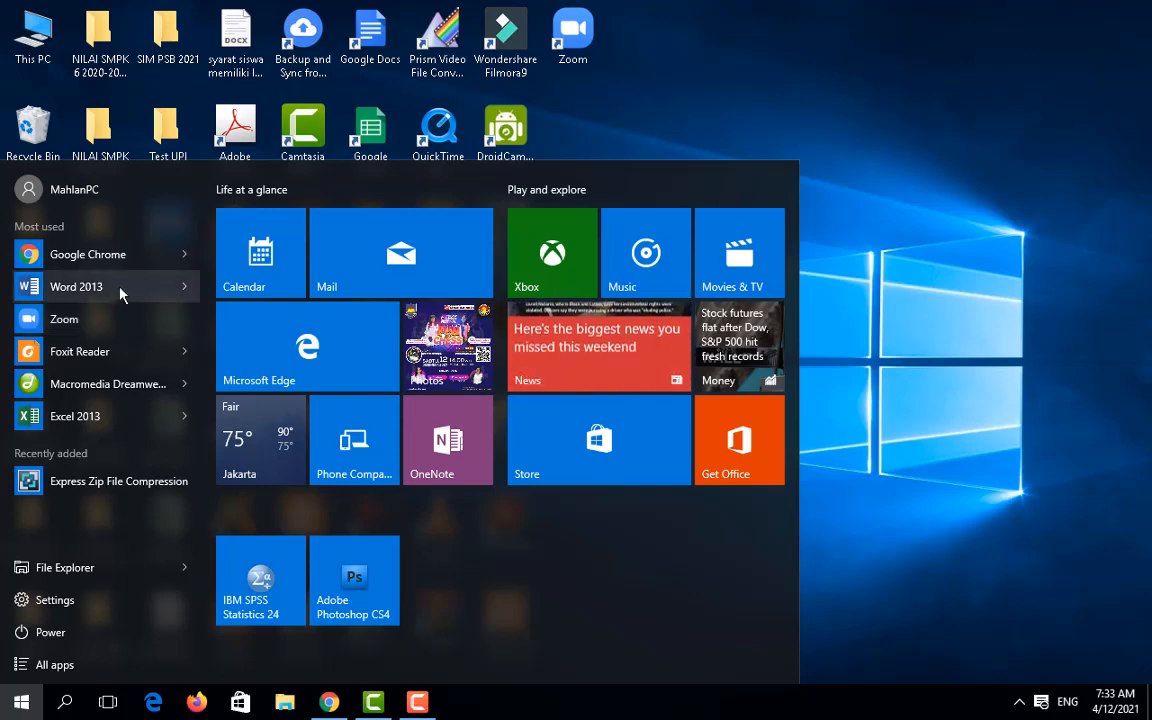
Step: Launch Access 2013 from the Microsoft Office 2013 folder in the Start menu's app list
{"action": "left_click", "coordinate": [50, 667]}
{"action": "scroll", "coordinate": [152, 378], "scroll_direction": "down", "scroll_amount": 2}
{"action": "scroll", "coordinate": [152, 378], "scroll_direction": "down", "scroll_amount": 5}
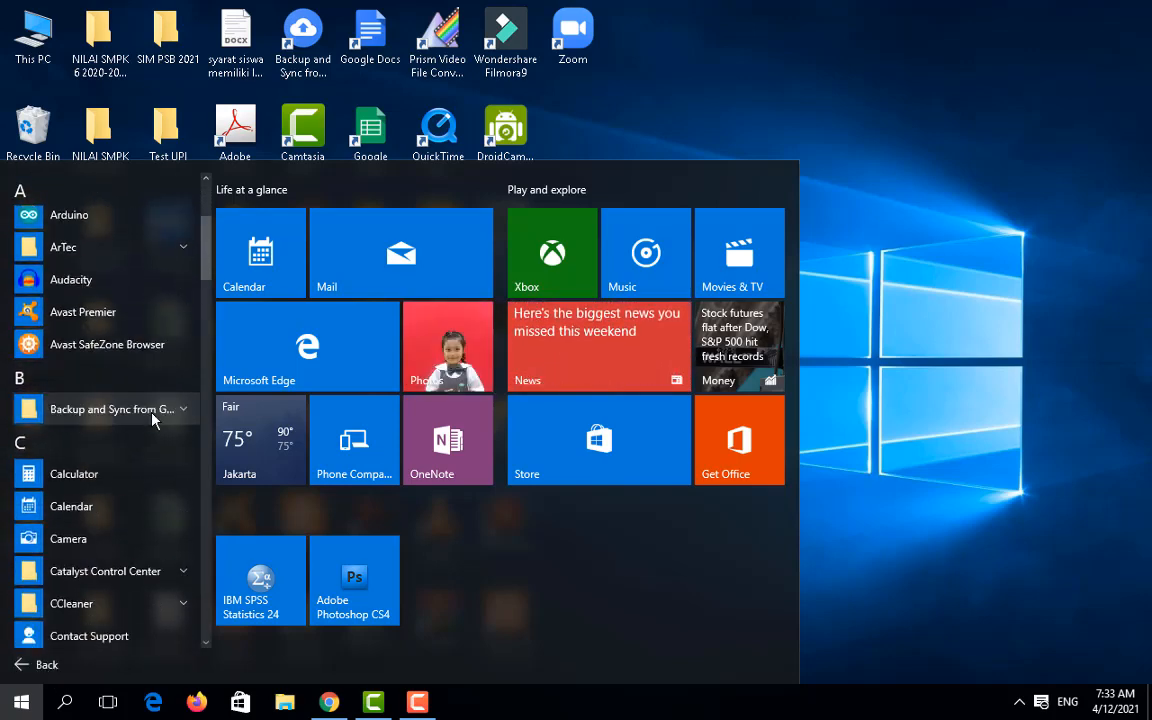
{"action": "scroll", "coordinate": [155, 440], "scroll_direction": "down", "scroll_amount": 7}
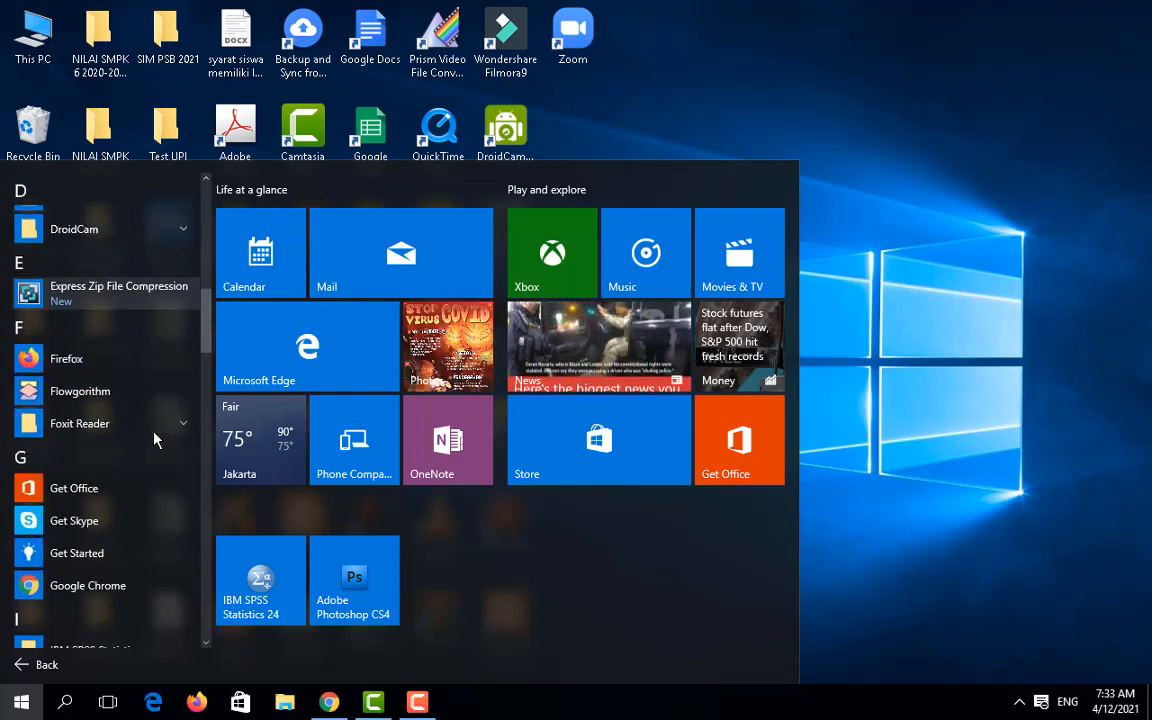
{"action": "scroll", "coordinate": [155, 440], "scroll_direction": "down", "scroll_amount": 3}
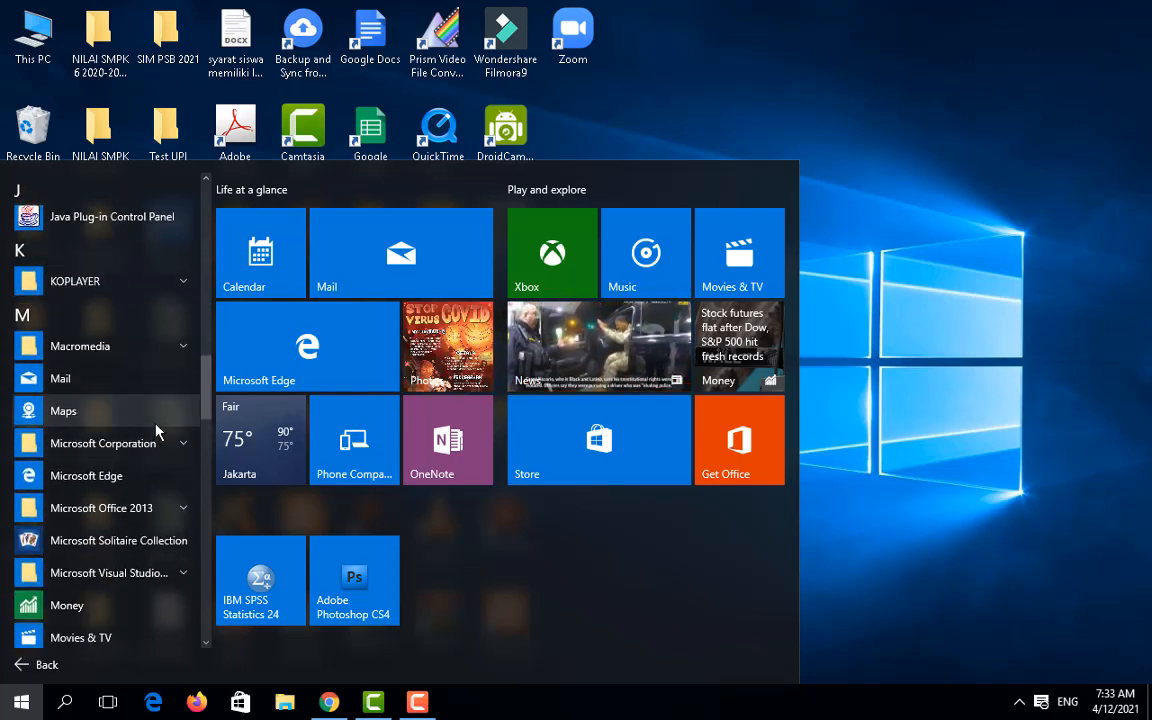
{"action": "left_click", "coordinate": [155, 440]}
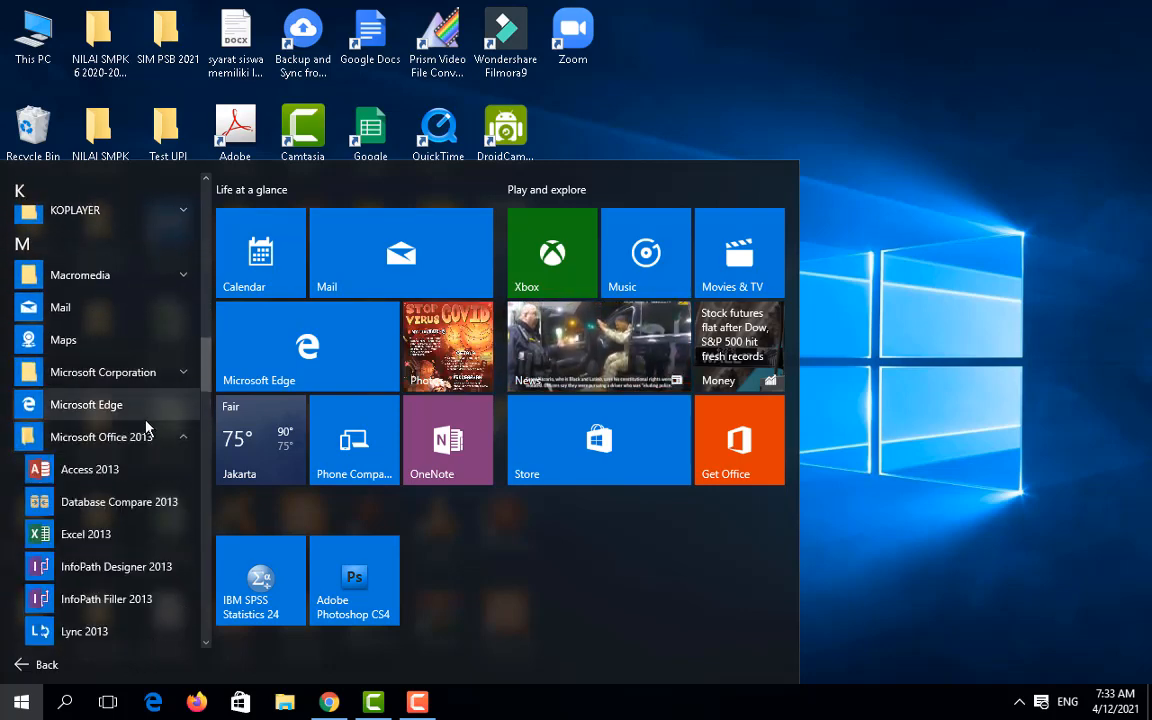
{"action": "scroll", "coordinate": [110, 470], "scroll_direction": "down", "scroll_amount": 3}
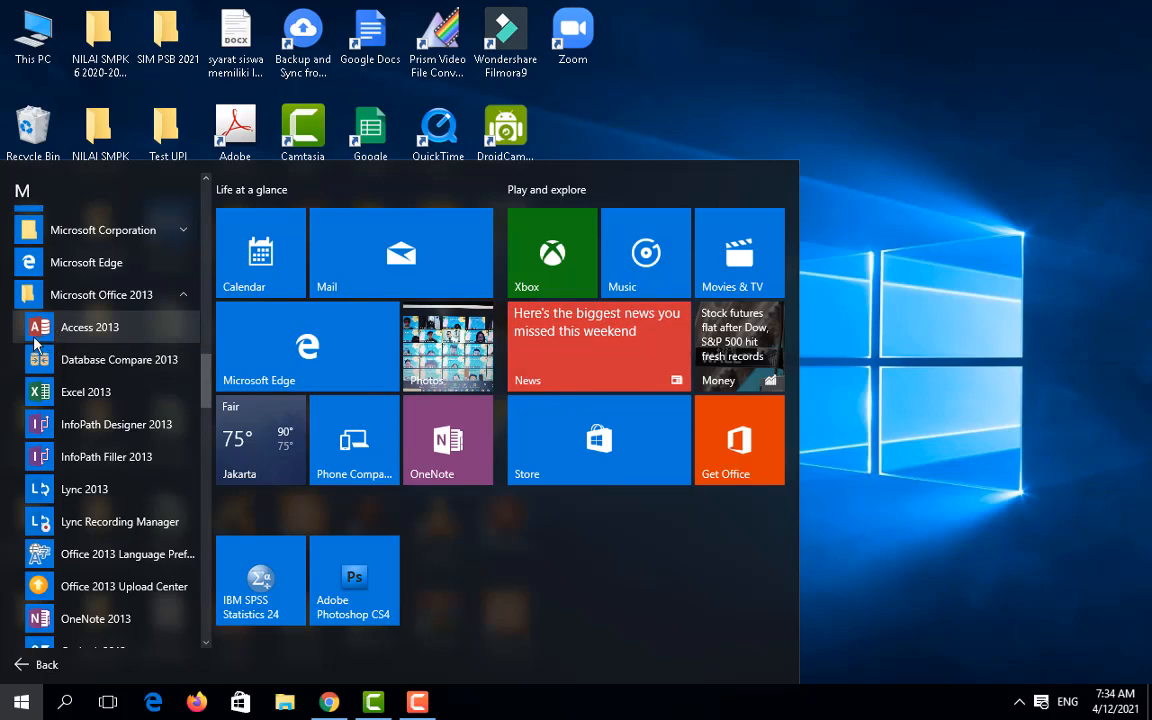
{"action": "left_click", "coordinate": [88, 329]}
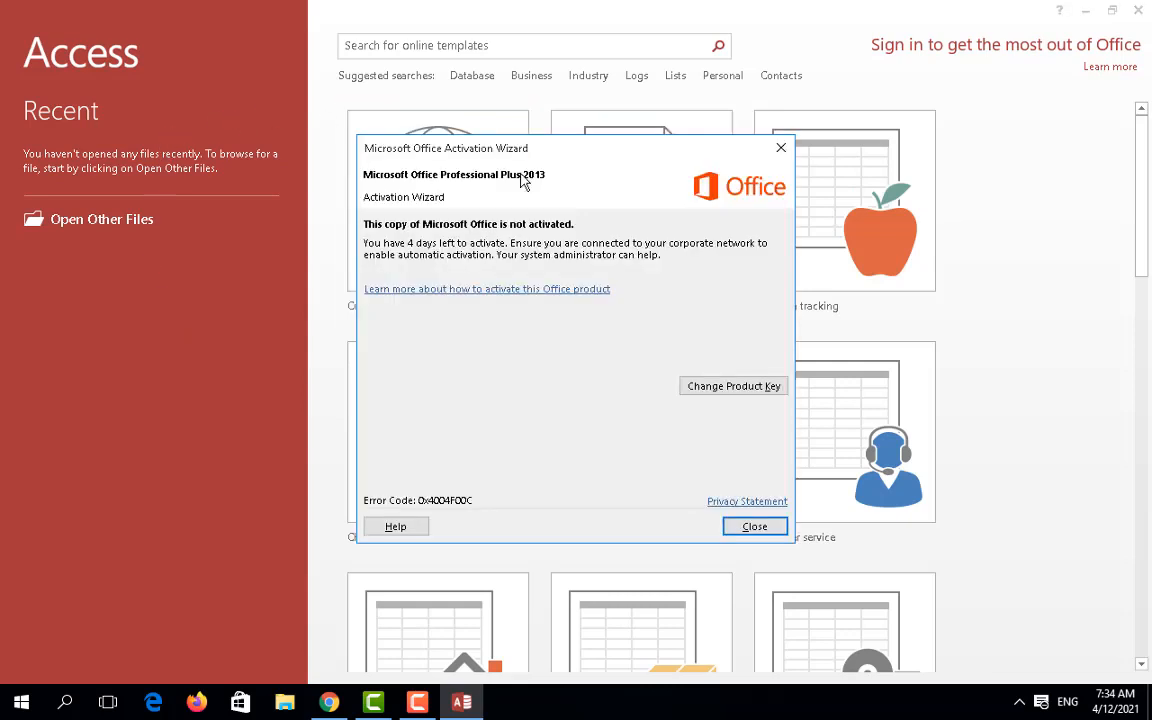
Step: Dismiss the activation notice and preview the Inventory template from the Database template search
{"action": "left_click", "coordinate": [752, 527]}
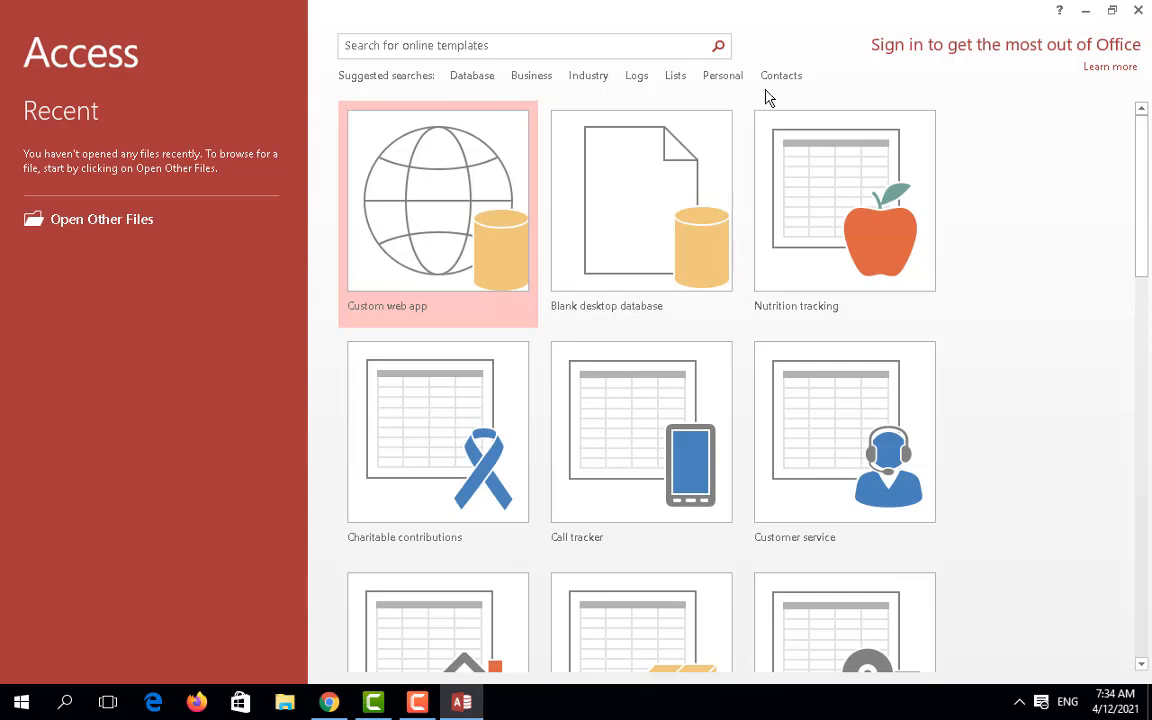
{"action": "left_click", "coordinate": [473, 80]}
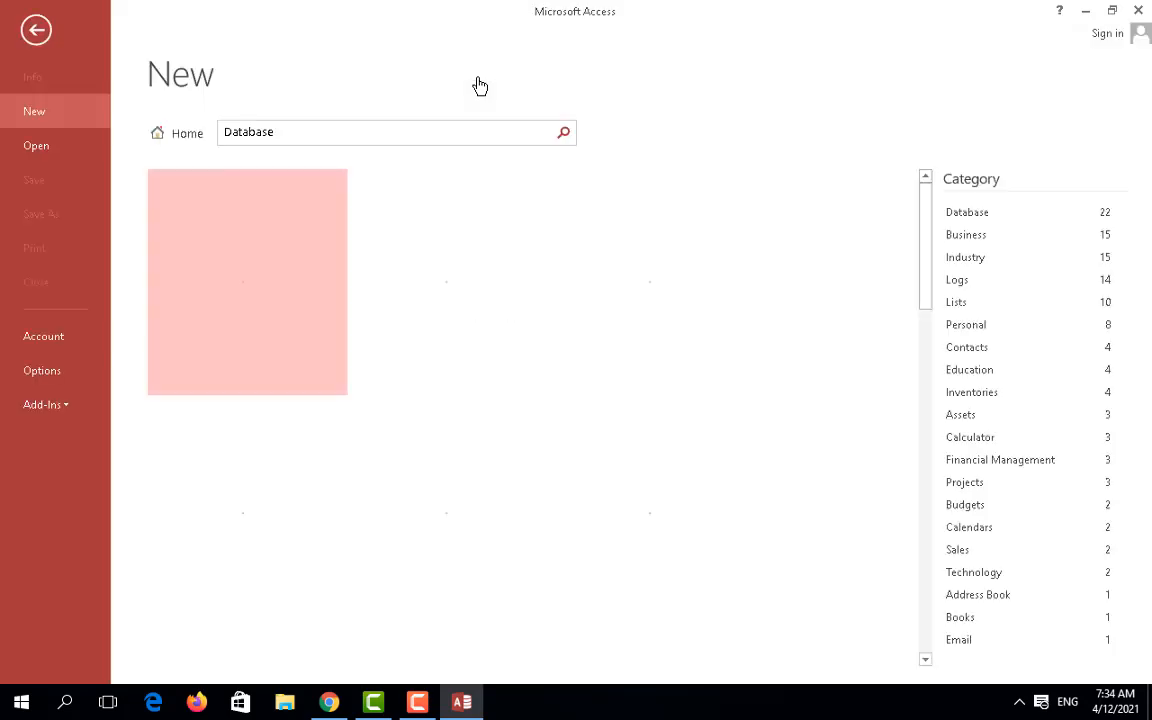
{"action": "scroll", "coordinate": [625, 424], "scroll_direction": "down", "scroll_amount": 1}
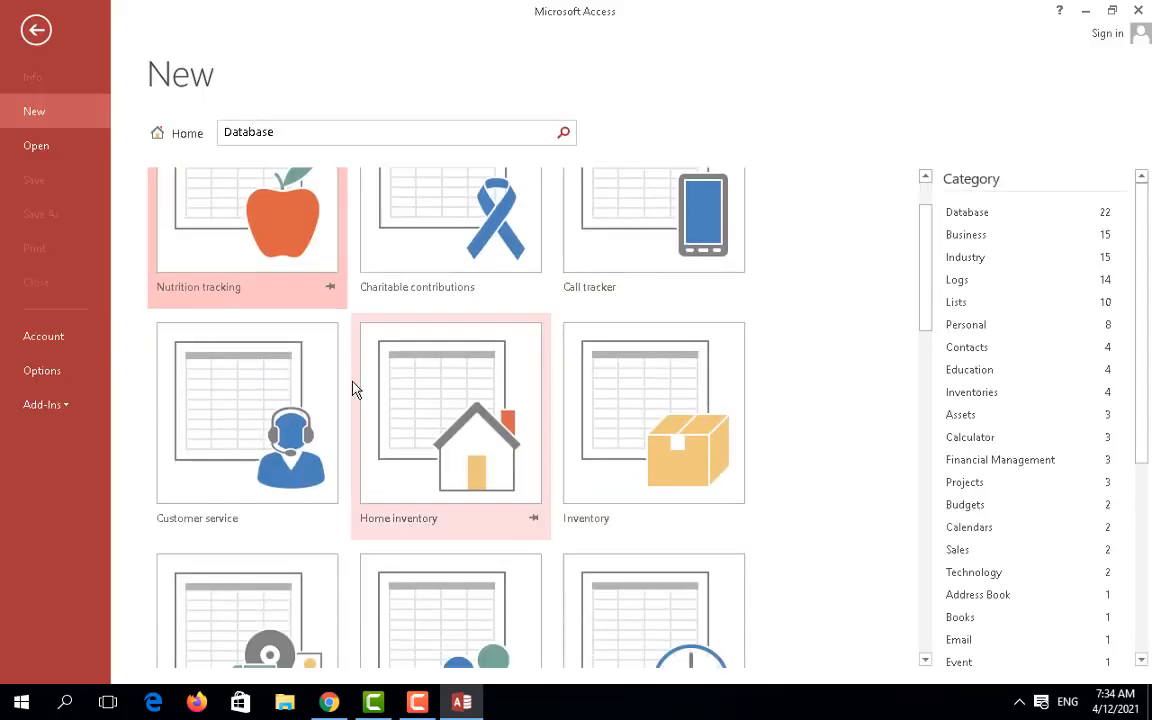
{"action": "scroll", "coordinate": [790, 296], "scroll_direction": "down", "scroll_amount": 1}
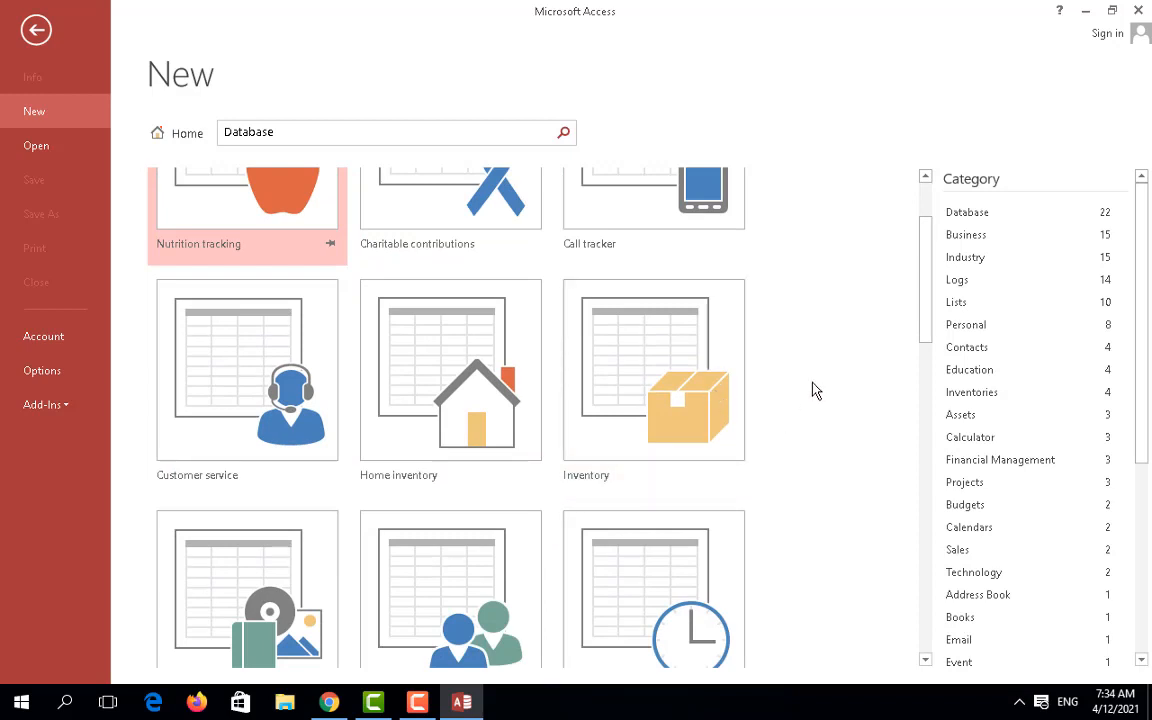
{"action": "scroll", "coordinate": [801, 374], "scroll_direction": "down", "scroll_amount": 1}
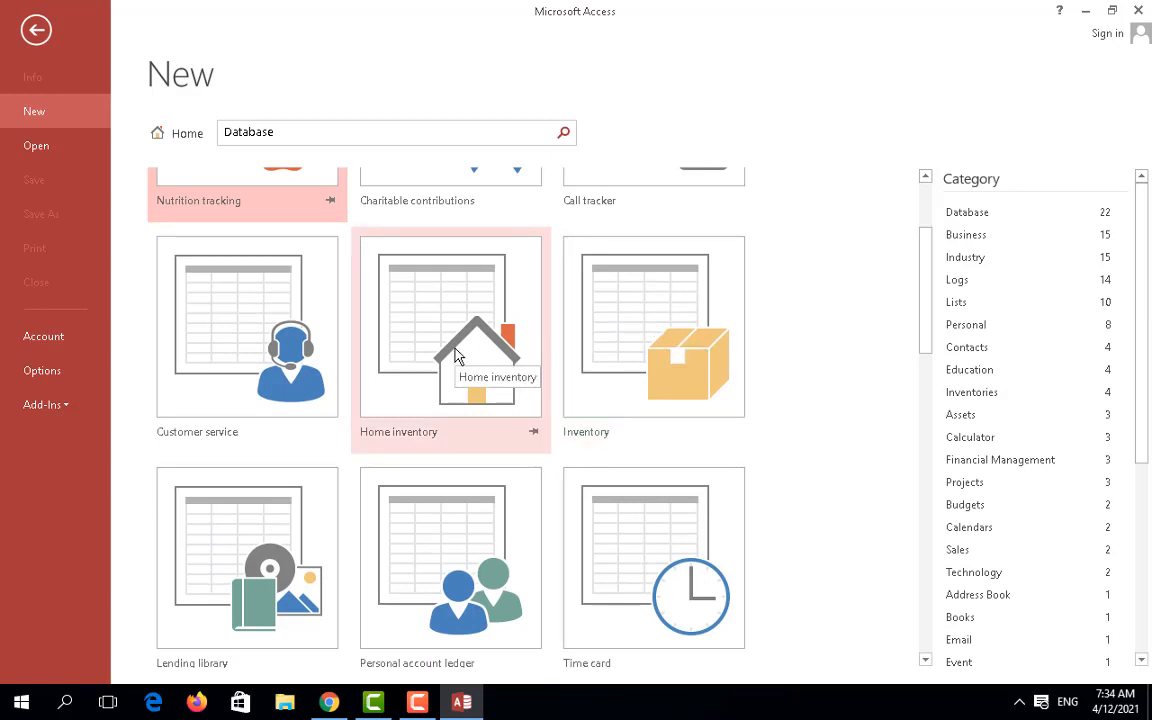
{"action": "left_click", "coordinate": [615, 339]}
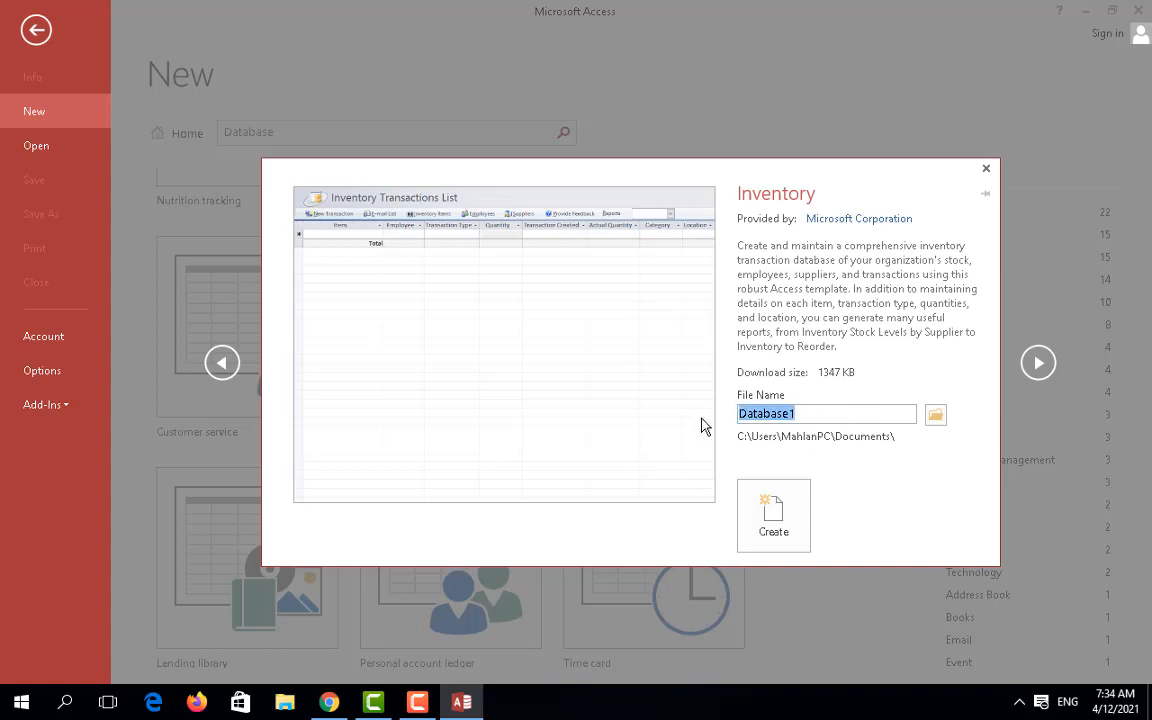
Step: Create the Inventory database as database_toko.accdb in D:\PROGRAMMING\Database MS_Access
{"action": "type", "text": "database"}
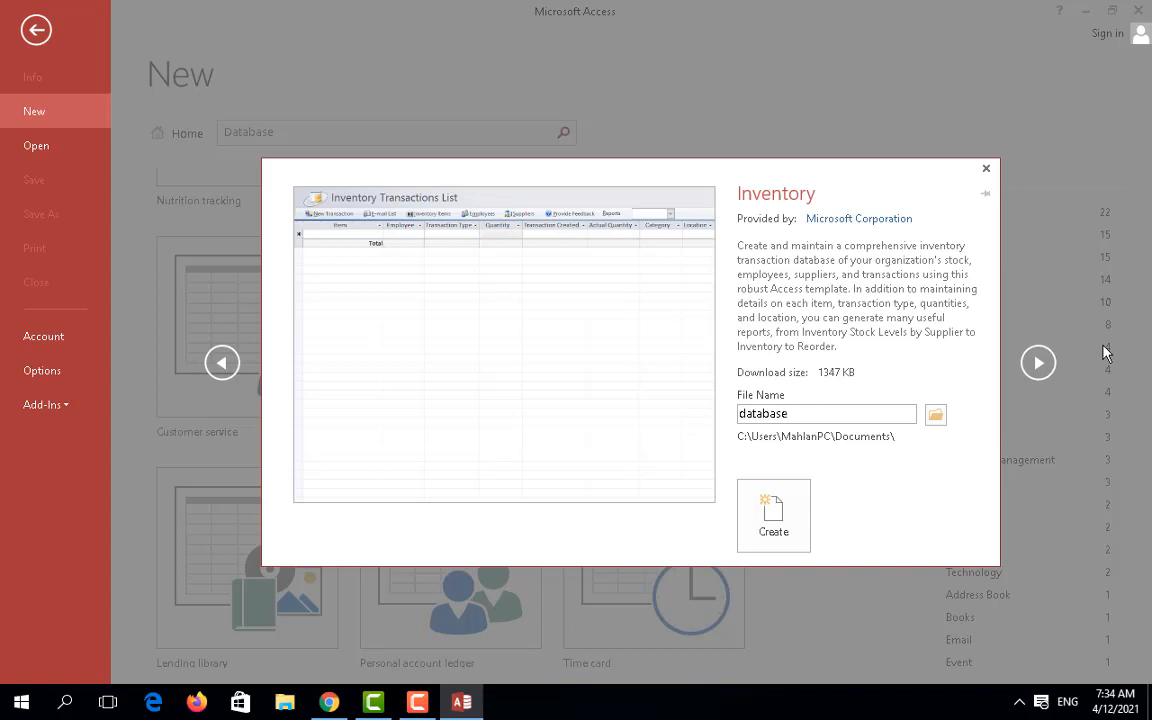
{"action": "type", "text": "_toko"}
{"action": "left_click", "coordinate": [936, 416]}
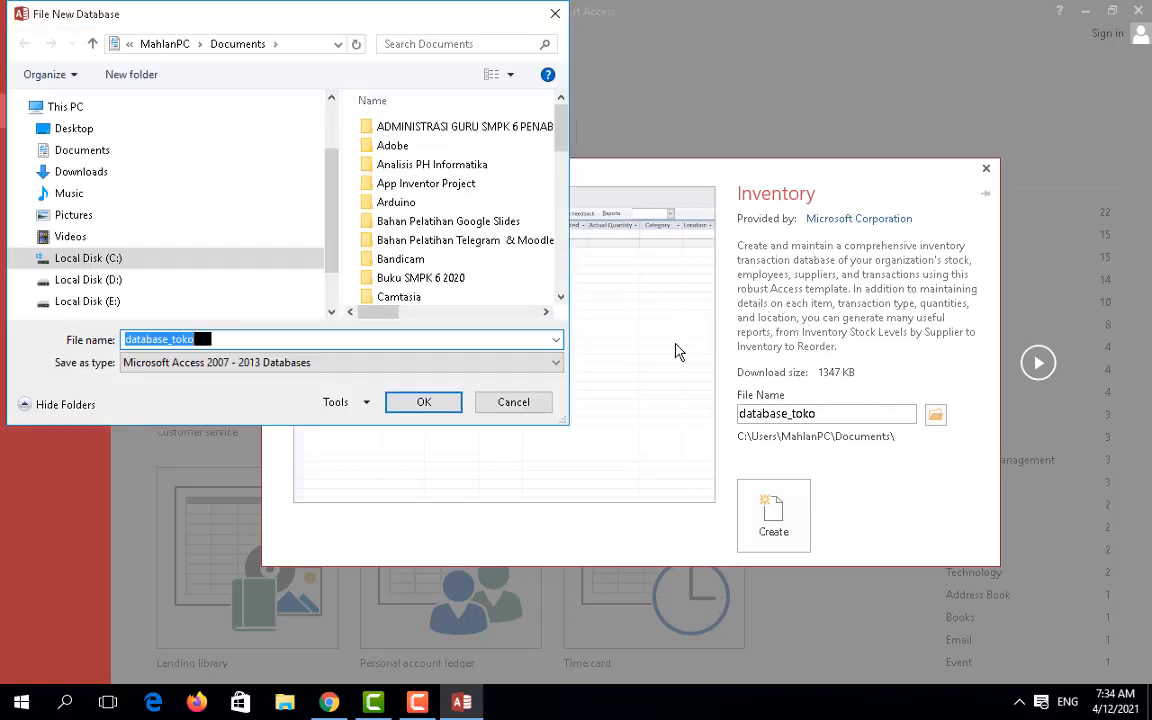
{"action": "left_click", "coordinate": [76, 282]}
{"action": "scroll", "coordinate": [430, 240], "scroll_direction": "down", "scroll_amount": 6}
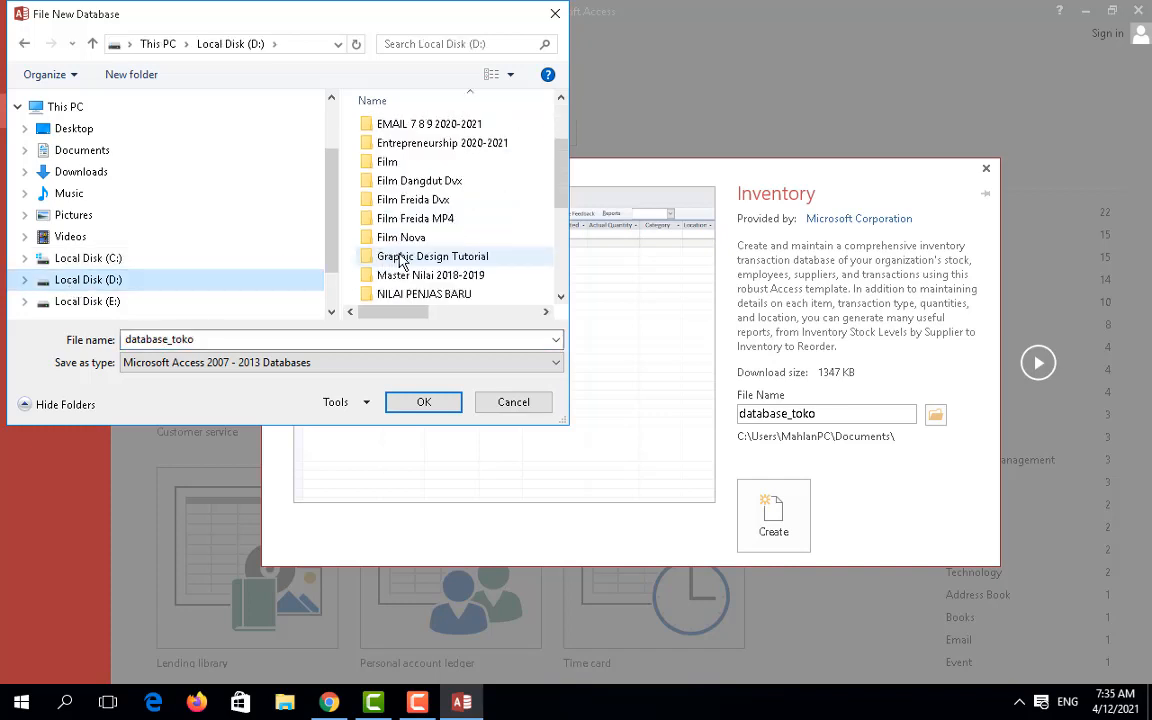
{"action": "double_click", "coordinate": [445, 247]}
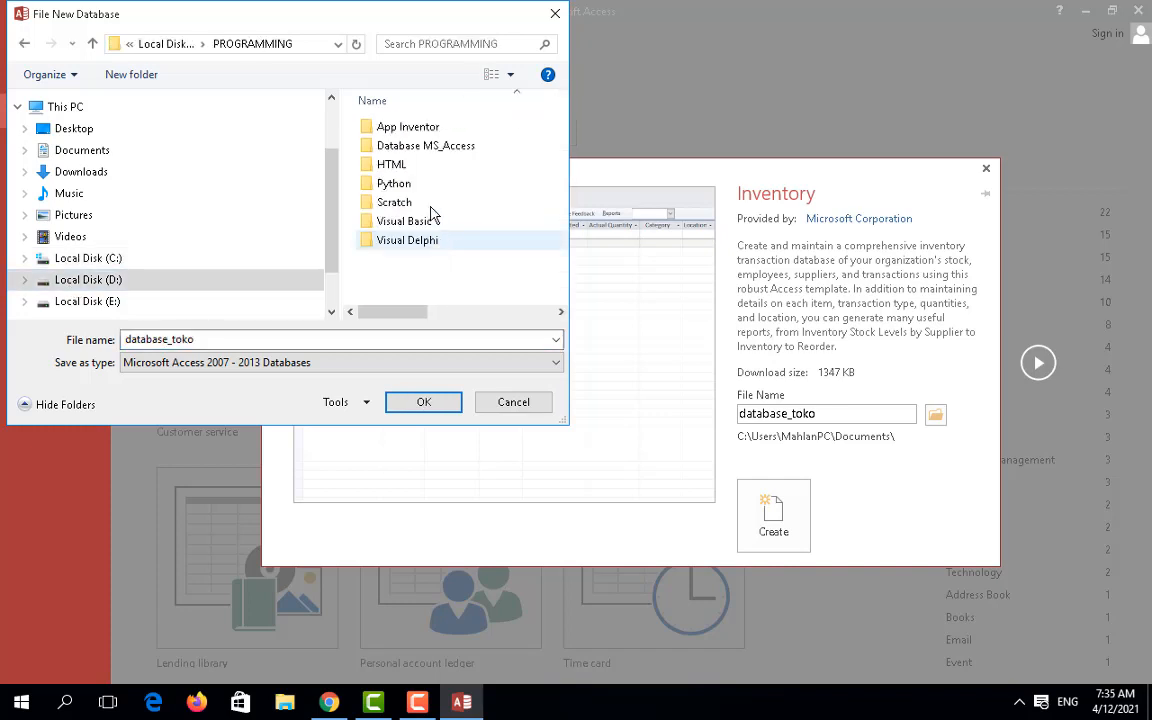
{"action": "double_click", "coordinate": [420, 150]}
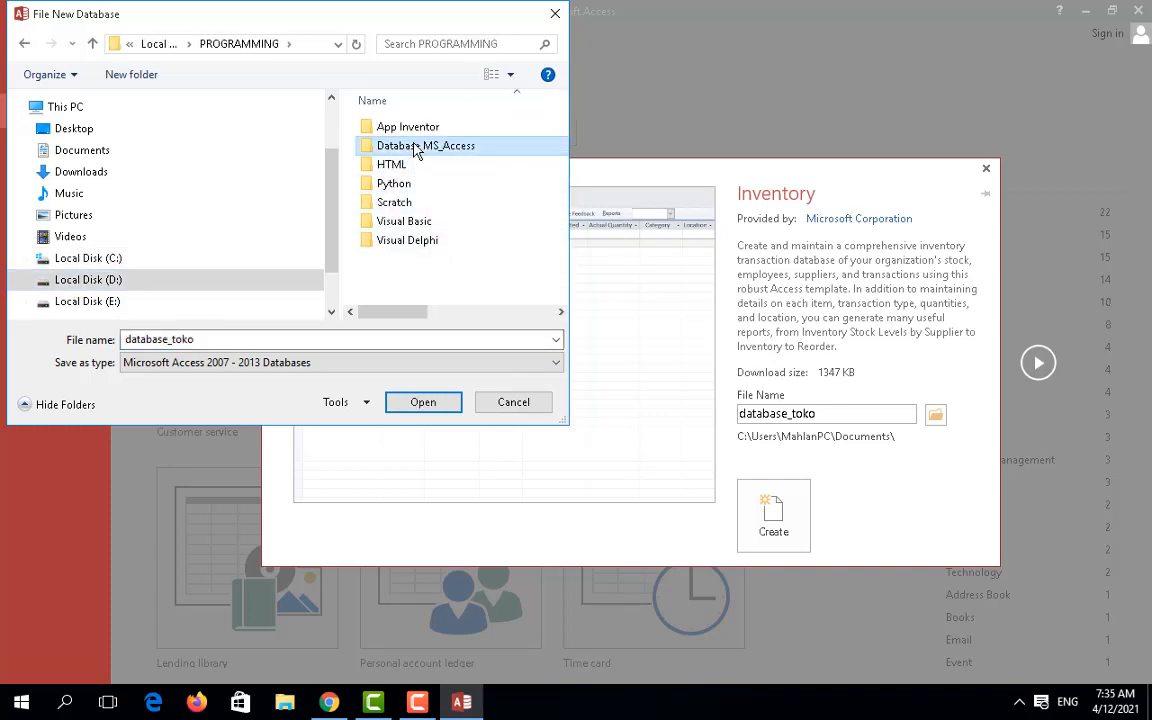
{"action": "left_click", "coordinate": [424, 402]}
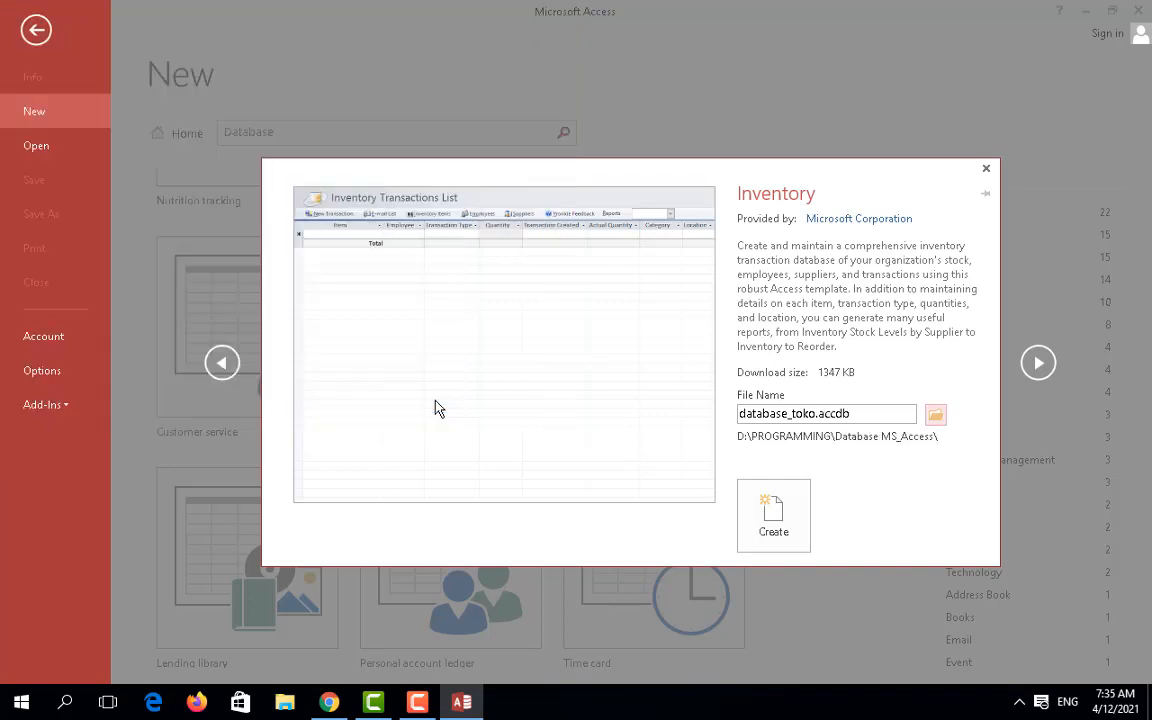
{"action": "left_click", "coordinate": [776, 517]}
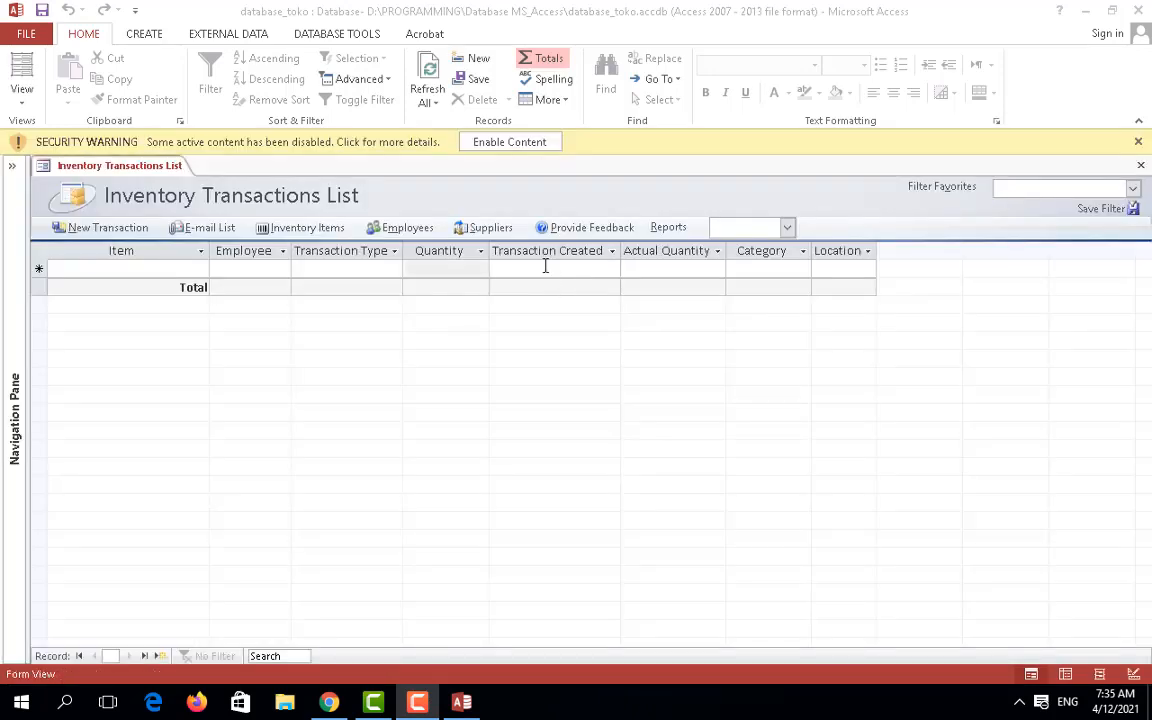
Step: Enable database_toko's content and close the Inventory Transactions List form
{"action": "left_click", "coordinate": [507, 142]}
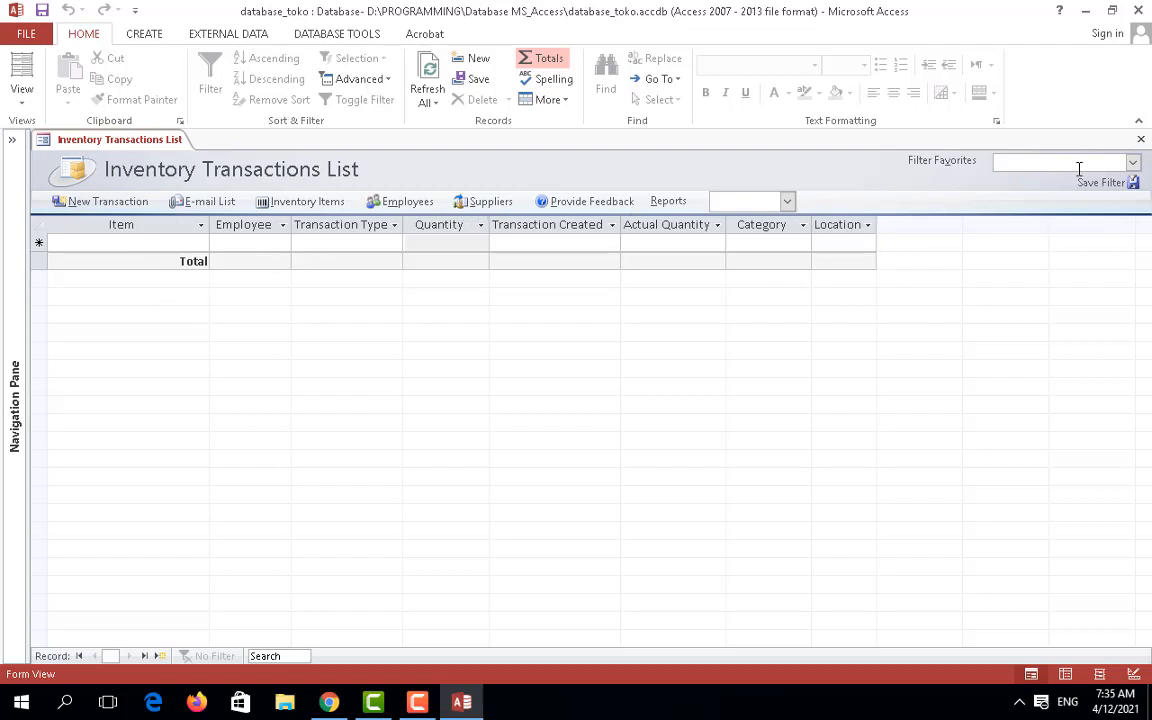
{"action": "left_click", "coordinate": [1141, 139]}
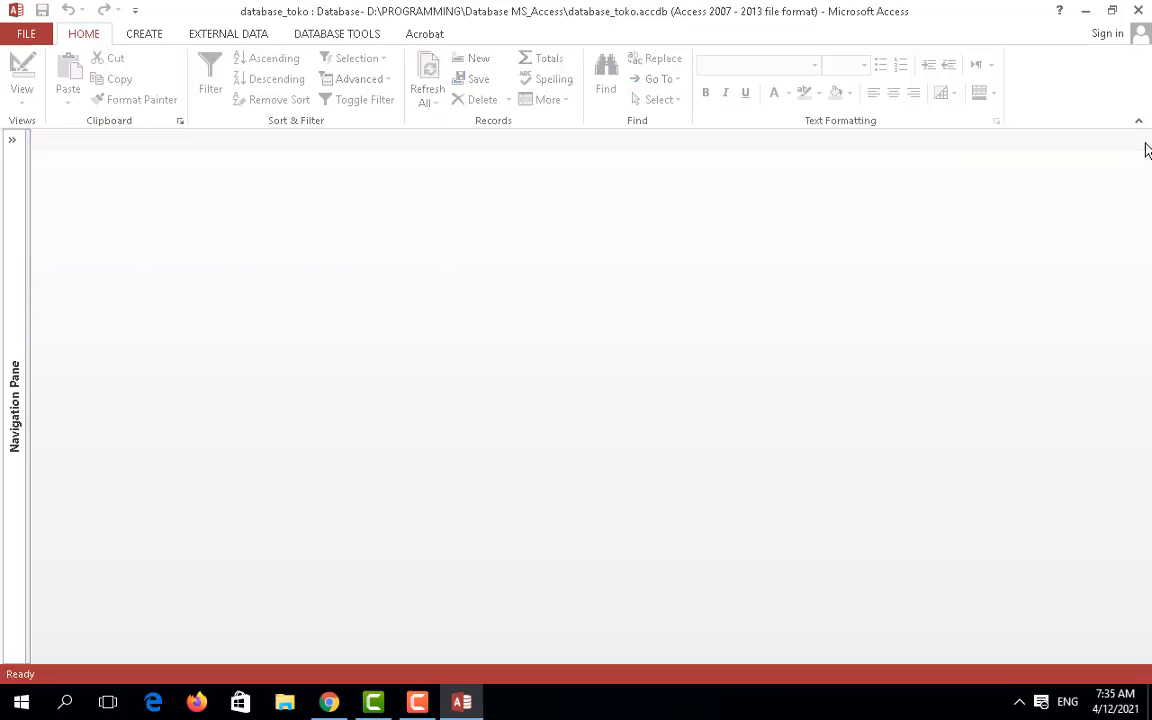
{"action": "left_click", "coordinate": [145, 35]}
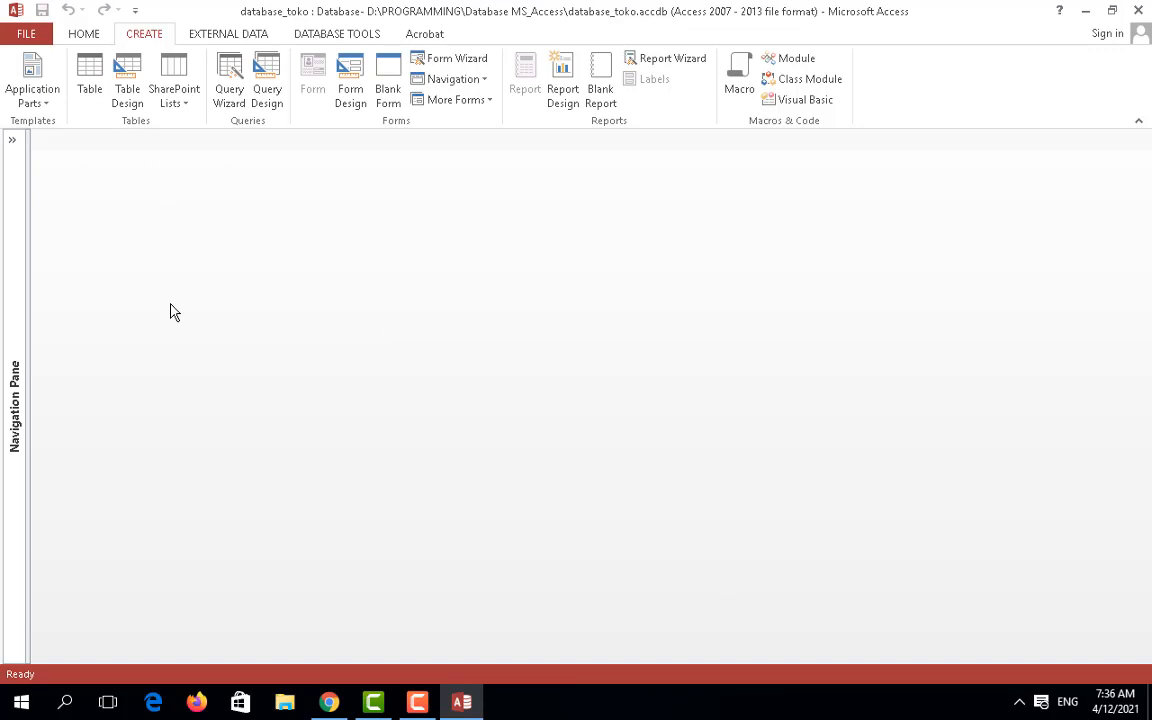
Step: Look through the YouTube, Chapter 1 guide and Zoom tabs in Chrome, then bring up File Explorer
{"action": "left_click", "coordinate": [340, 708]}
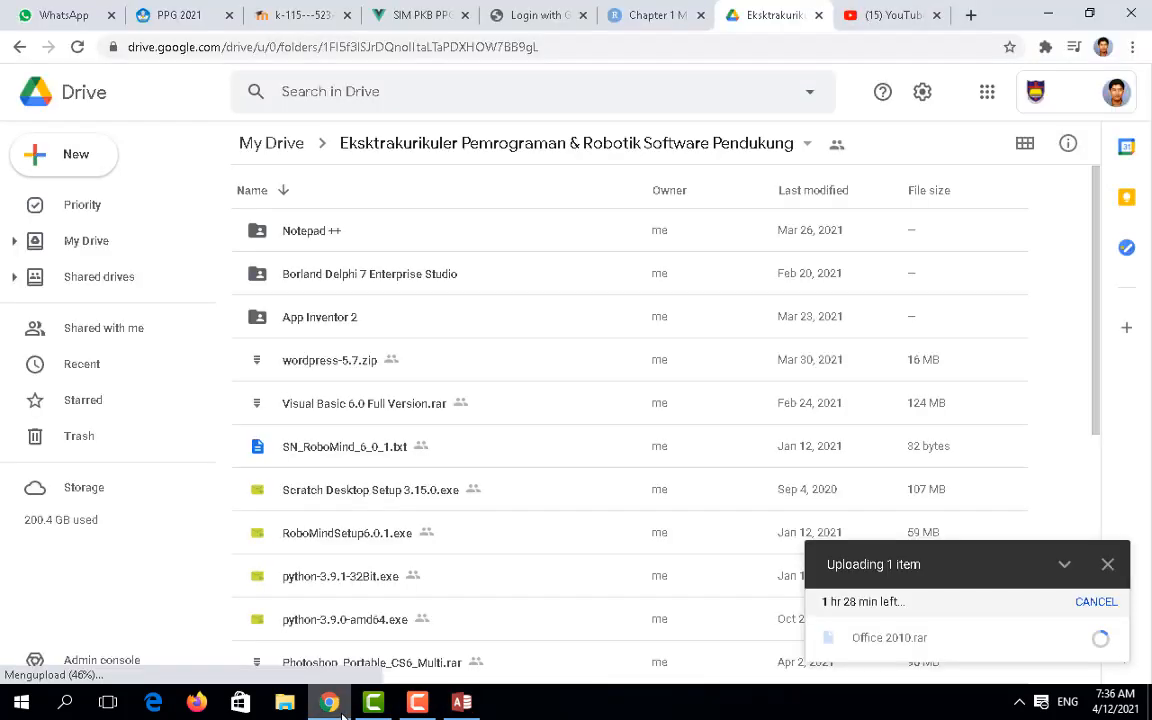
{"action": "left_click", "coordinate": [885, 17]}
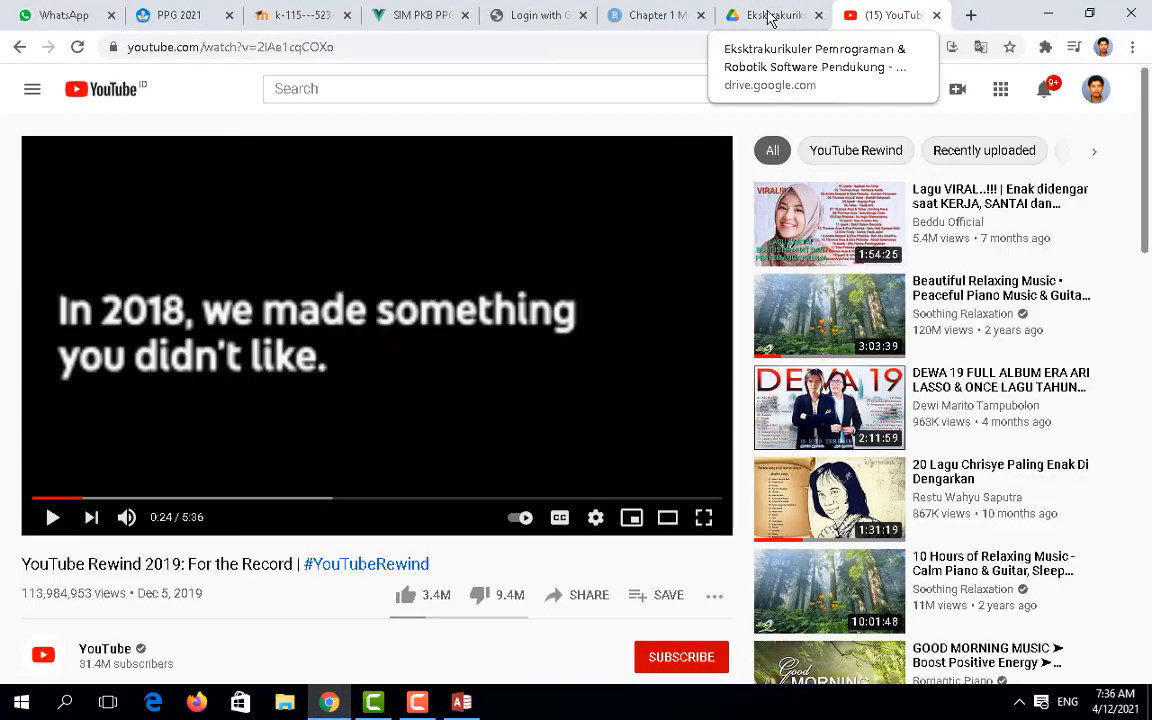
{"action": "left_click", "coordinate": [667, 17]}
{"action": "left_click", "coordinate": [515, 16]}
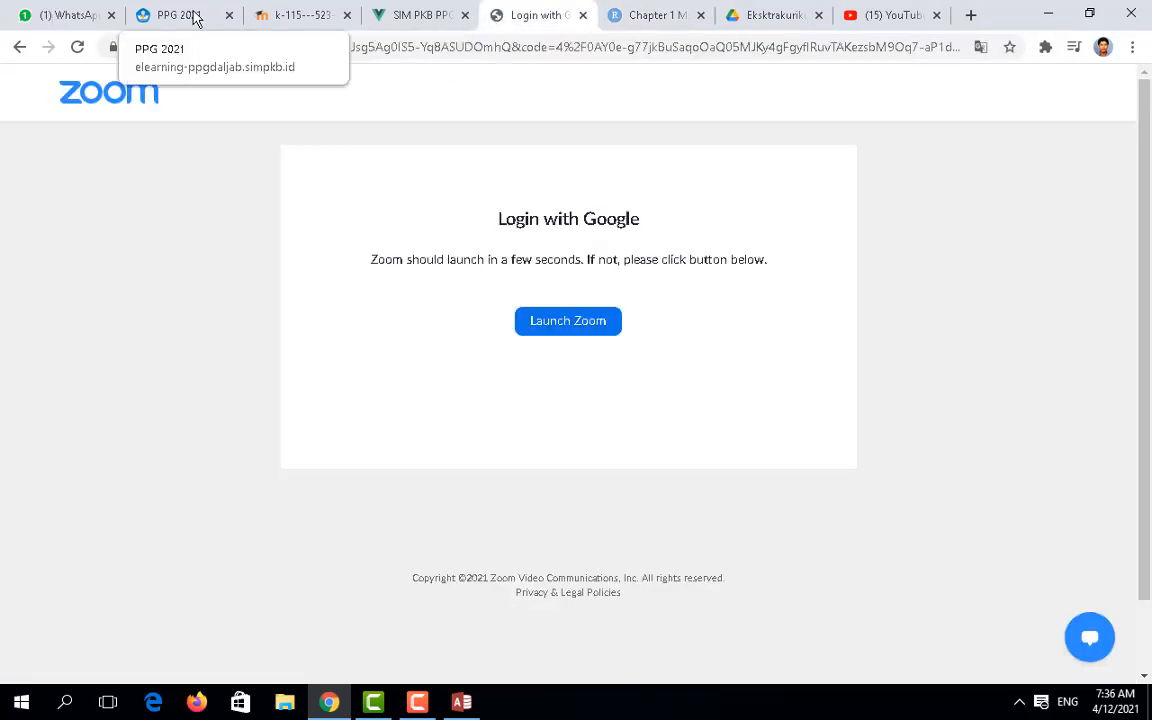
{"action": "left_click", "coordinate": [287, 712]}
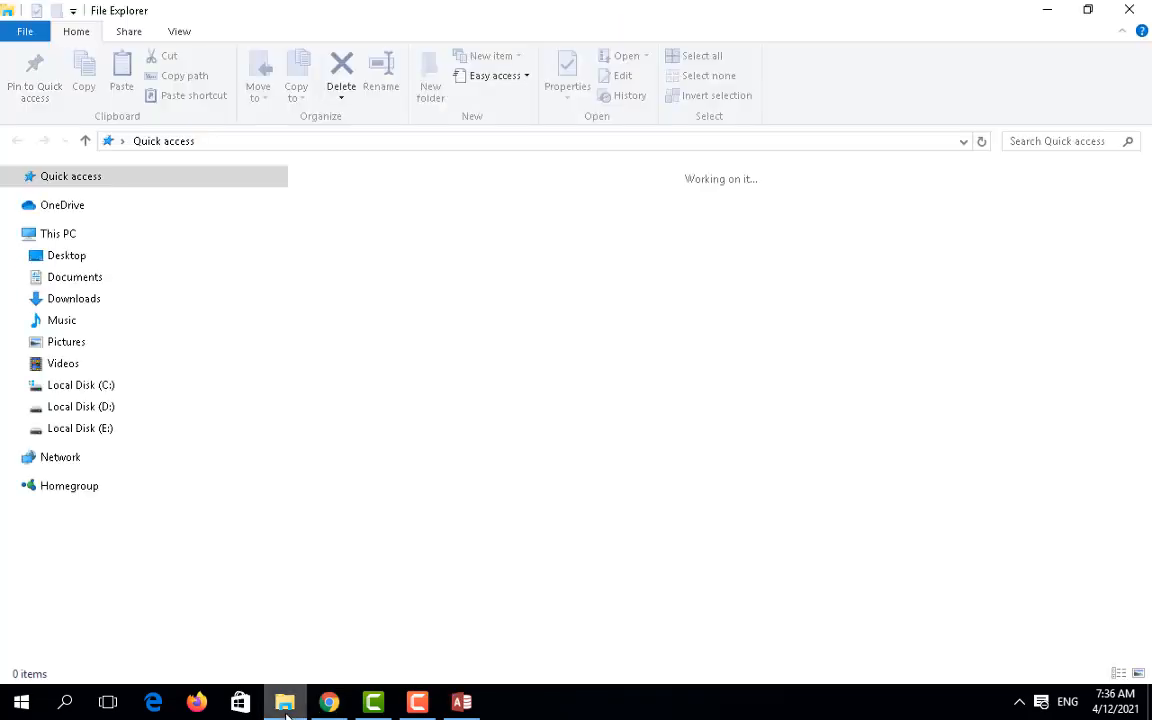
Step: Open link_panduan_msaccess_2013.txt in D:\PROGRAMMING\Database MS_Access and copy the guide's URL
{"action": "left_click", "coordinate": [83, 411]}
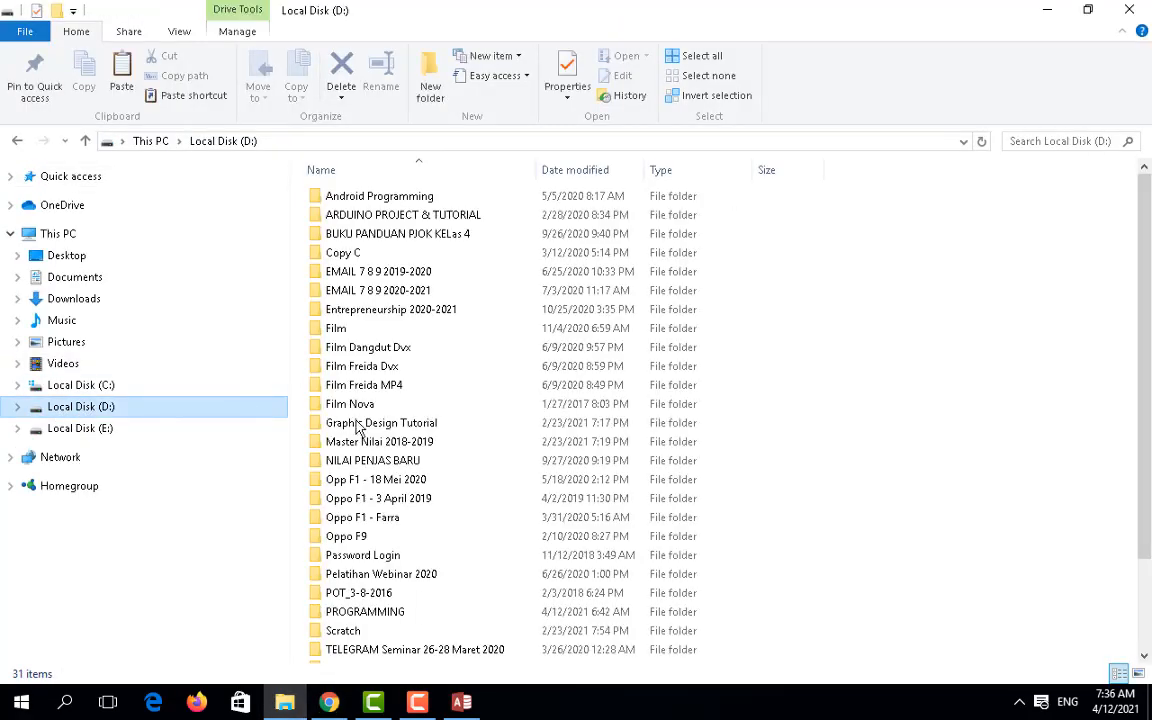
{"action": "double_click", "coordinate": [383, 618]}
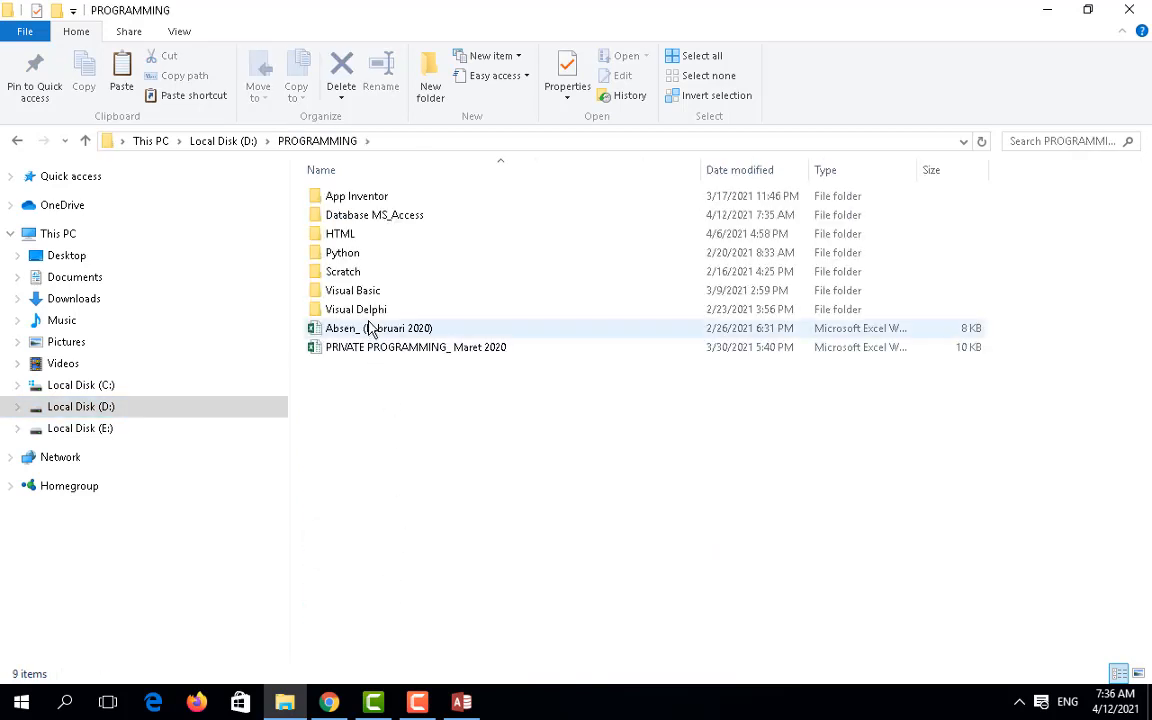
{"action": "left_click", "coordinate": [348, 218]}
{"action": "double_click", "coordinate": [348, 218]}
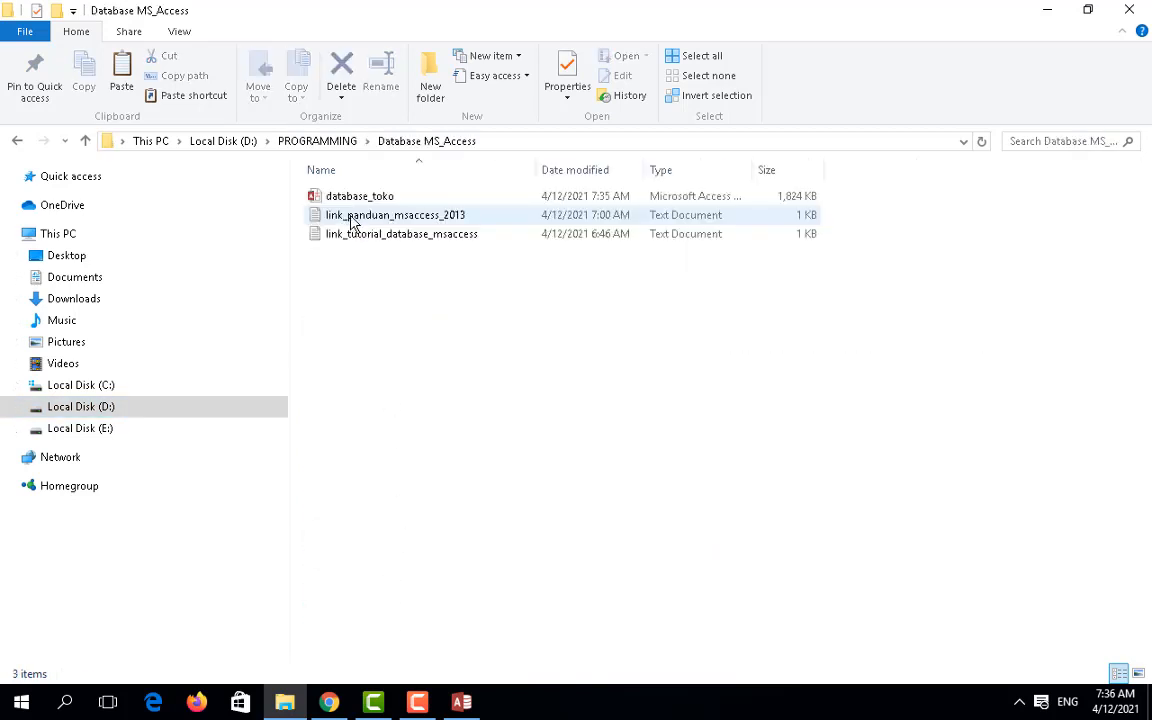
{"action": "double_click", "coordinate": [435, 217]}
{"action": "left_click_drag", "start_coordinate": [805, 251], "coordinate": [1, 262]}
{"action": "key", "text": "ctrl+c"}
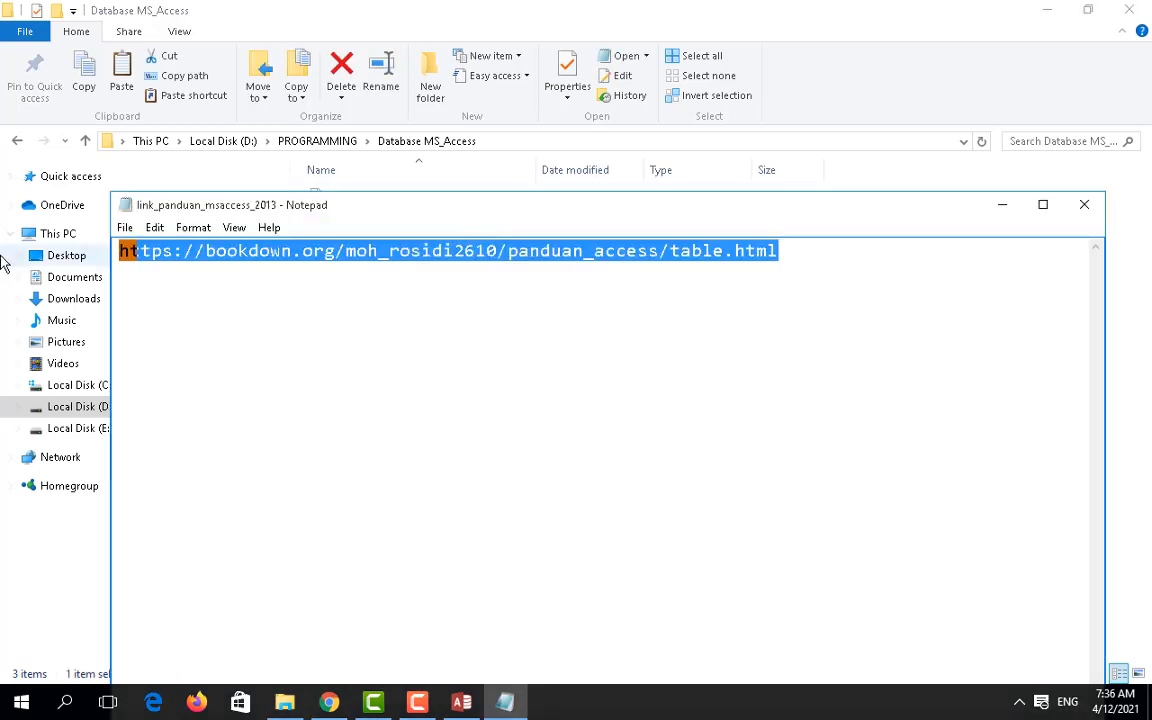
Step: Close the text file and folder window, then start a new blank Chrome tab
{"action": "left_click", "coordinate": [1086, 206]}
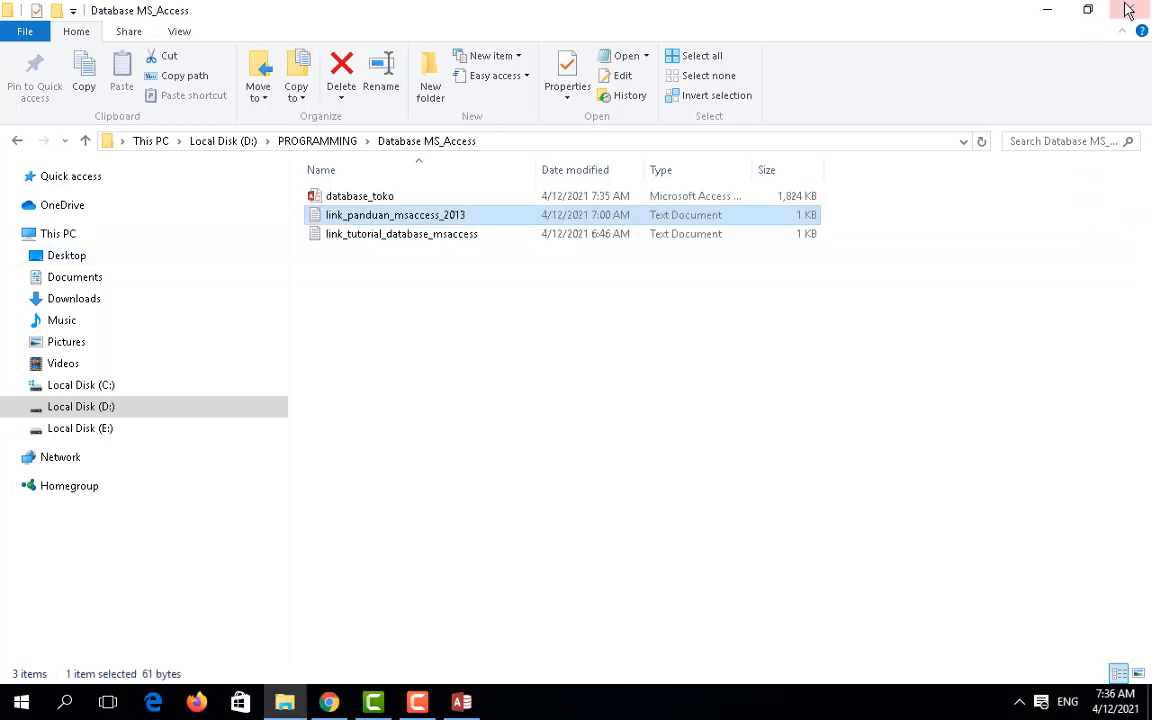
{"action": "left_click", "coordinate": [1128, 10]}
{"action": "left_click", "coordinate": [968, 10]}
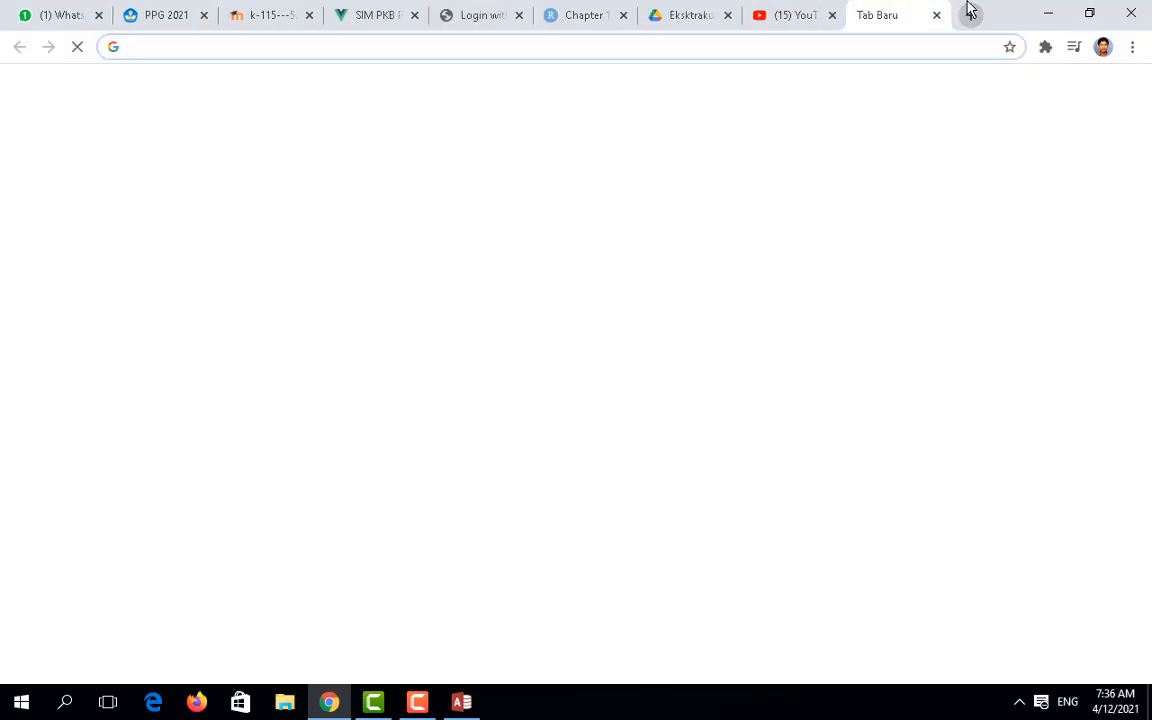
Step: Load the pasted Panduan MS Access chapter in Chrome, then show Local Disk (D:) in File Explorer
{"action": "key", "text": "ctrl+v"}
{"action": "key", "text": "Return"}
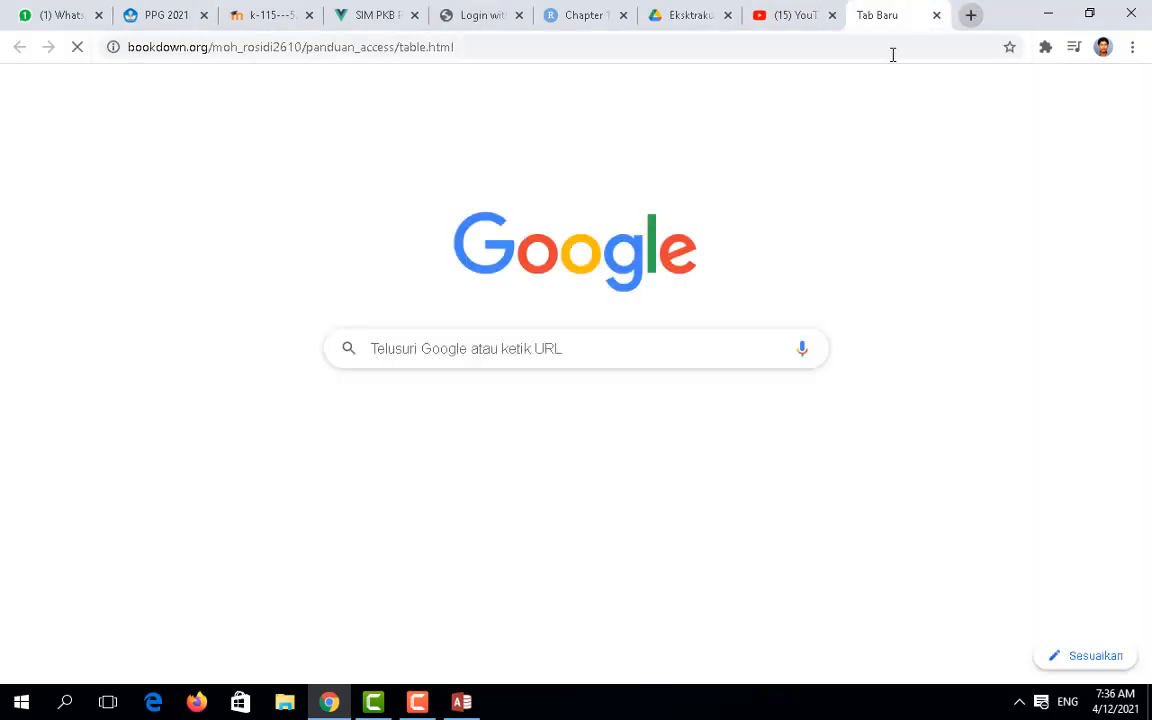
{"action": "left_click", "coordinate": [544, 42]}
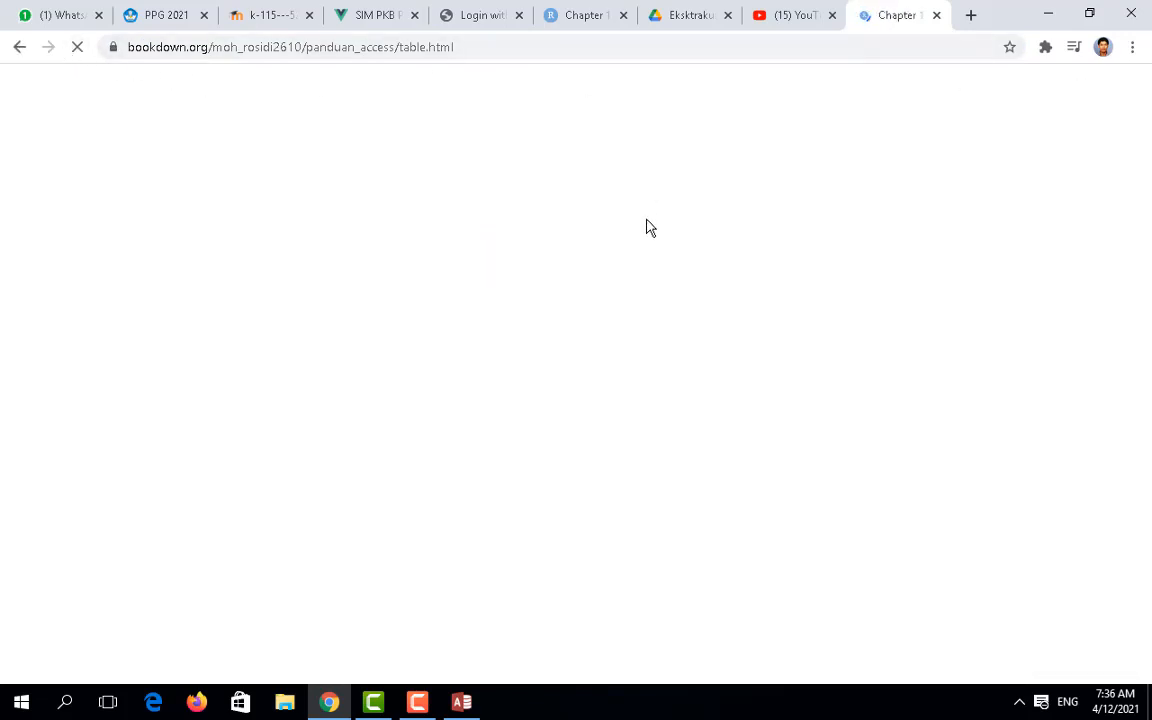
{"action": "left_click", "coordinate": [285, 703]}
{"action": "left_click", "coordinate": [112, 408]}
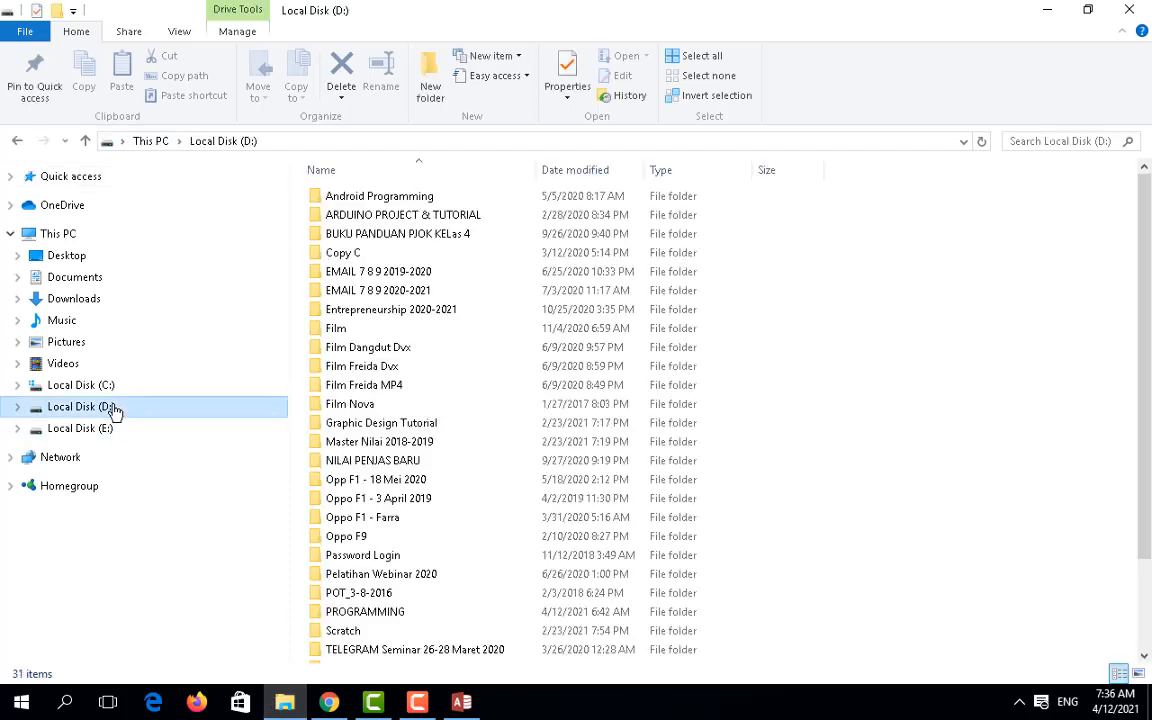
Step: Switch from File Explorer to the rahmatunnisya blog's MS Access database tutorial in Chrome
{"action": "left_click", "coordinate": [418, 704]}
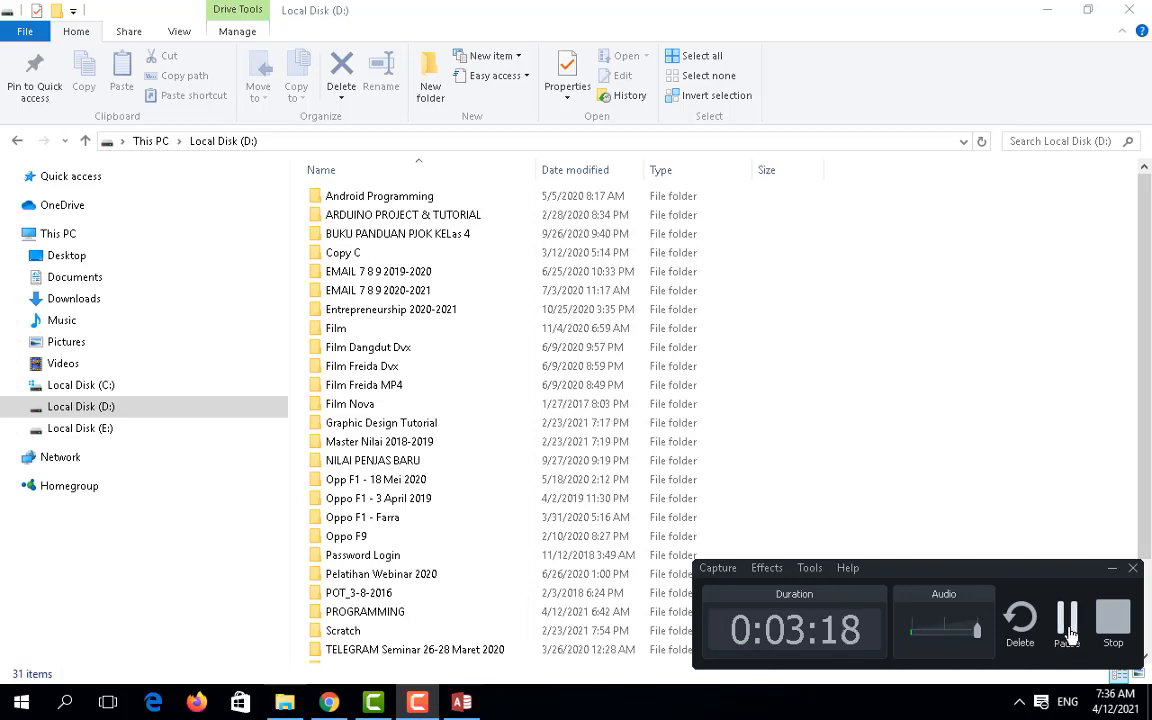
{"action": "left_click", "coordinate": [1068, 635]}
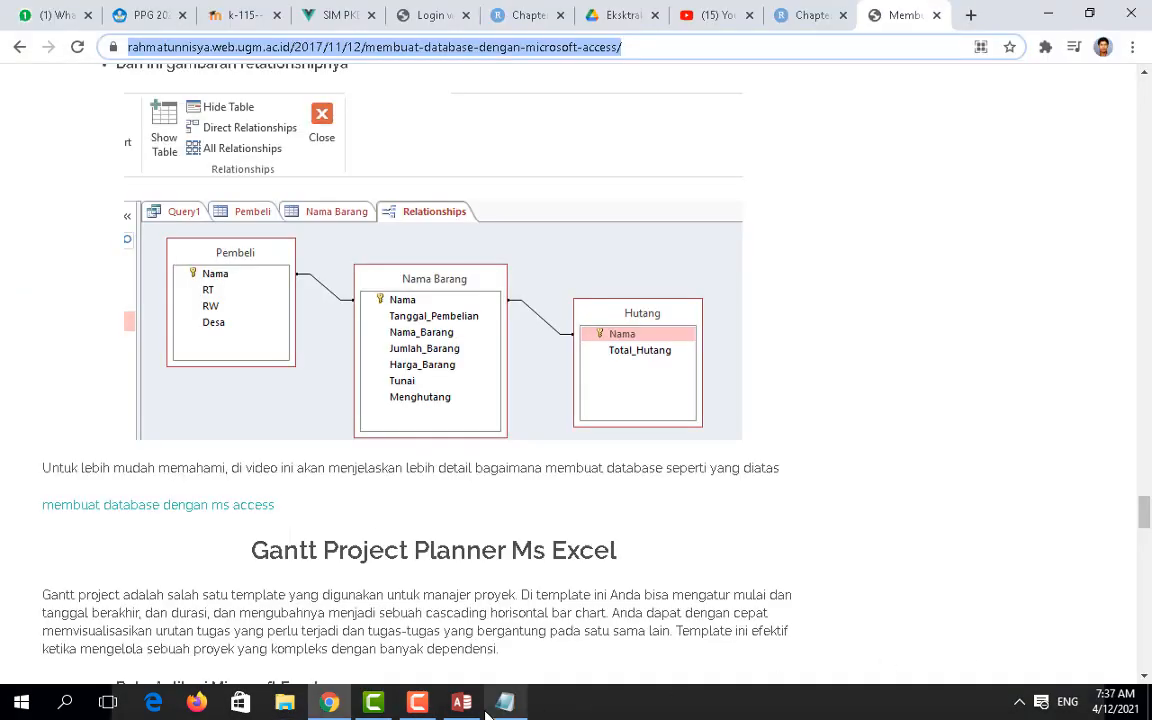
{"action": "left_click", "coordinate": [490, 710]}
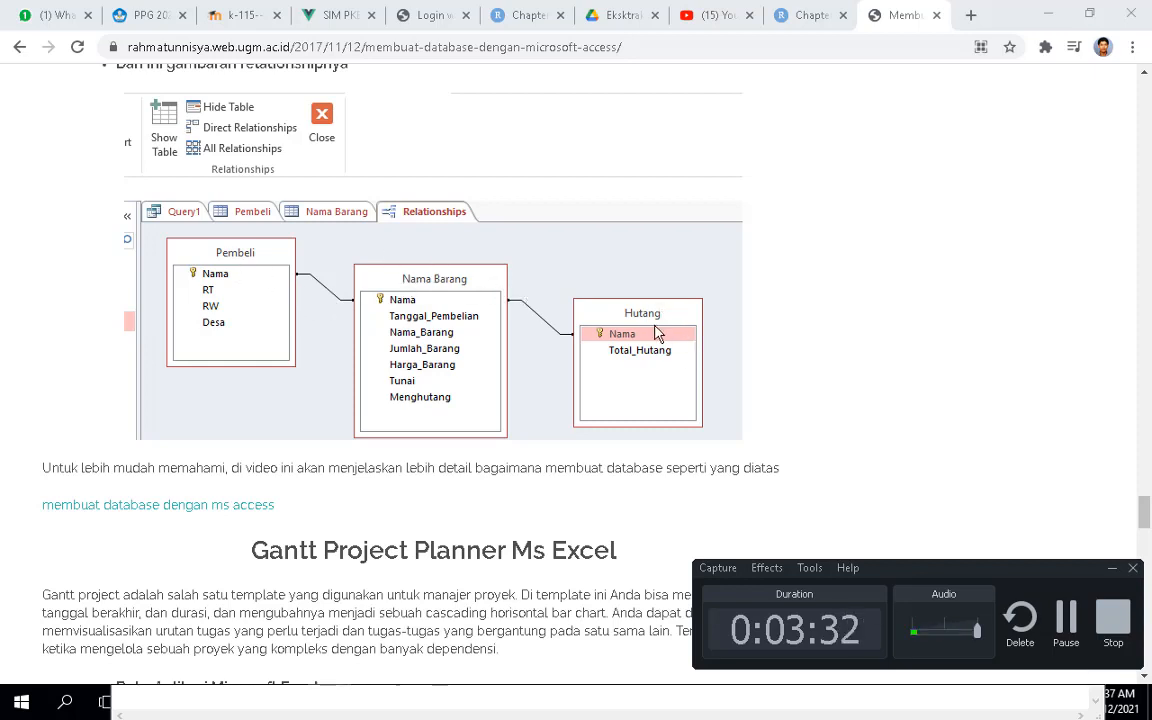
Step: Scroll the blog back to the 'Kedua klik view lalu pilih design view' step, then return to database_toko
{"action": "left_click", "coordinate": [1112, 567]}
{"action": "scroll", "coordinate": [945, 470], "scroll_direction": "up", "scroll_amount": 3}
{"action": "scroll", "coordinate": [949, 436], "scroll_direction": "up", "scroll_amount": 15}
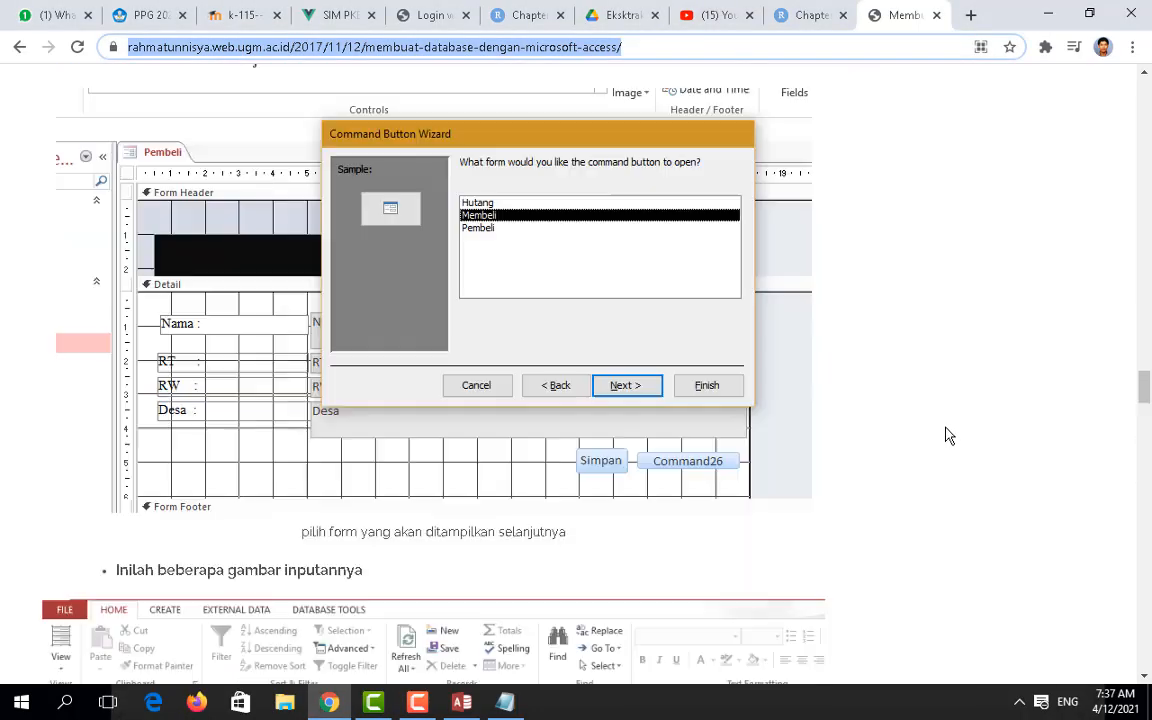
{"action": "scroll", "coordinate": [949, 436], "scroll_direction": "up", "scroll_amount": 20}
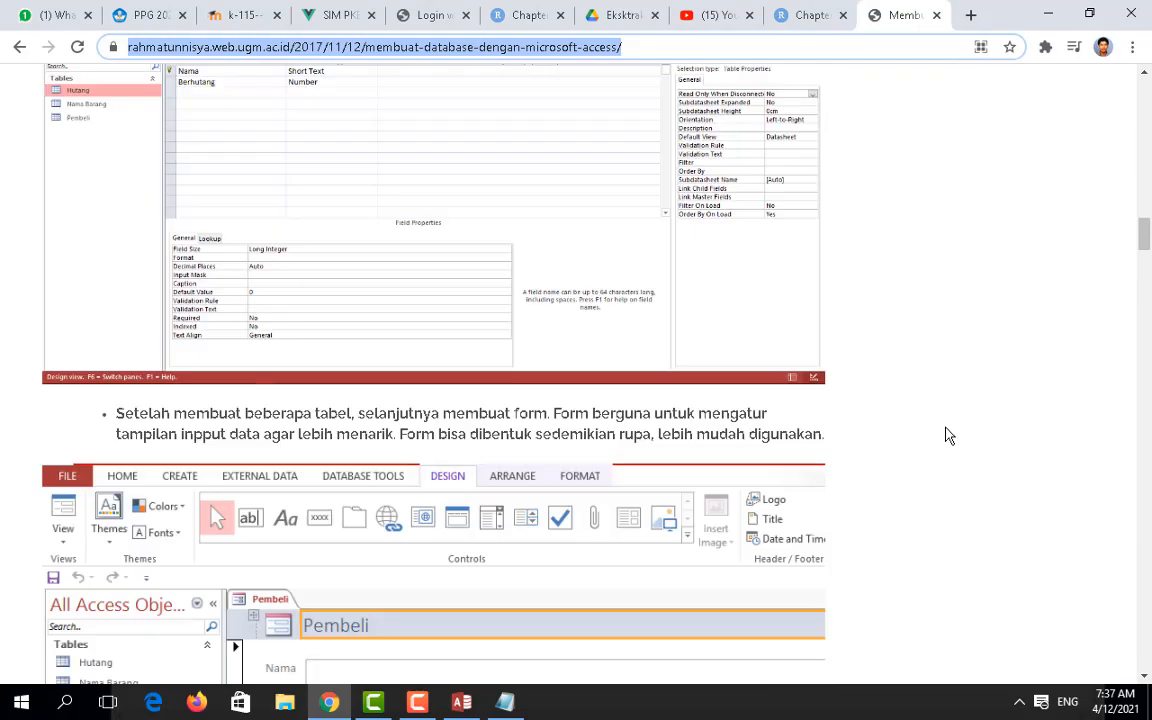
{"action": "scroll", "coordinate": [949, 436], "scroll_direction": "up", "scroll_amount": 20}
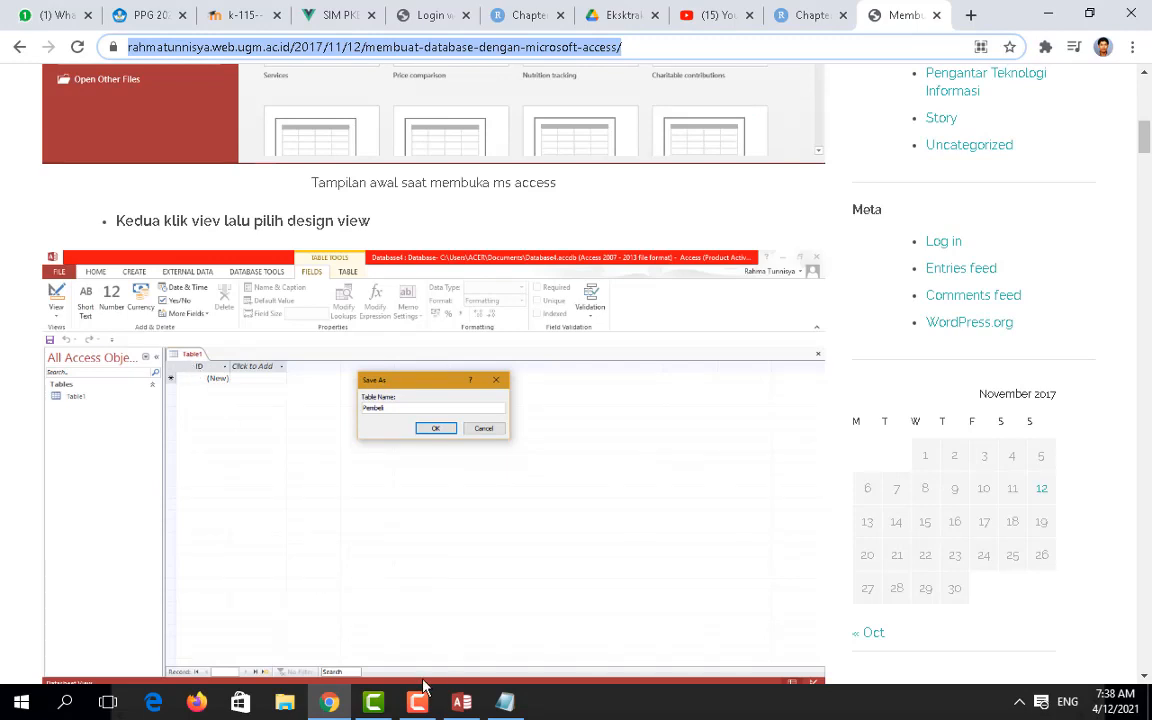
{"action": "left_click", "coordinate": [461, 702]}
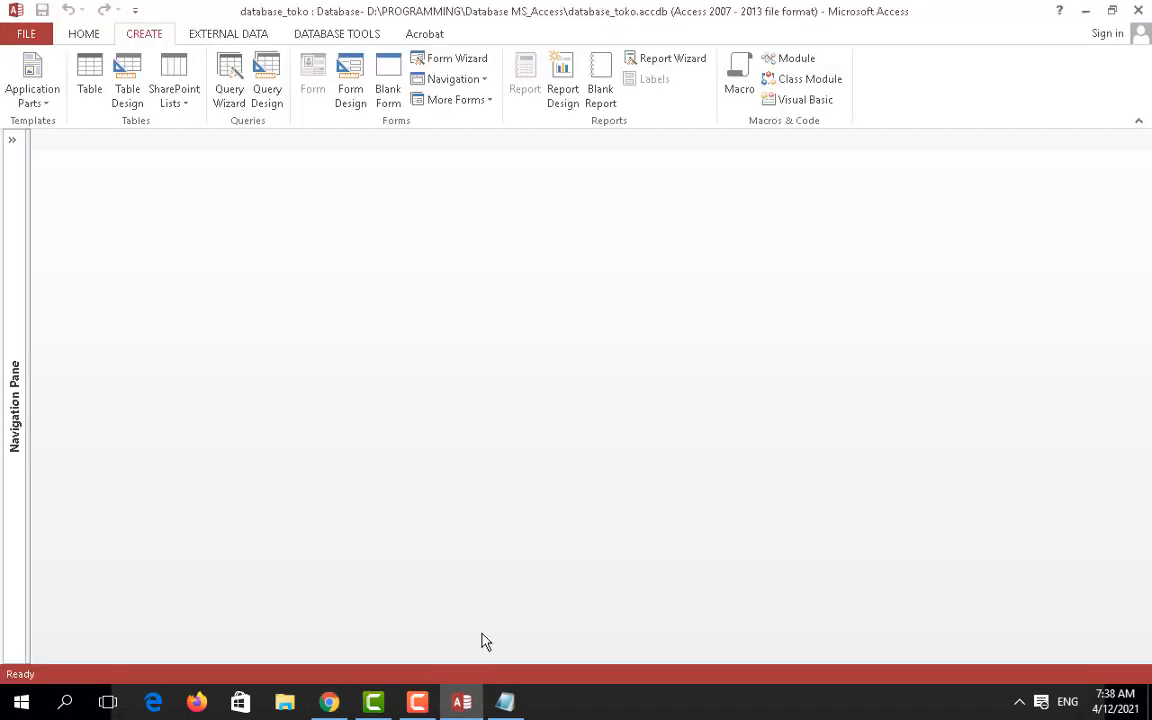
Step: Create blank Table1 and start a new field, then go back to the tutorial in Chrome
{"action": "left_click", "coordinate": [87, 78]}
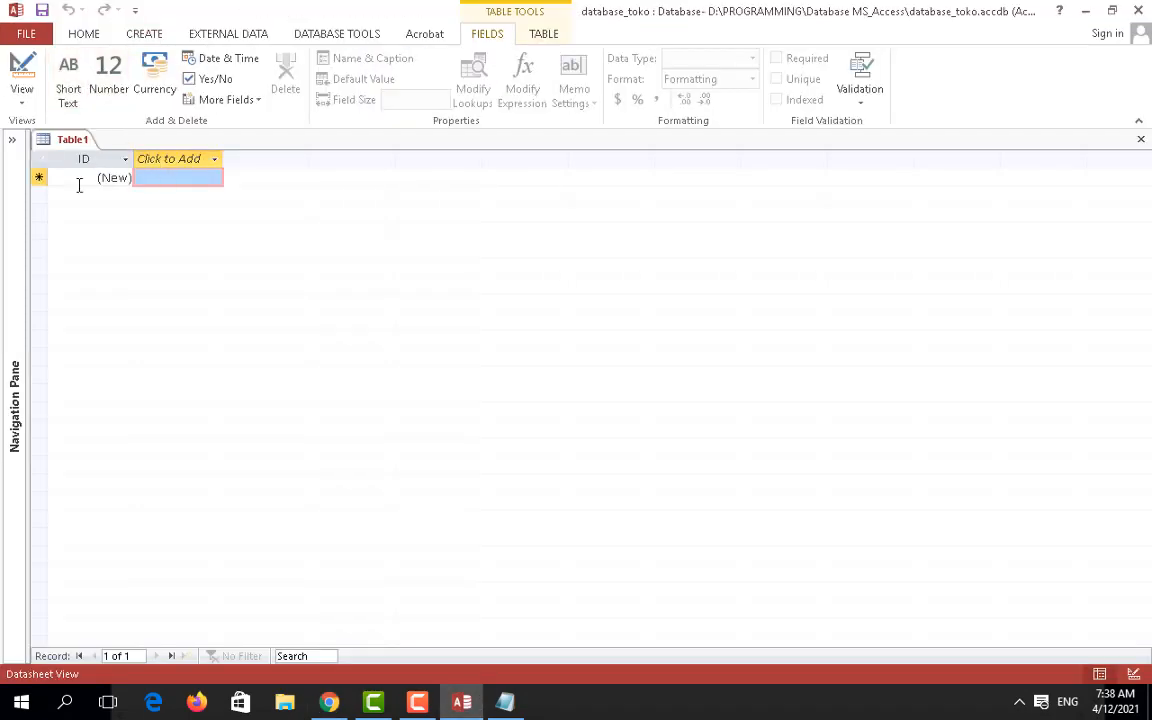
{"action": "double_click", "coordinate": [184, 177]}
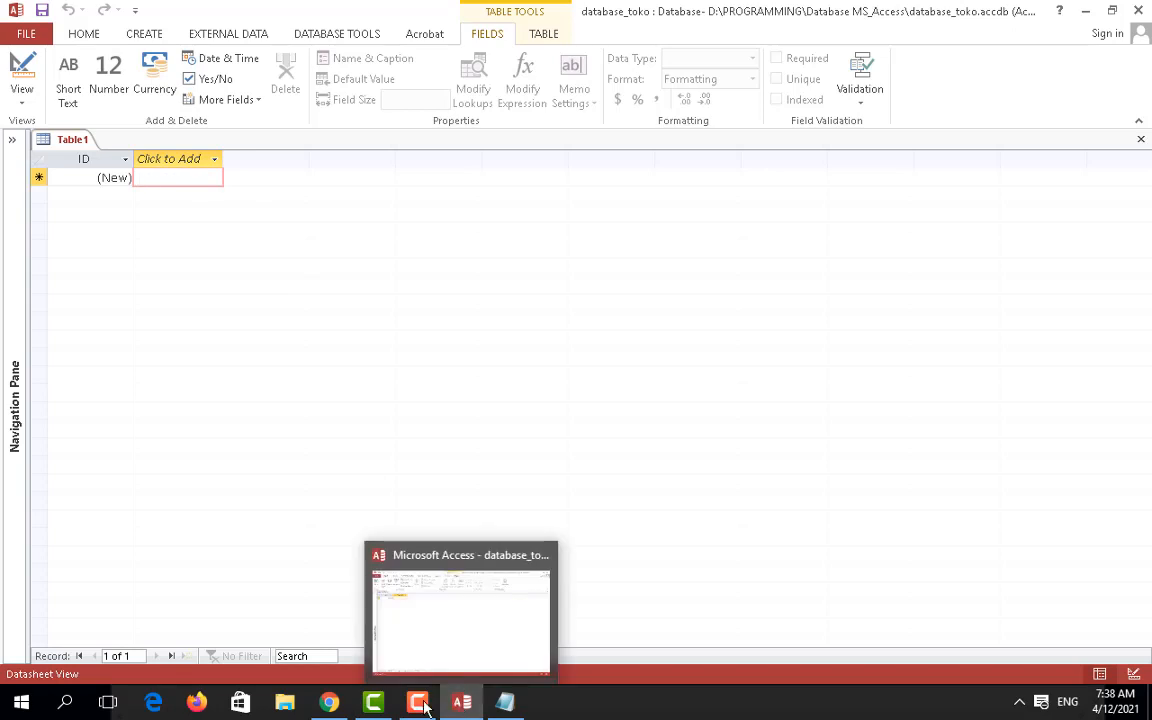
{"action": "left_click", "coordinate": [333, 708]}
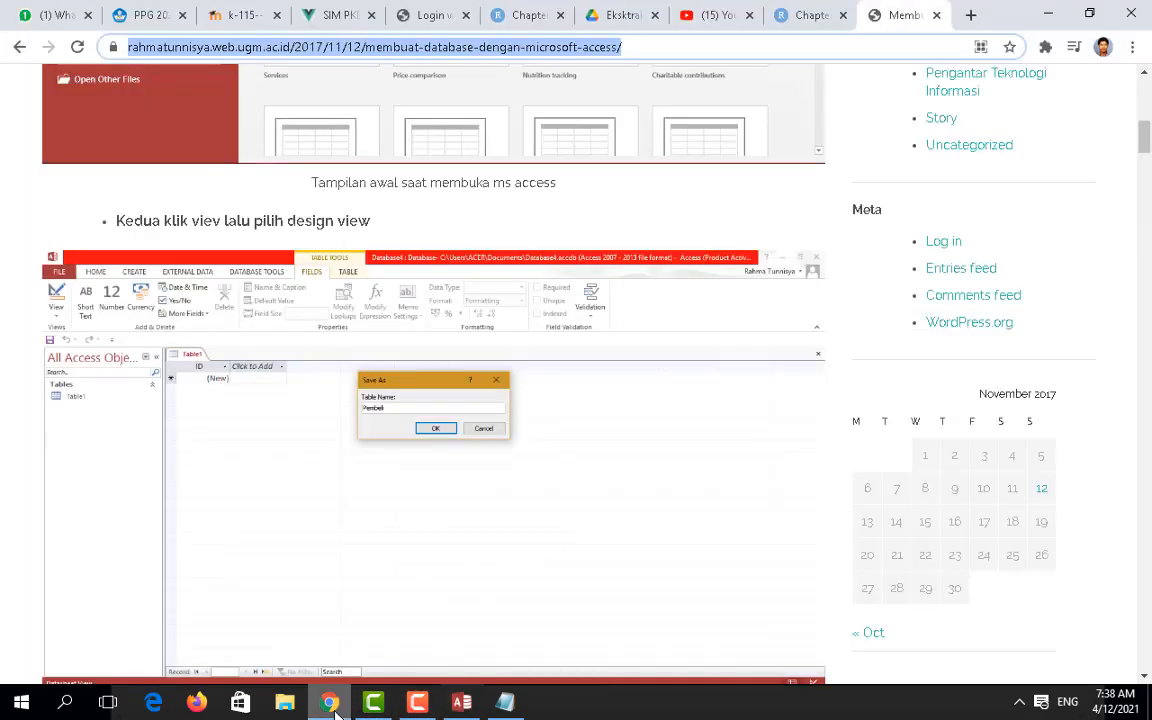
Step: Scroll the tutorial to the Data Type screenshots for the Pembeli and Nama Barang table fields
{"action": "scroll", "coordinate": [406, 548], "scroll_direction": "down", "scroll_amount": 7}
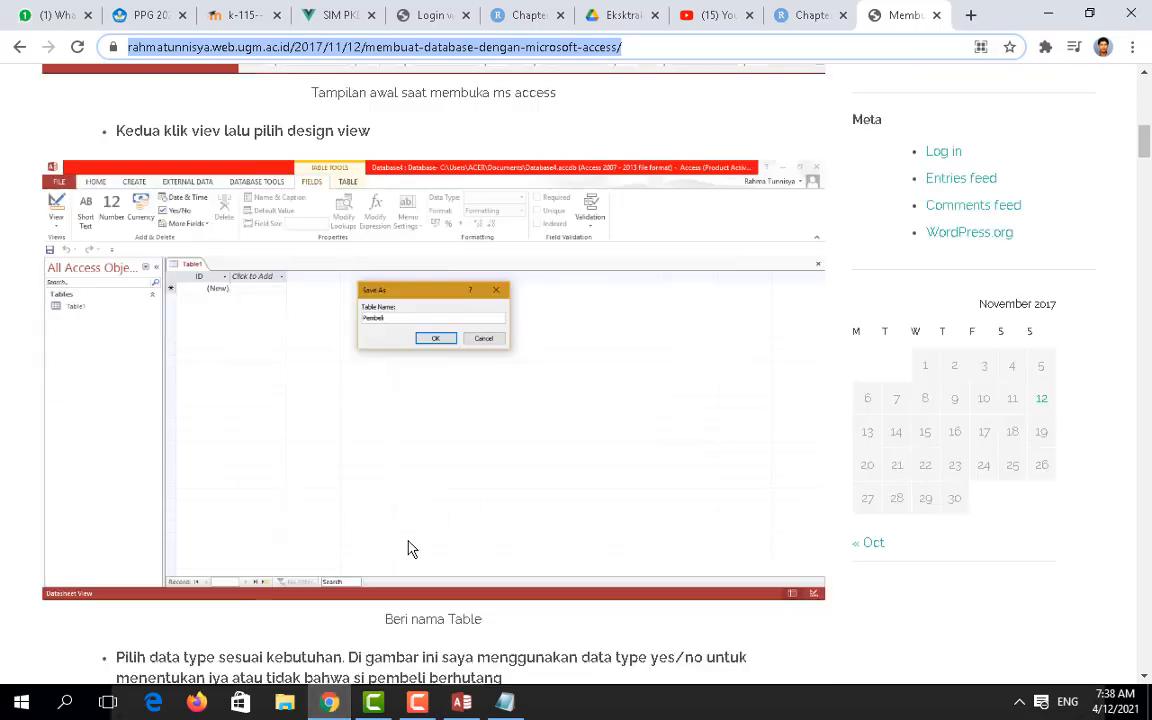
{"action": "scroll", "coordinate": [408, 548], "scroll_direction": "down", "scroll_amount": 2}
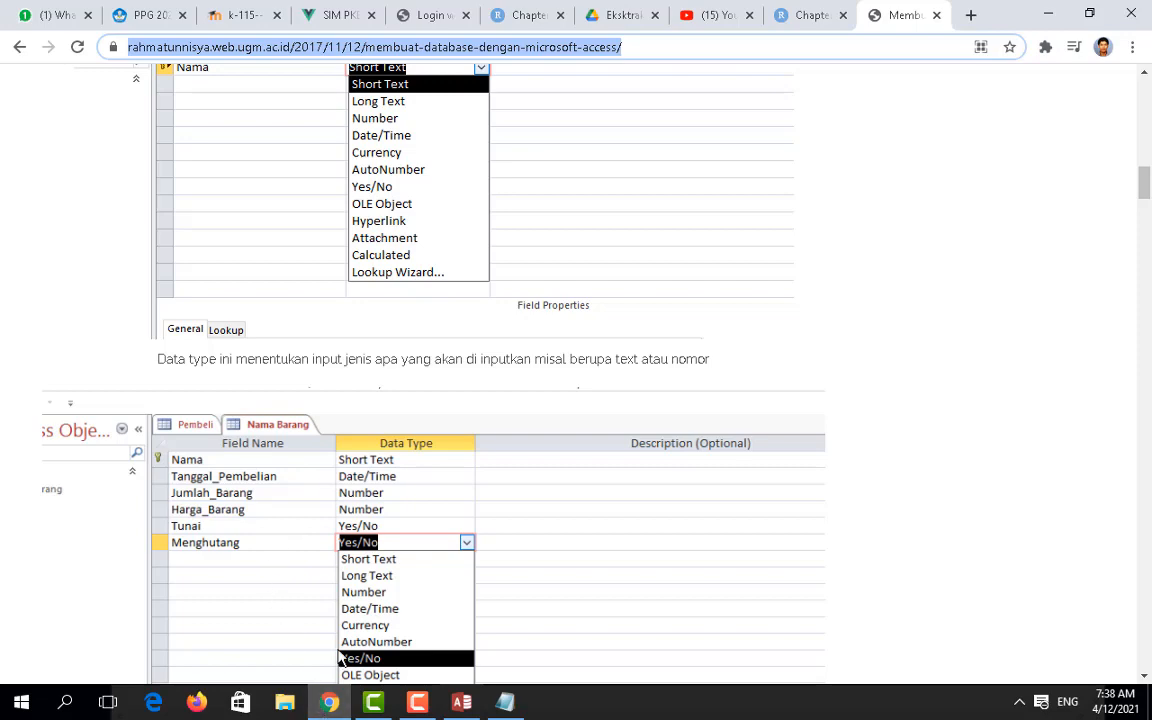
{"action": "scroll", "coordinate": [352, 531], "scroll_direction": "down", "scroll_amount": 8}
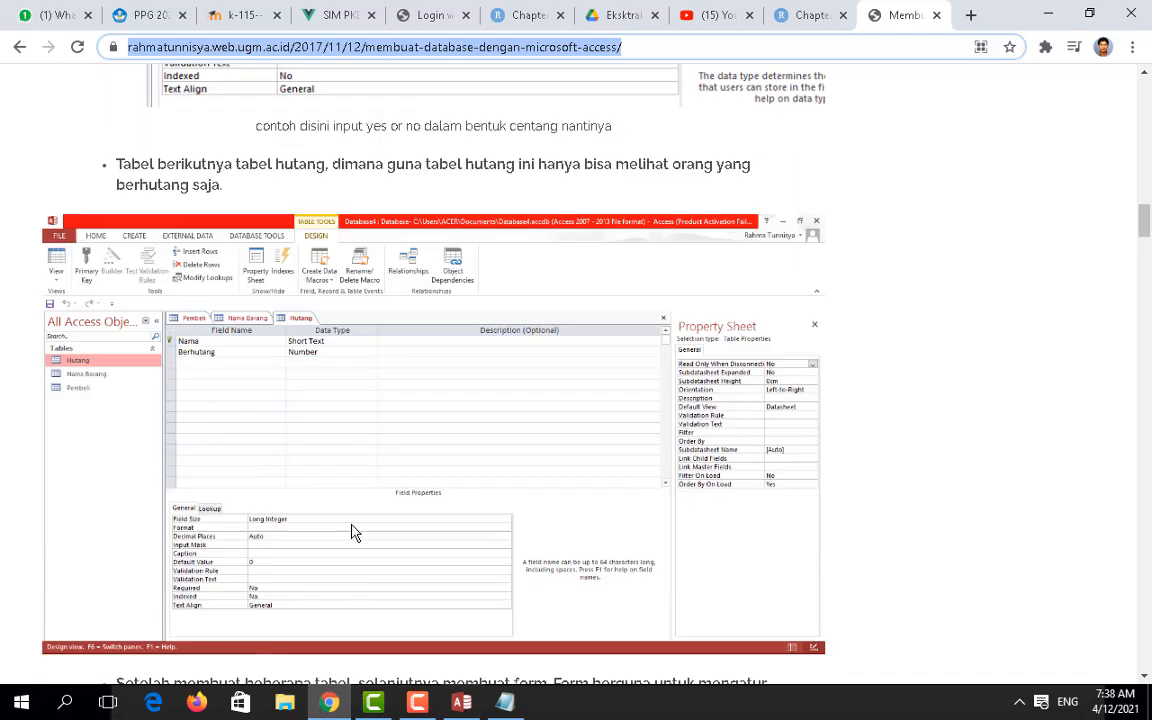
{"action": "scroll", "coordinate": [362, 531], "scroll_direction": "up", "scroll_amount": 12}
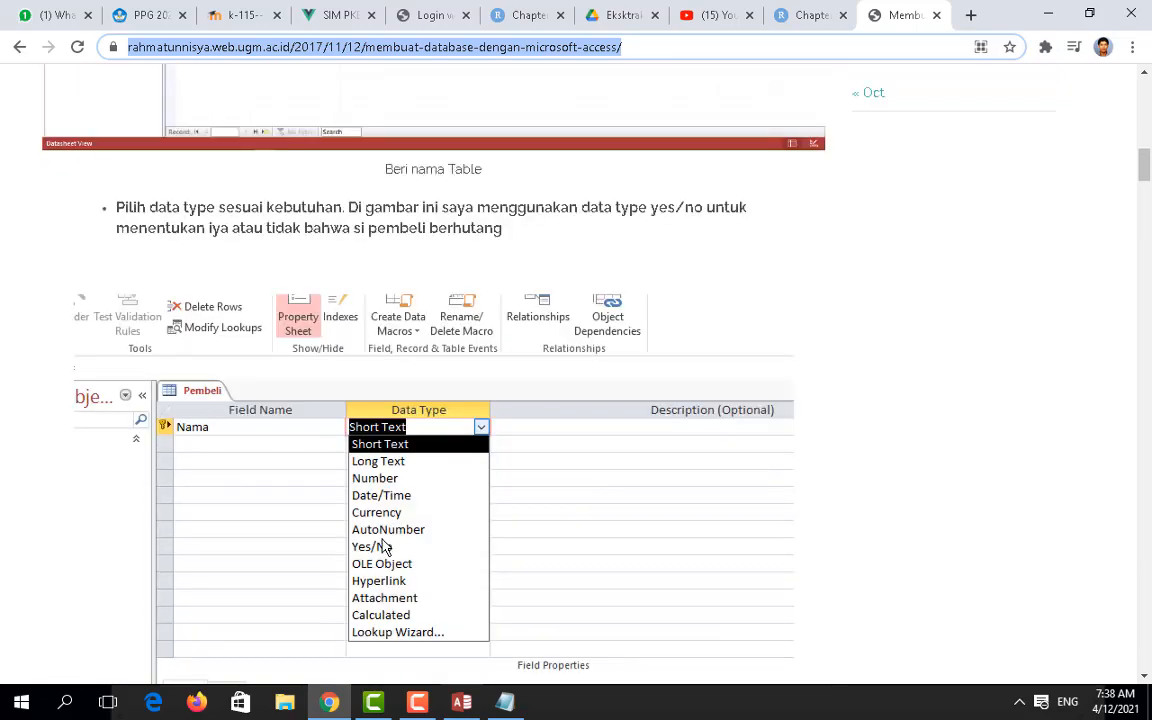
{"action": "scroll", "coordinate": [383, 547], "scroll_direction": "down", "scroll_amount": 2}
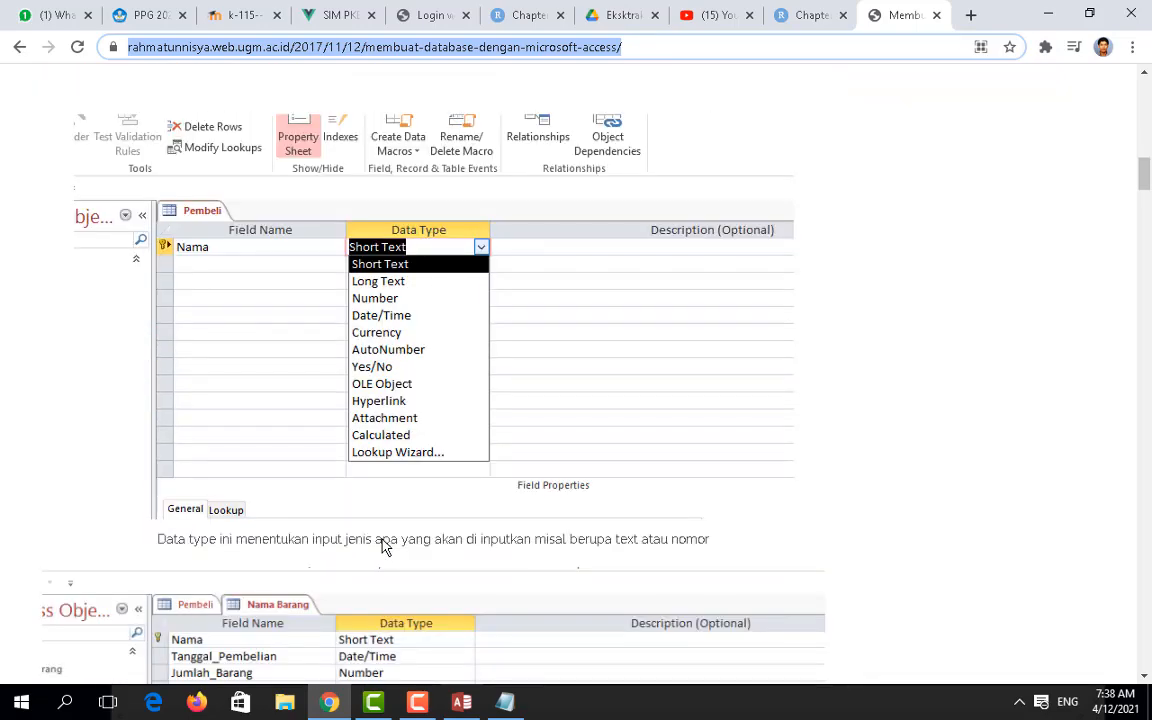
{"action": "scroll", "coordinate": [383, 547], "scroll_direction": "down", "scroll_amount": 2}
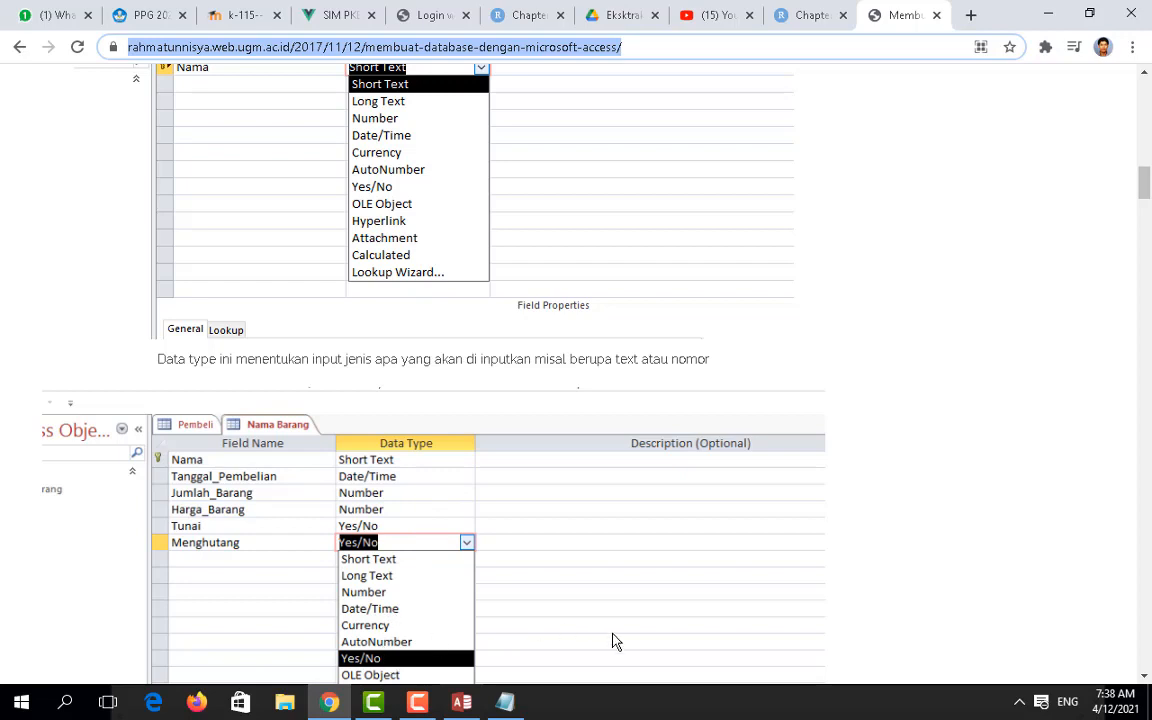
{"action": "left_click", "coordinate": [419, 703]}
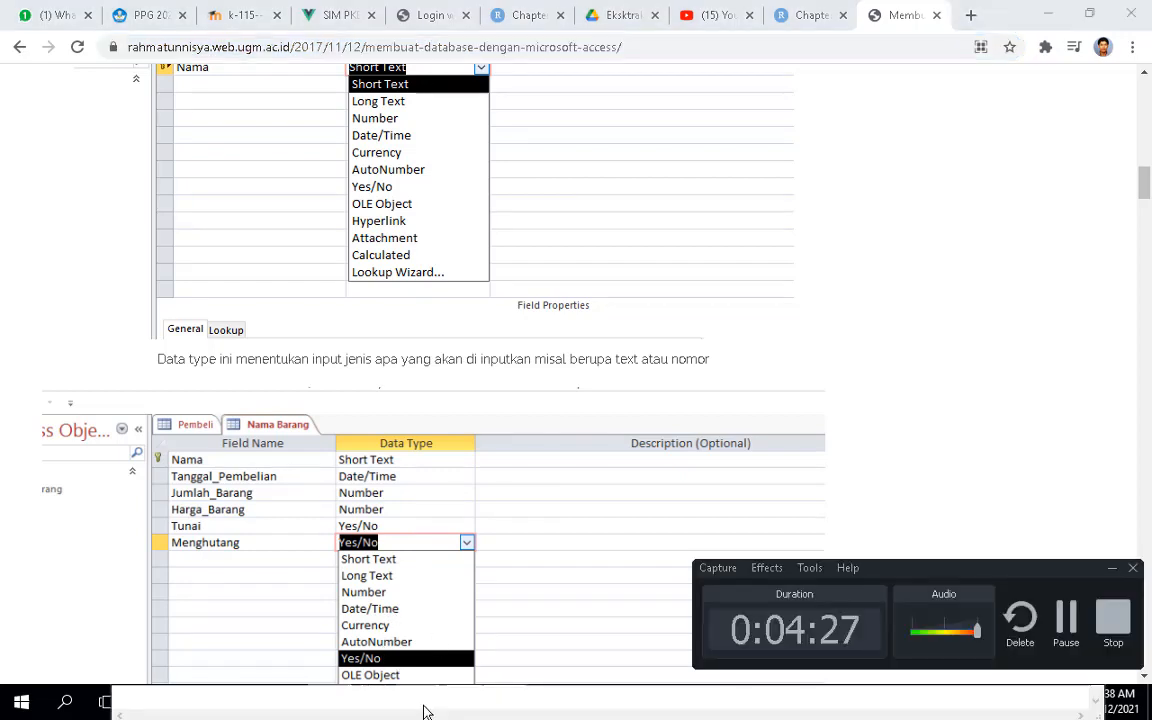
Step: In database_toko, start a Design View table with Nama, Tanggal_Pembelian, Jumlah_Barang, Harga_Barang, Tunai and Menghutang
{"action": "left_click", "coordinate": [1066, 620]}
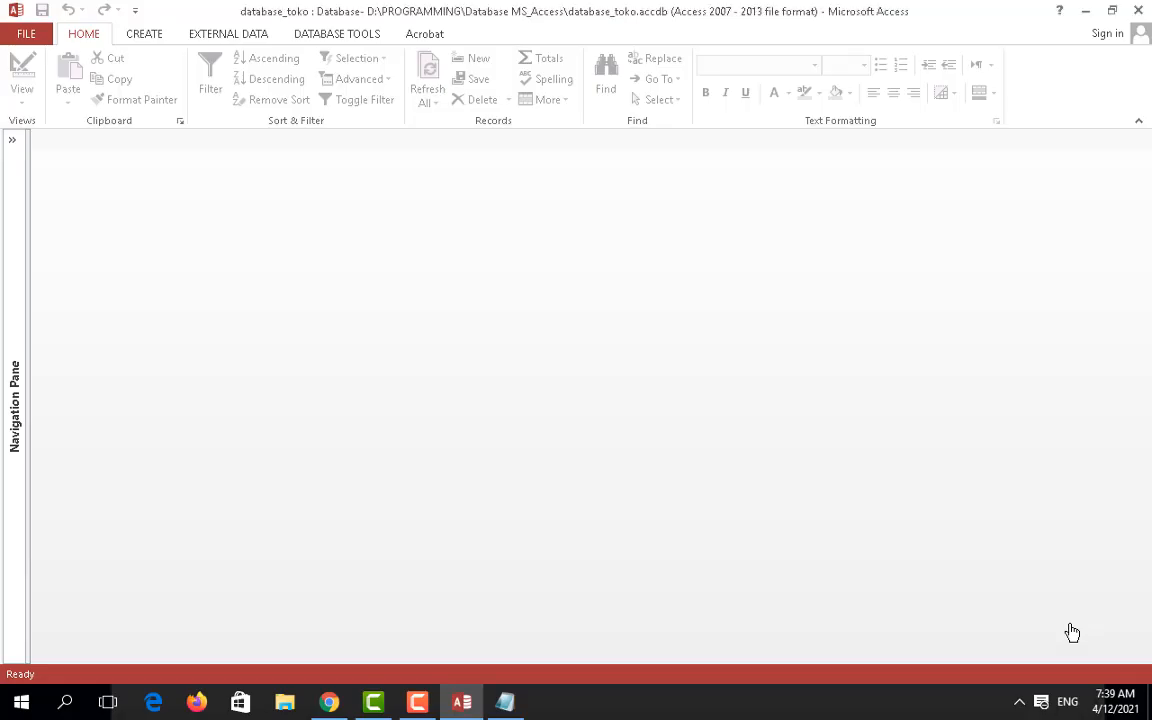
{"action": "left_click", "coordinate": [500, 706]}
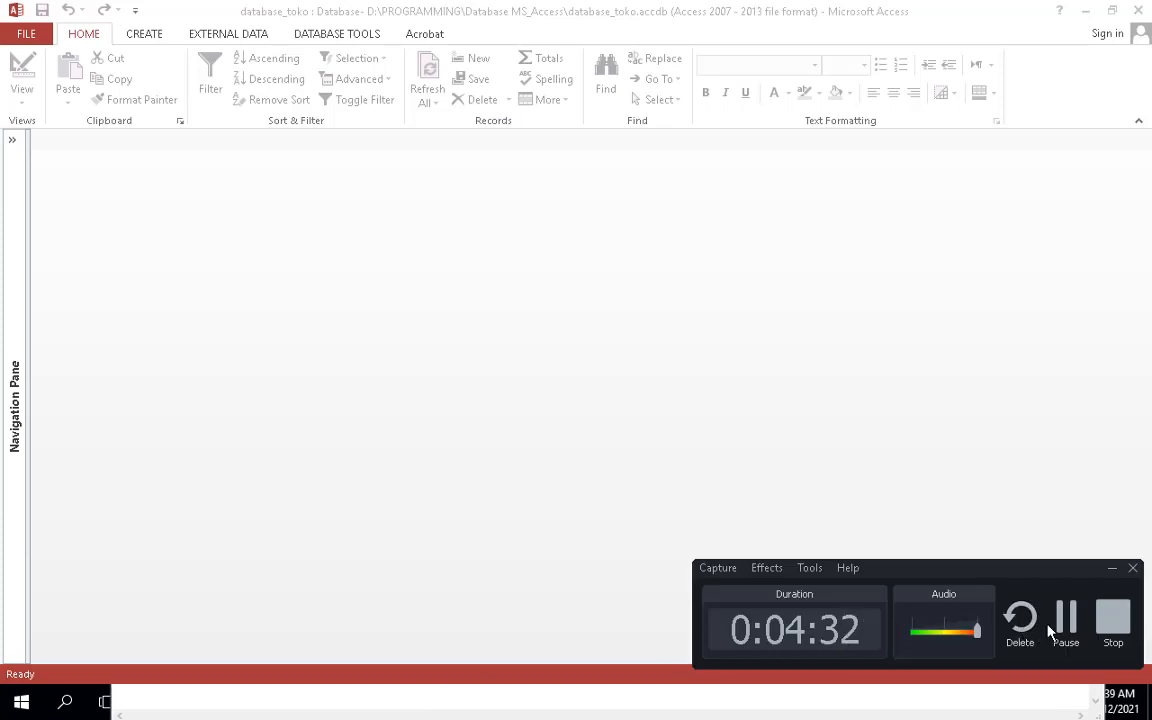
{"action": "left_click", "coordinate": [145, 37]}
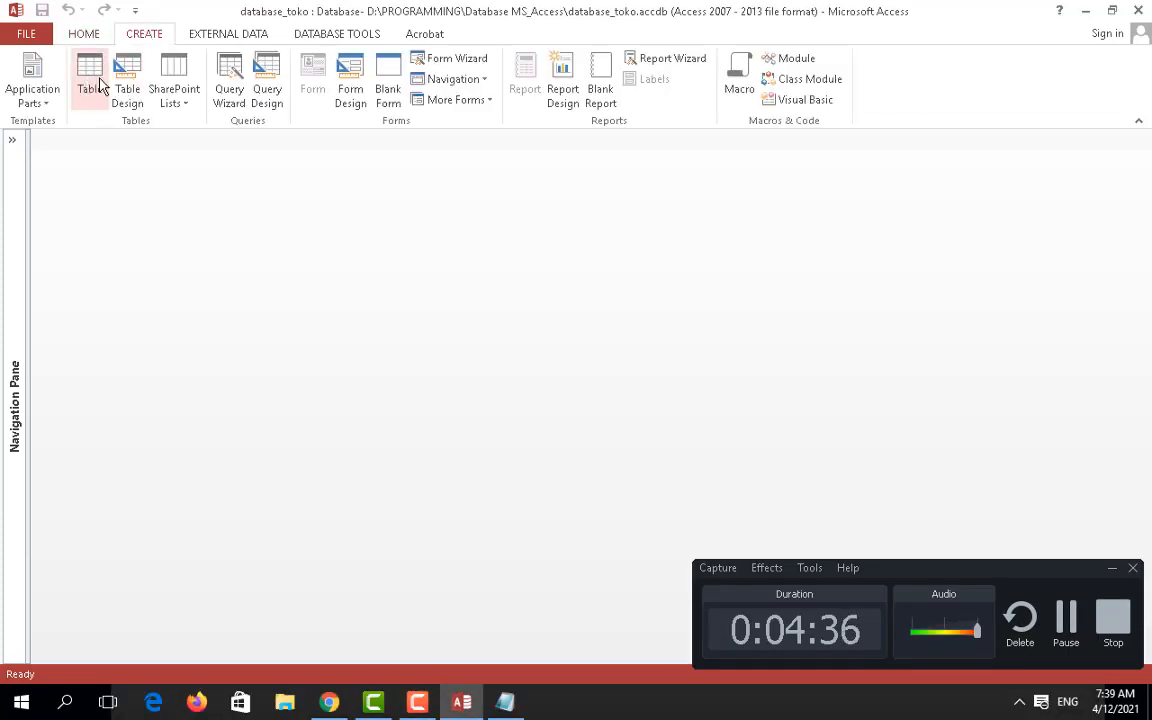
{"action": "left_click", "coordinate": [133, 87]}
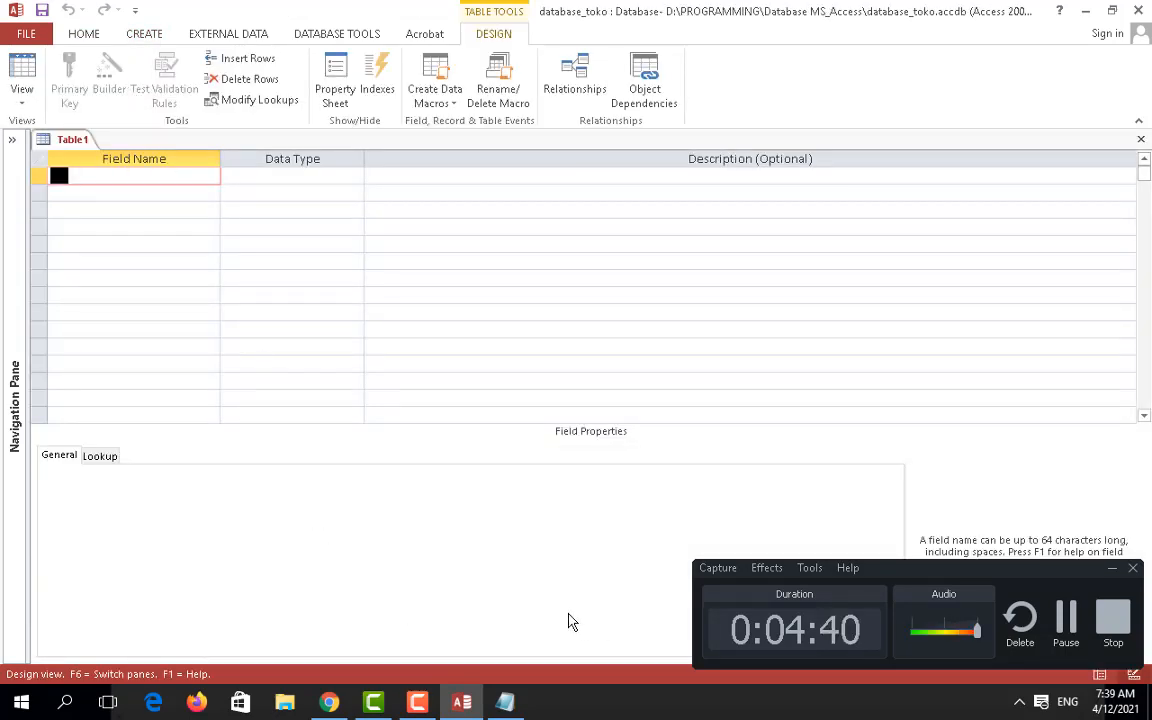
{"action": "left_click", "coordinate": [1066, 622]}
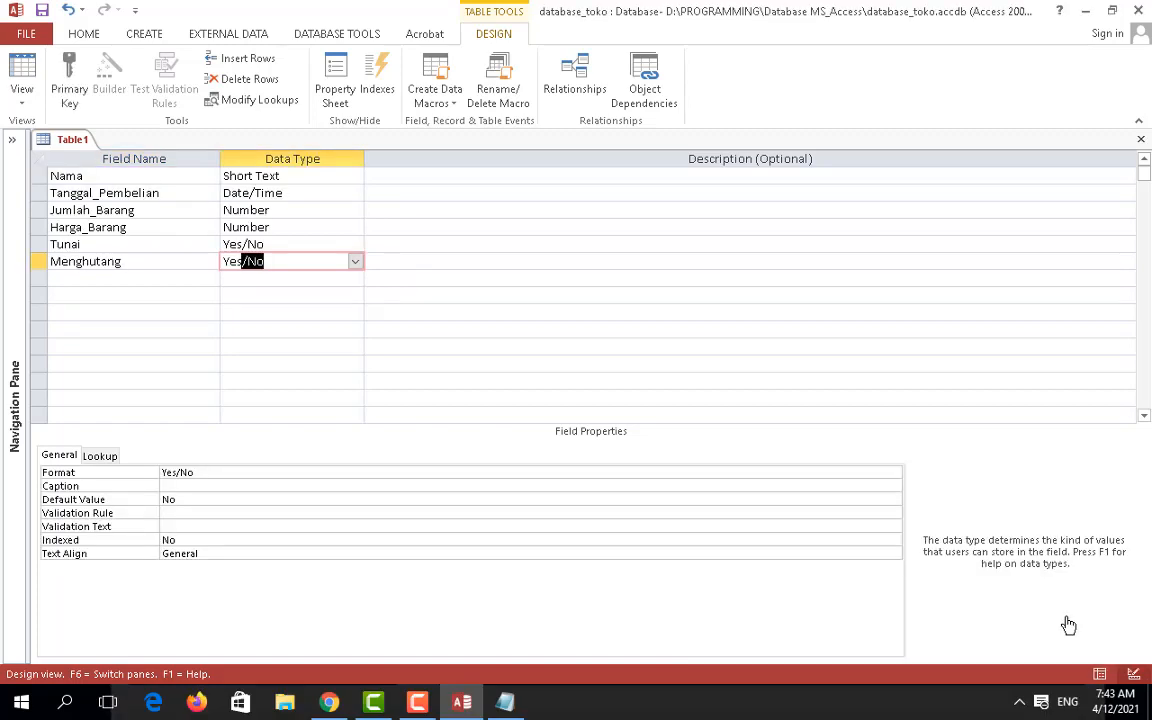
{"action": "left_click", "coordinate": [427, 705]}
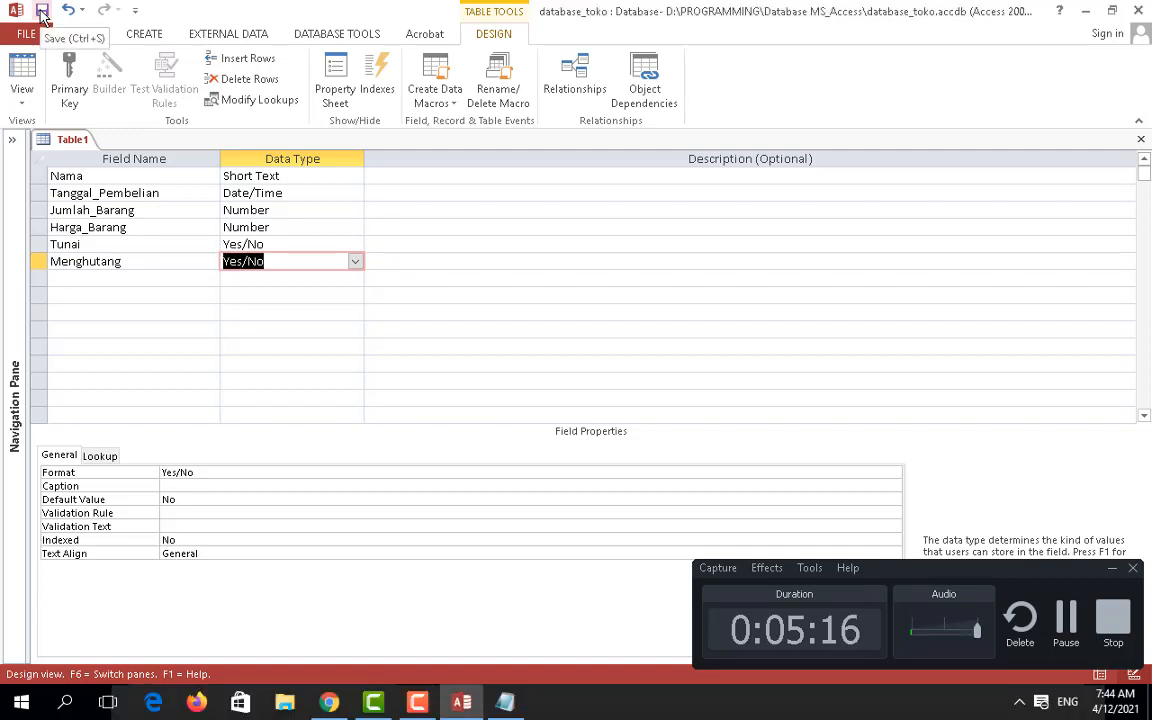
Step: Try saving the table as Pembelian, cancel at the missing-primary-key prompt, and select the Nama row
{"action": "left_click", "coordinate": [42, 12]}
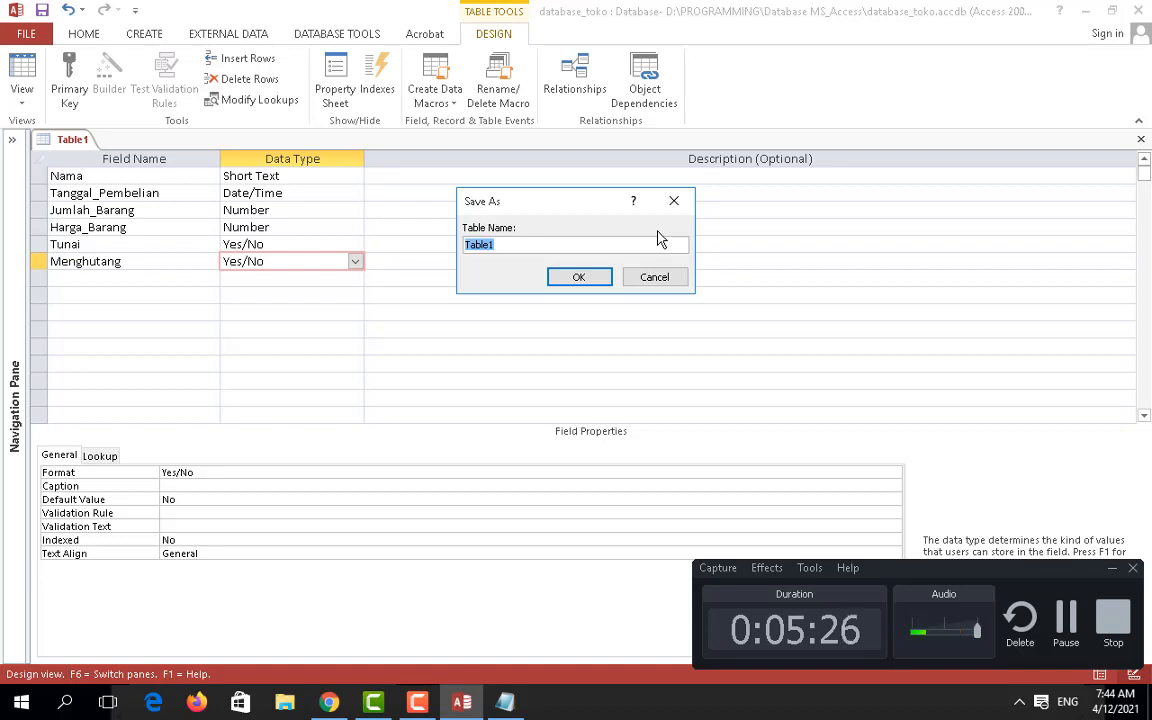
{"action": "type", "text": "Pem"}
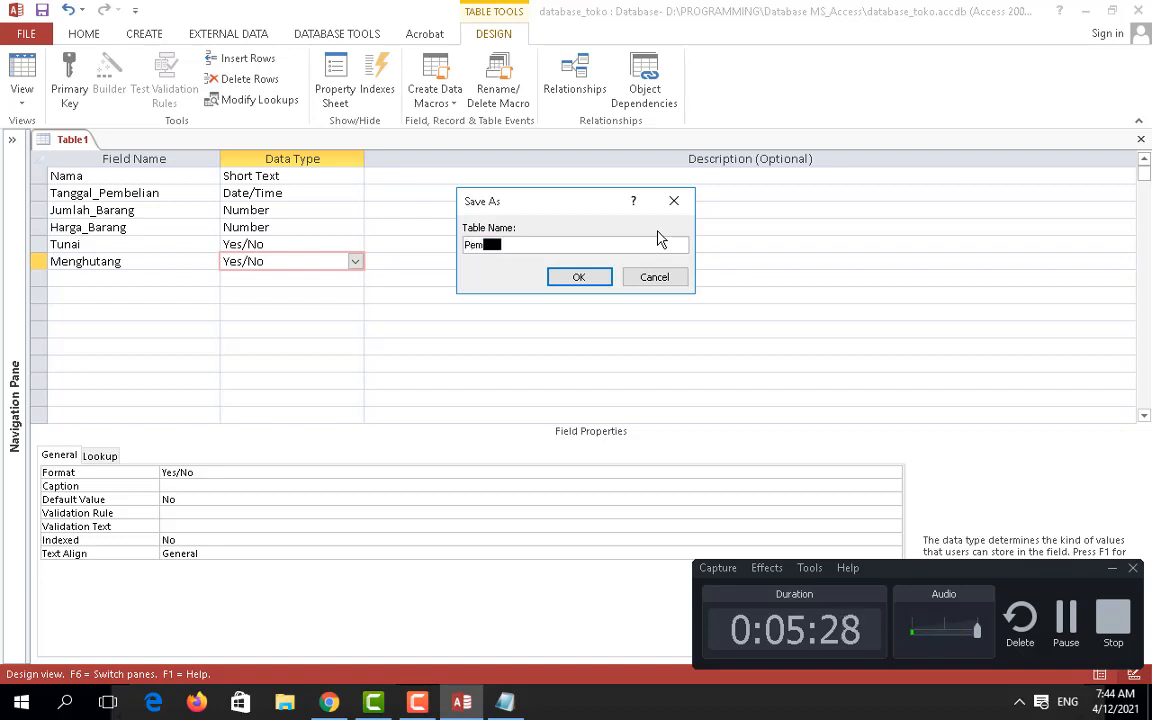
{"action": "type", "text": "belian"}
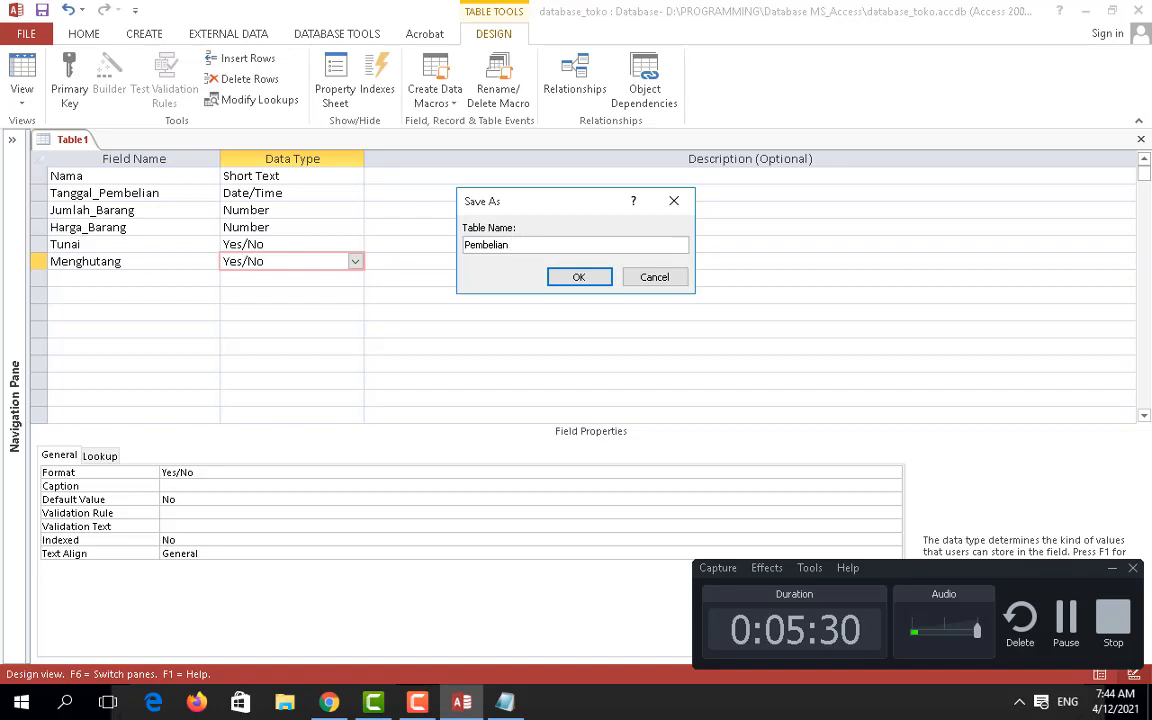
{"action": "left_click", "coordinate": [580, 275]}
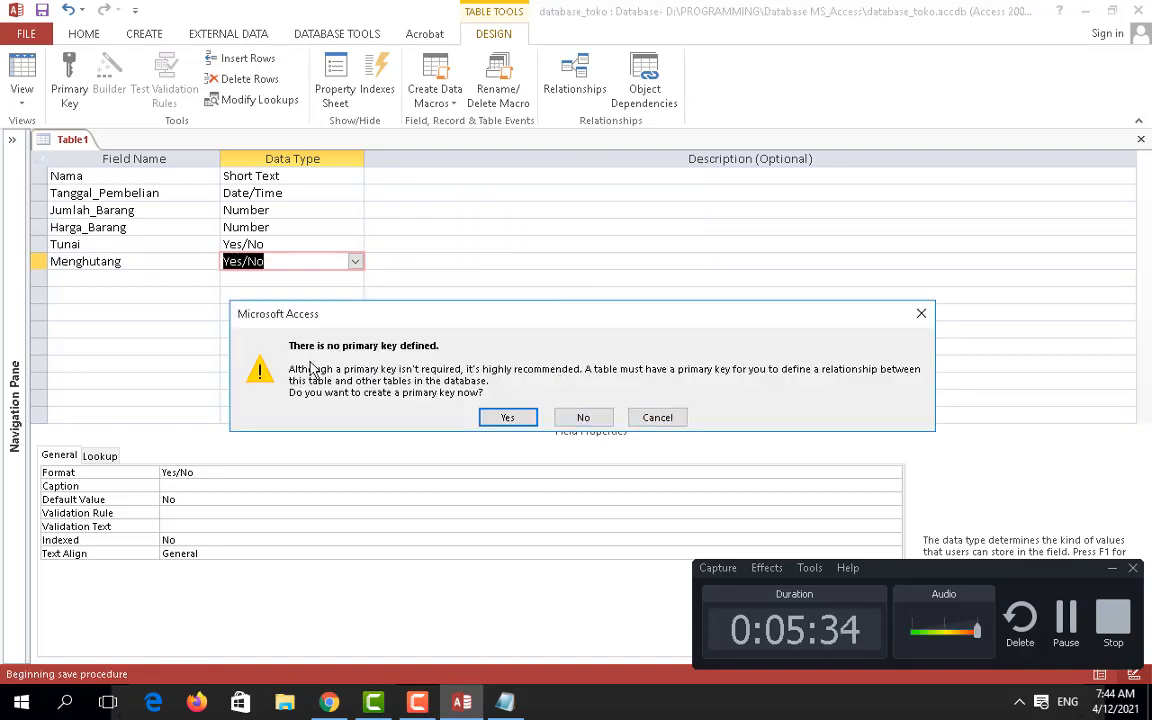
{"action": "left_click", "coordinate": [644, 424]}
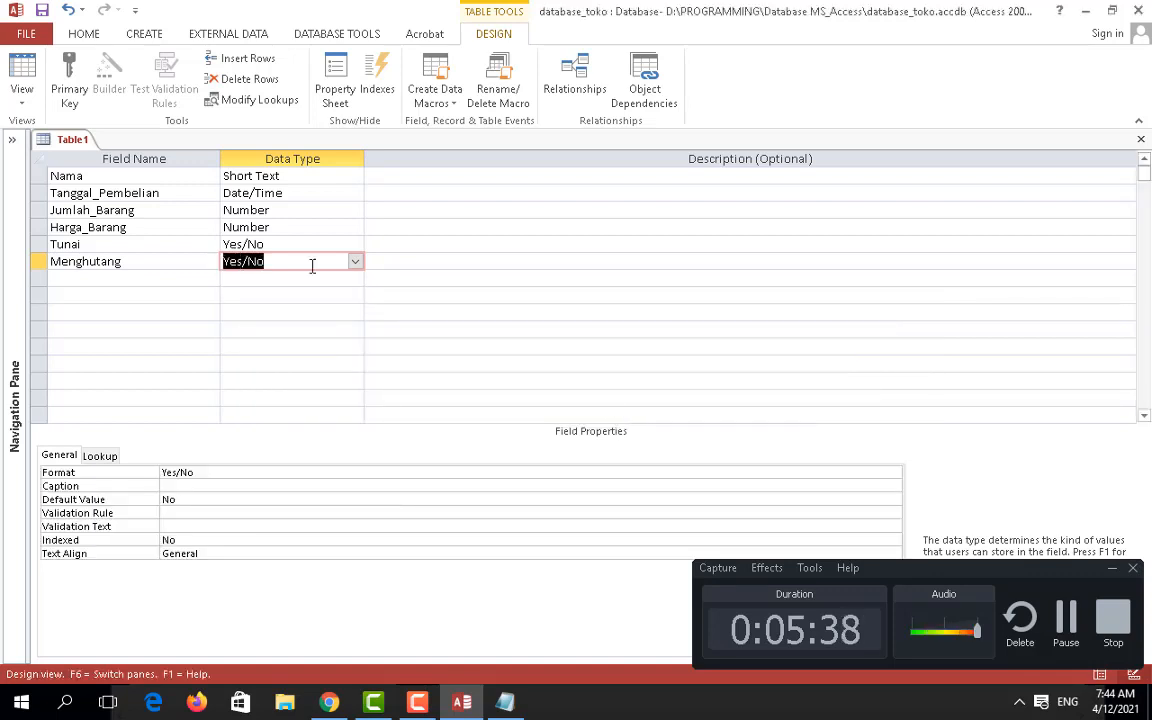
{"action": "left_click", "coordinate": [40, 176]}
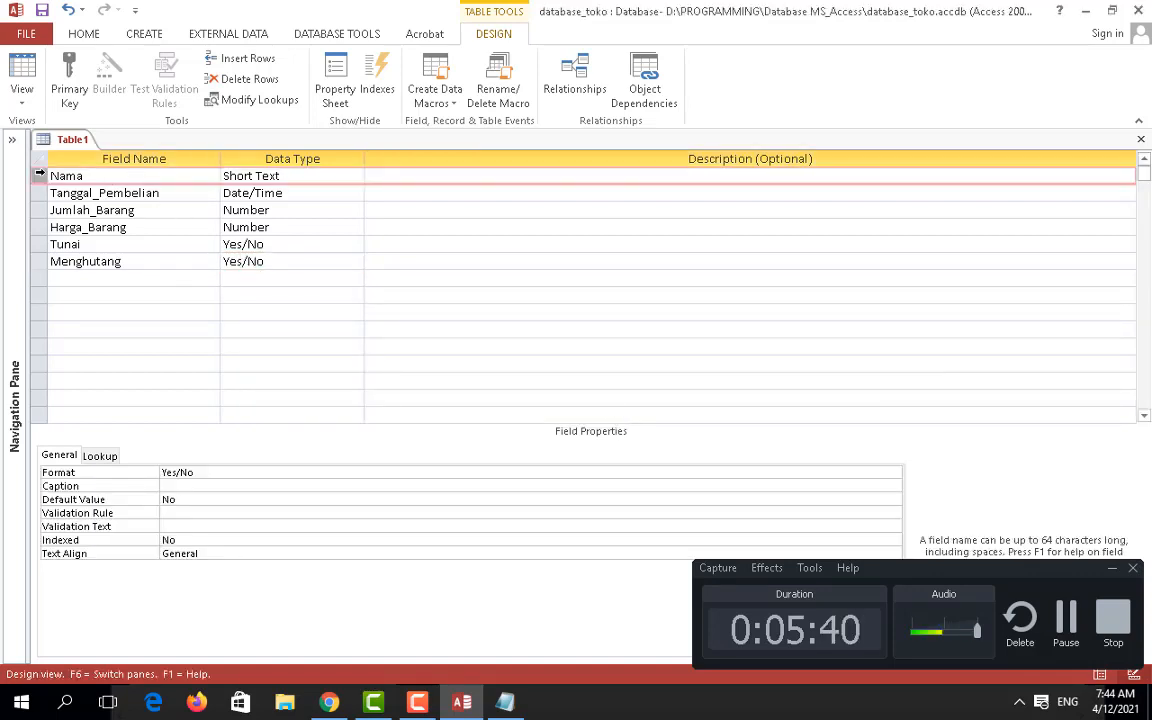
Step: Make Nama the table's primary key
{"action": "right_click", "coordinate": [40, 174]}
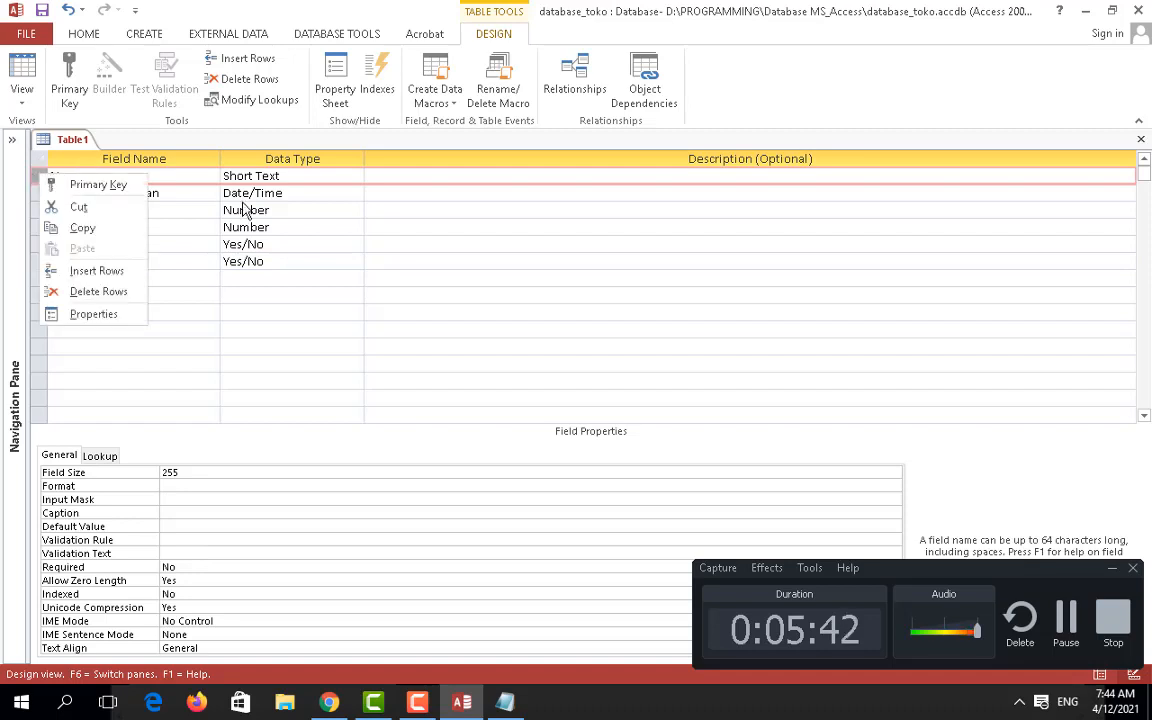
{"action": "left_click", "coordinate": [396, 227]}
{"action": "left_click", "coordinate": [40, 176]}
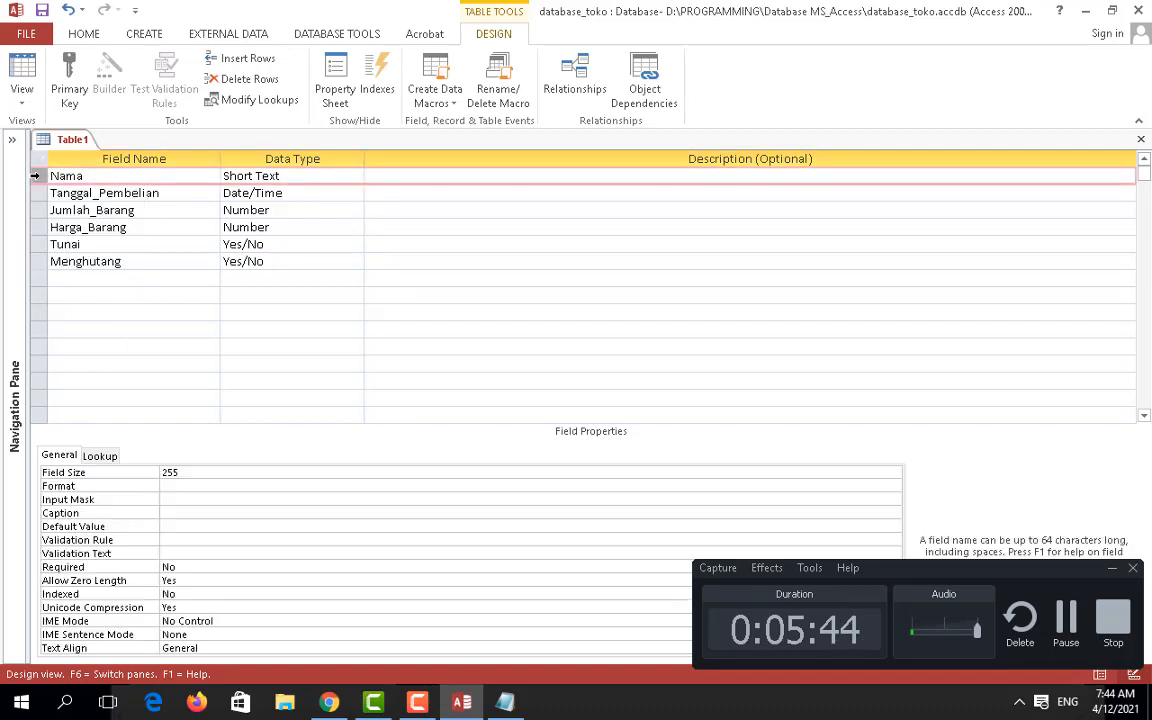
{"action": "right_click", "coordinate": [37, 180]}
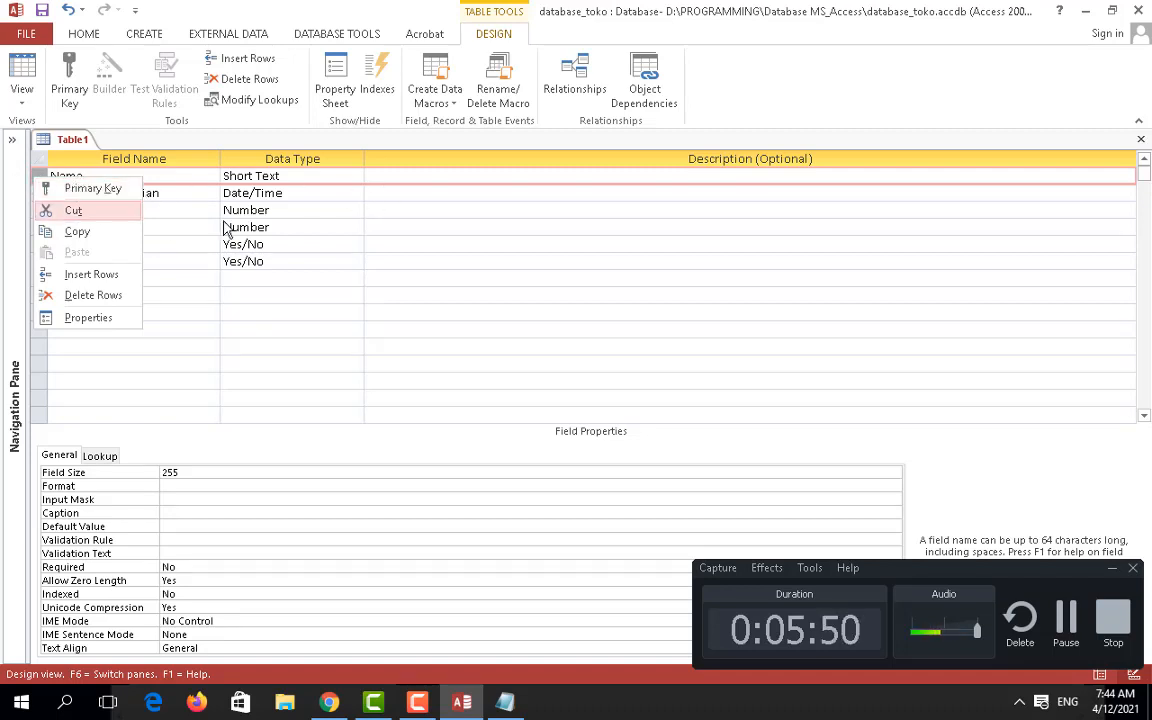
{"action": "left_click", "coordinate": [72, 193]}
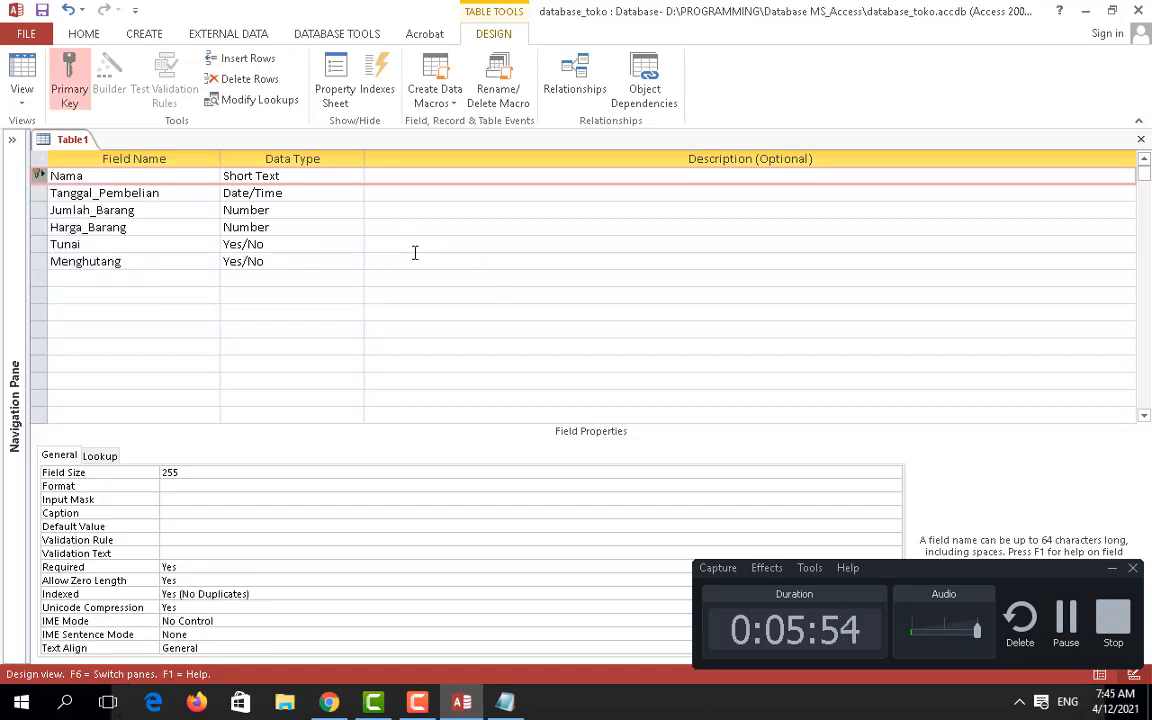
Step: Save the table design under the name Pembelian
{"action": "left_click", "coordinate": [42, 9]}
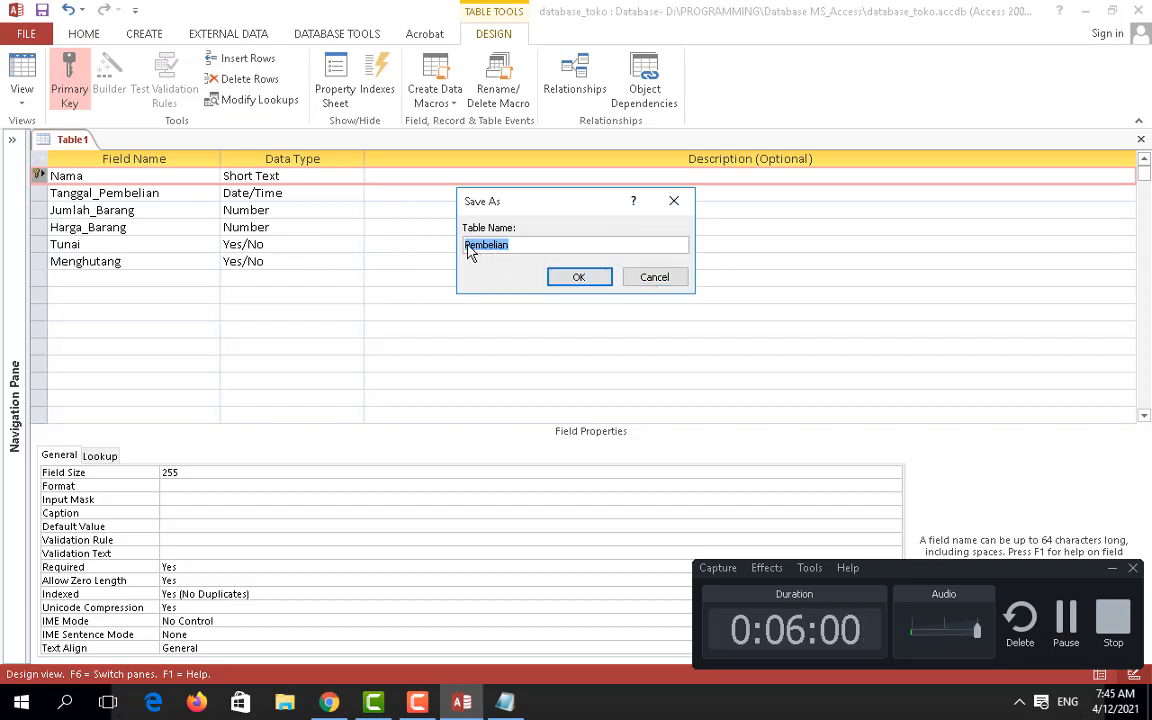
{"action": "left_click", "coordinate": [517, 244]}
{"action": "left_click_drag", "start_coordinate": [526, 244], "coordinate": [391, 249]}
{"action": "left_click", "coordinate": [580, 278]}
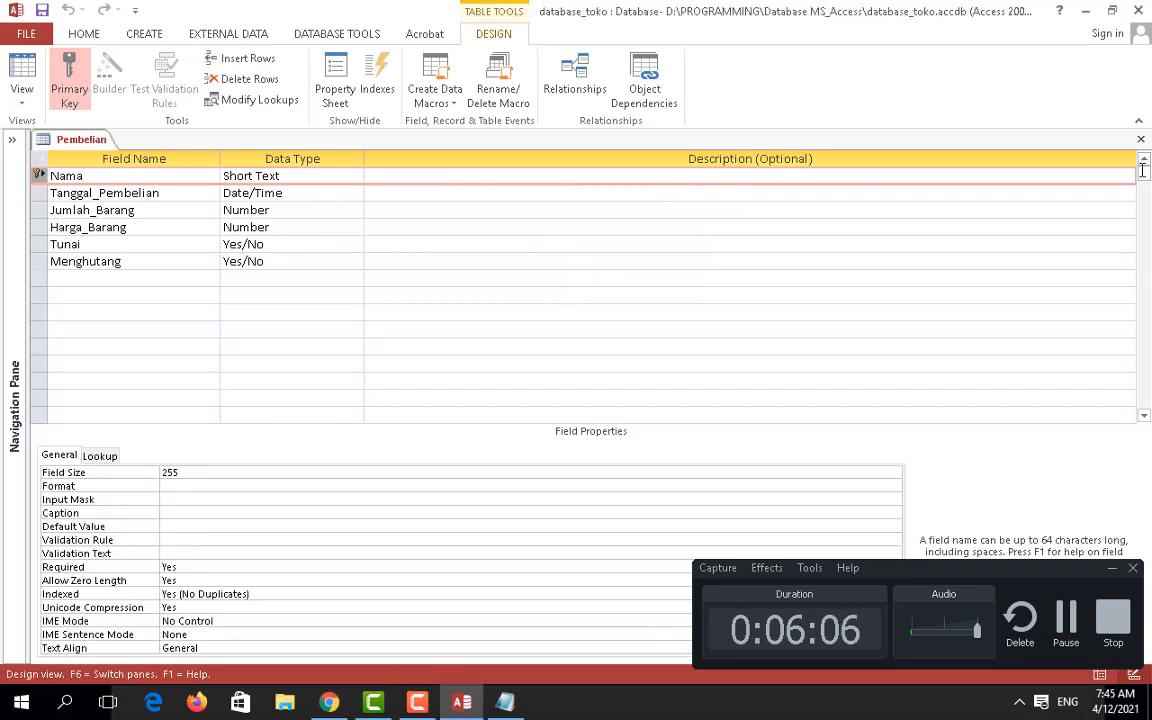
Step: Close the Pembelian design, glance at the Application Parts templates, and show the Navigation Pane
{"action": "left_click", "coordinate": [1141, 139]}
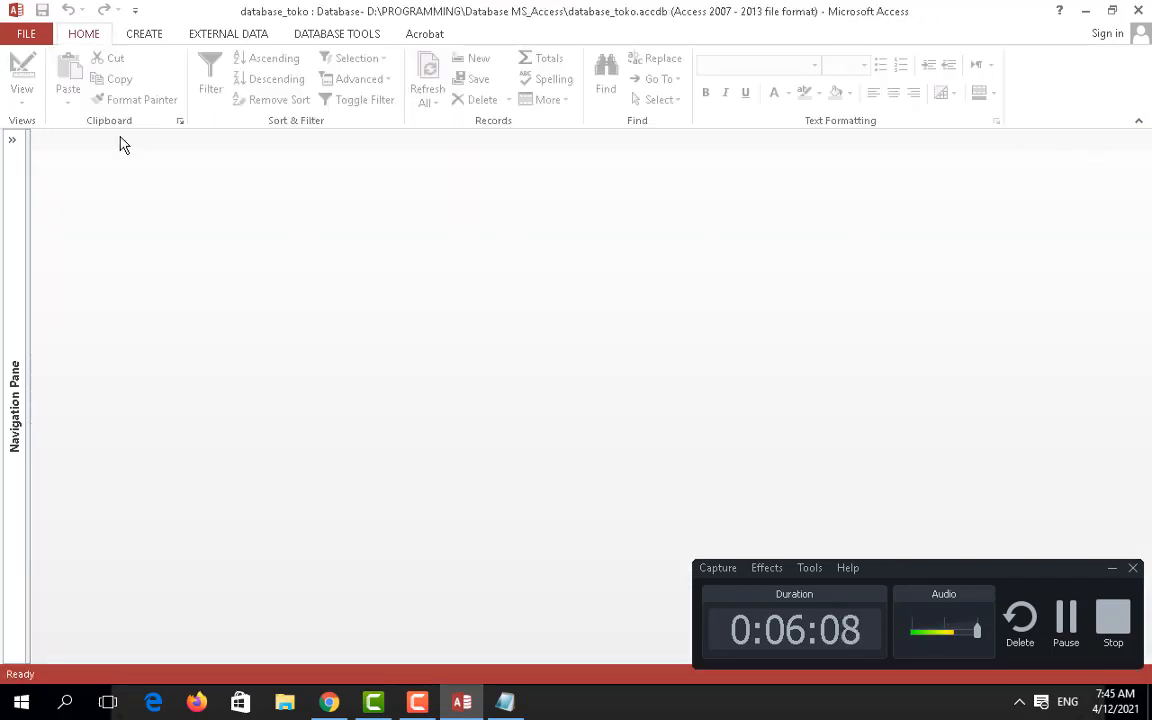
{"action": "left_click", "coordinate": [155, 36]}
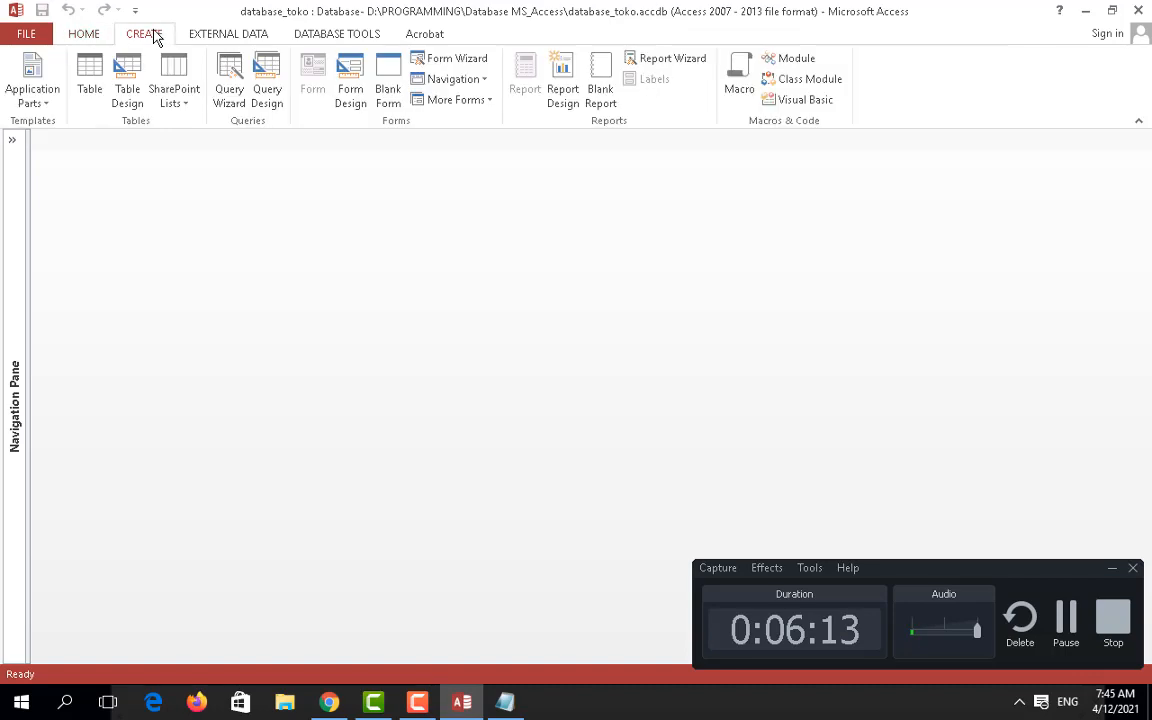
{"action": "left_click", "coordinate": [33, 96]}
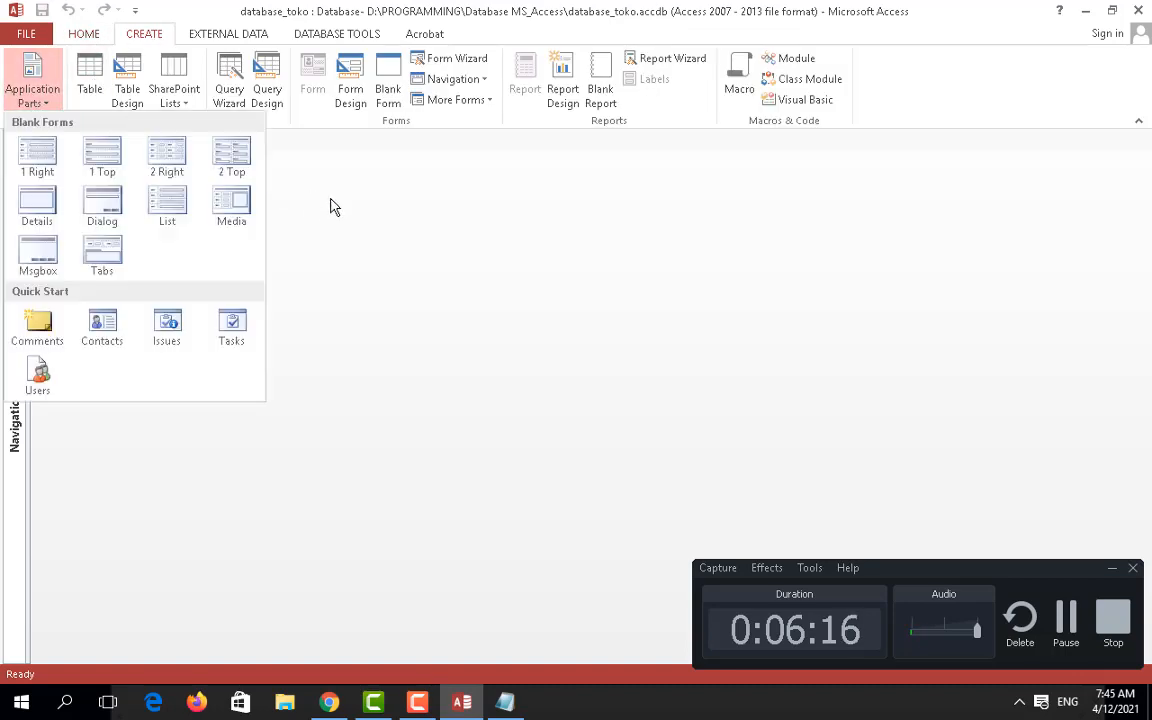
{"action": "left_click", "coordinate": [302, 182]}
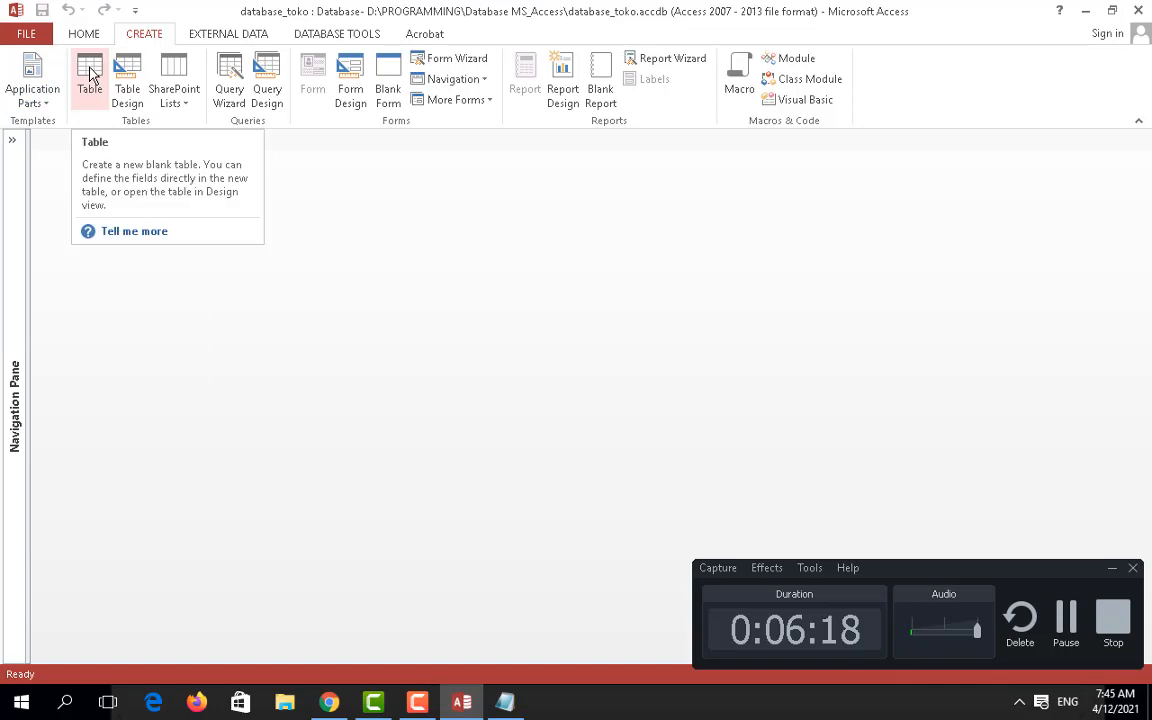
{"action": "left_click", "coordinate": [12, 142]}
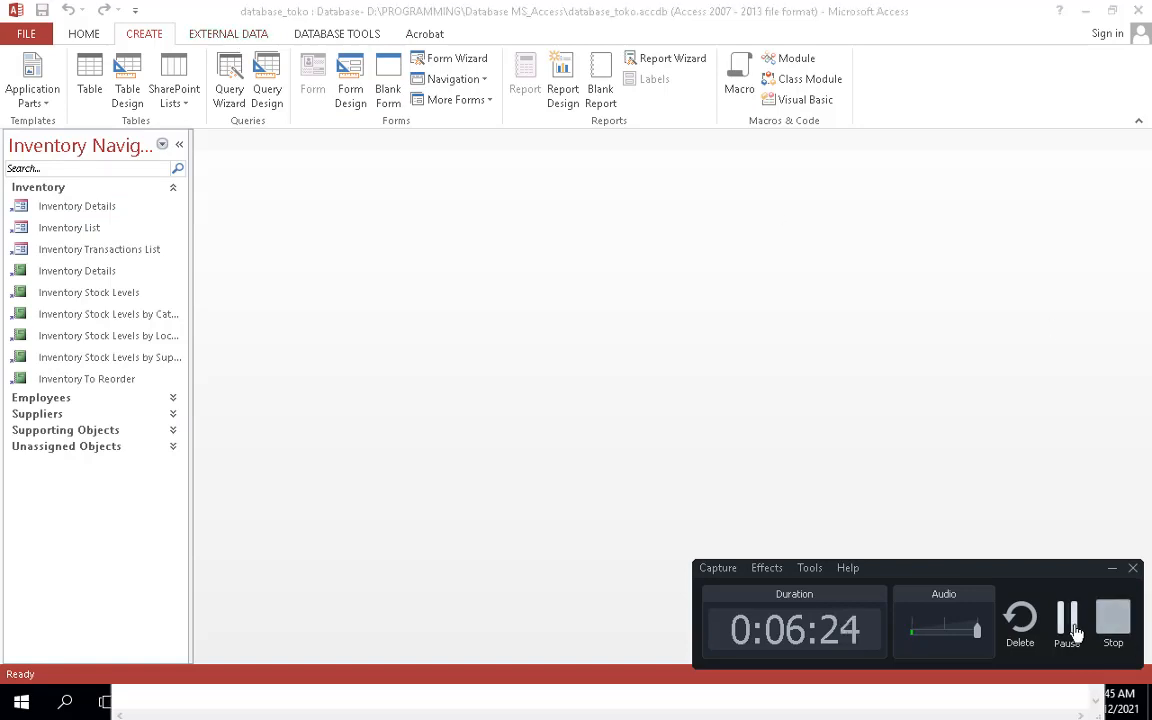
Step: Open a new, empty table in Design View
{"action": "left_click", "coordinate": [1066, 617]}
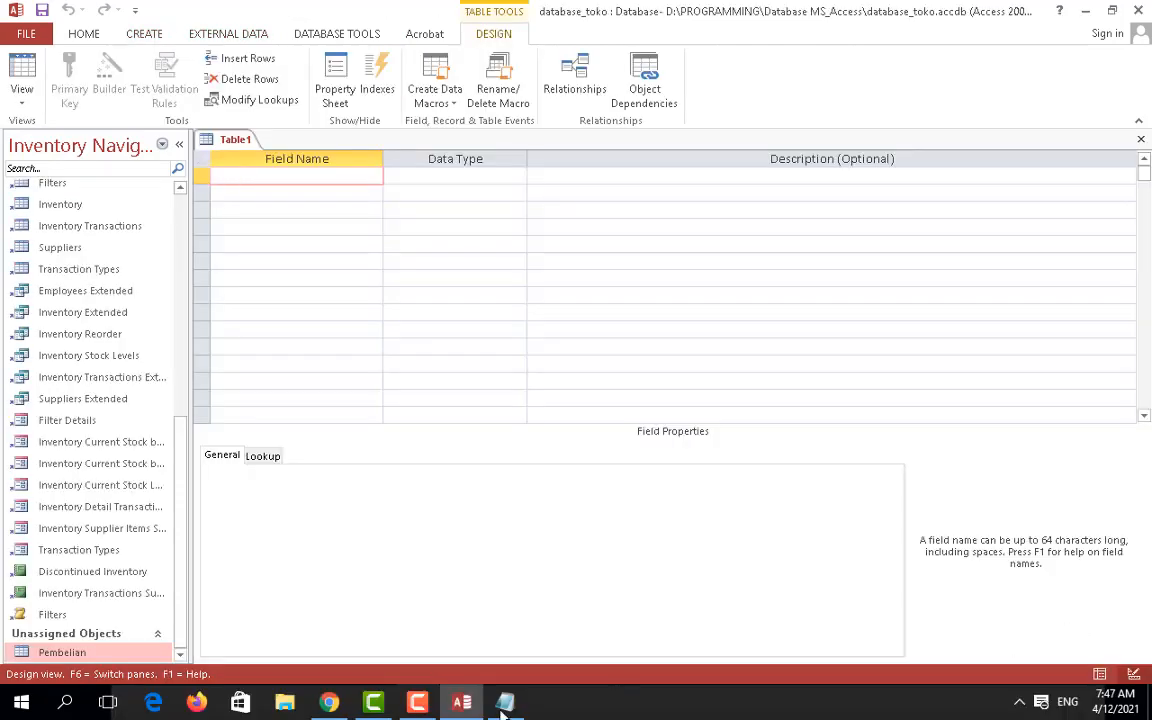
{"action": "left_click", "coordinate": [503, 703]}
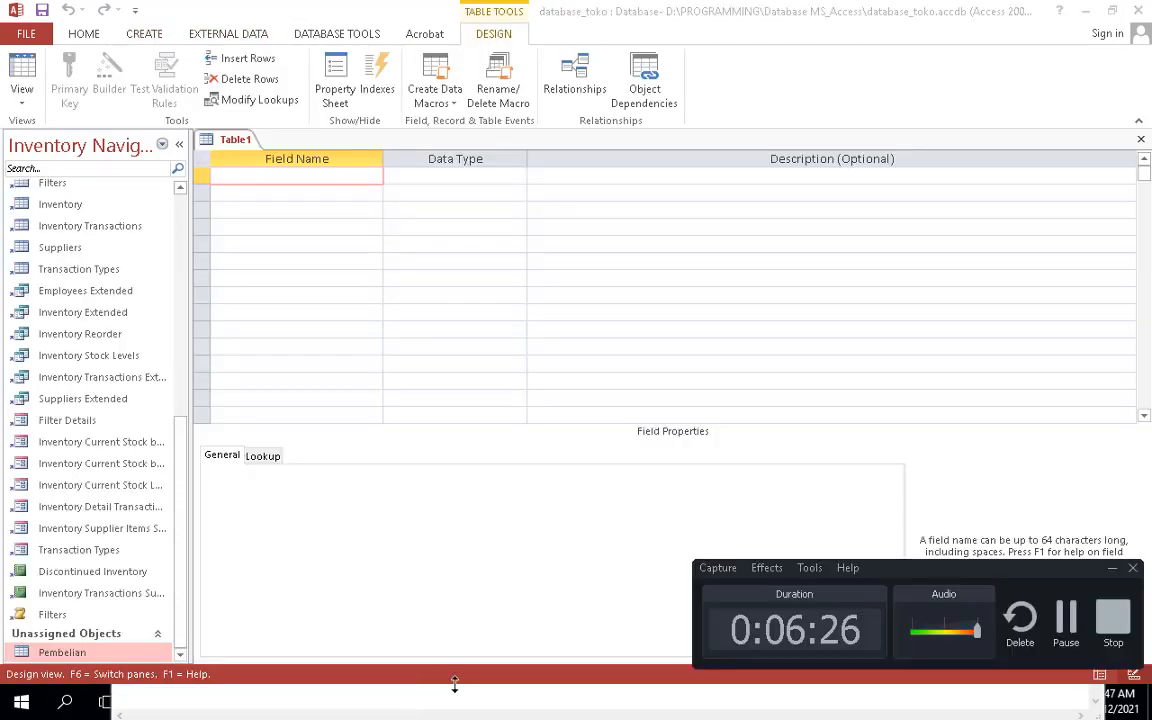
{"action": "left_click", "coordinate": [1113, 569]}
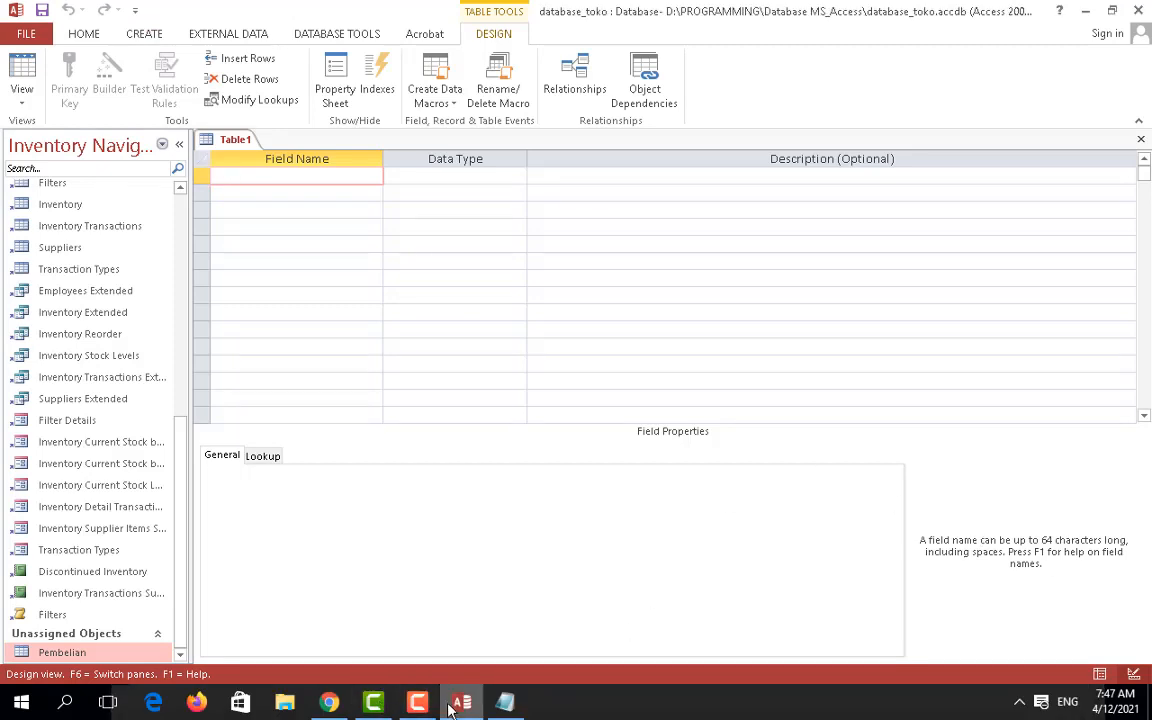
{"action": "left_click", "coordinate": [333, 703]}
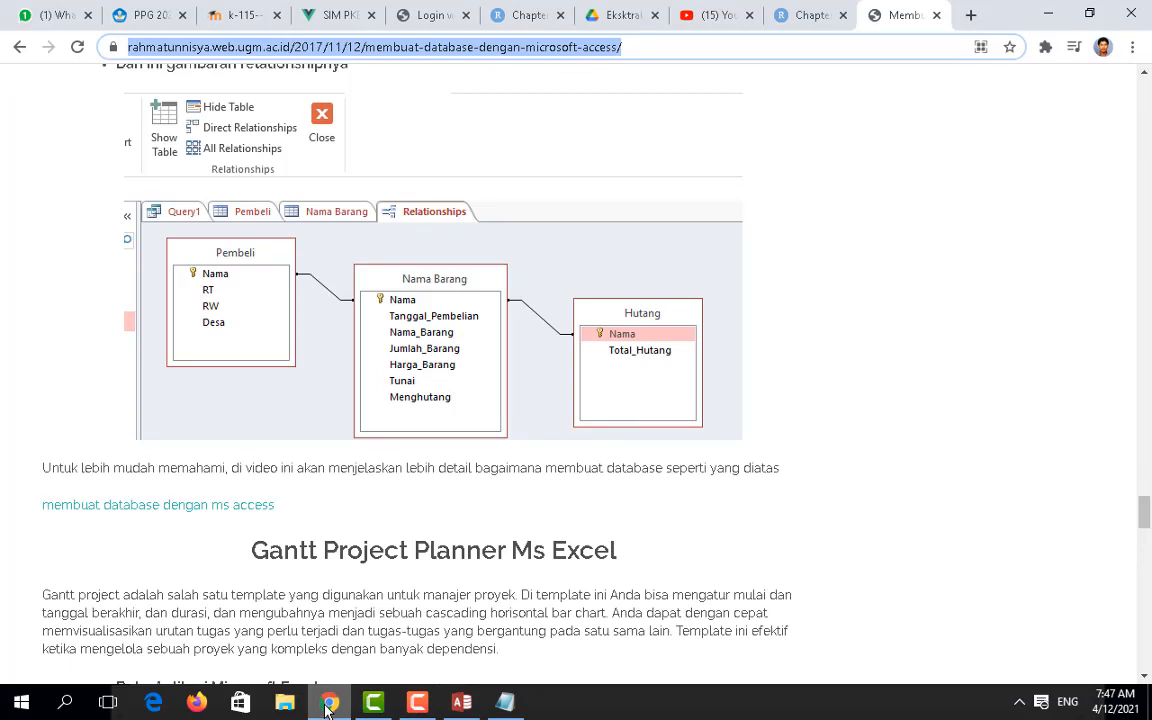
{"action": "left_click", "coordinate": [329, 703]}
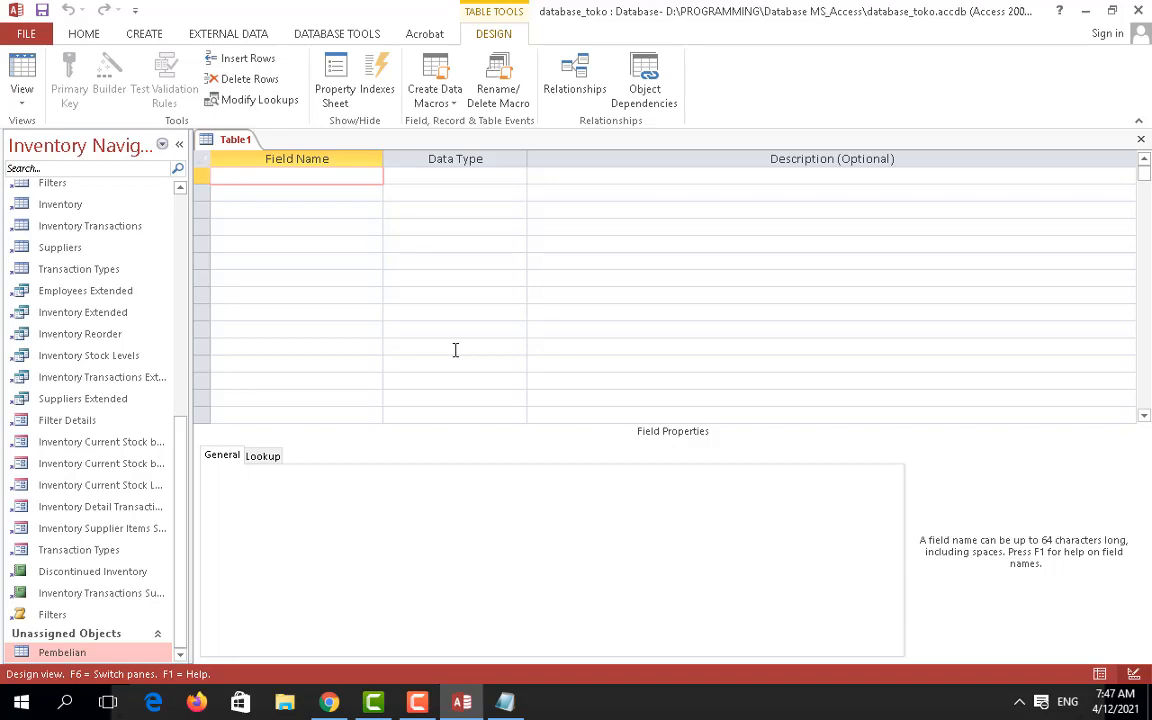
{"action": "left_click", "coordinate": [329, 703]}
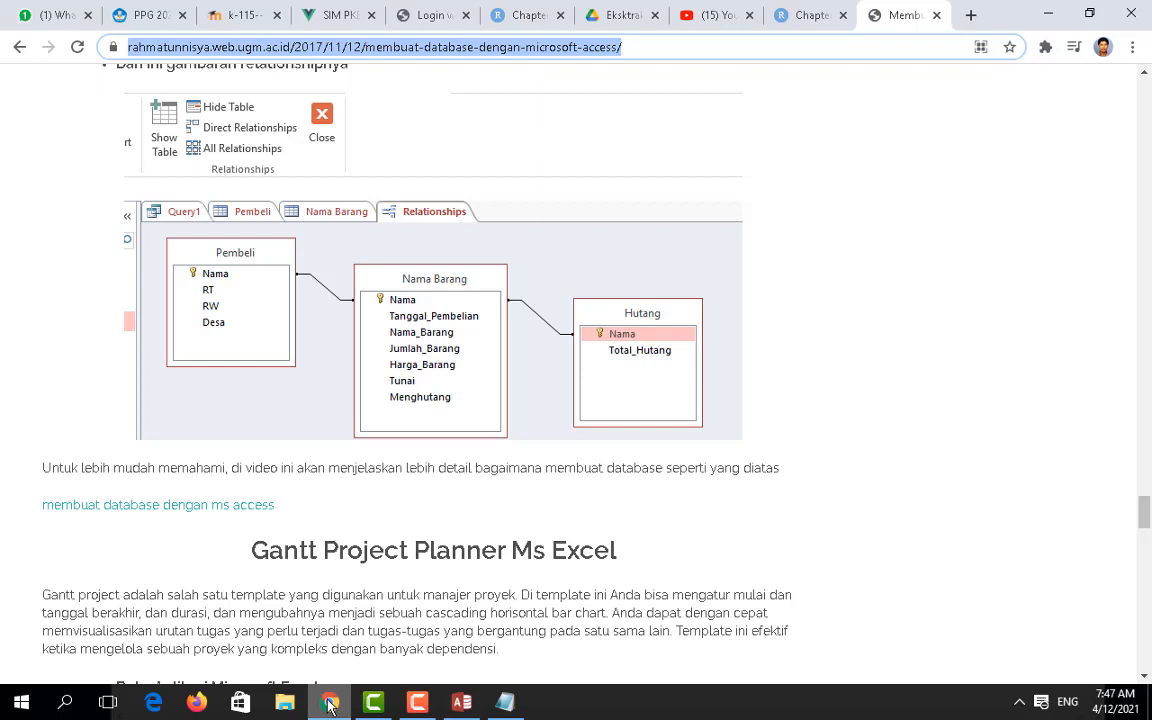
{"action": "left_click", "coordinate": [329, 703]}
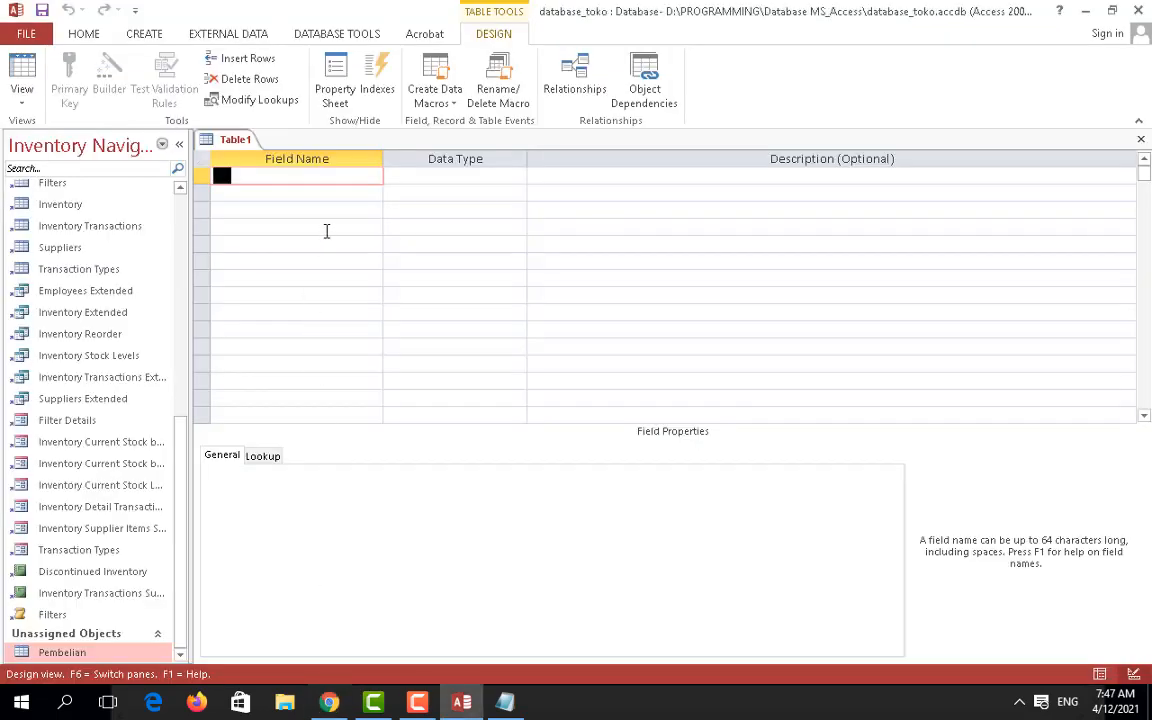
Step: Enter Short Text fields Nama, RT, RW, Kelurahan, Kecamatan and Kotamadya, then start saving
{"action": "type", "text": "Nama"}
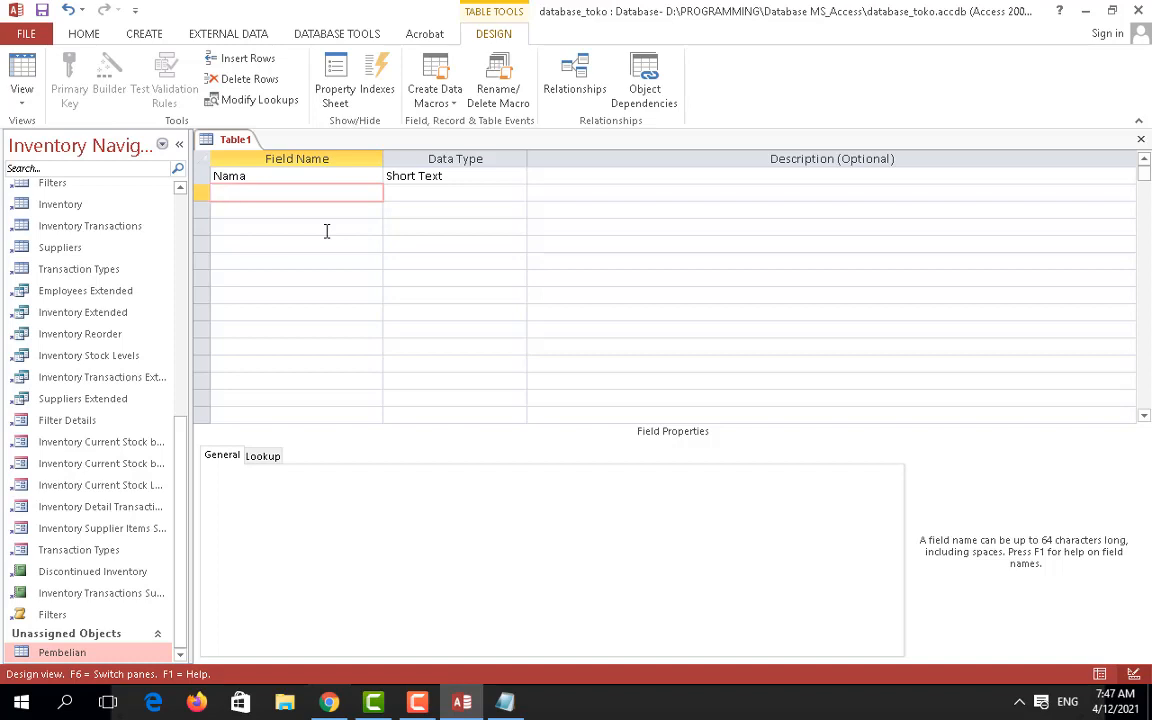
{"action": "type", "text": "RT"}
{"action": "key", "text": "Down"}
{"action": "type", "text": "RW"}
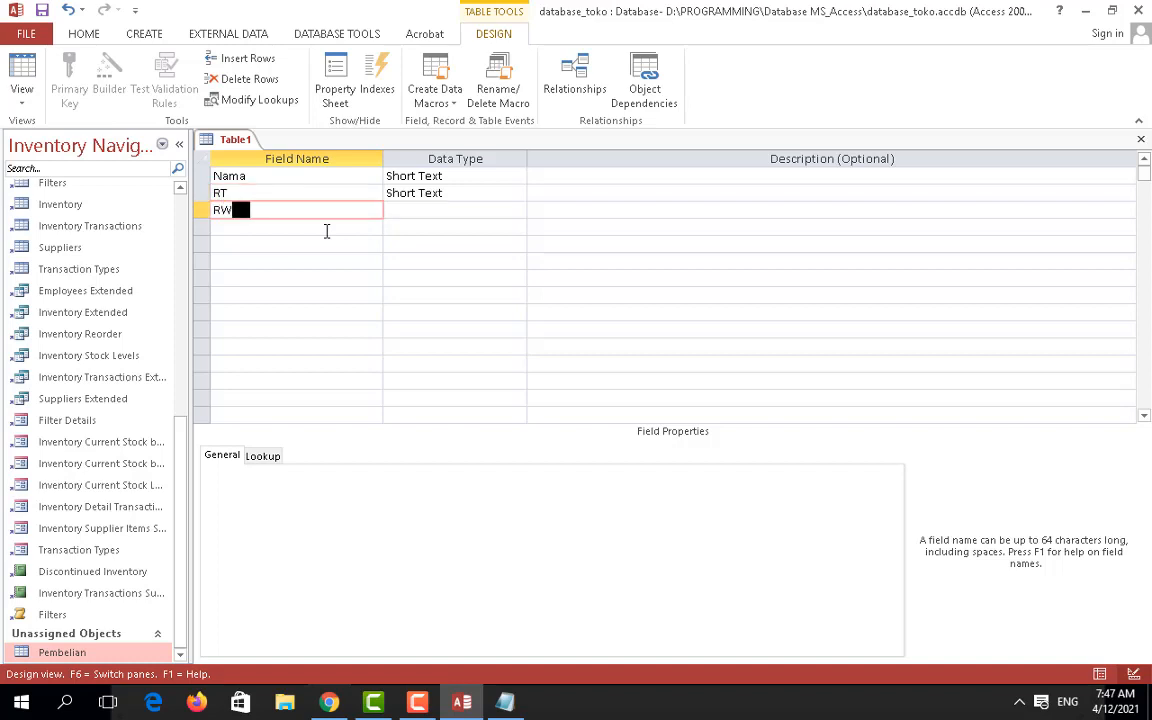
{"action": "key", "text": "Down"}
{"action": "type", "text": "Kelurahan"}
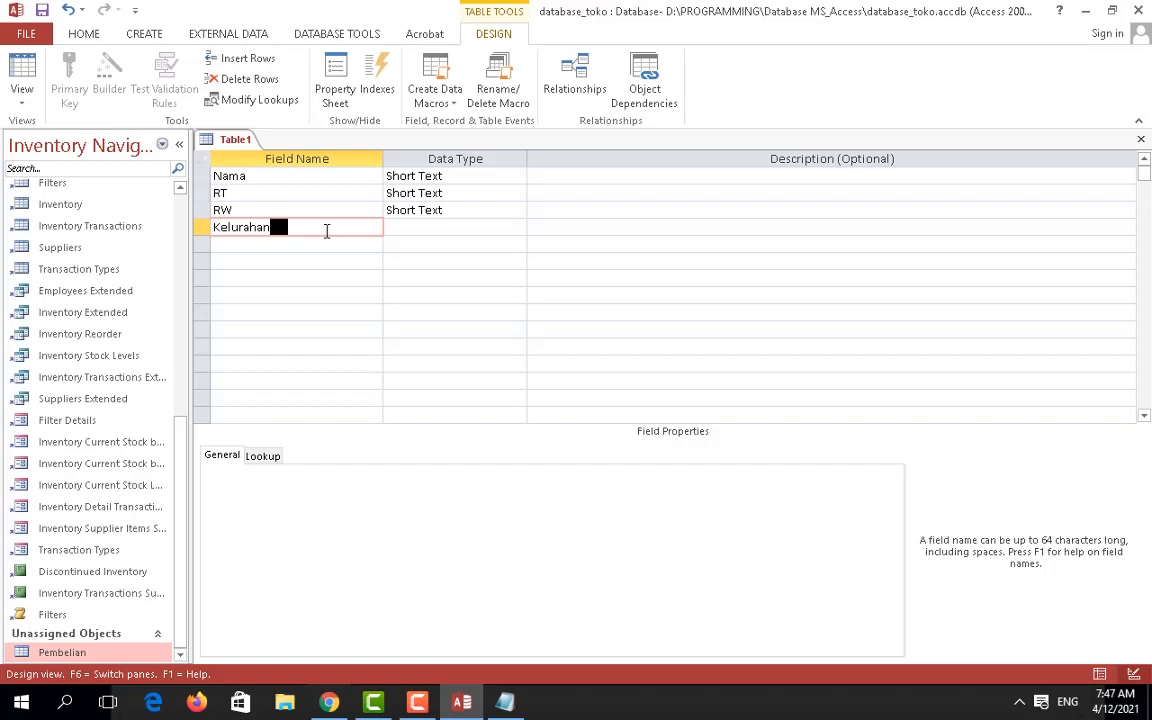
{"action": "key", "text": "Down"}
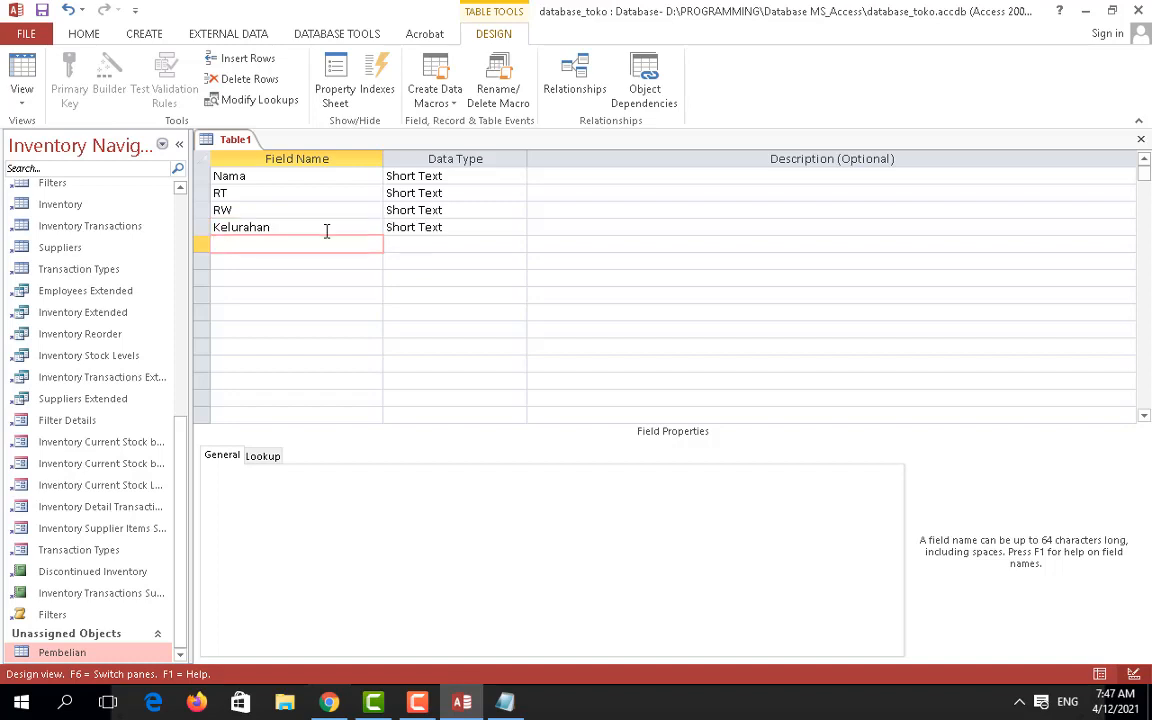
{"action": "type", "text": "Kecamatan"}
{"action": "key", "text": "Down"}
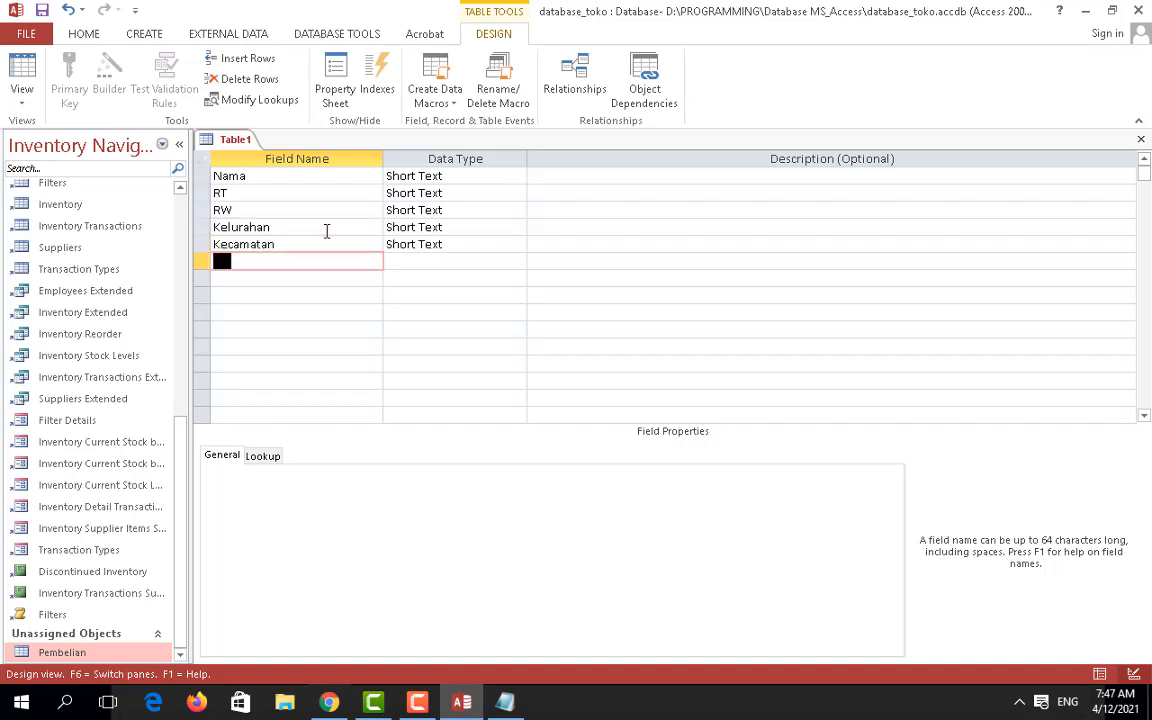
{"action": "type", "text": "Kotamadya"}
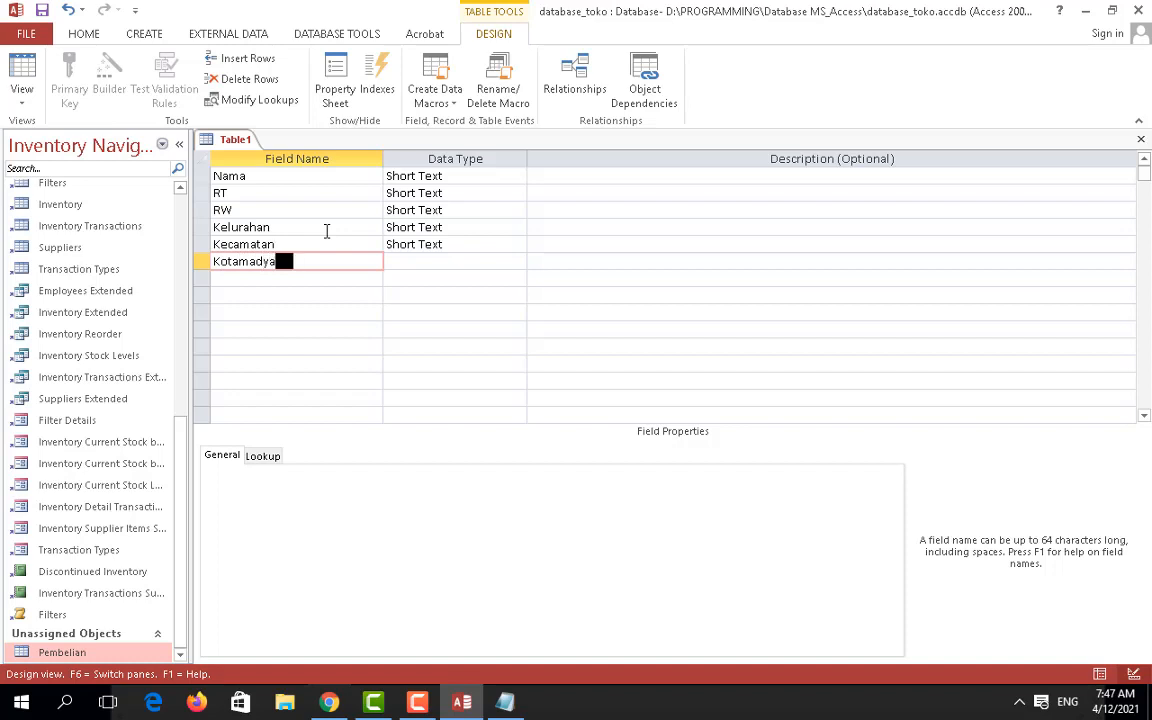
{"action": "key", "text": "Tab"}
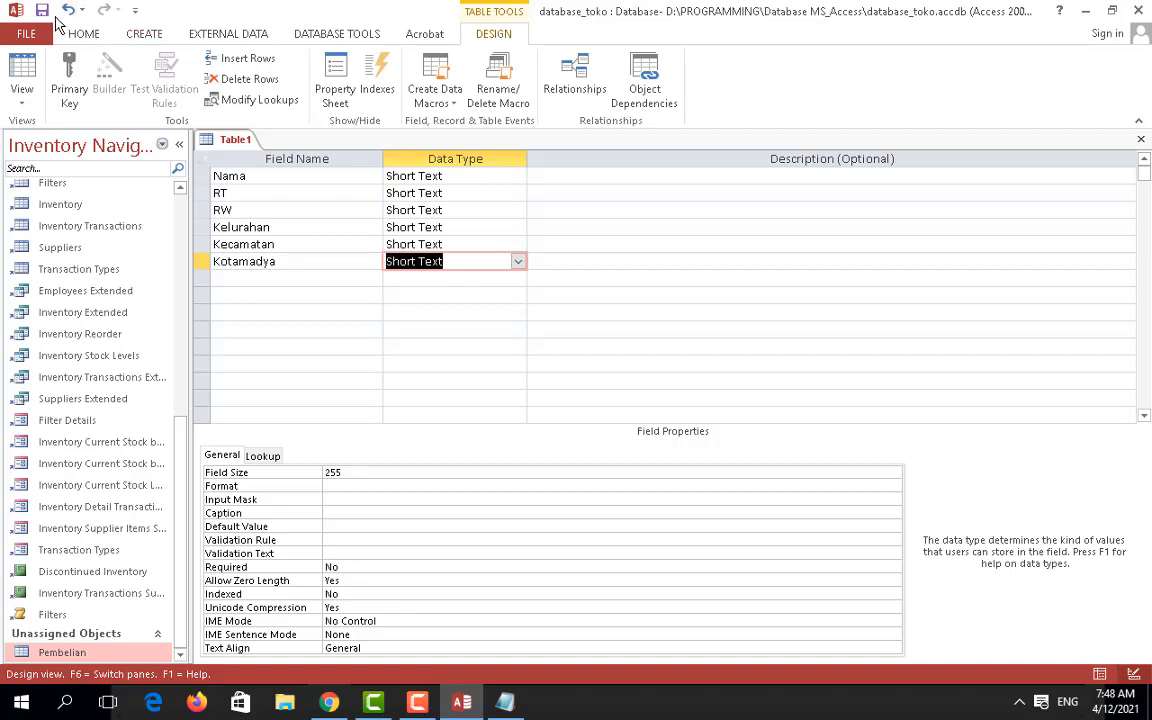
{"action": "left_click", "coordinate": [43, 12]}
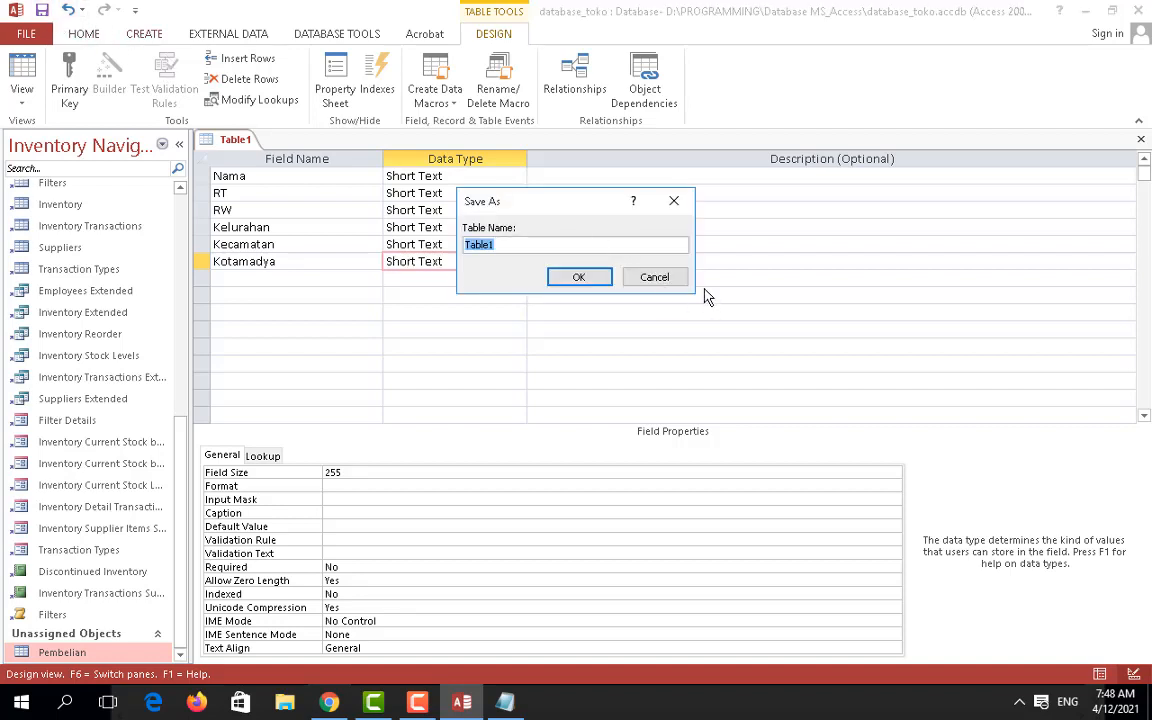
Step: Name the table Pembeli and dismiss the missing-primary-key warning
{"action": "type", "text": "Pembeli"}
{"action": "left_click", "coordinate": [580, 278]}
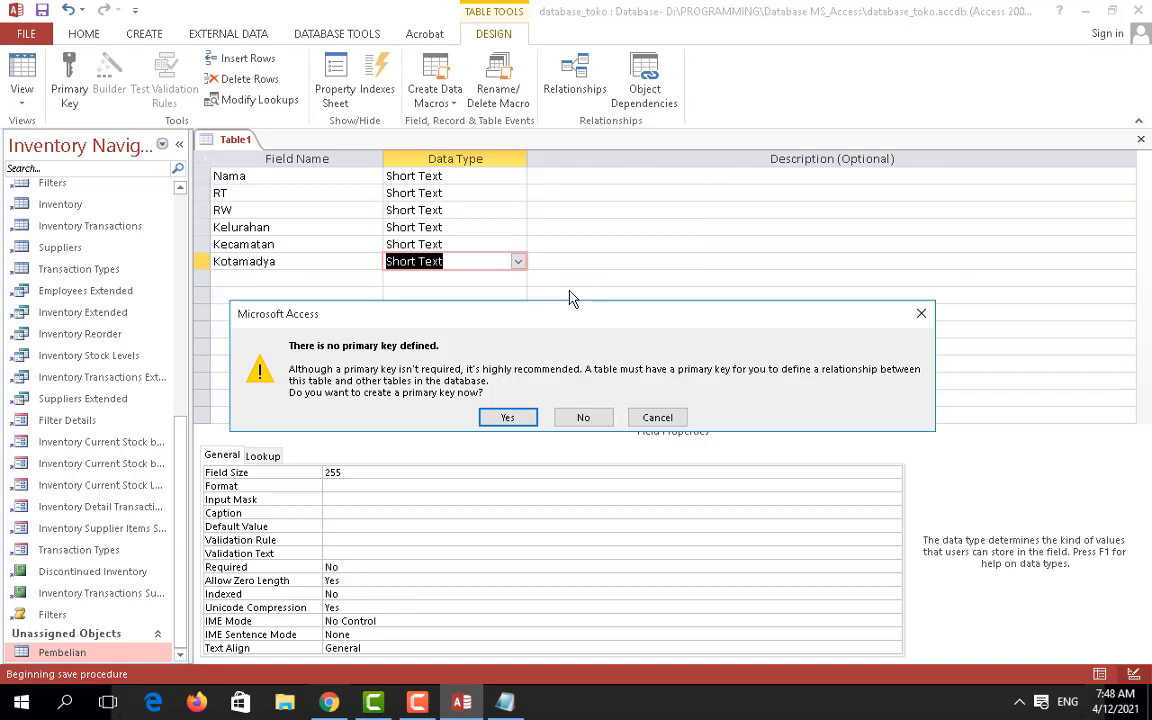
{"action": "left_click", "coordinate": [638, 418]}
Step: Set Nama as primary key, save Pembeli, and close its design view
{"action": "left_click", "coordinate": [202, 176]}
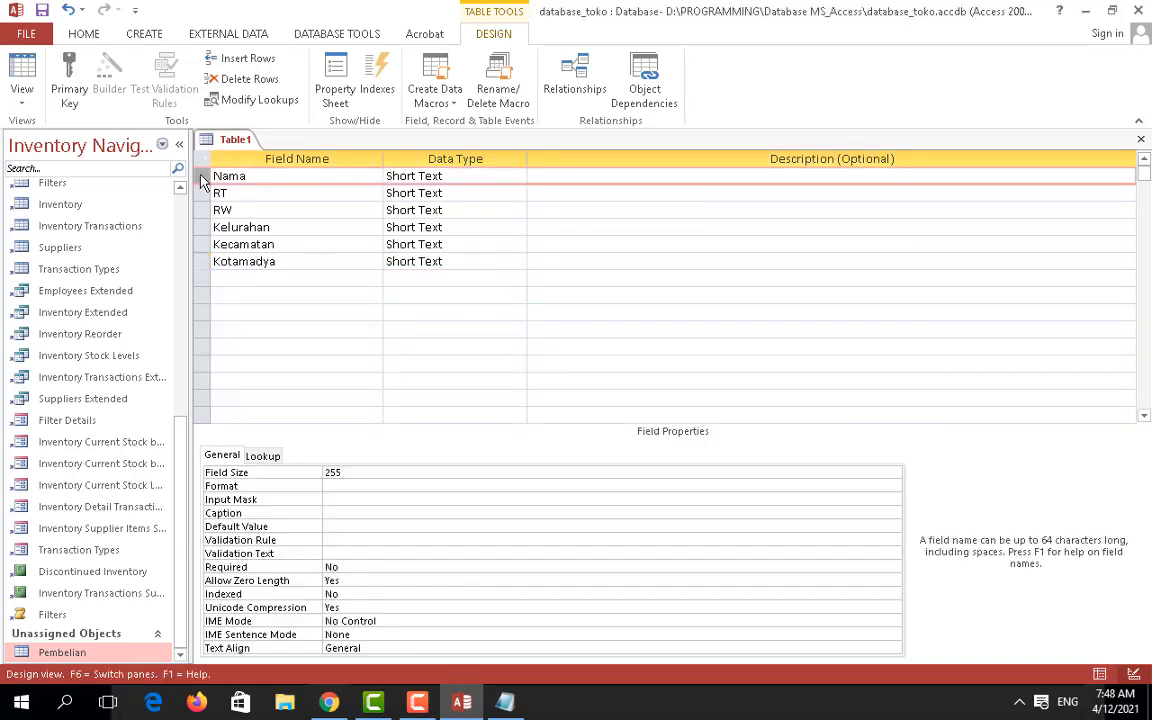
{"action": "right_click", "coordinate": [203, 177]}
{"action": "left_click", "coordinate": [255, 187]}
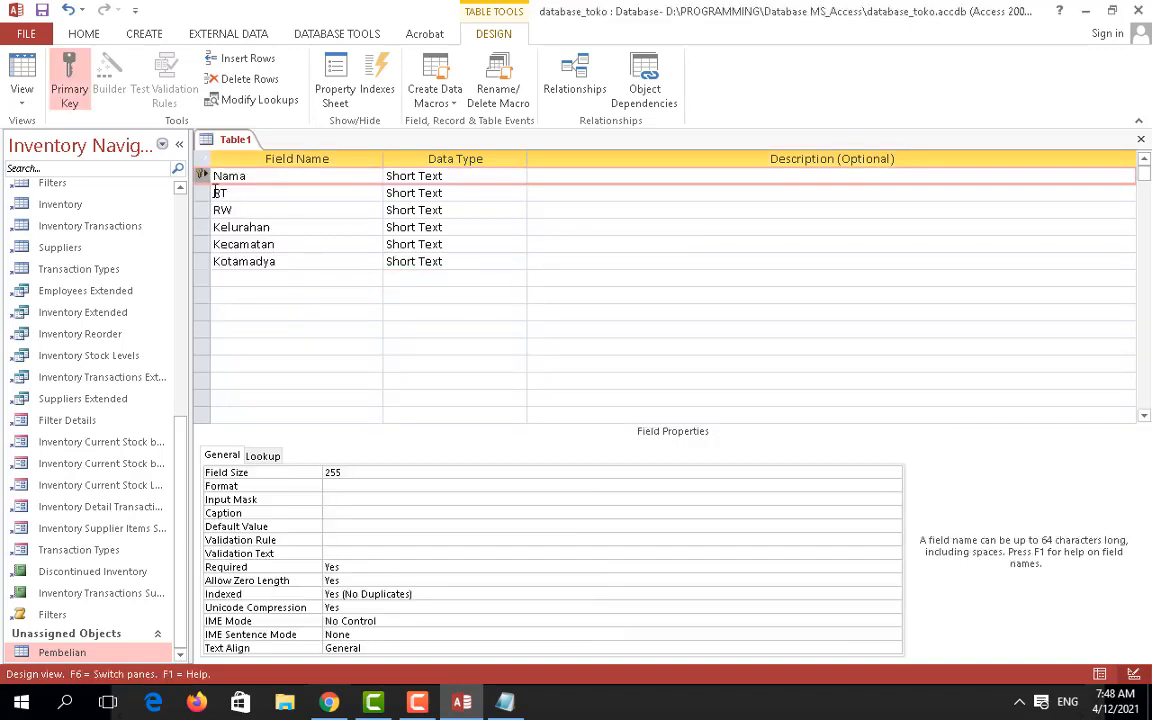
{"action": "left_click", "coordinate": [42, 11]}
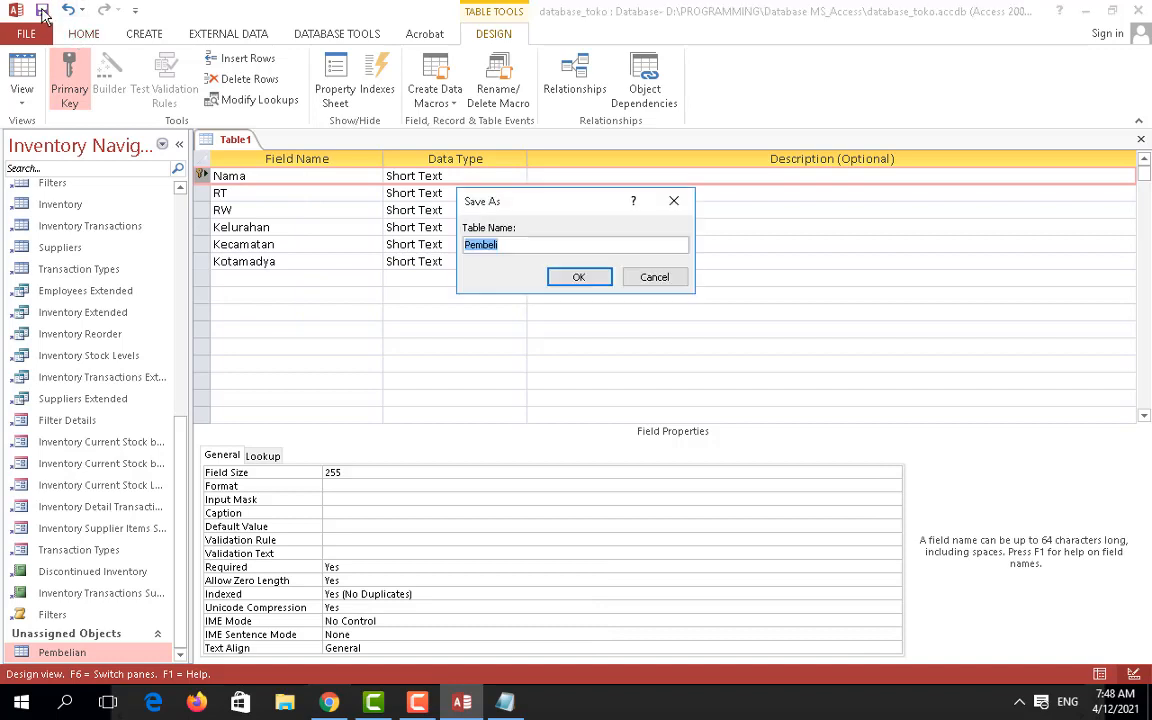
{"action": "left_click", "coordinate": [576, 277]}
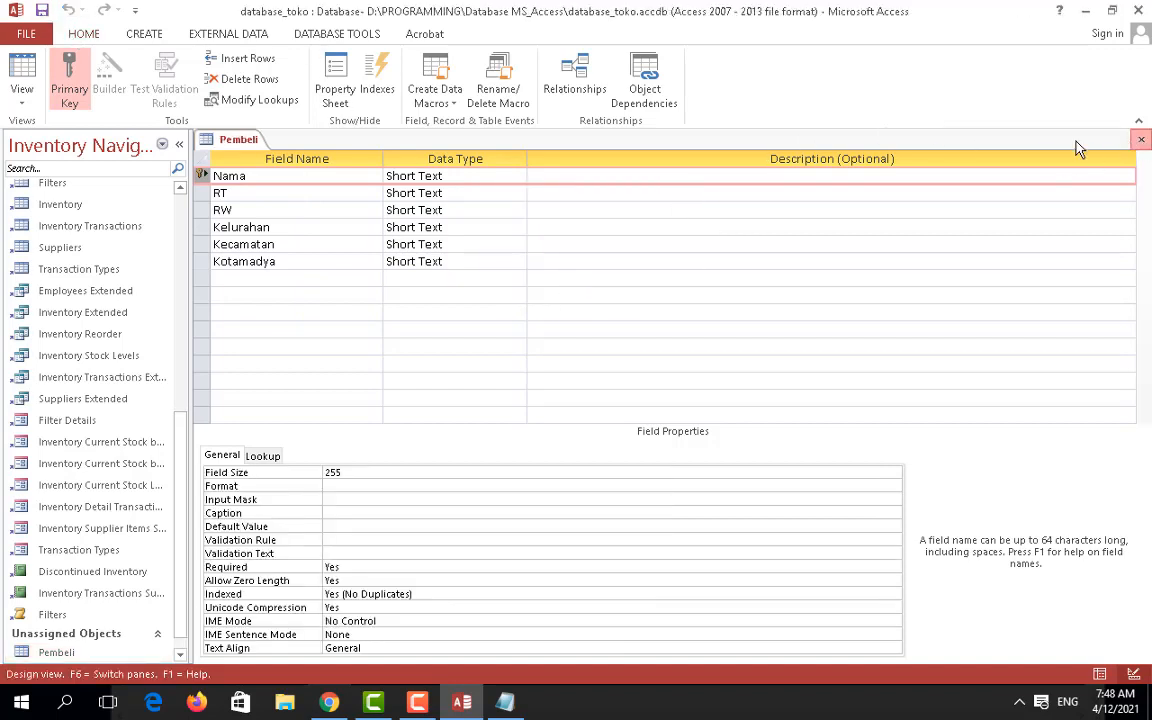
{"action": "left_click", "coordinate": [1141, 139]}
{"action": "left_click_drag", "start_coordinate": [183, 534], "coordinate": [195, 574]}
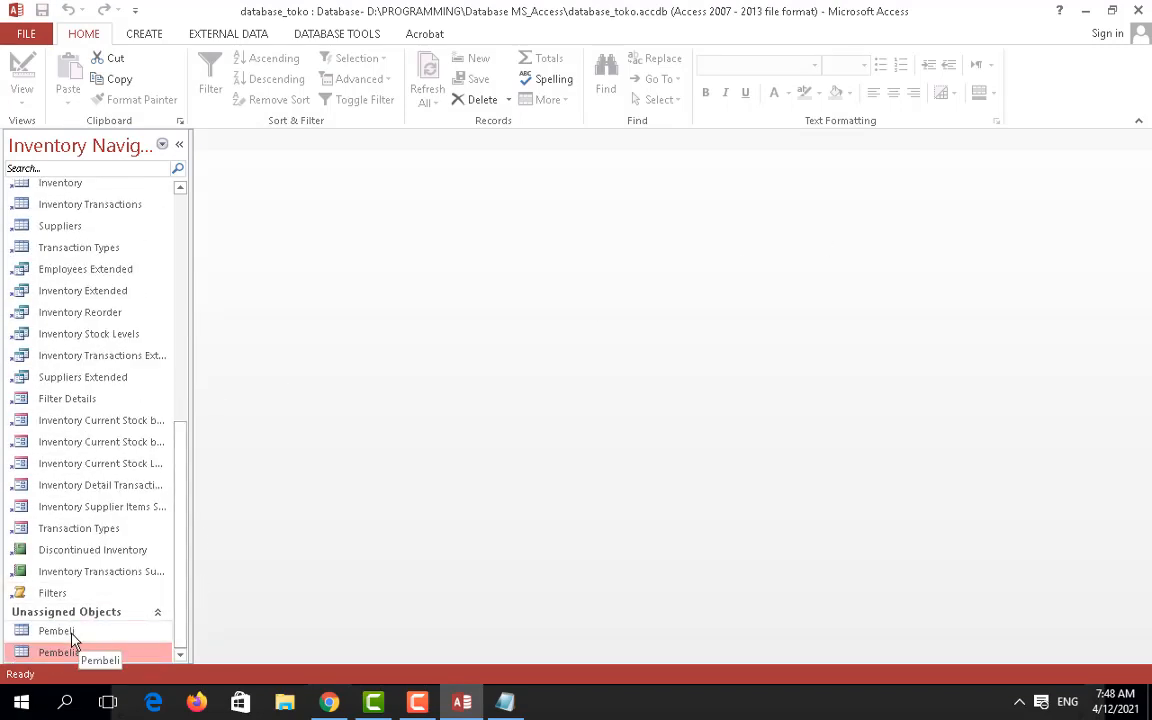
Step: Rename the Pembelian table to Nama_Barang
{"action": "left_click", "coordinate": [71, 632]}
{"action": "left_click", "coordinate": [75, 653]}
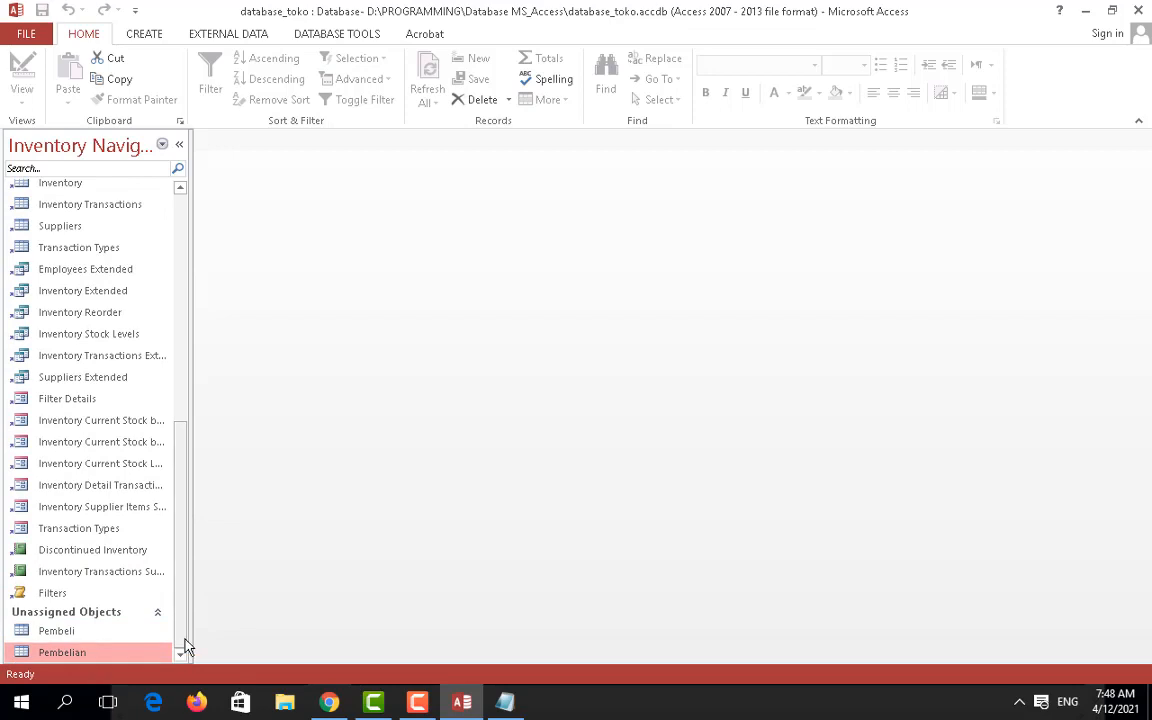
{"action": "right_click", "coordinate": [72, 653]}
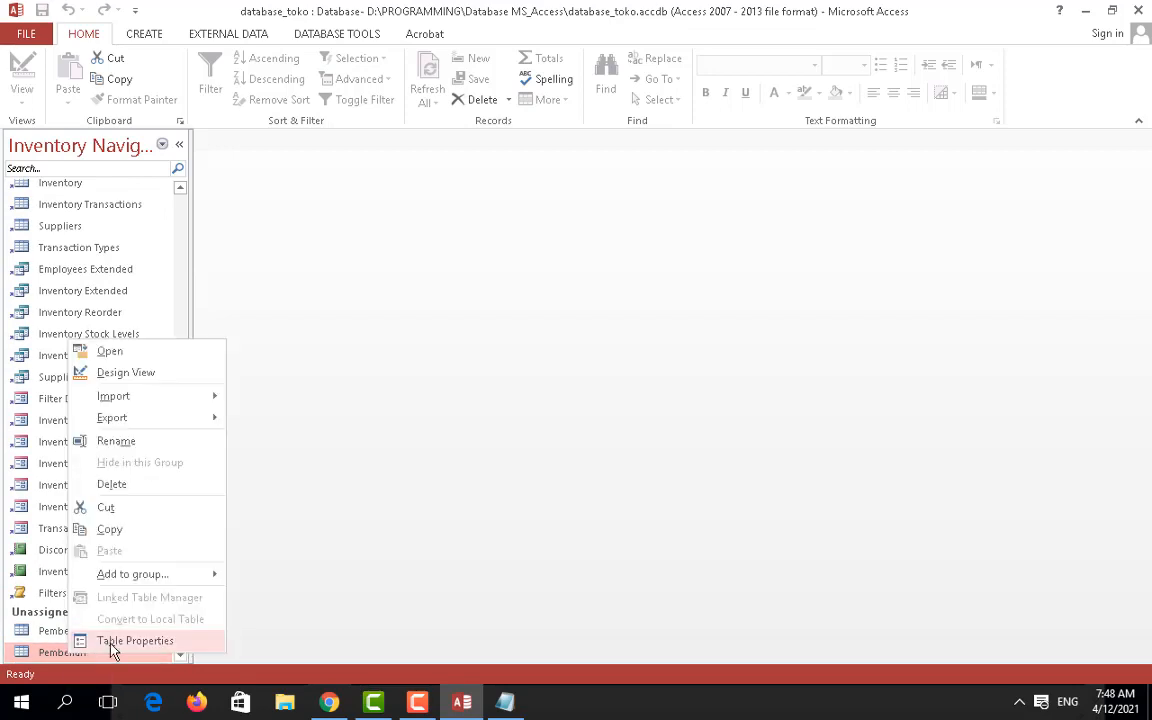
{"action": "left_click", "coordinate": [120, 441]}
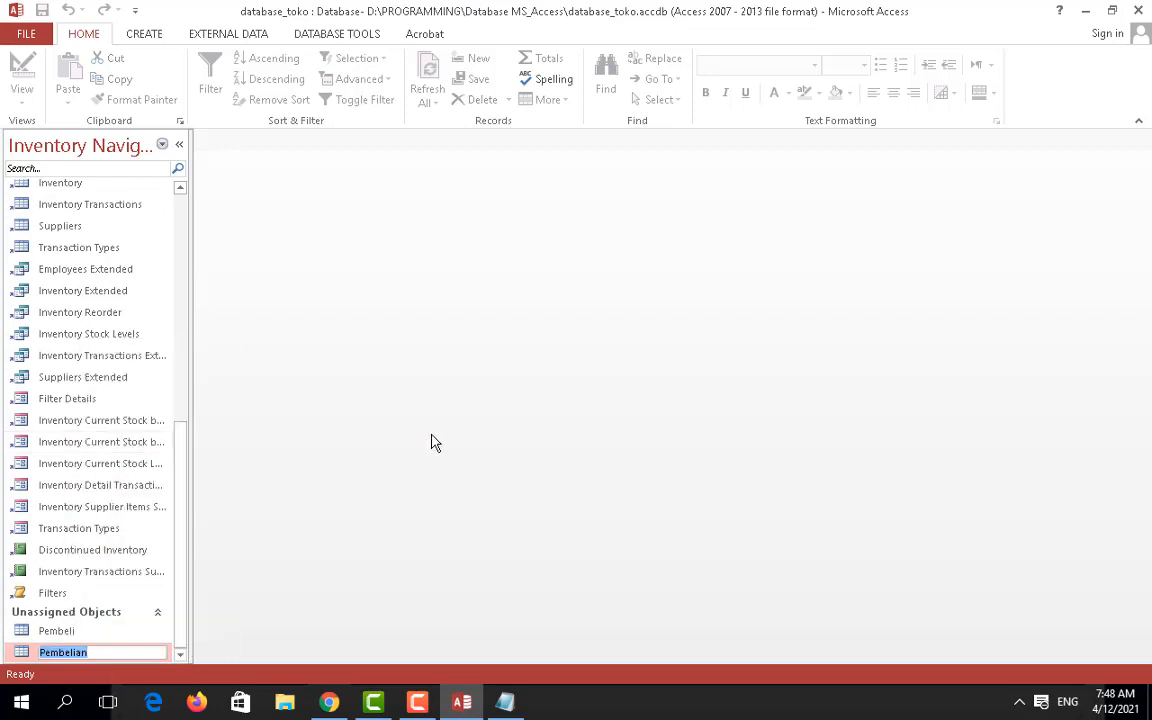
{"action": "type", "text": "Nama_Barang"}
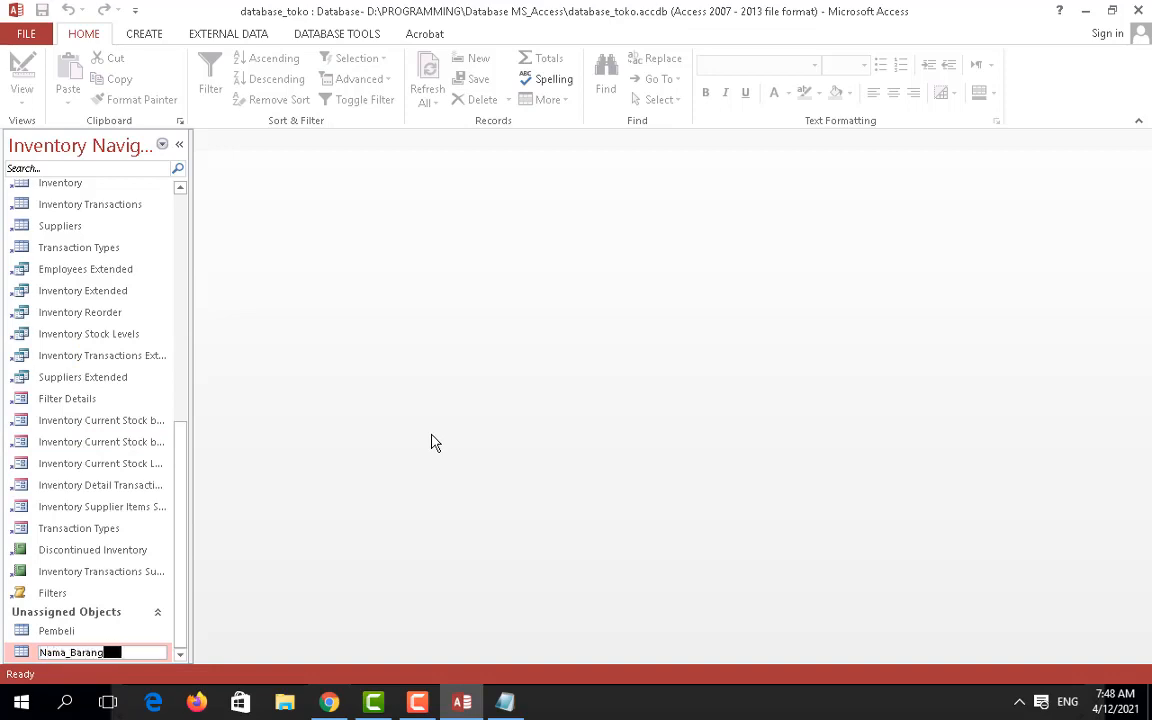
{"action": "key", "text": "Return"}
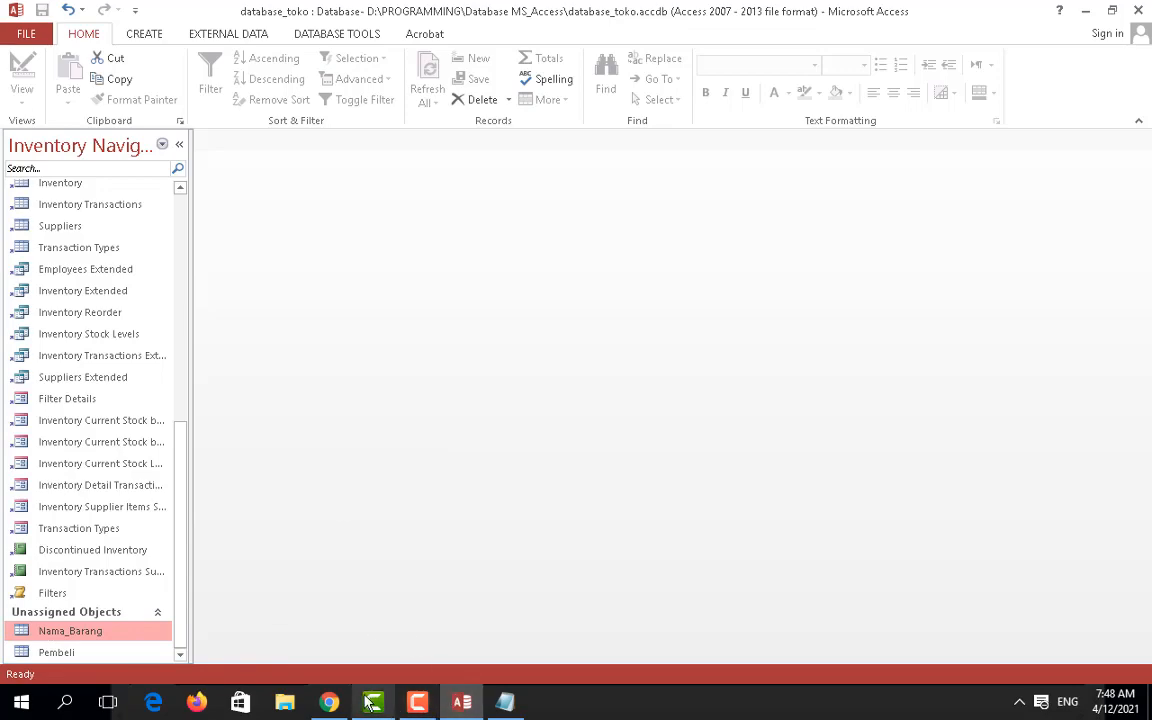
Step: Check the reference article in Chrome, then return to Access
{"action": "left_click", "coordinate": [333, 704]}
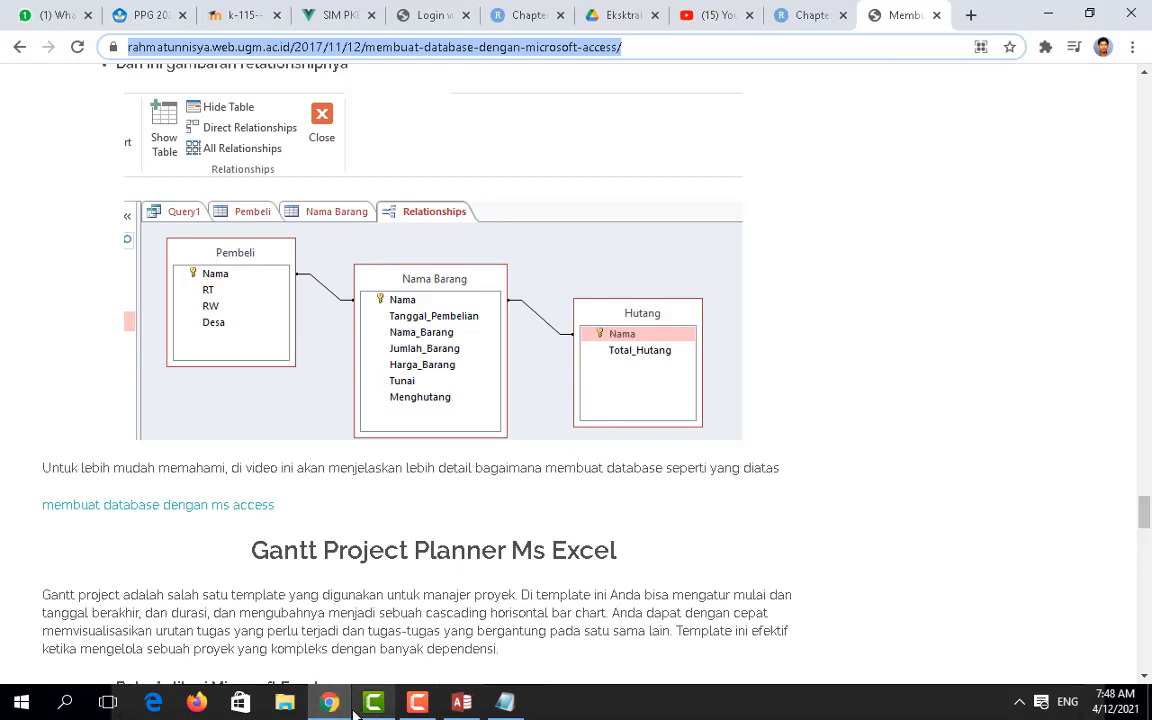
{"action": "left_click", "coordinate": [330, 703]}
{"action": "left_click", "coordinate": [143, 37]}
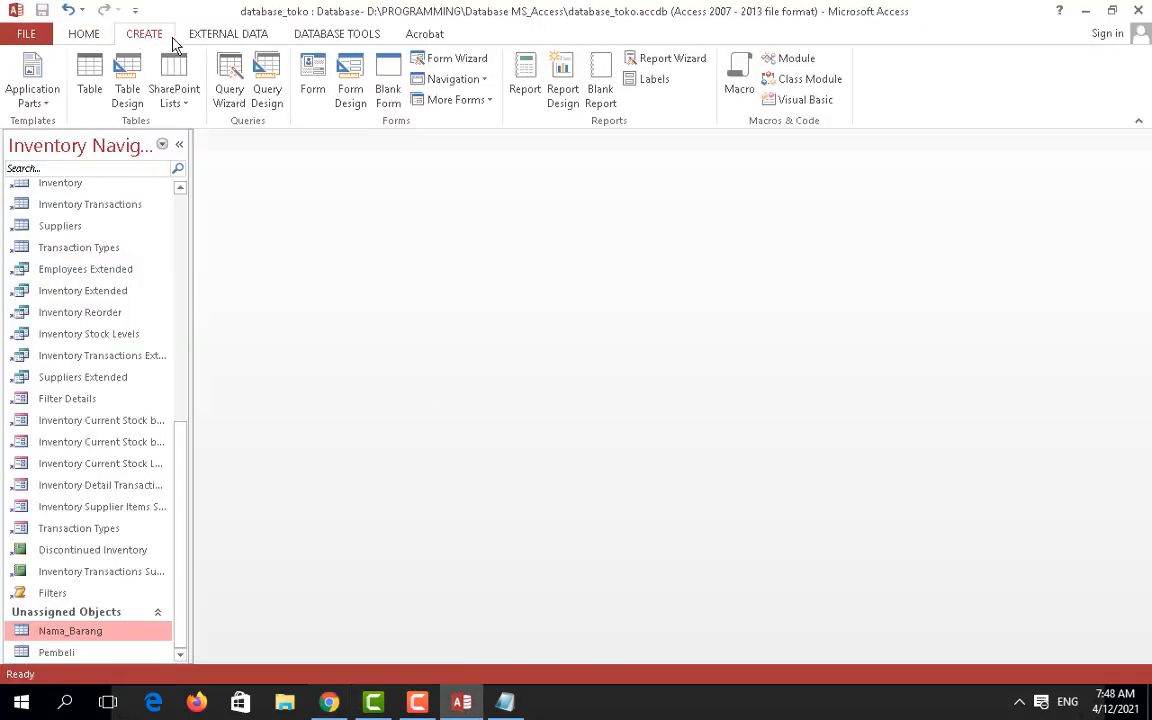
Step: In a new table design, add Nama and Total_Hutang, setting Total_Hutang to Number
{"action": "left_click", "coordinate": [127, 72]}
{"action": "type", "text": "Nama"}
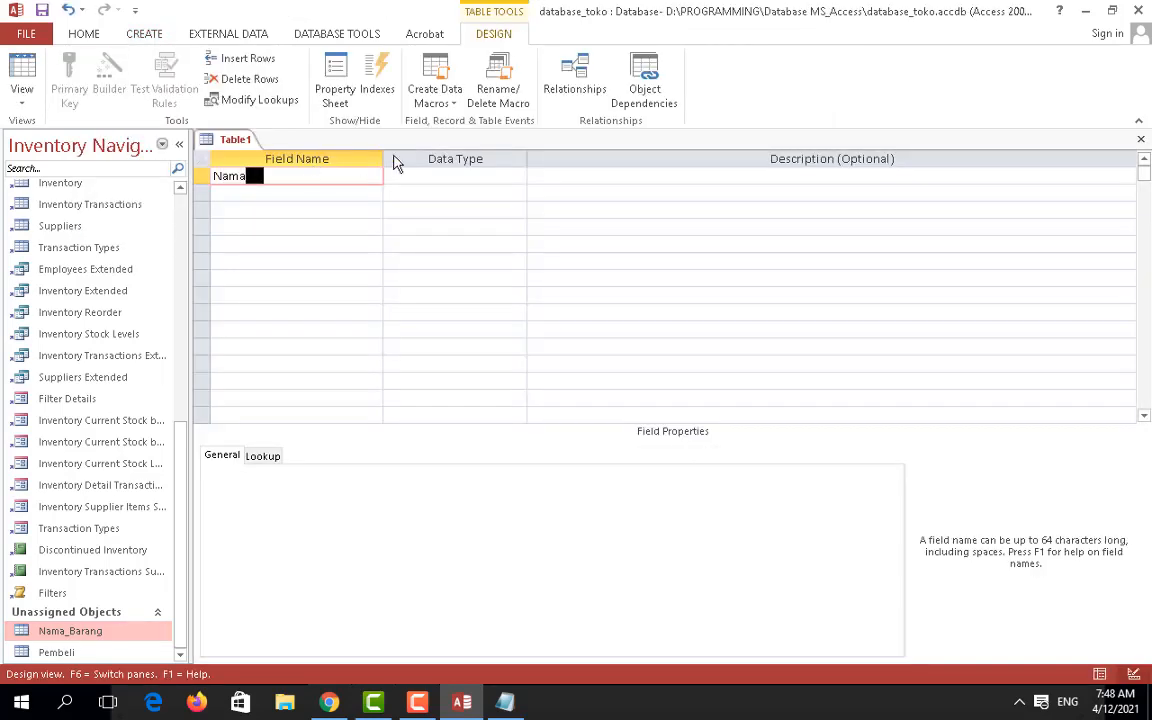
{"action": "key", "text": "Down"}
{"action": "type", "text": "Tota"}
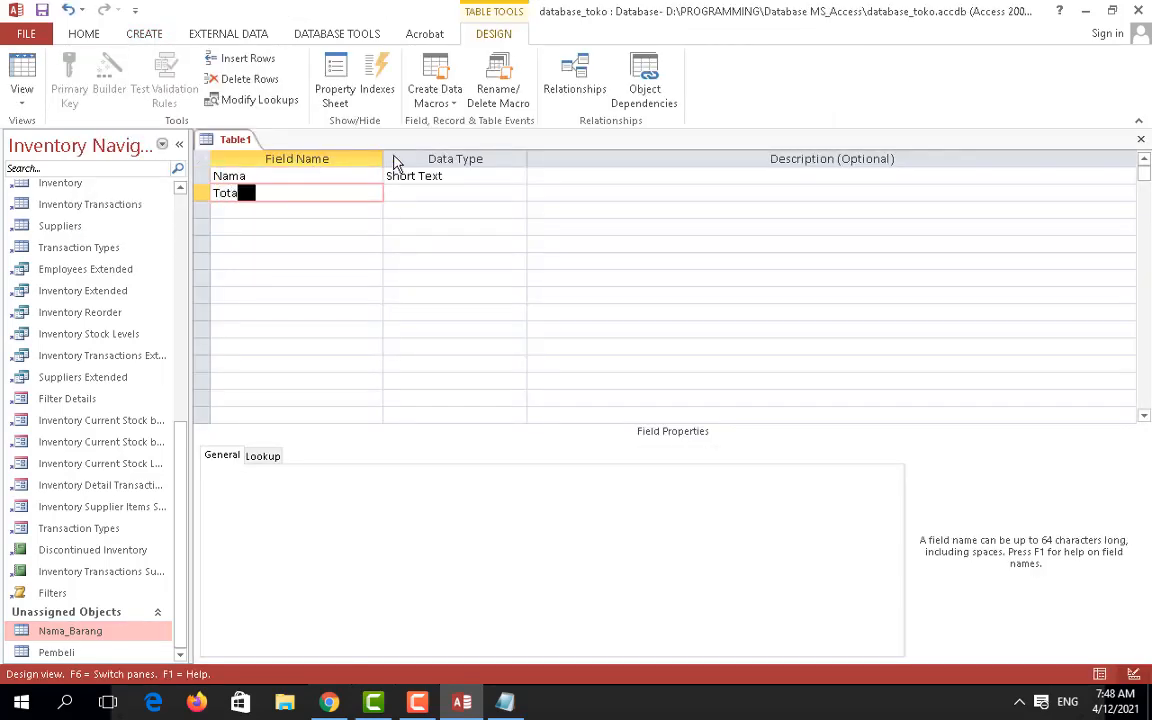
{"action": "type", "text": "l_Hutang"}
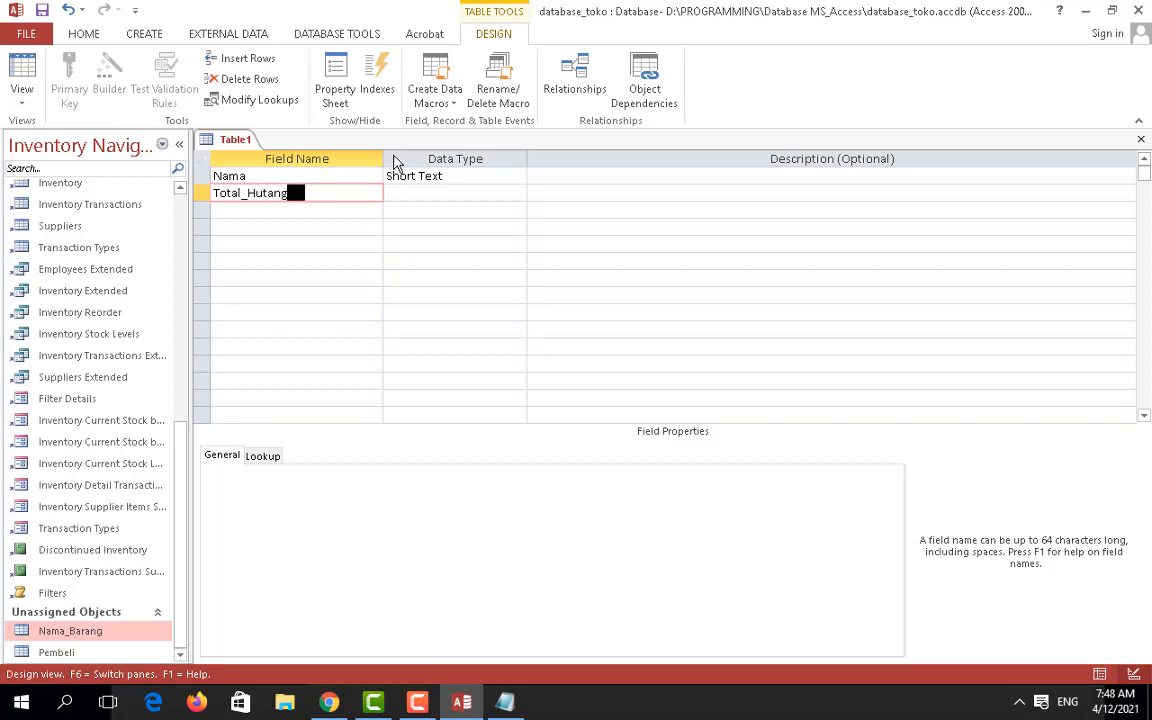
{"action": "key", "text": "Tab"}
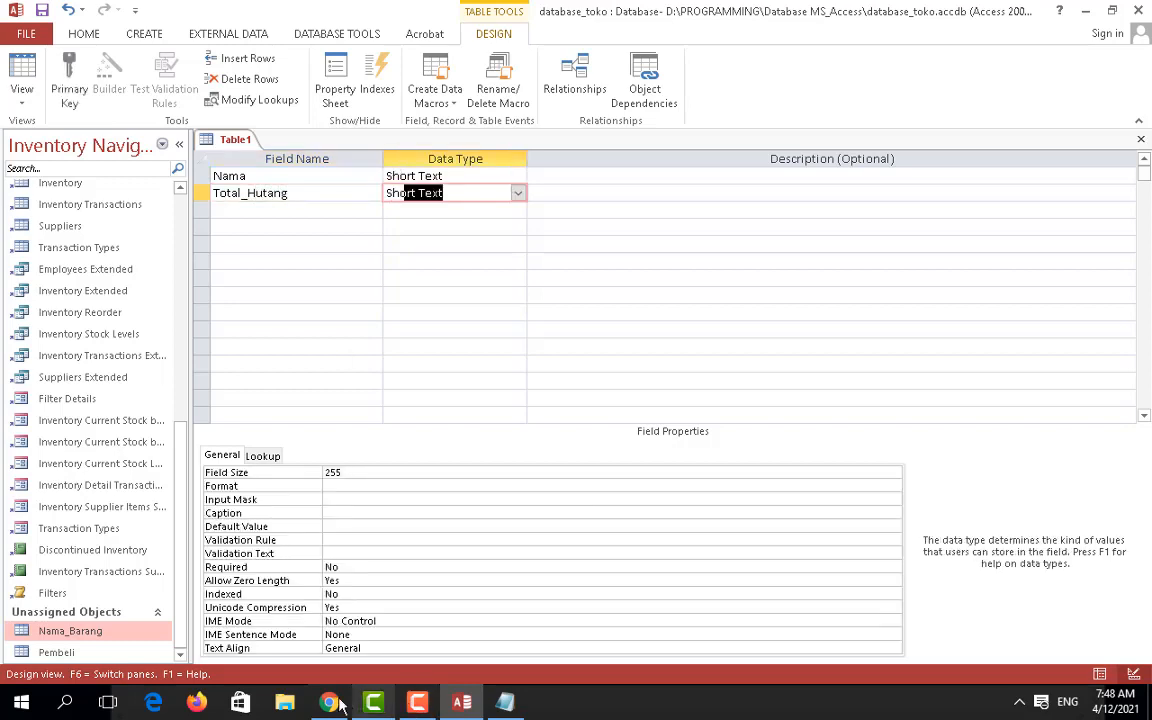
{"action": "left_click", "coordinate": [335, 703]}
{"action": "scroll", "coordinate": [597, 450], "scroll_direction": "up", "scroll_amount": 2}
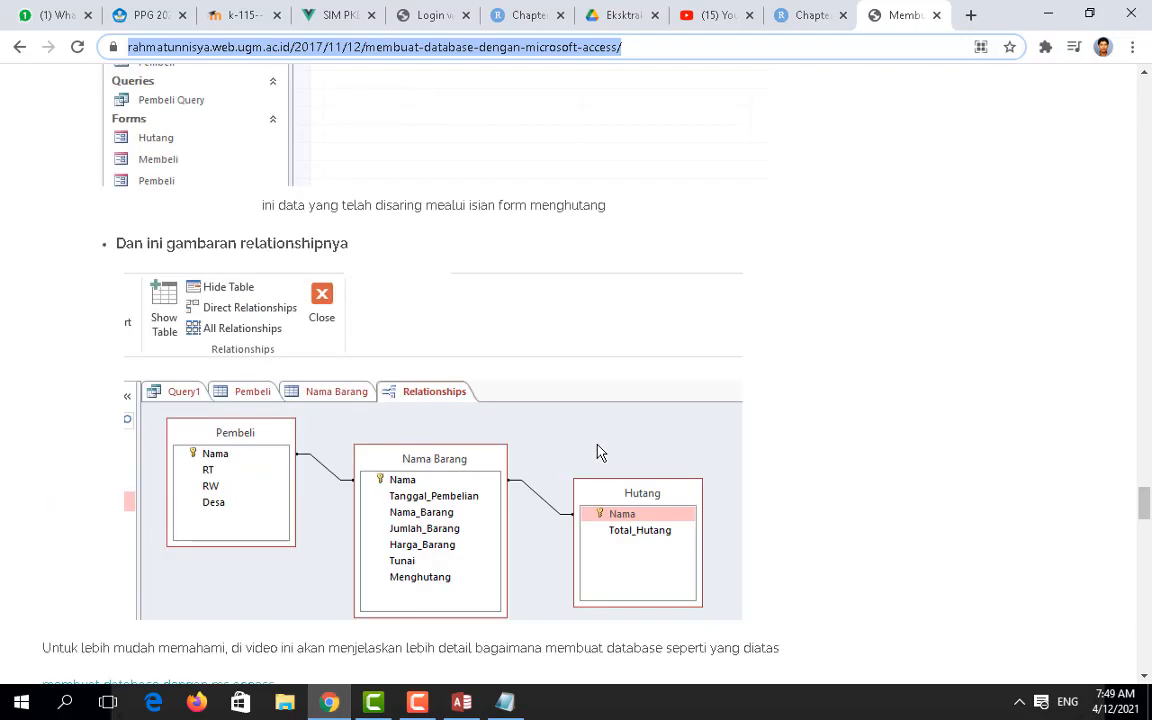
{"action": "scroll", "coordinate": [517, 527], "scroll_direction": "up", "scroll_amount": 3}
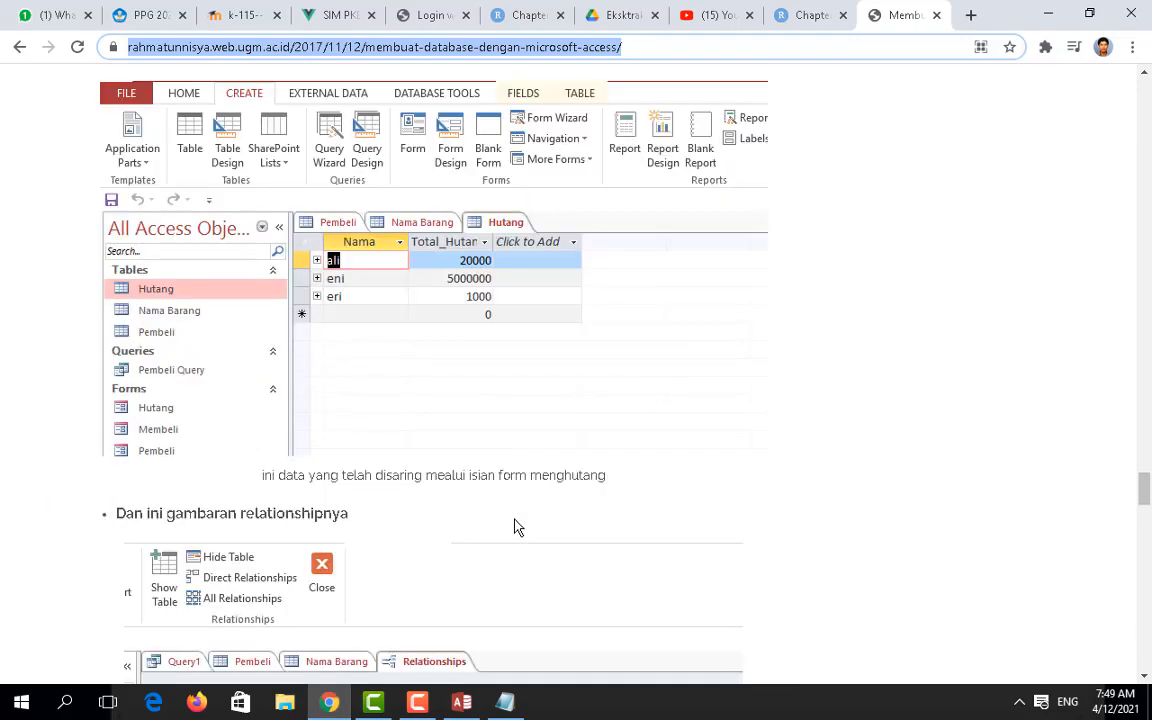
{"action": "scroll", "coordinate": [517, 527], "scroll_direction": "down", "scroll_amount": 3}
{"action": "key", "text": "alt+Tab"}
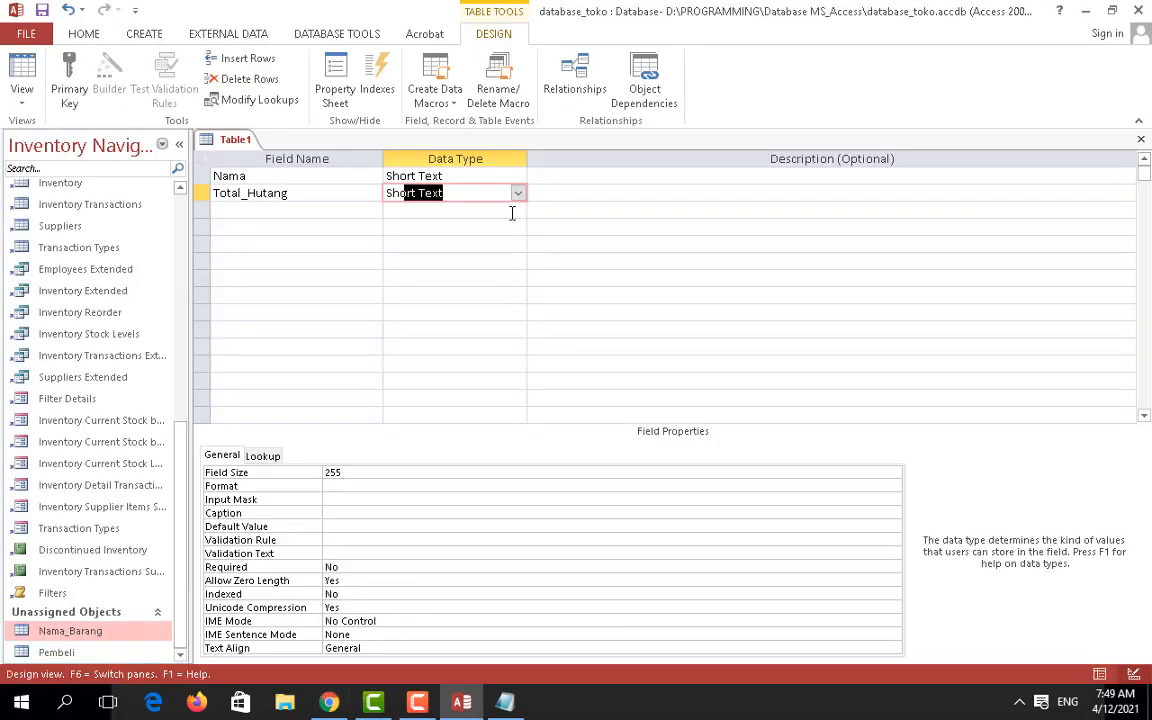
{"action": "left_click", "coordinate": [518, 193]}
{"action": "left_click", "coordinate": [440, 246]}
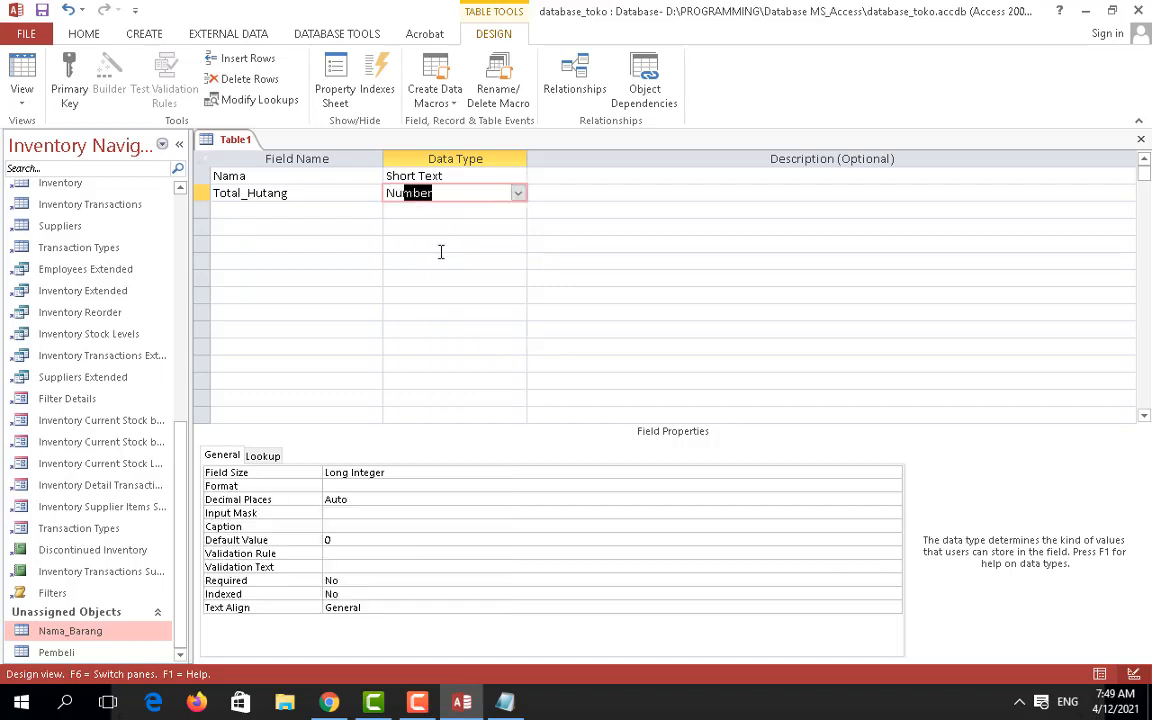
Step: Make Nama the primary key, save the table as Hutang, and close it
{"action": "left_click", "coordinate": [202, 176]}
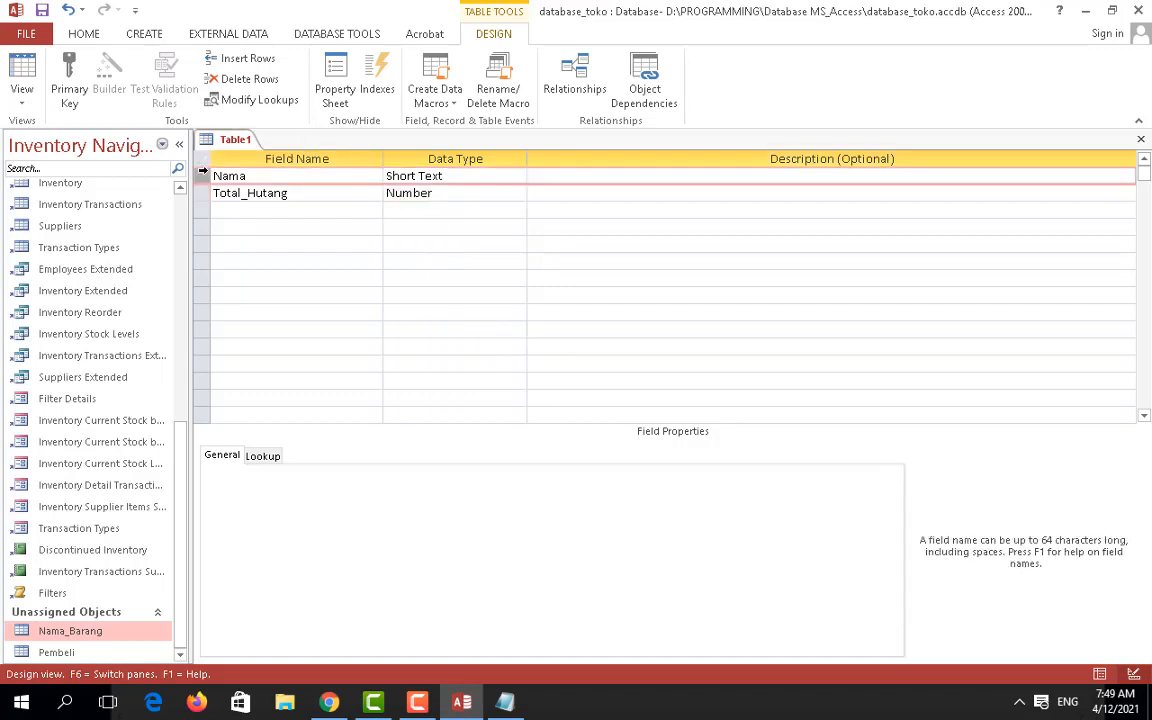
{"action": "right_click", "coordinate": [202, 176]}
{"action": "left_click", "coordinate": [222, 184]}
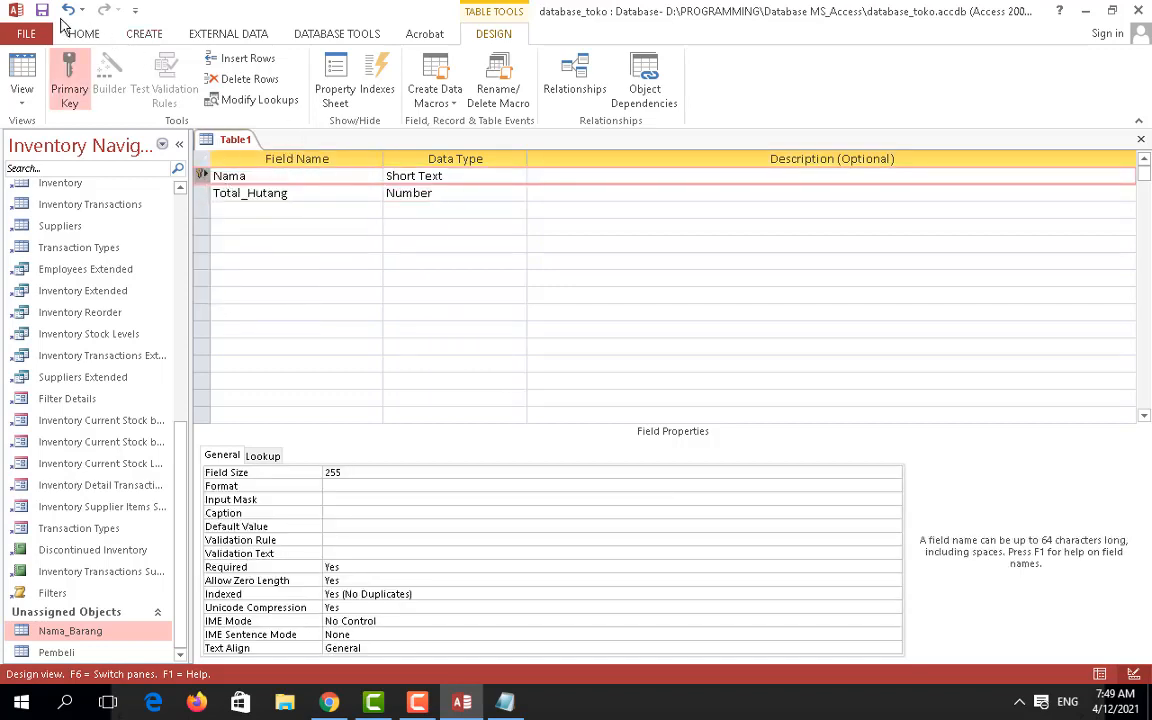
{"action": "left_click", "coordinate": [42, 11]}
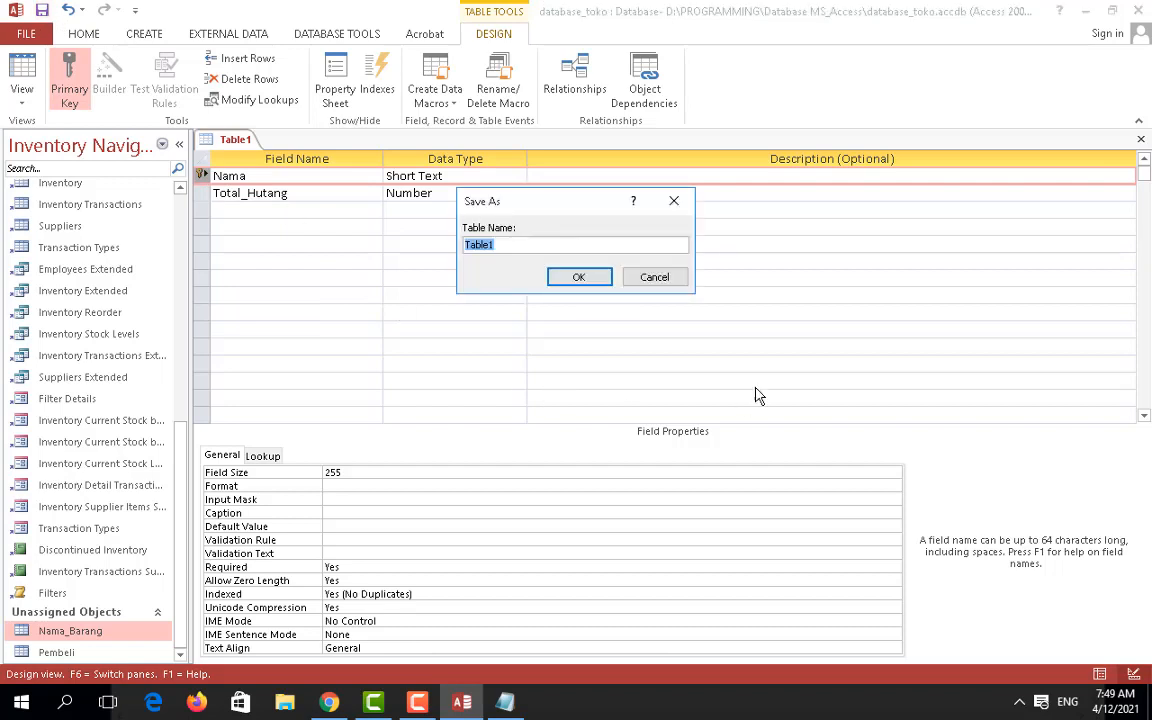
{"action": "type", "text": "Hutang"}
{"action": "left_click", "coordinate": [578, 279]}
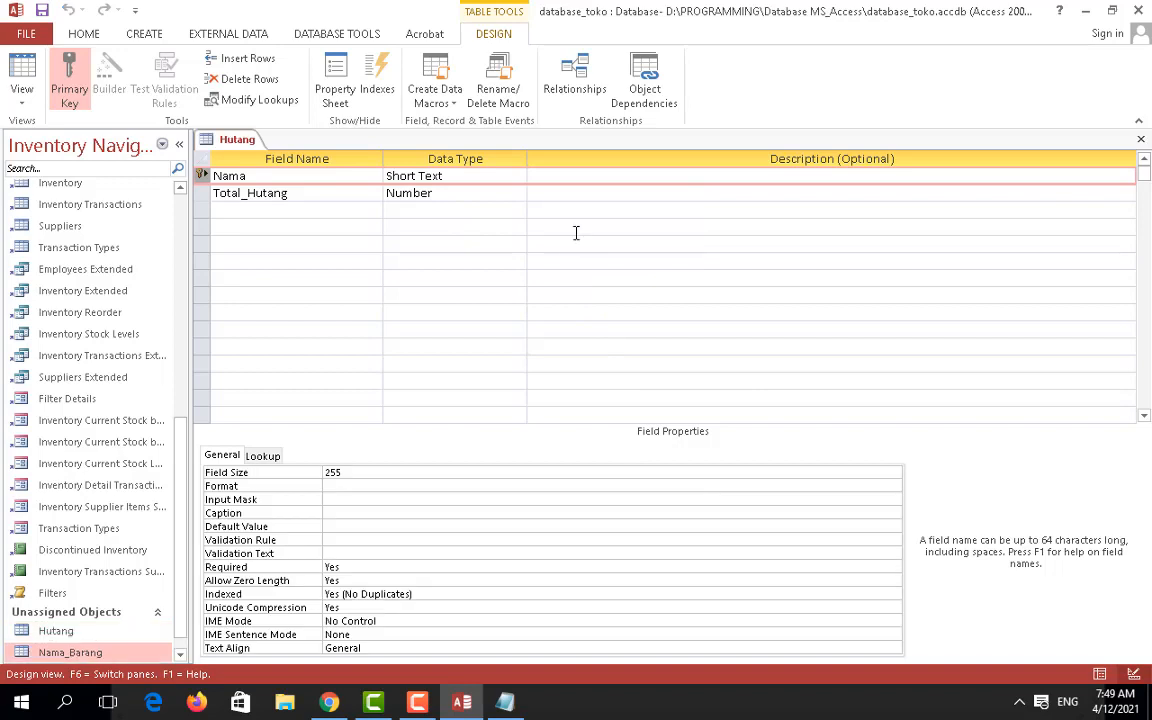
{"action": "left_click", "coordinate": [1140, 139]}
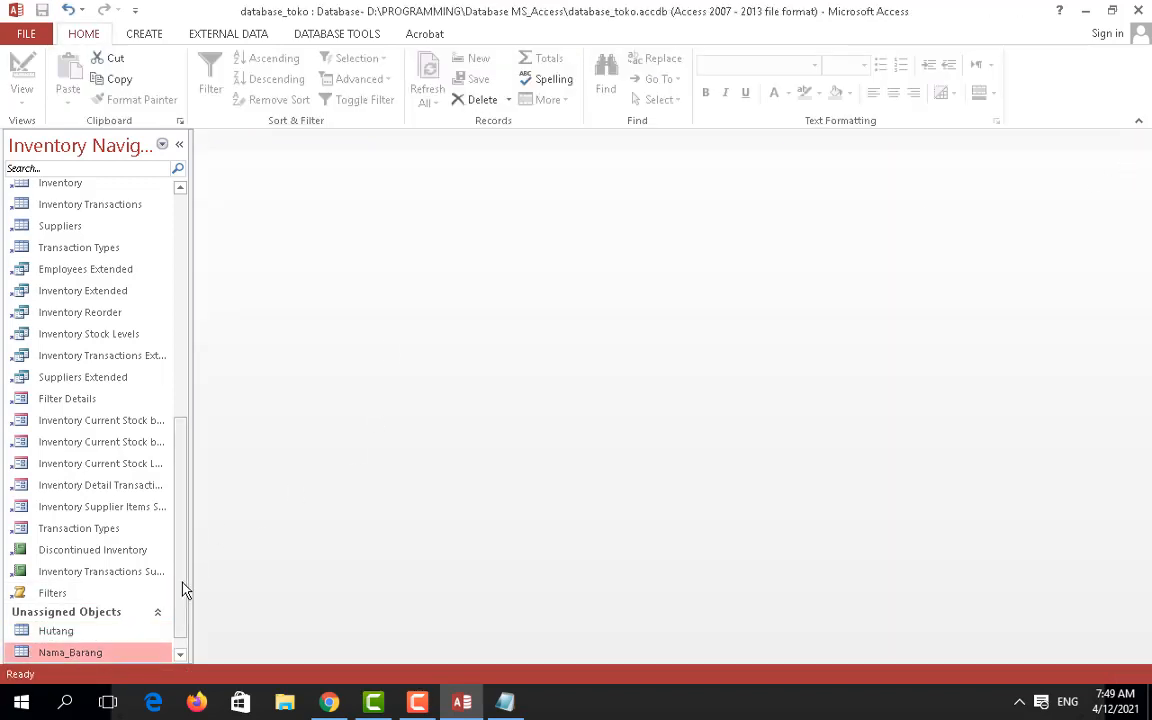
Step: Open the Hutang, Nama_Barang and Pembeli tables from the Navigation Pane
{"action": "scroll", "coordinate": [180, 586], "scroll_direction": "up", "scroll_amount": 1}
{"action": "scroll", "coordinate": [193, 610], "scroll_direction": "down", "scroll_amount": 2}
{"action": "left_click", "coordinate": [53, 612]}
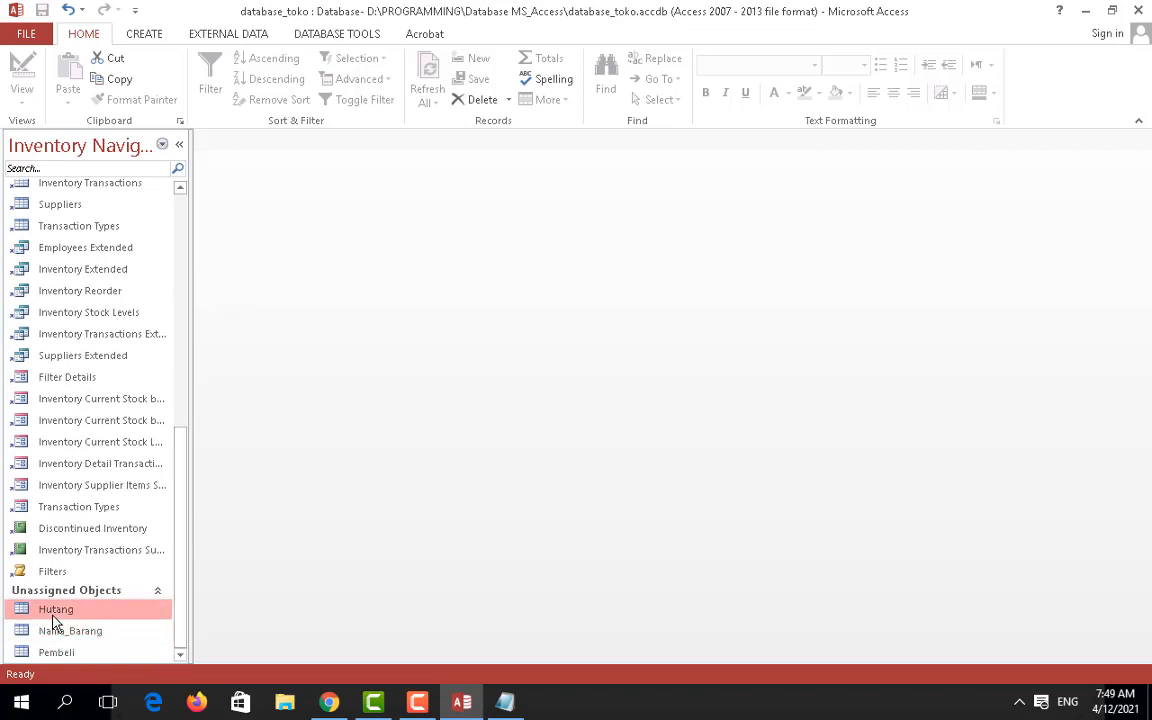
{"action": "double_click", "coordinate": [143, 612]}
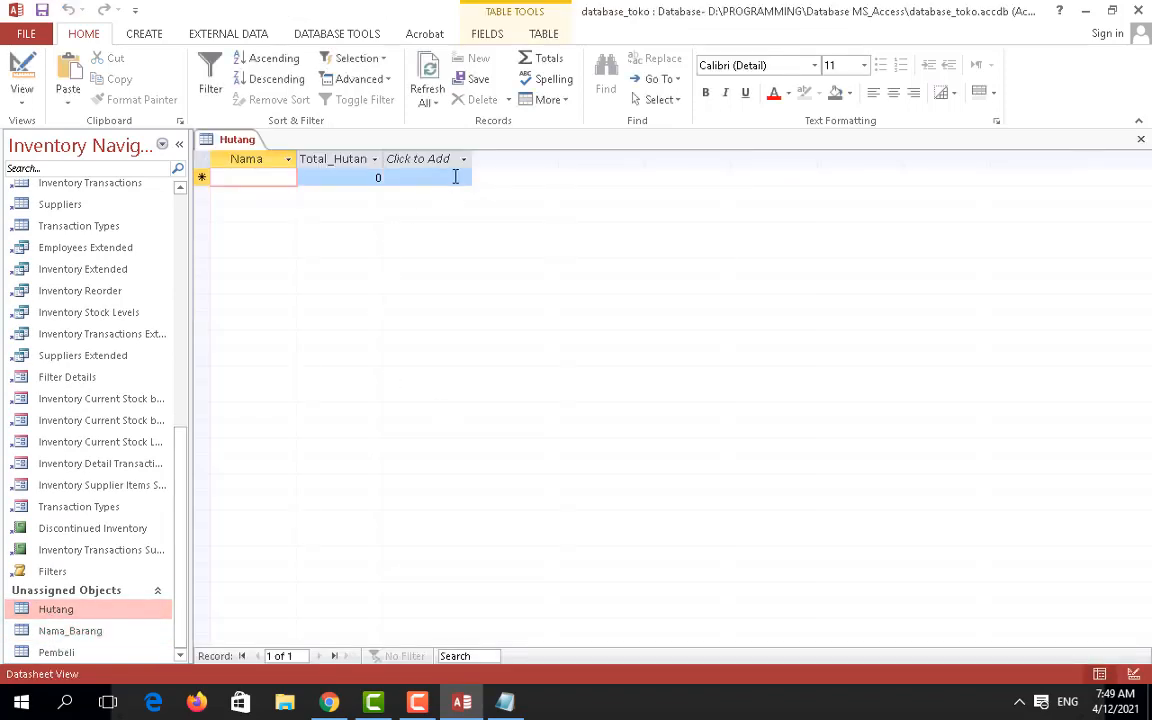
{"action": "left_click", "coordinate": [50, 632]}
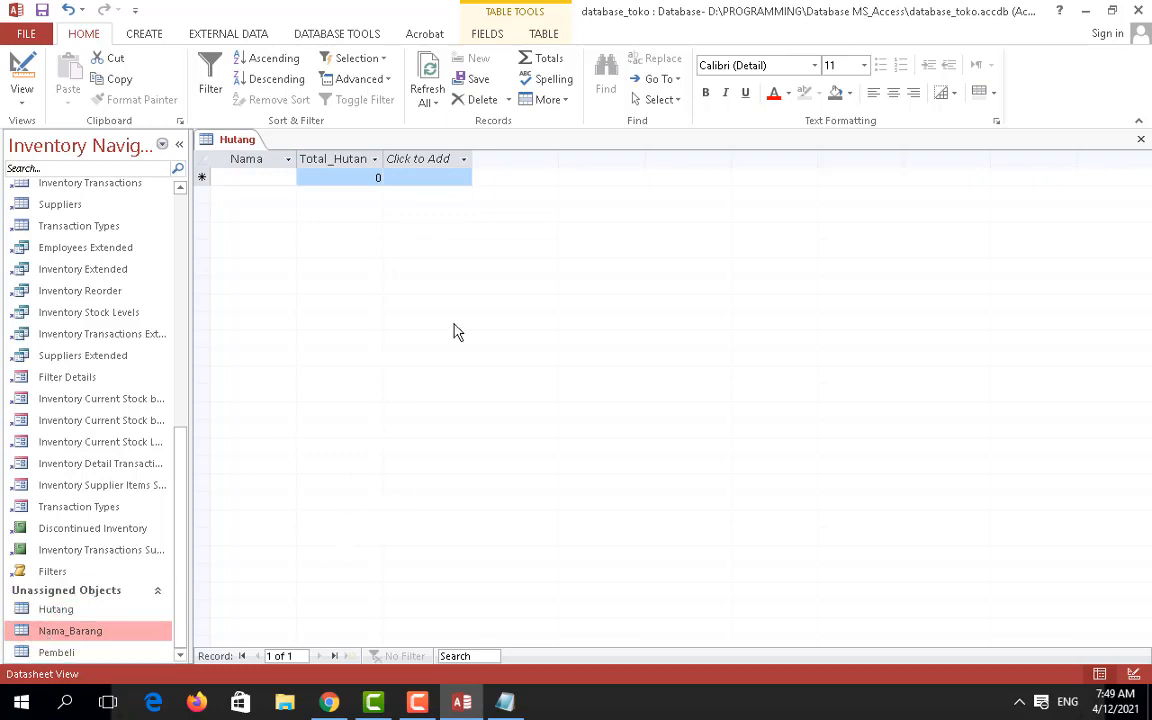
{"action": "left_click_drag", "start_coordinate": [42, 653], "coordinate": [424, 464]}
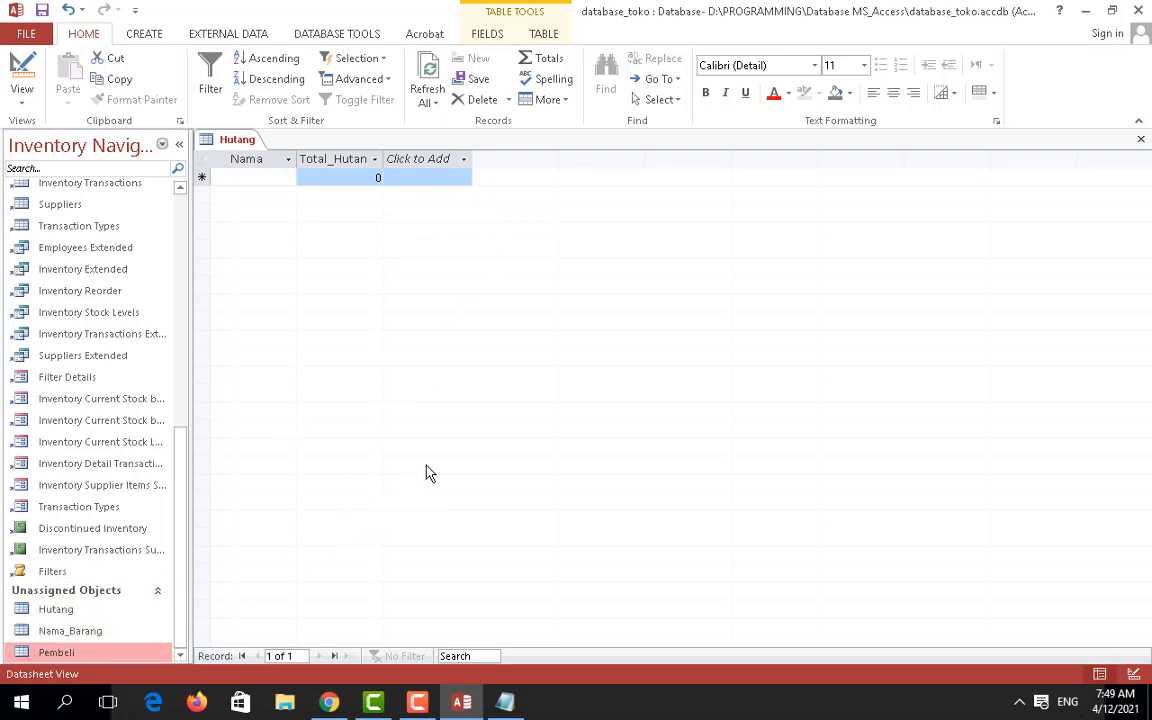
{"action": "double_click", "coordinate": [70, 634]}
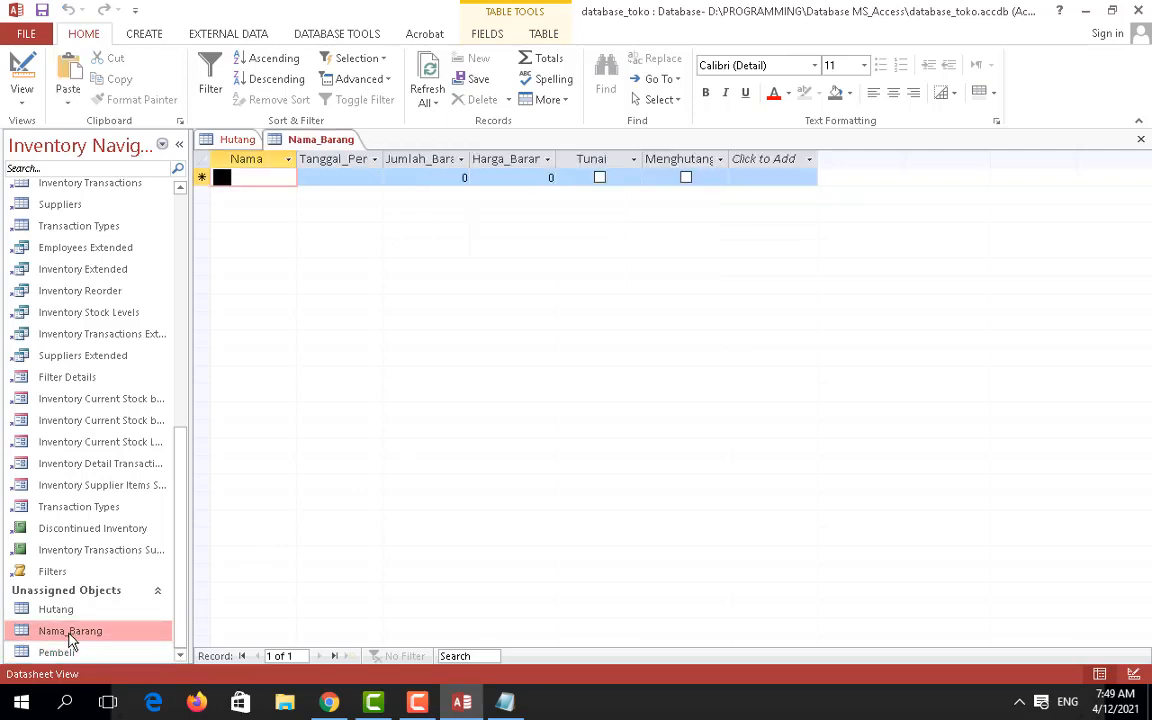
{"action": "double_click", "coordinate": [57, 655]}
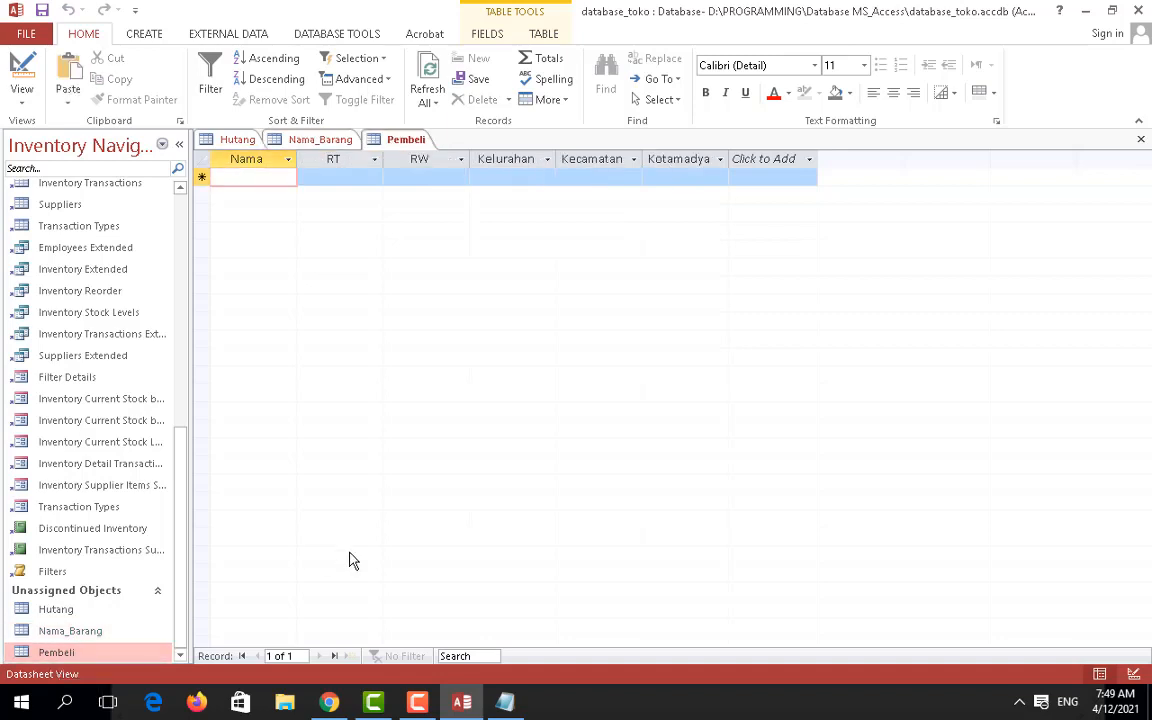
Step: Flip between the Hutang, Nama_Barang and Pembeli tabs, then switch to the Chrome tutorial
{"action": "left_click", "coordinate": [318, 143]}
{"action": "left_click", "coordinate": [314, 143]}
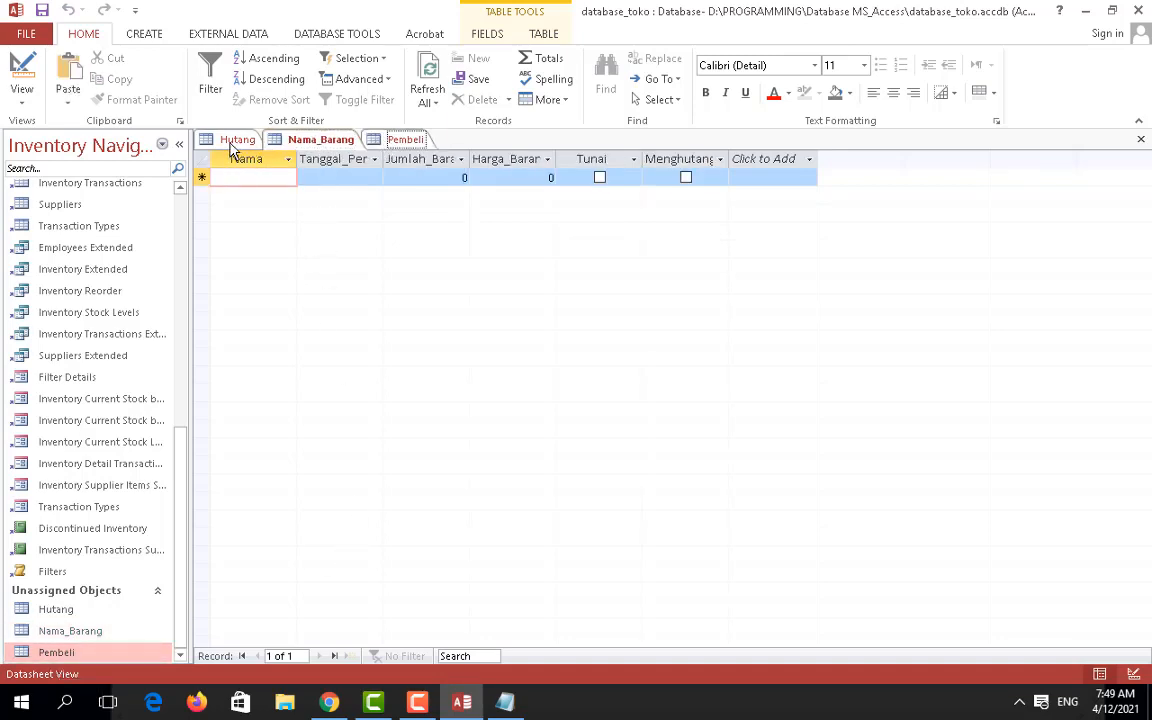
{"action": "left_click", "coordinate": [230, 141]}
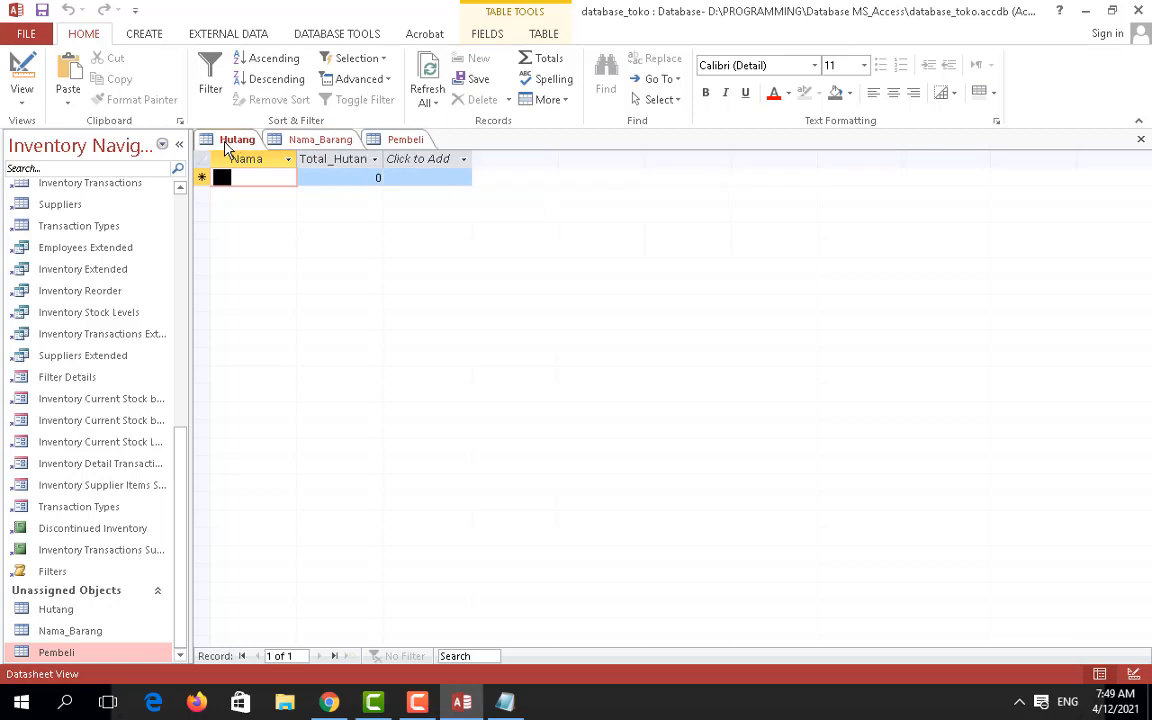
{"action": "left_click", "coordinate": [322, 141]}
{"action": "left_click", "coordinate": [410, 140]}
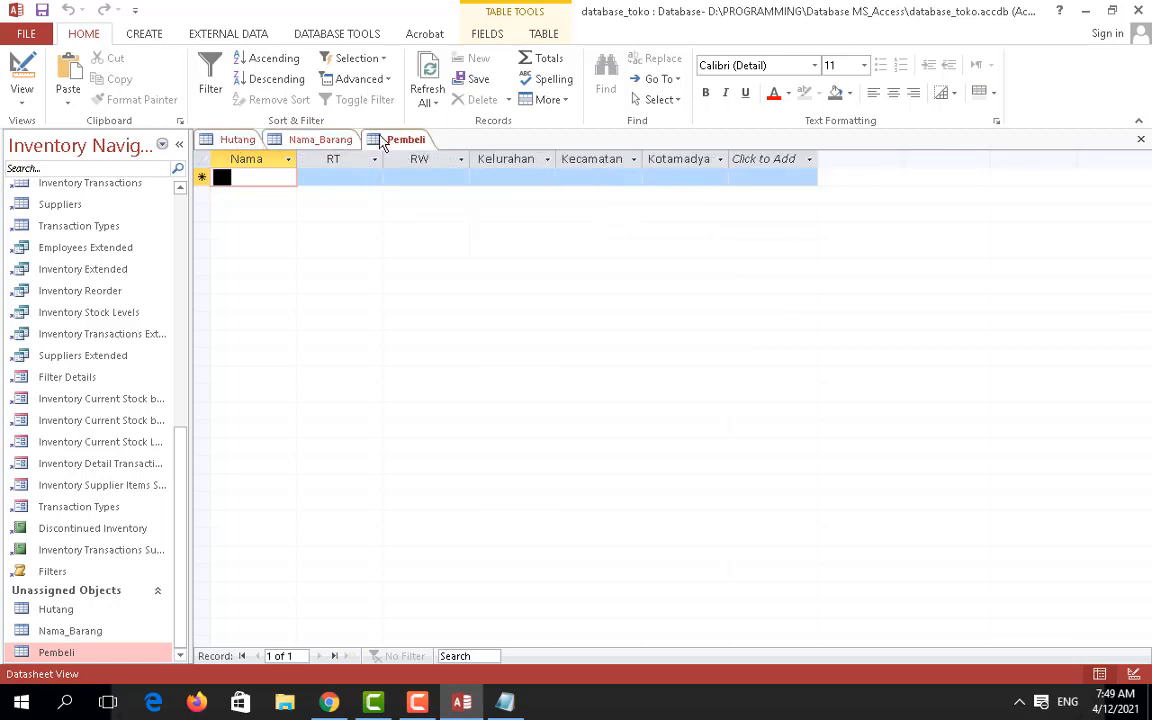
{"action": "left_click", "coordinate": [322, 141]}
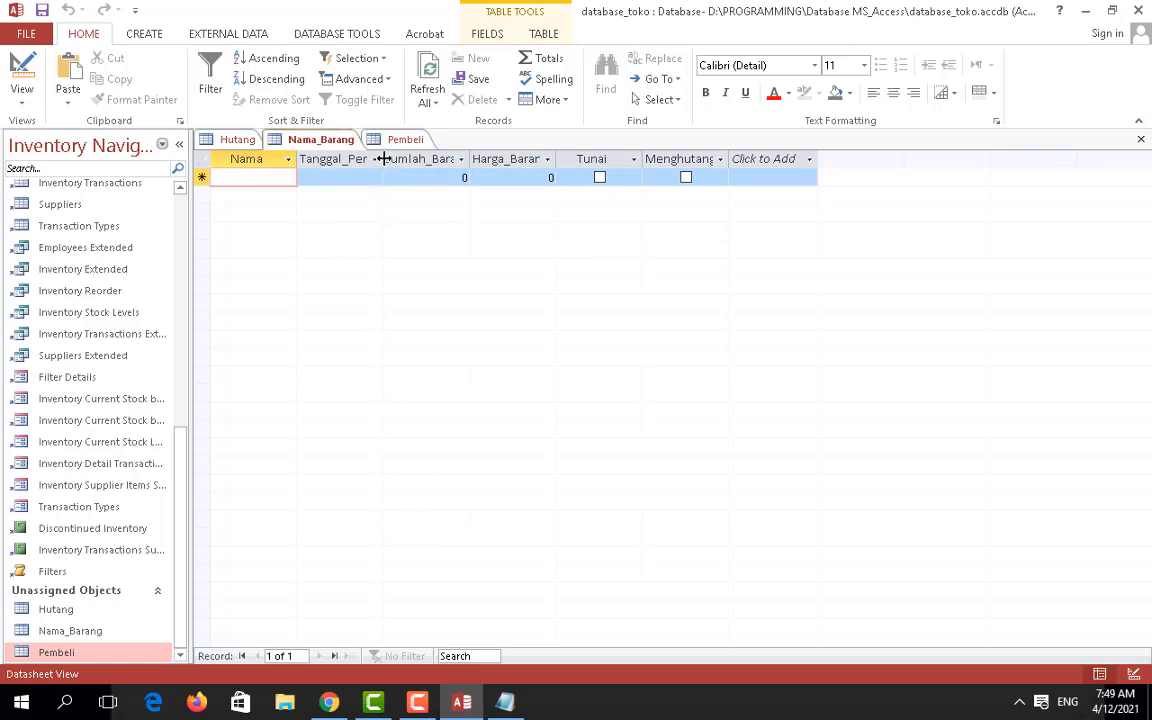
{"action": "left_click", "coordinate": [330, 704]}
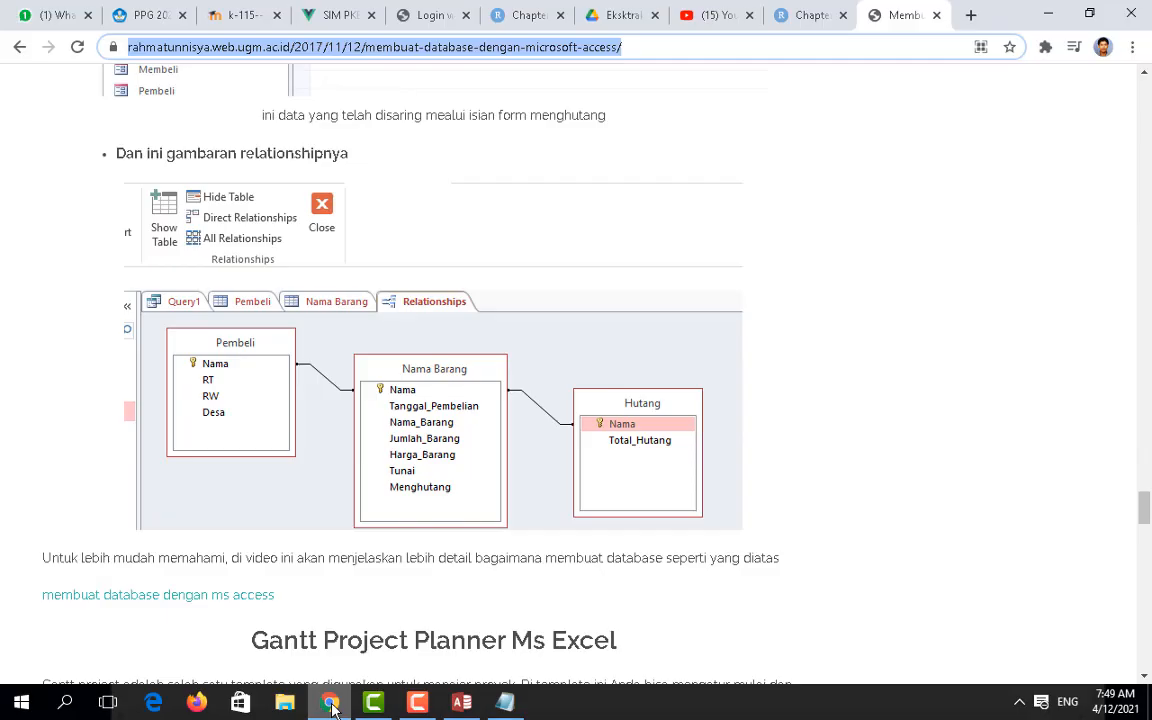
Step: Scroll through the tutorial's Nama Barang sample-records screenshot, then return to Access
{"action": "scroll", "coordinate": [581, 458], "scroll_direction": "down", "scroll_amount": 12}
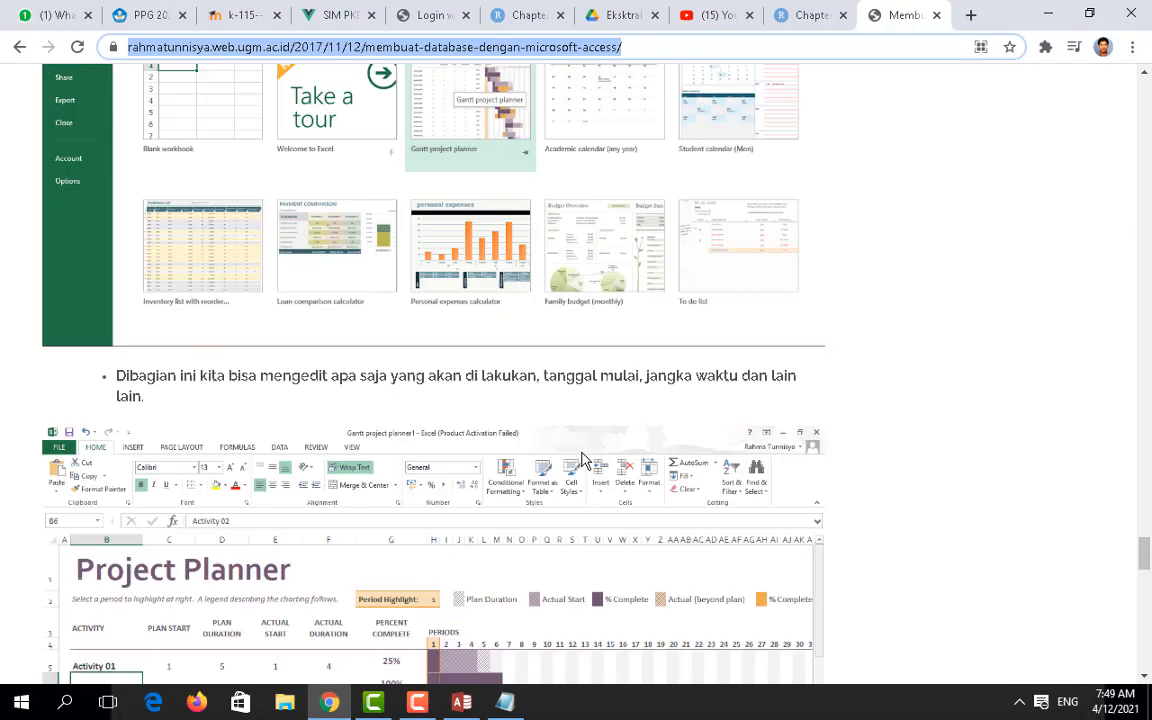
{"action": "scroll", "coordinate": [585, 460], "scroll_direction": "down", "scroll_amount": 12}
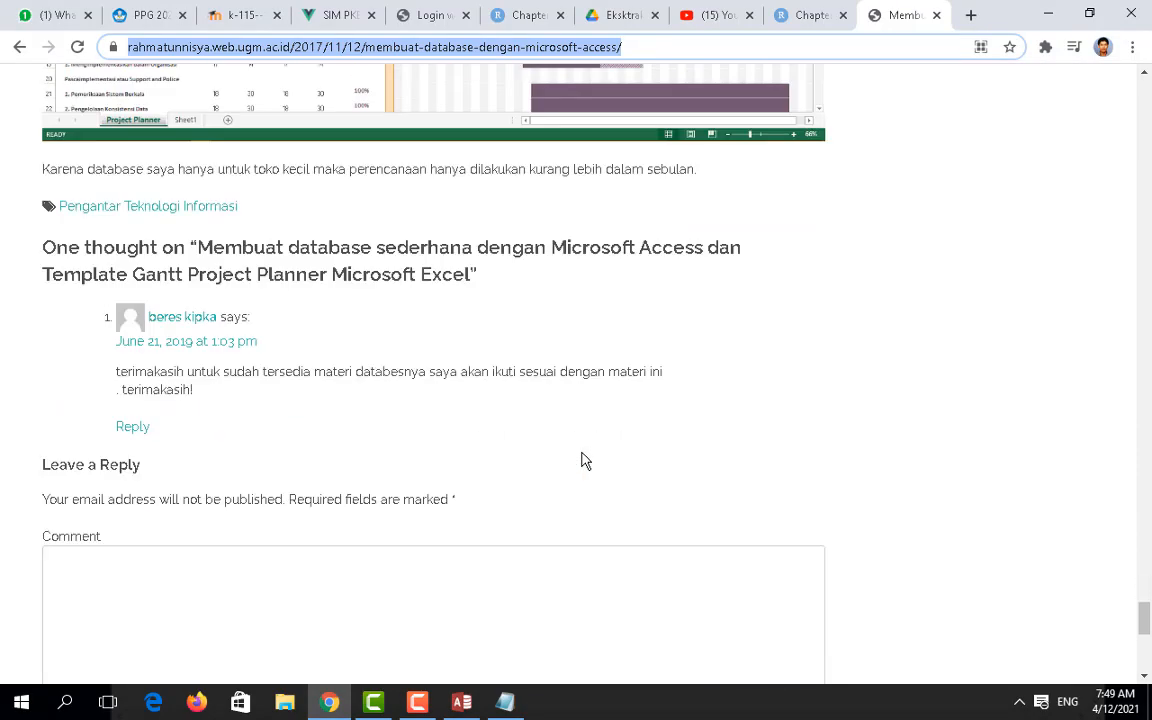
{"action": "scroll", "coordinate": [585, 460], "scroll_direction": "up", "scroll_amount": 10}
{"action": "scroll", "coordinate": [585, 460], "scroll_direction": "up", "scroll_amount": 15}
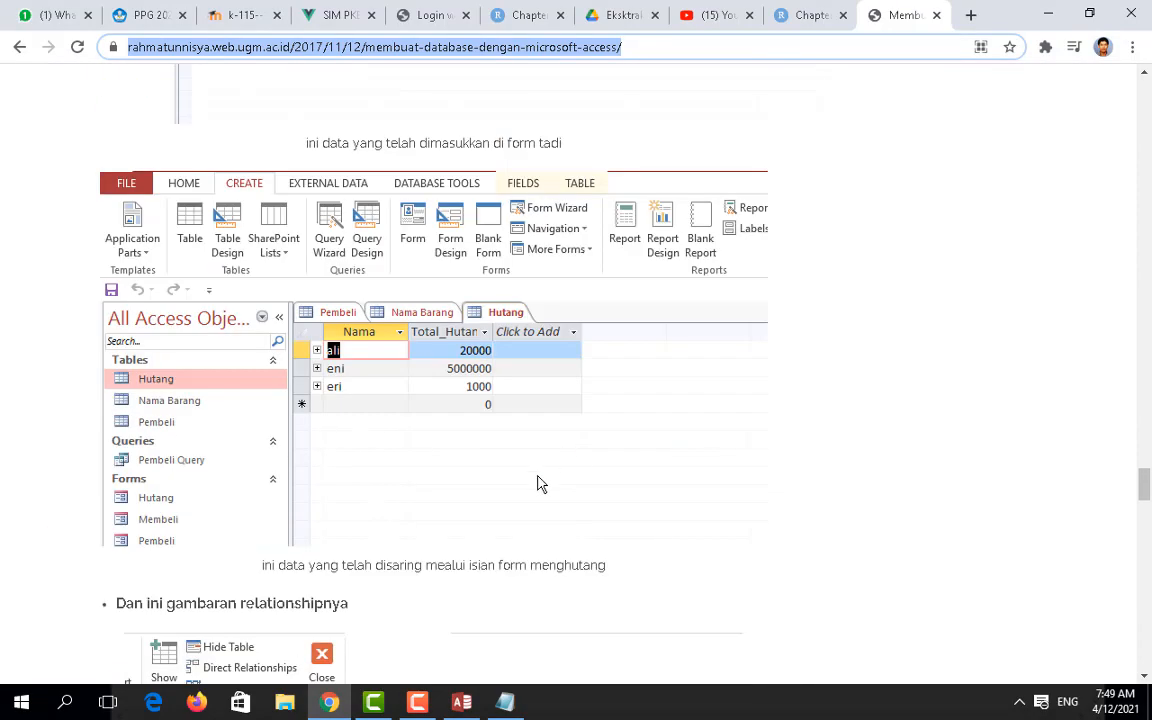
{"action": "scroll", "coordinate": [537, 484], "scroll_direction": "down", "scroll_amount": 2}
{"action": "scroll", "coordinate": [537, 484], "scroll_direction": "up", "scroll_amount": 5}
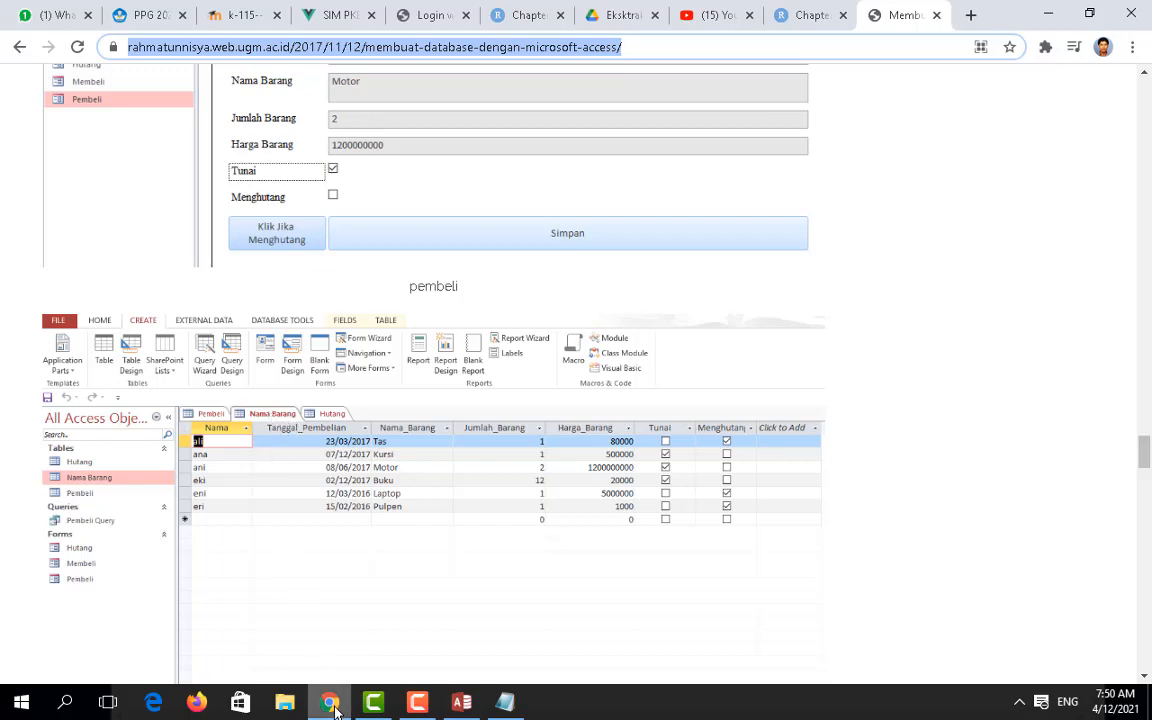
{"action": "mouse_move", "coordinate": [335, 708]}
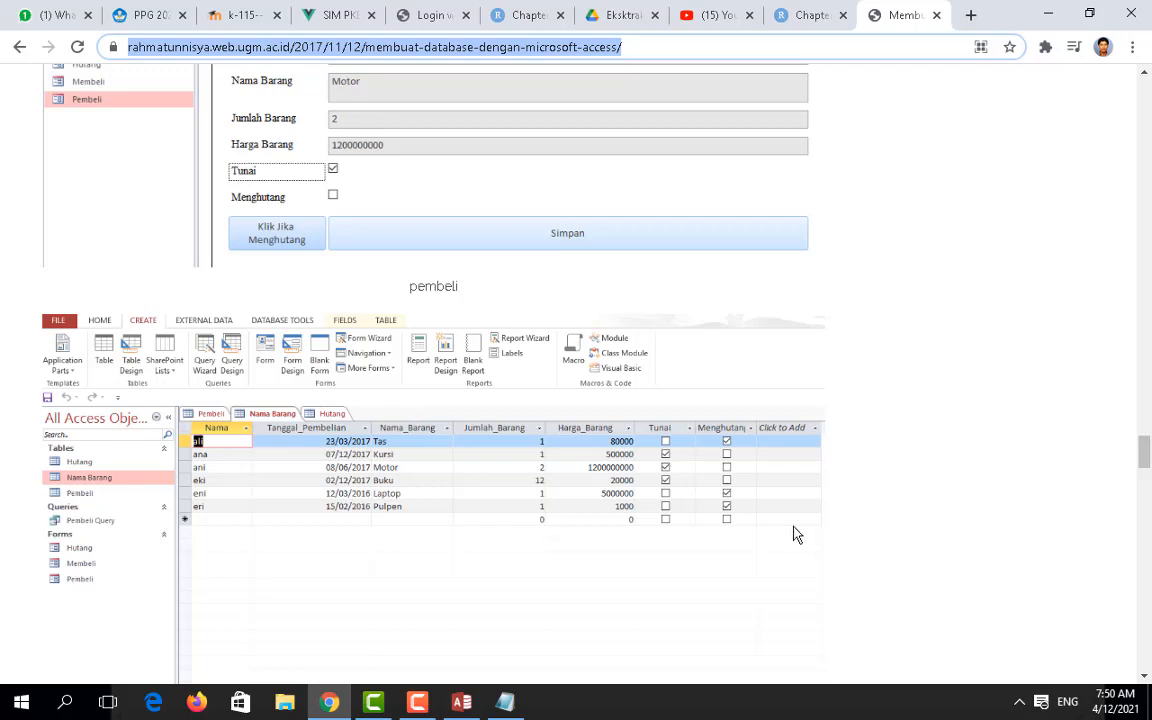
{"action": "scroll", "coordinate": [796, 535], "scroll_direction": "down", "scroll_amount": 1}
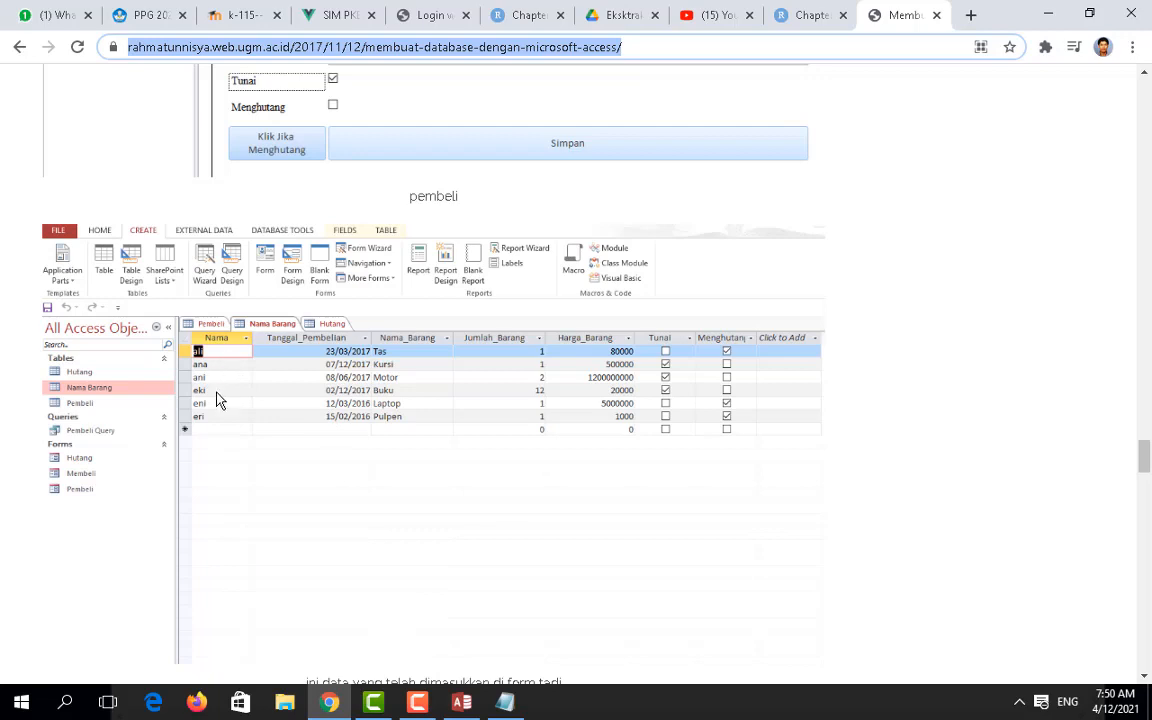
{"action": "left_click", "coordinate": [333, 703]}
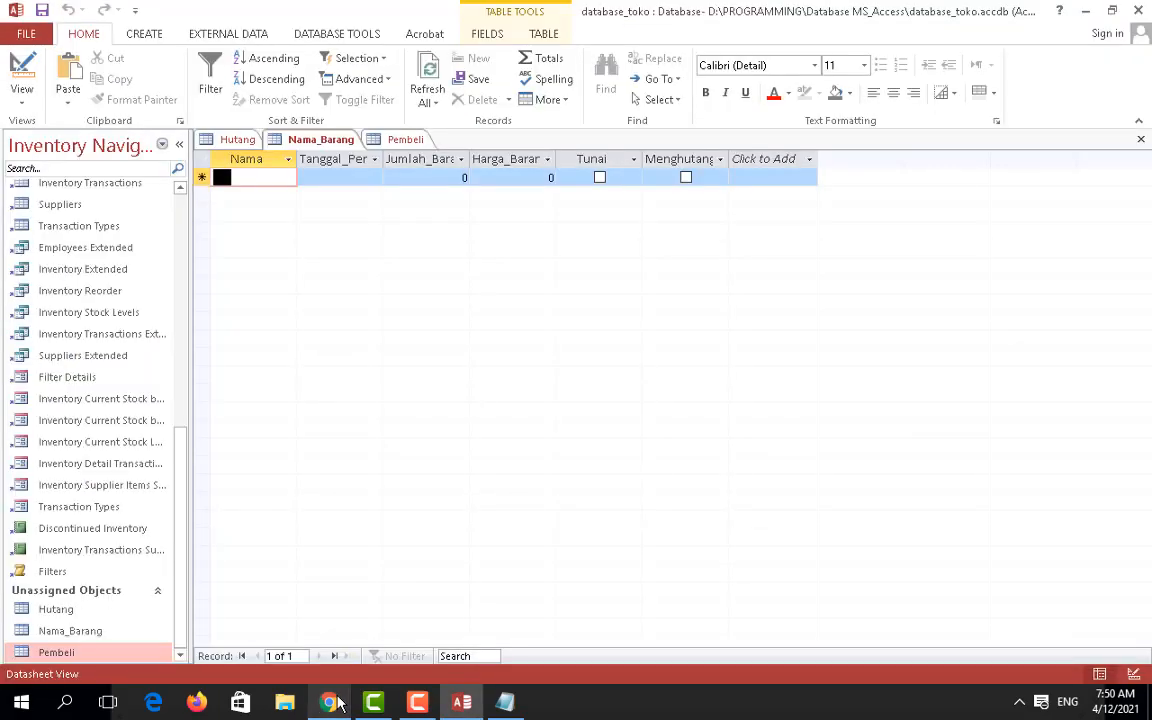
Step: Enter Ali, Ana and Ari as new rows in the Pembeli table's Nama column
{"action": "left_click", "coordinate": [234, 141]}
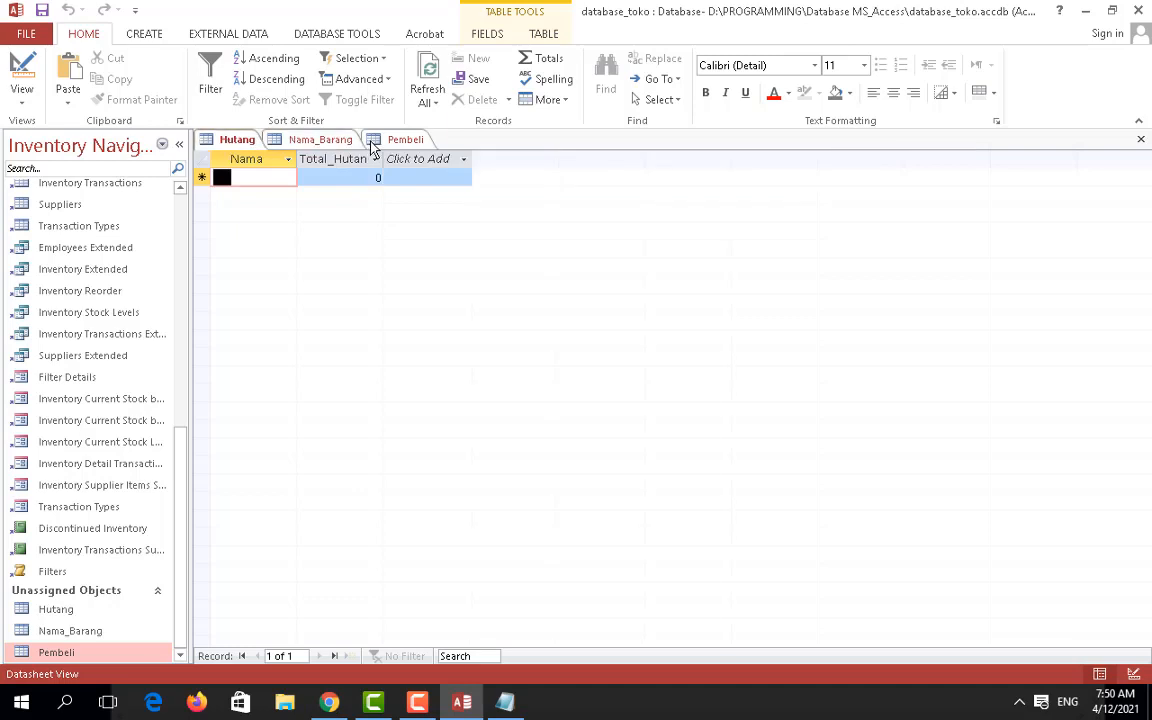
{"action": "left_click", "coordinate": [406, 141]}
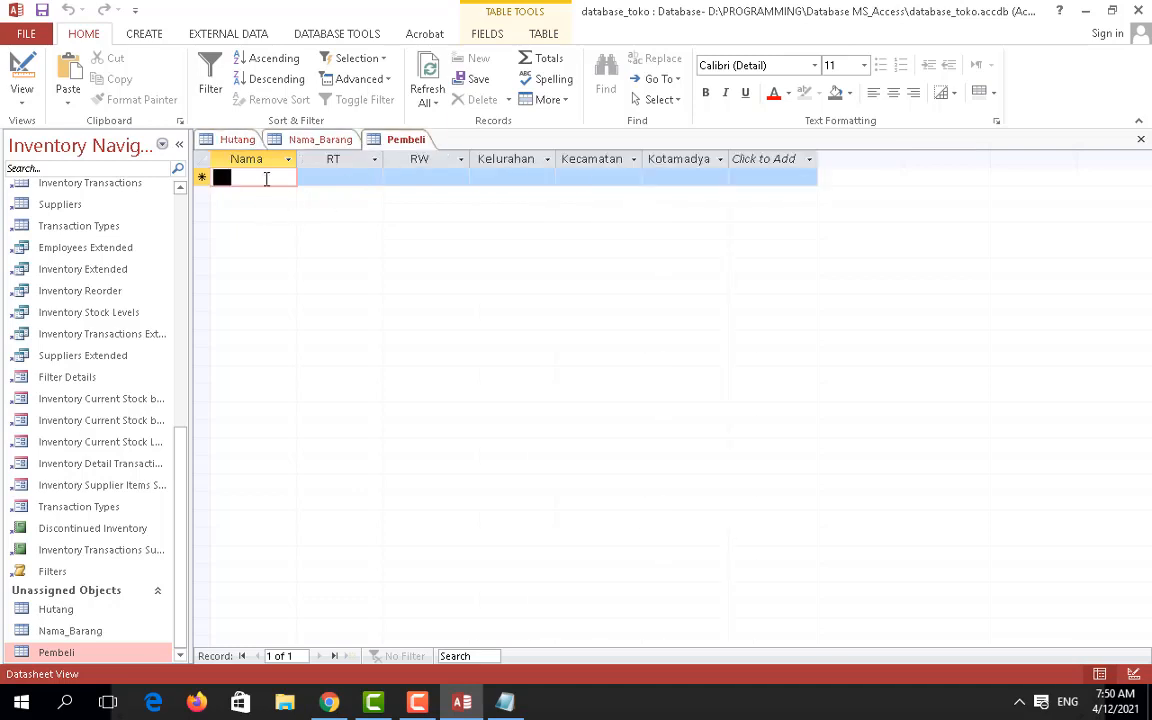
{"action": "left_click", "coordinate": [331, 703]}
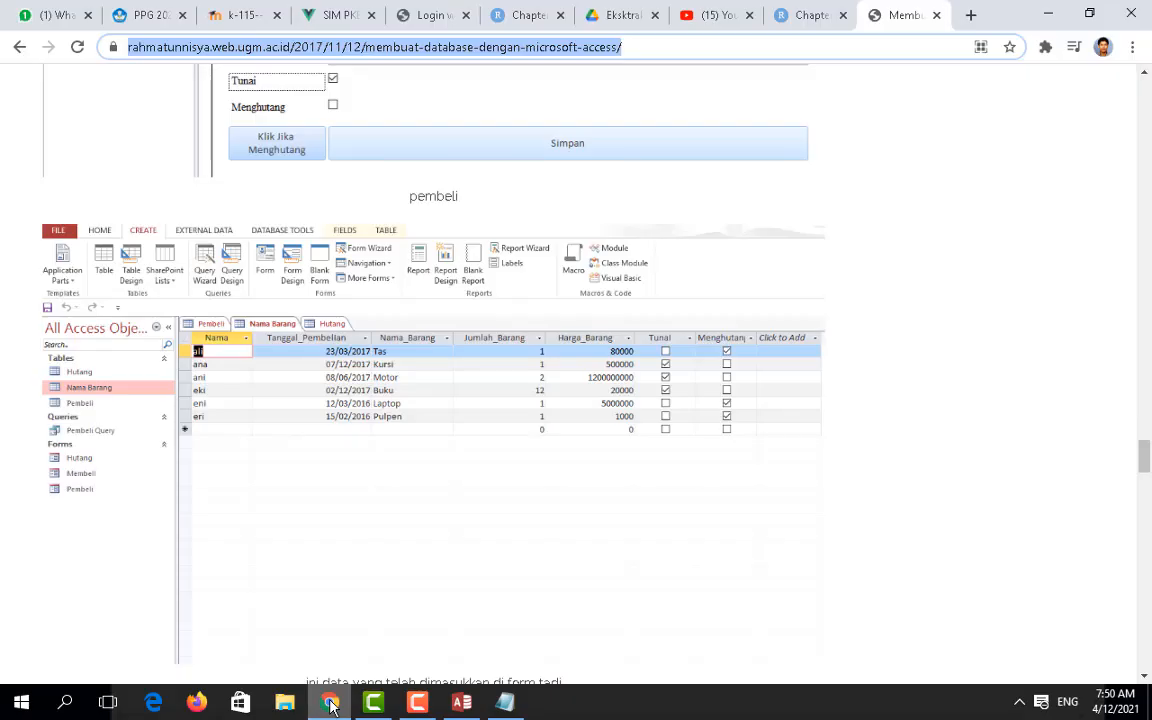
{"action": "left_click", "coordinate": [331, 703]}
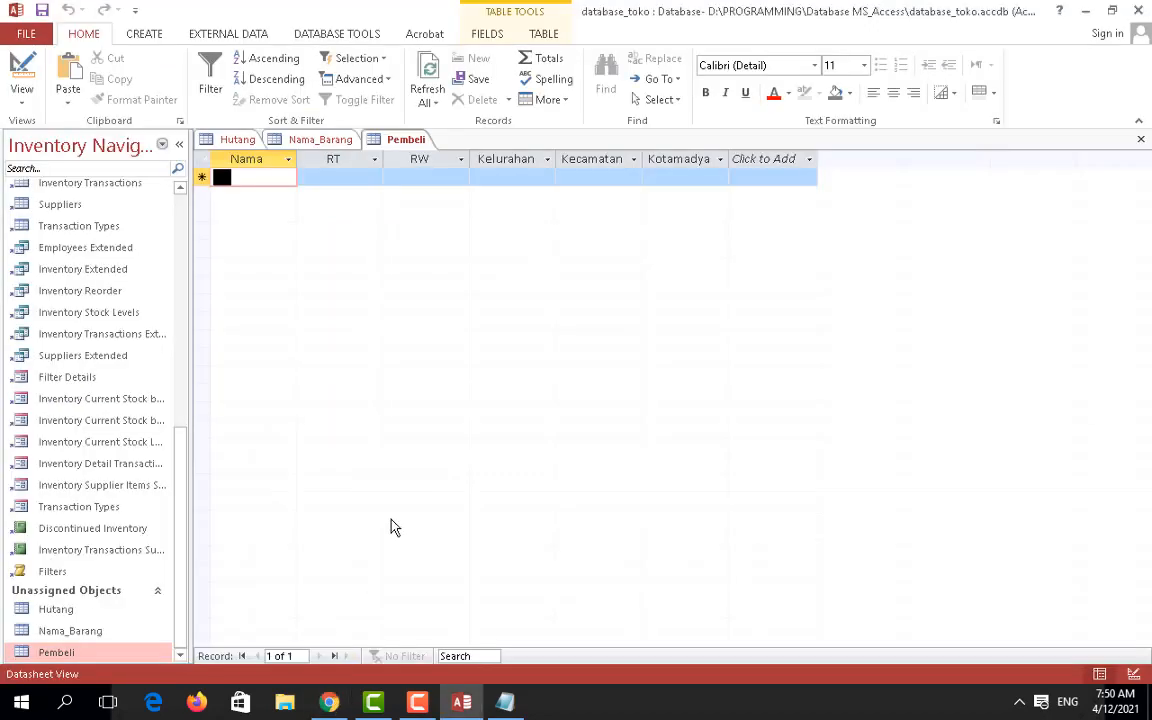
{"action": "type", "text": "Ali"}
{"action": "key", "text": "Down"}
{"action": "type", "text": "Ana"}
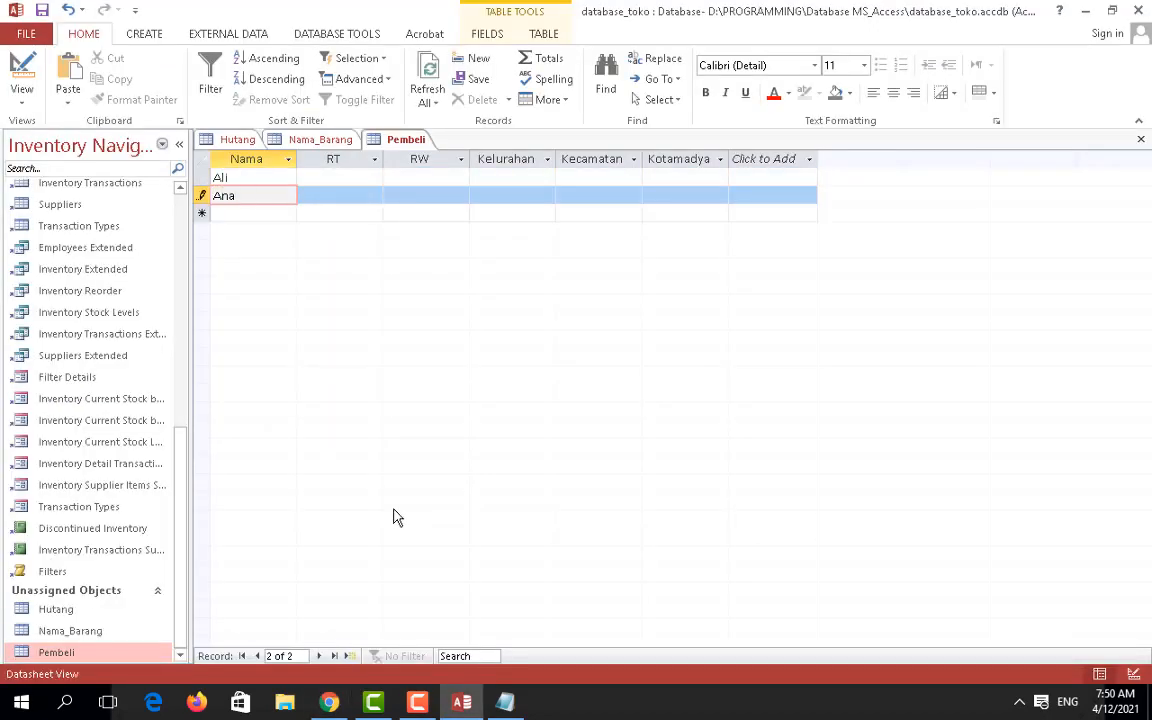
{"action": "key", "text": "Down"}
{"action": "type", "text": "A"}
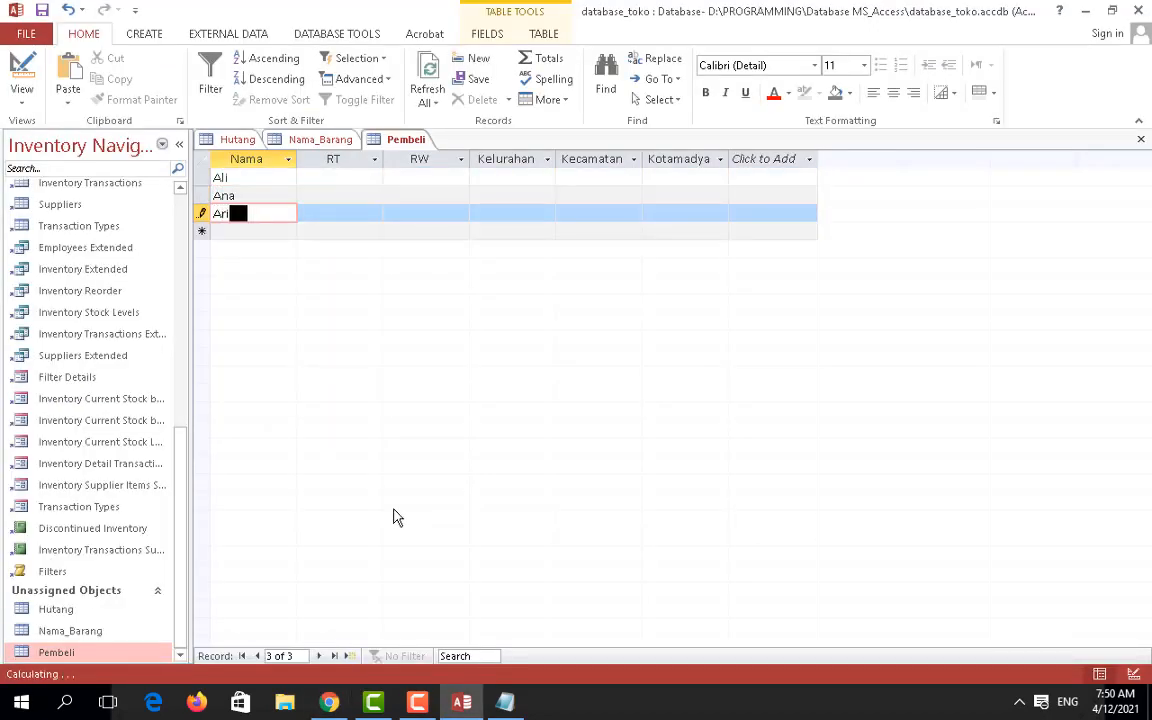
{"action": "type", "text": "ri"}
{"action": "key", "text": "Down"}
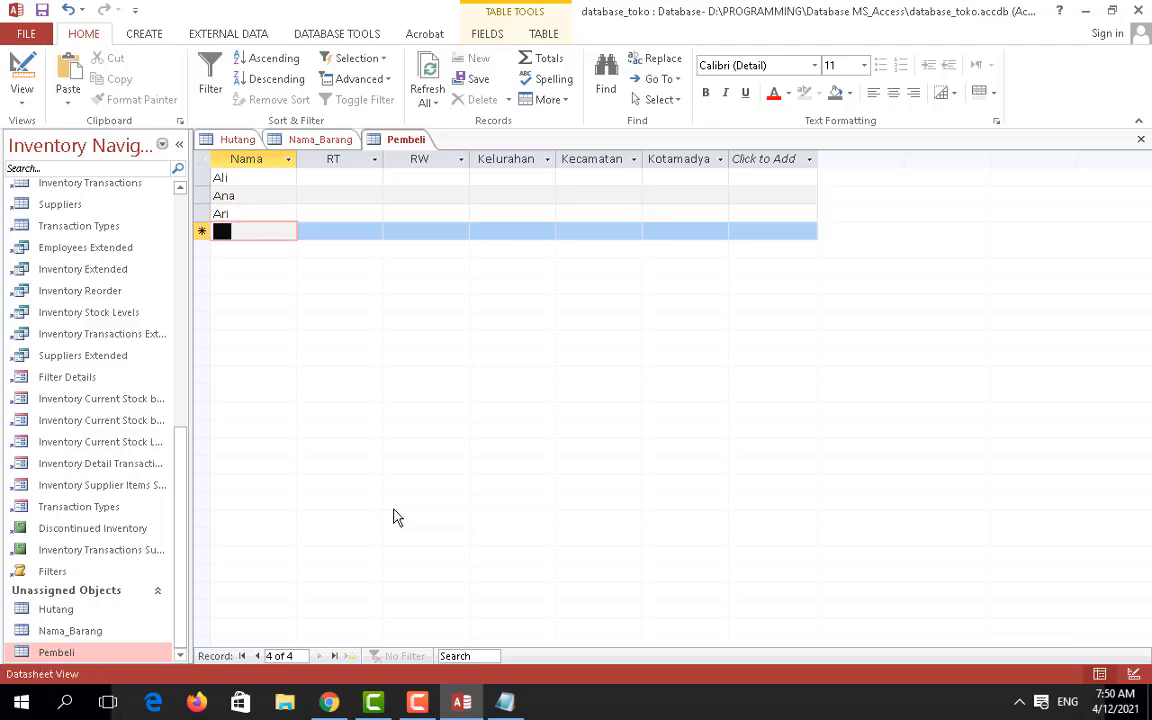
Step: Add Eki, Eni and Eri as further Nama entries
{"action": "left_click", "coordinate": [329, 703]}
{"action": "left_click", "coordinate": [317, 713]}
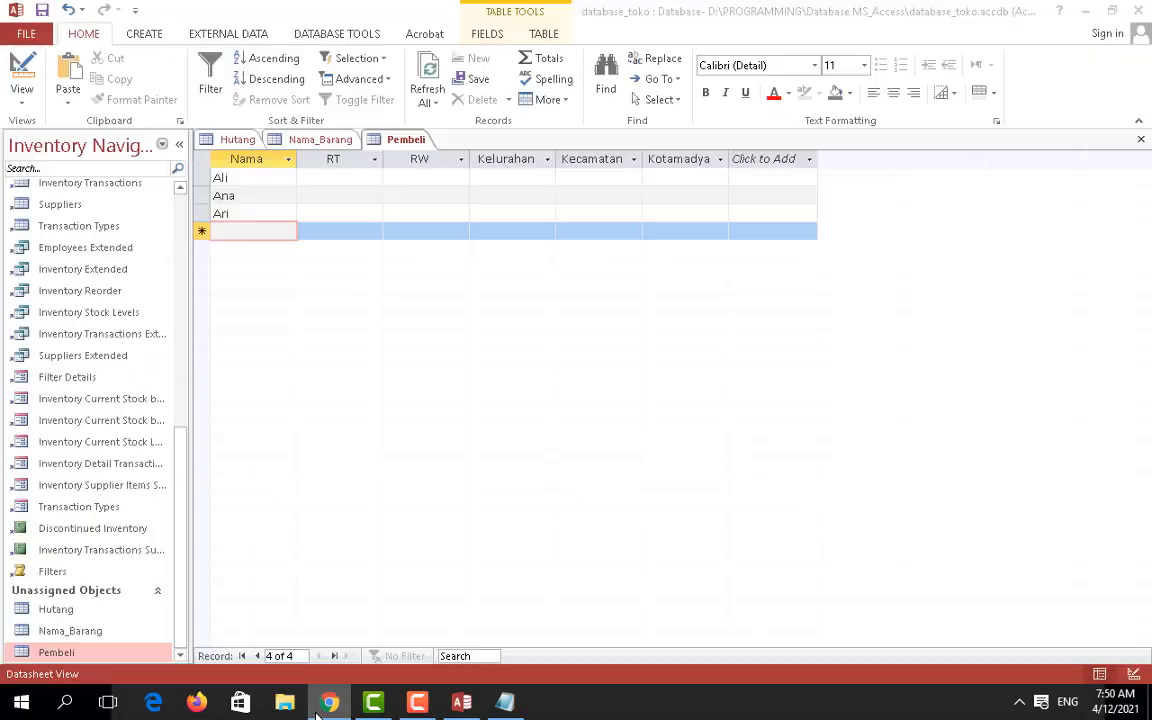
{"action": "type", "text": "Eki"}
{"action": "key", "text": "Down"}
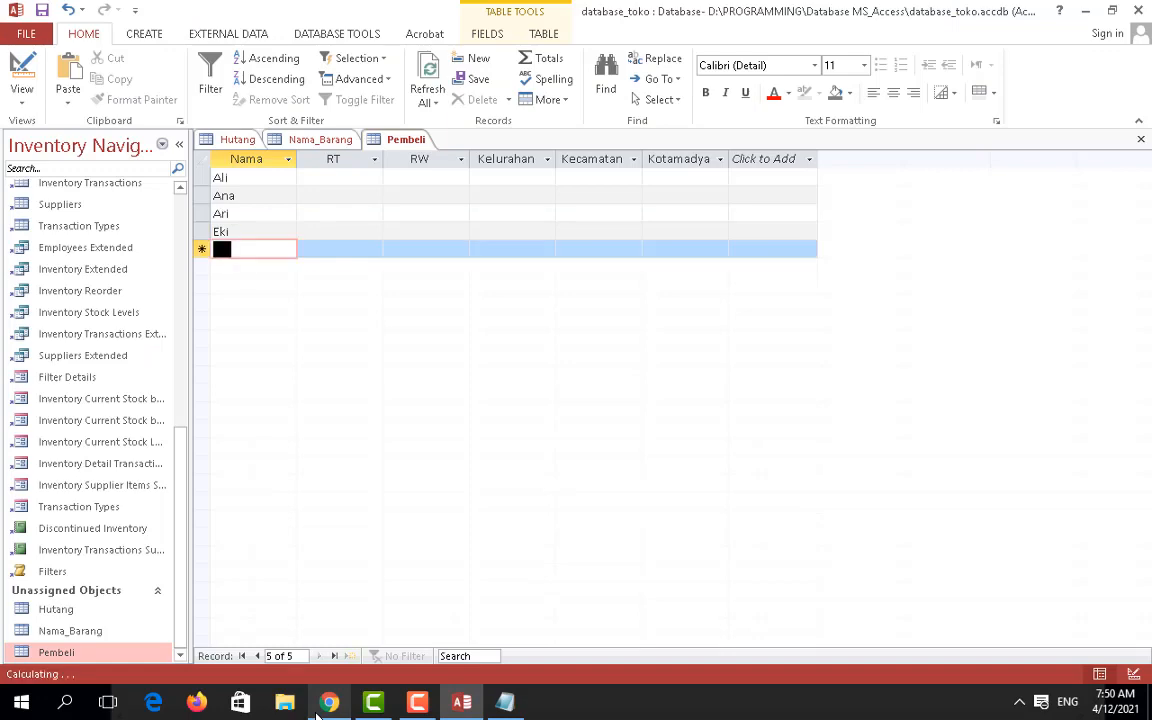
{"action": "type", "text": "Eni"}
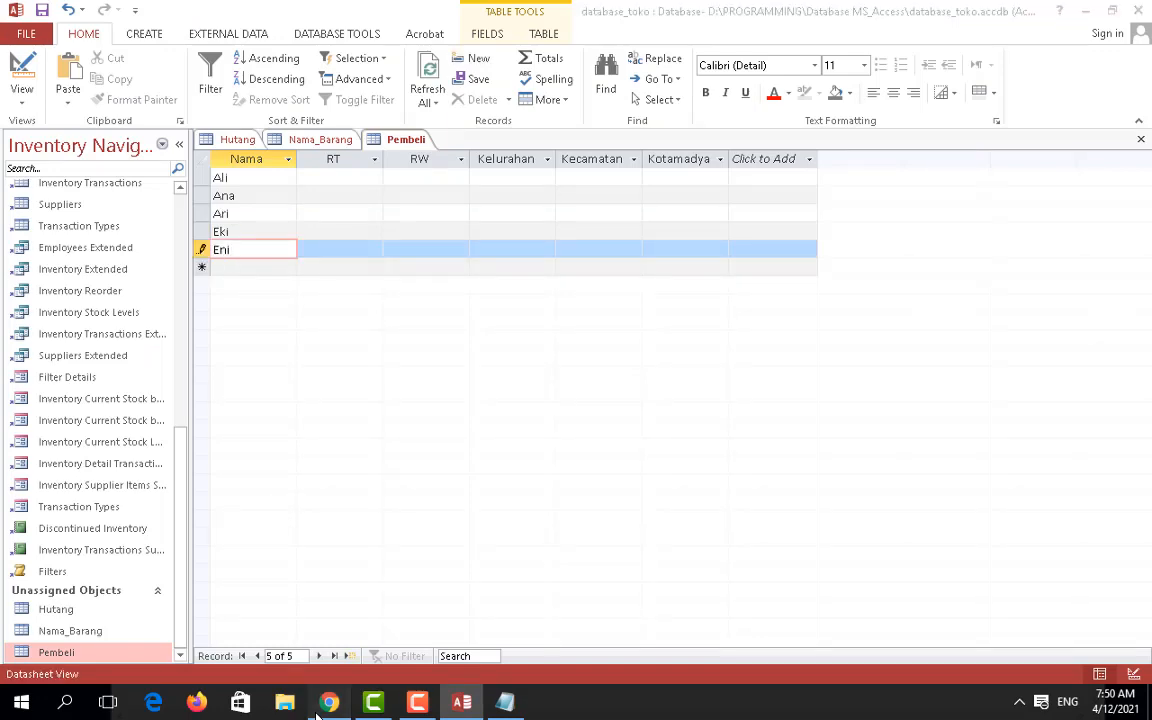
{"action": "left_click", "coordinate": [317, 713]}
{"action": "left_click", "coordinate": [317, 713]}
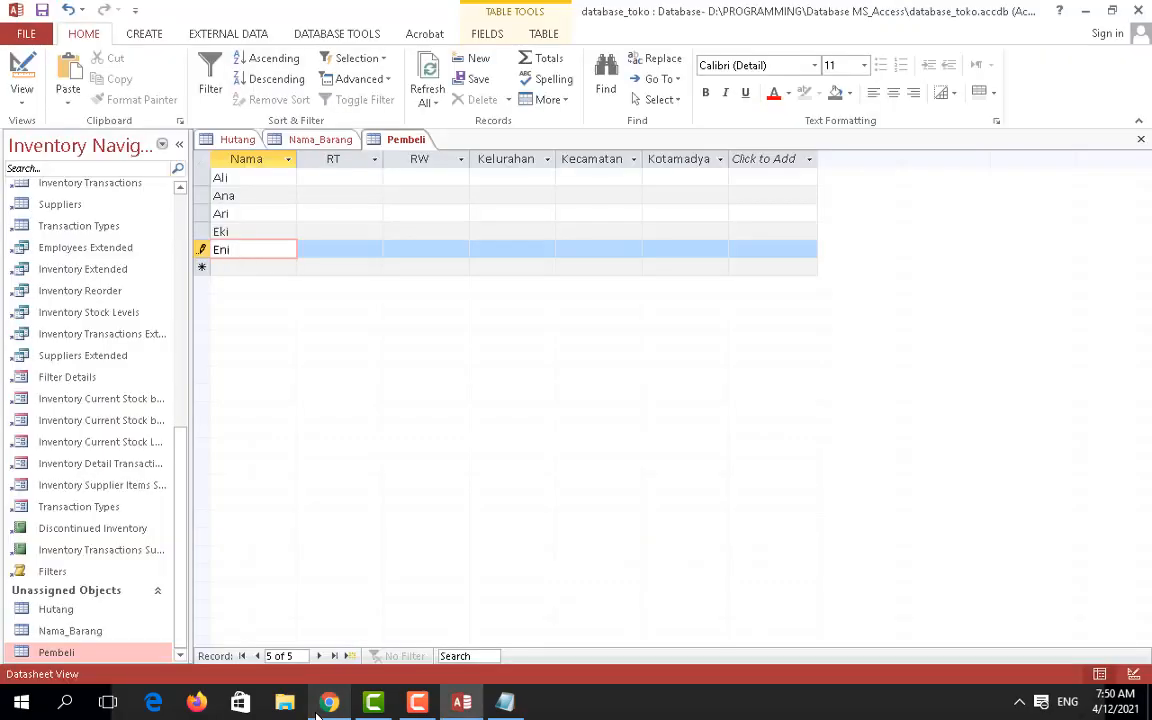
{"action": "key", "text": "Down"}
{"action": "type", "text": "Eri"}
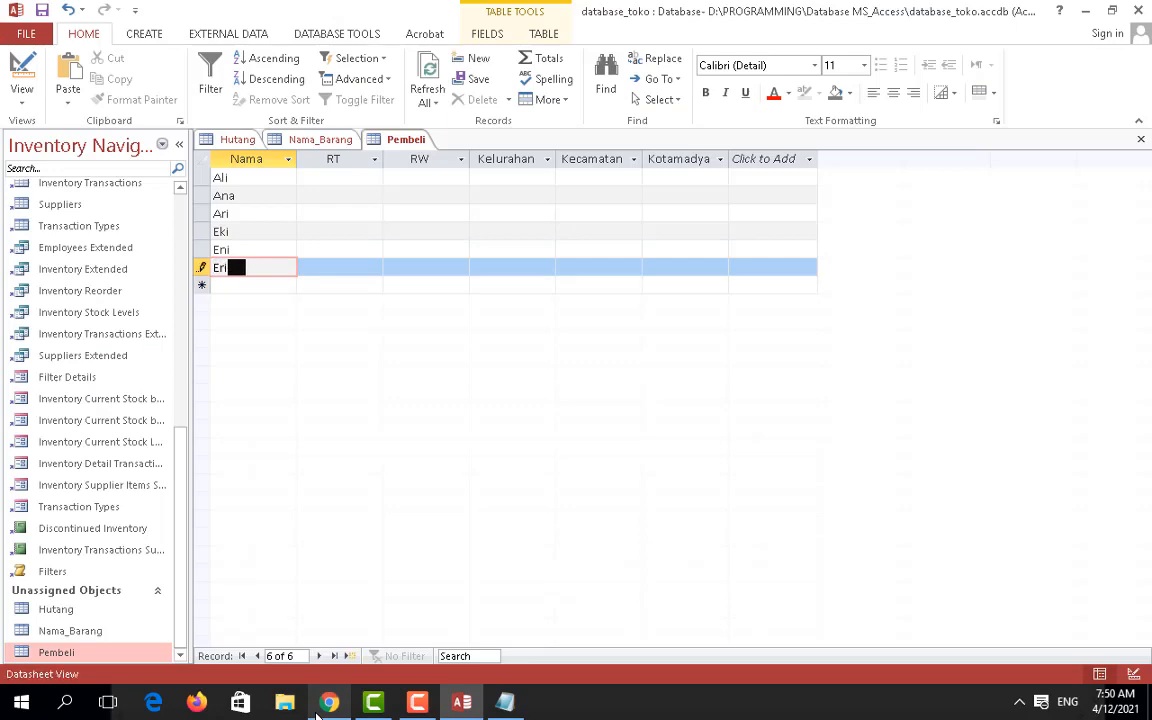
{"action": "left_click", "coordinate": [430, 699]}
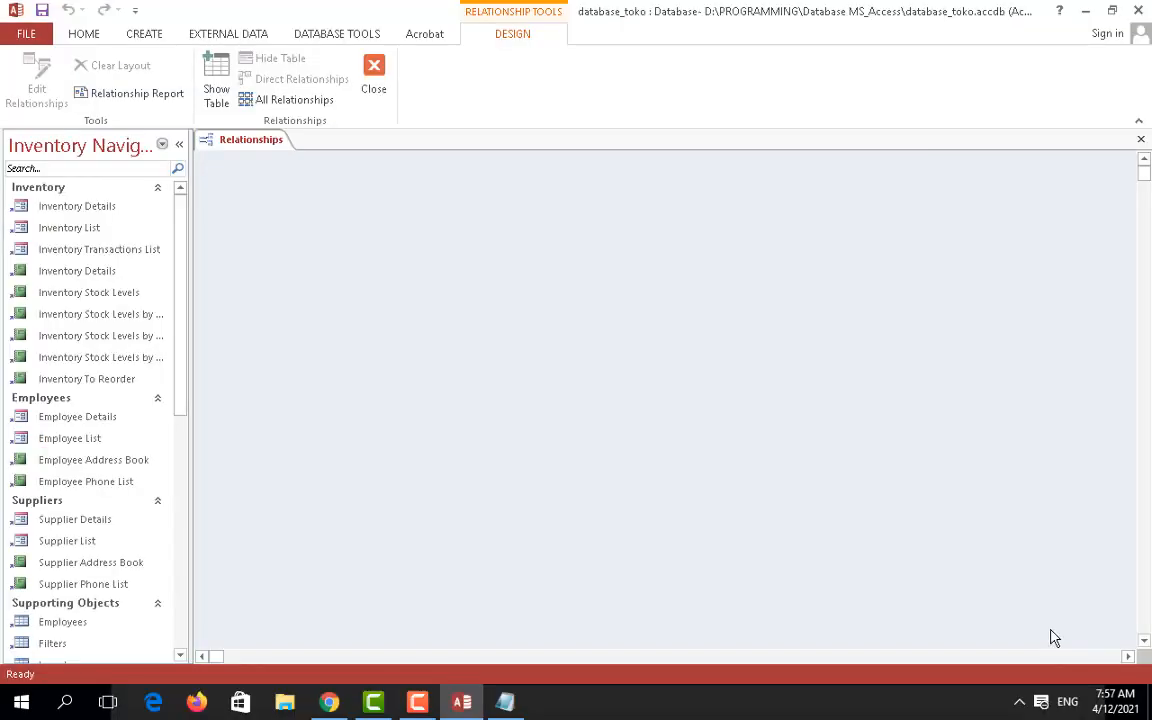
{"action": "left_click", "coordinate": [425, 699]}
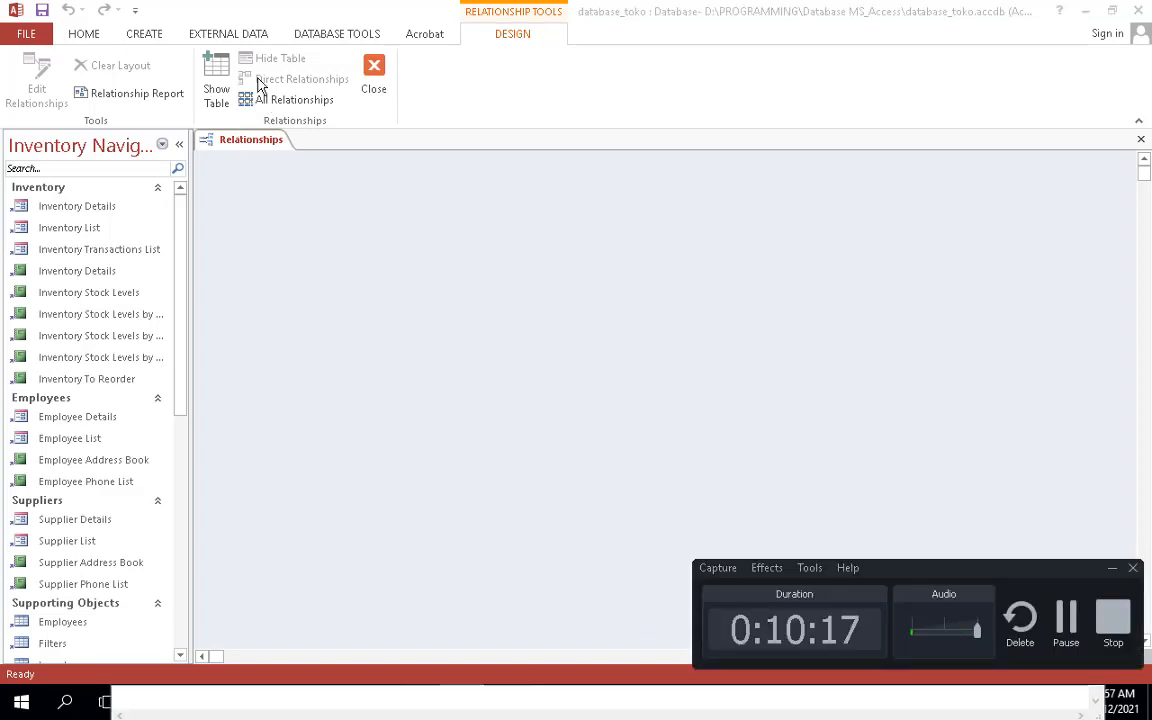
{"action": "left_click", "coordinate": [87, 33]}
{"action": "left_click", "coordinate": [143, 34]}
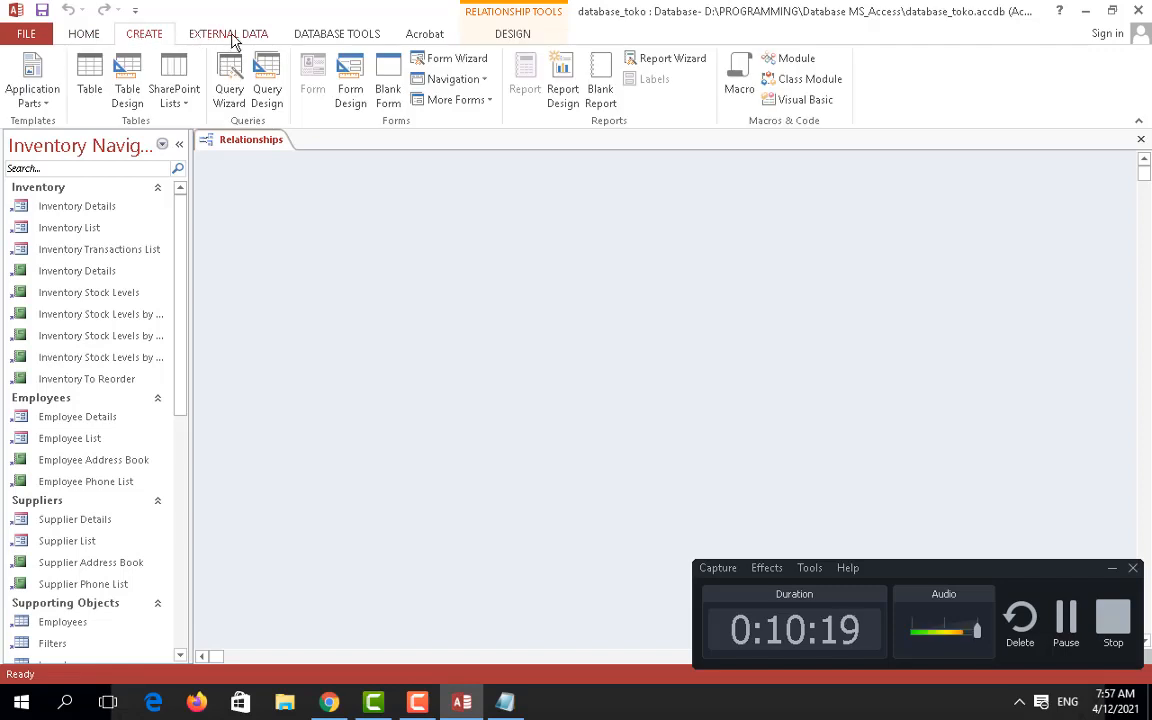
{"action": "left_click", "coordinate": [231, 38]}
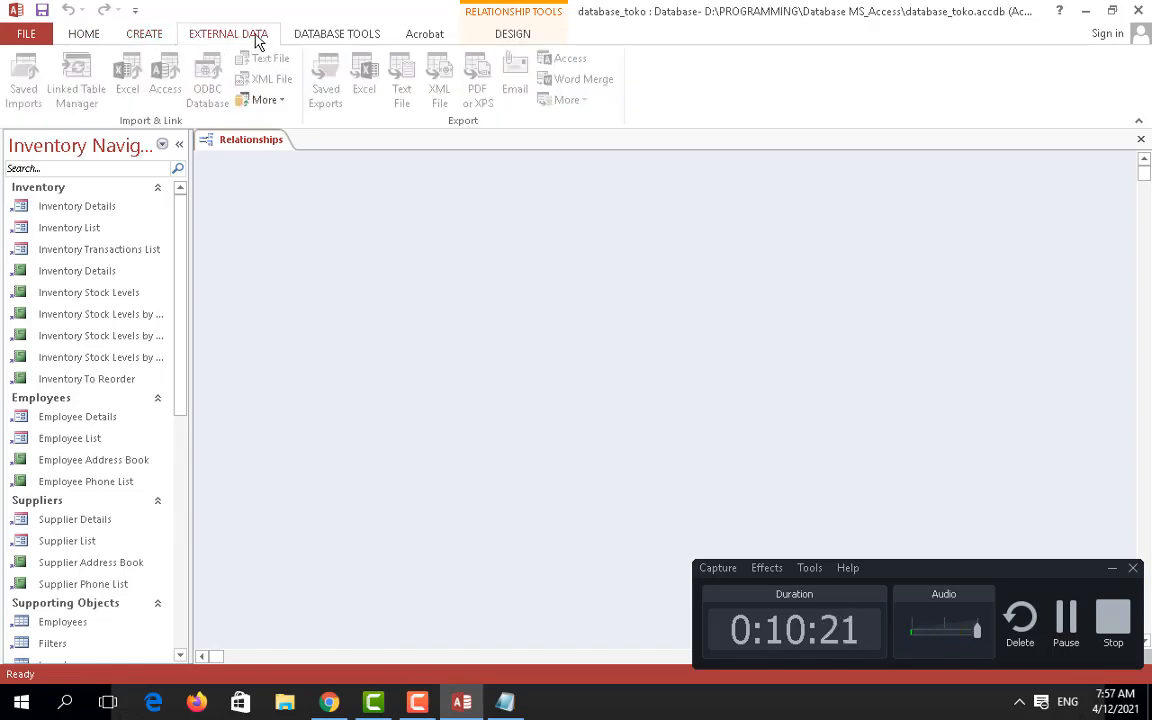
{"action": "left_click", "coordinate": [309, 38]}
{"action": "left_click", "coordinate": [141, 37]}
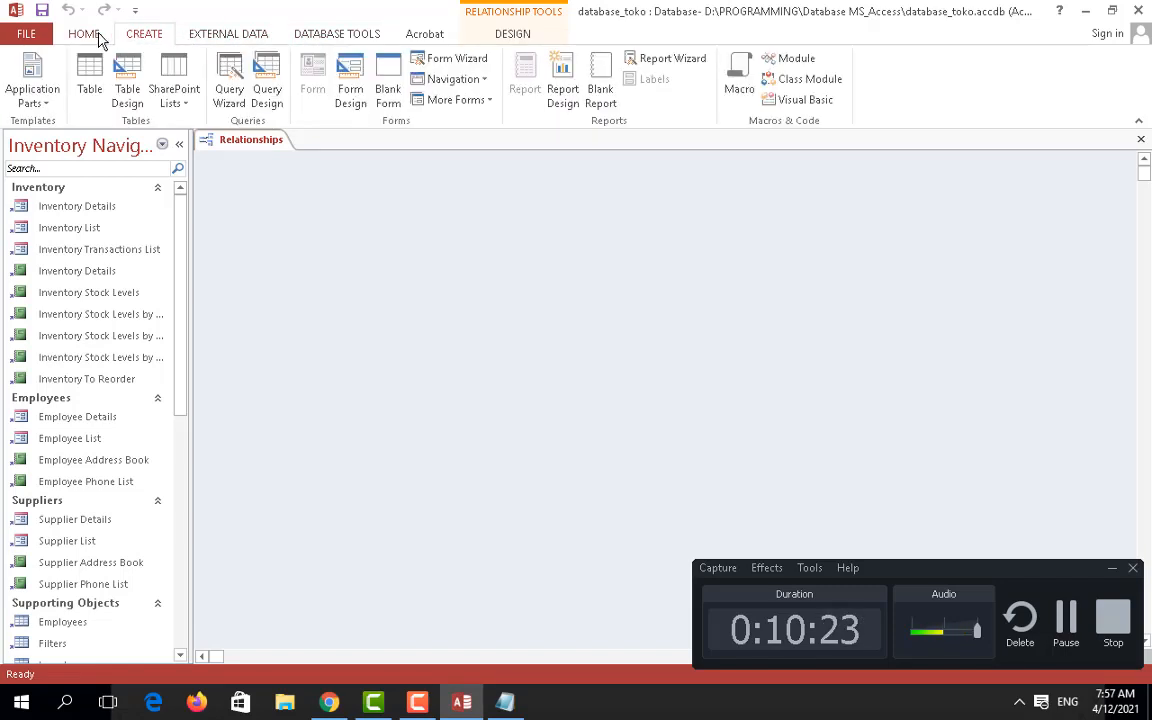
{"action": "left_click", "coordinate": [85, 36]}
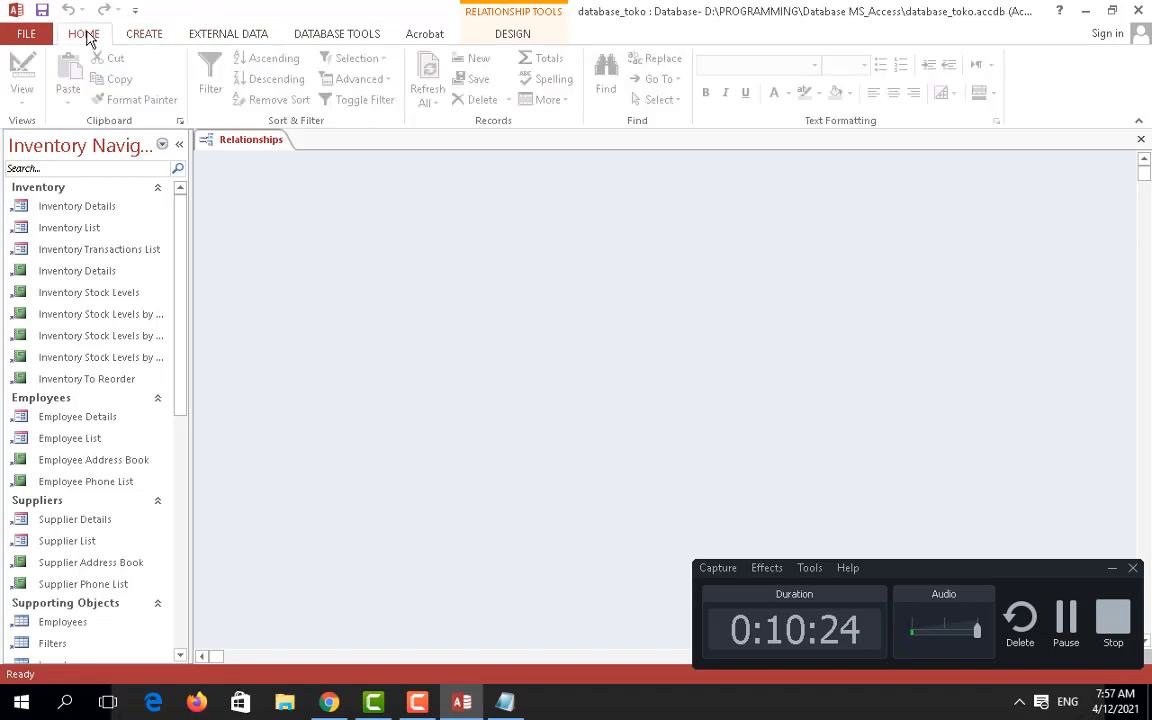
{"action": "left_click", "coordinate": [28, 34]}
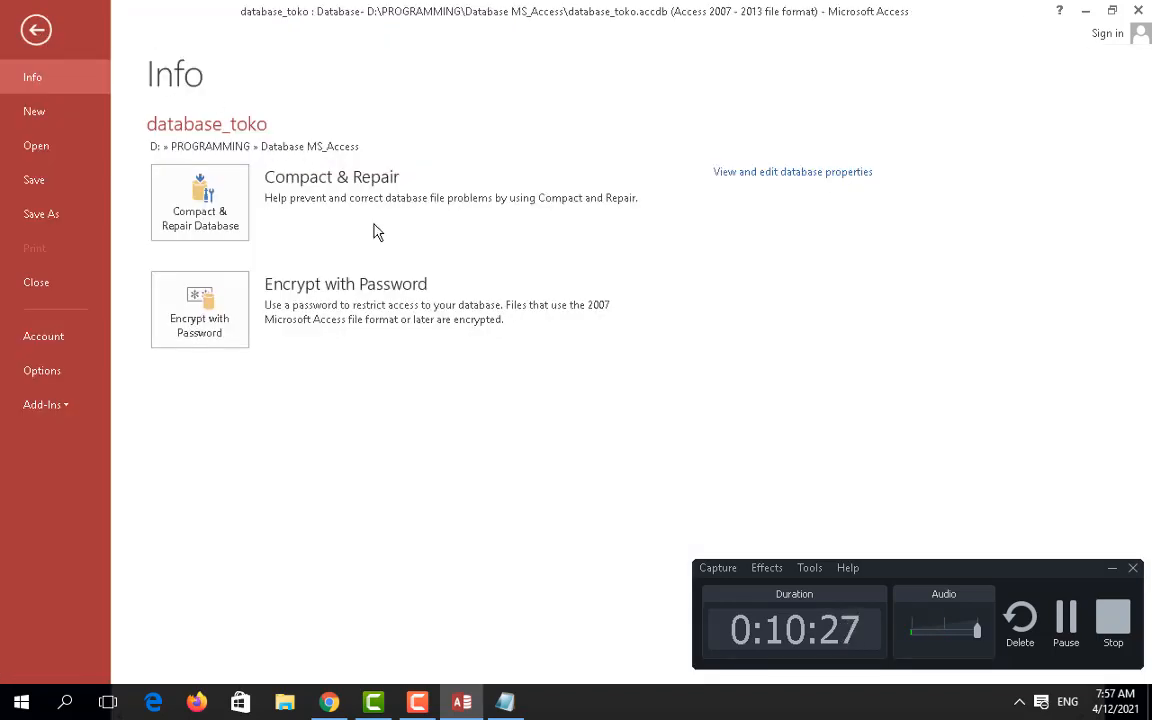
{"action": "key", "text": "Escape"}
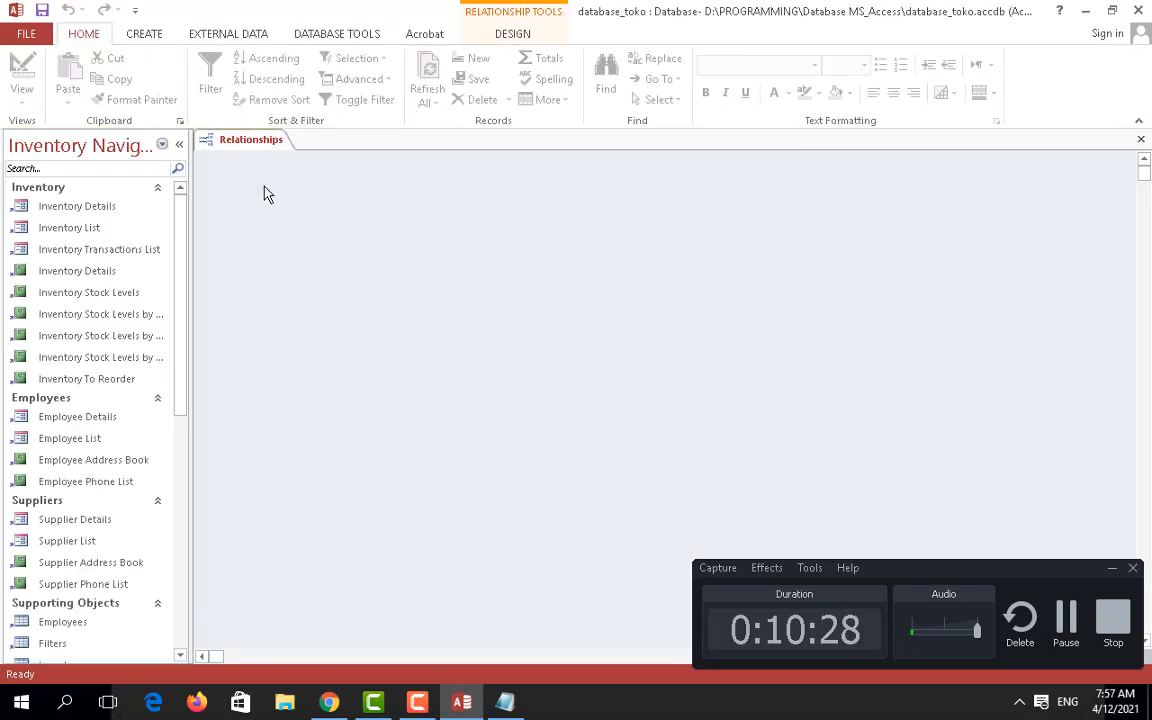
{"action": "left_click", "coordinate": [329, 40]}
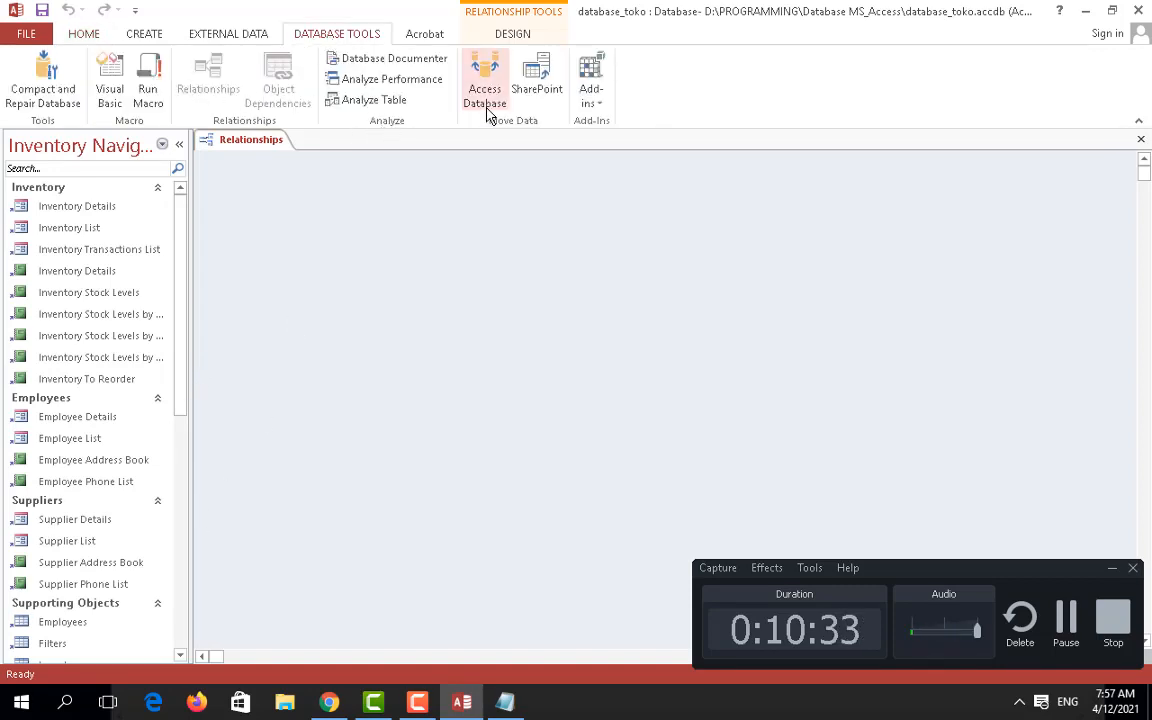
{"action": "left_click", "coordinate": [403, 33]}
{"action": "left_click", "coordinate": [214, 33]}
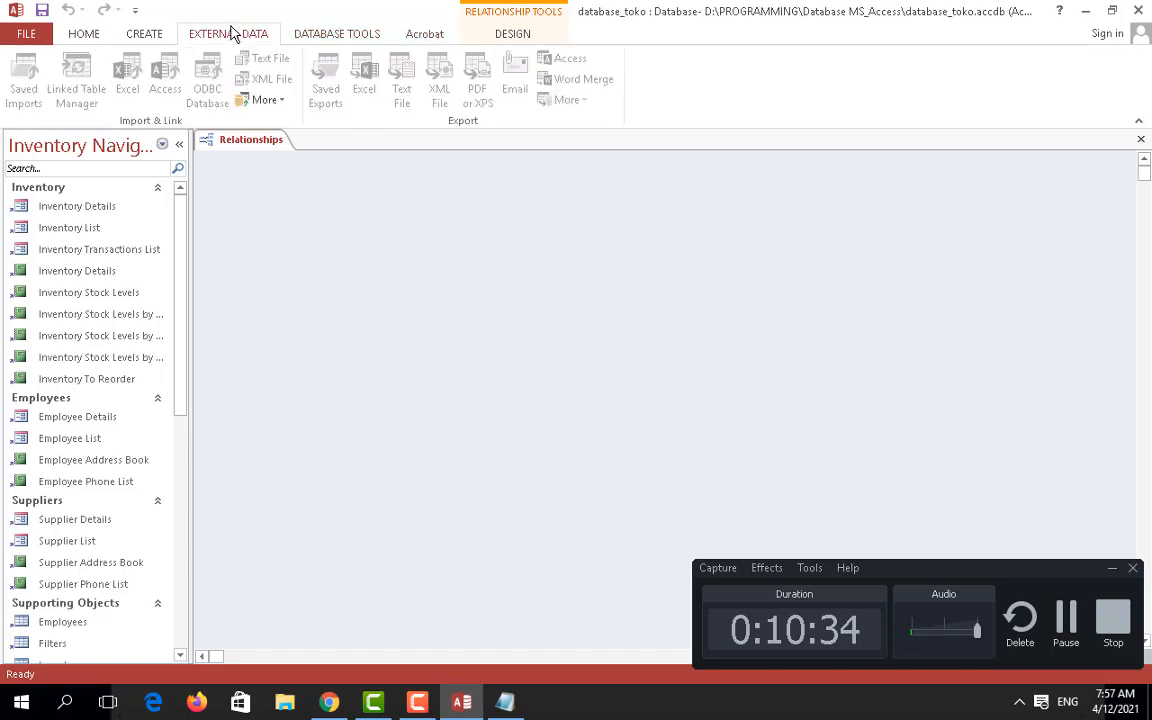
{"action": "left_click", "coordinate": [150, 36]}
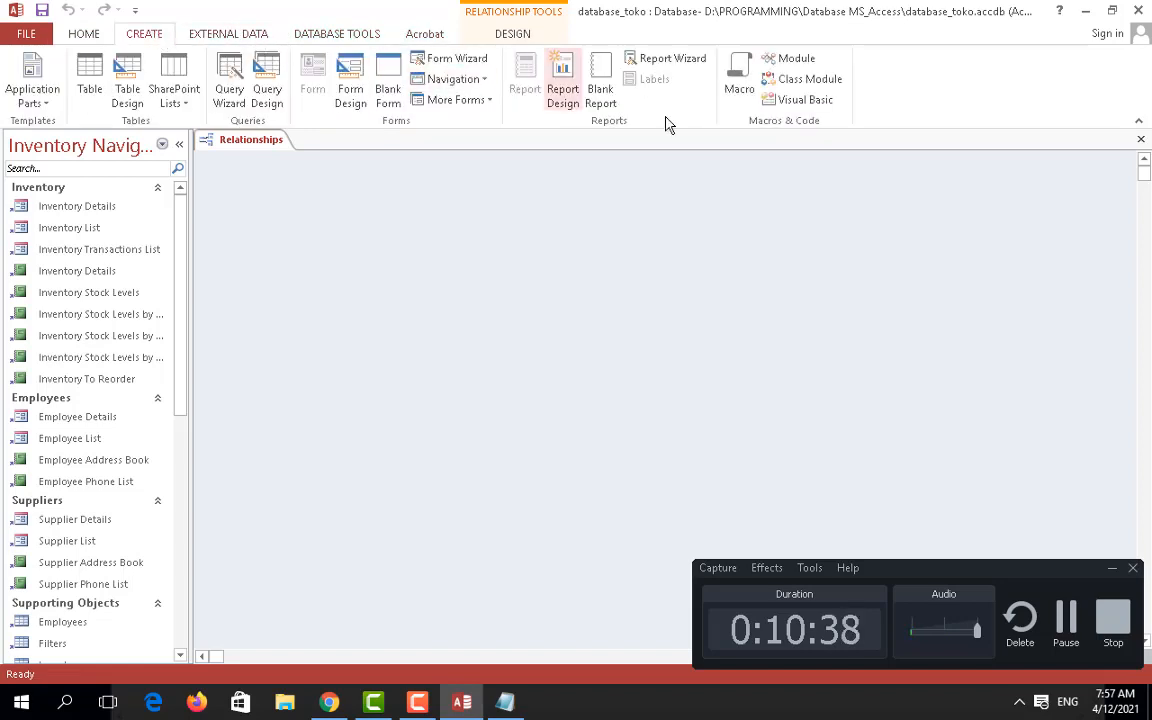
{"action": "left_click", "coordinate": [1071, 623]}
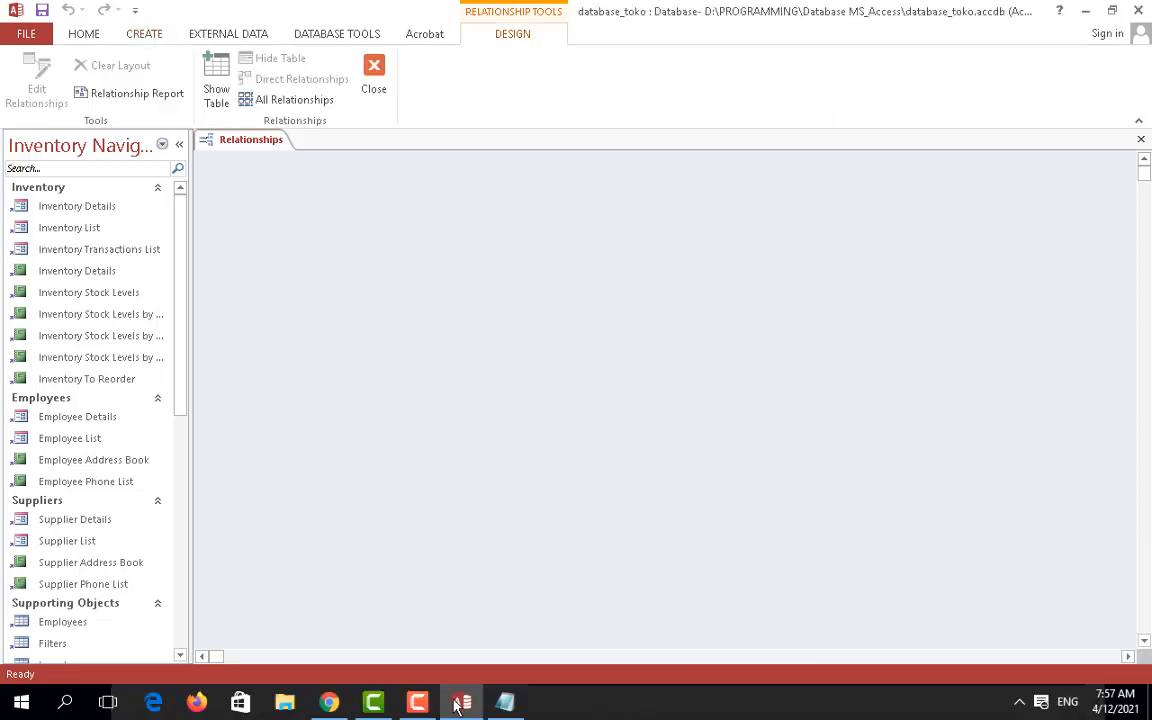
{"action": "left_click", "coordinate": [460, 703]}
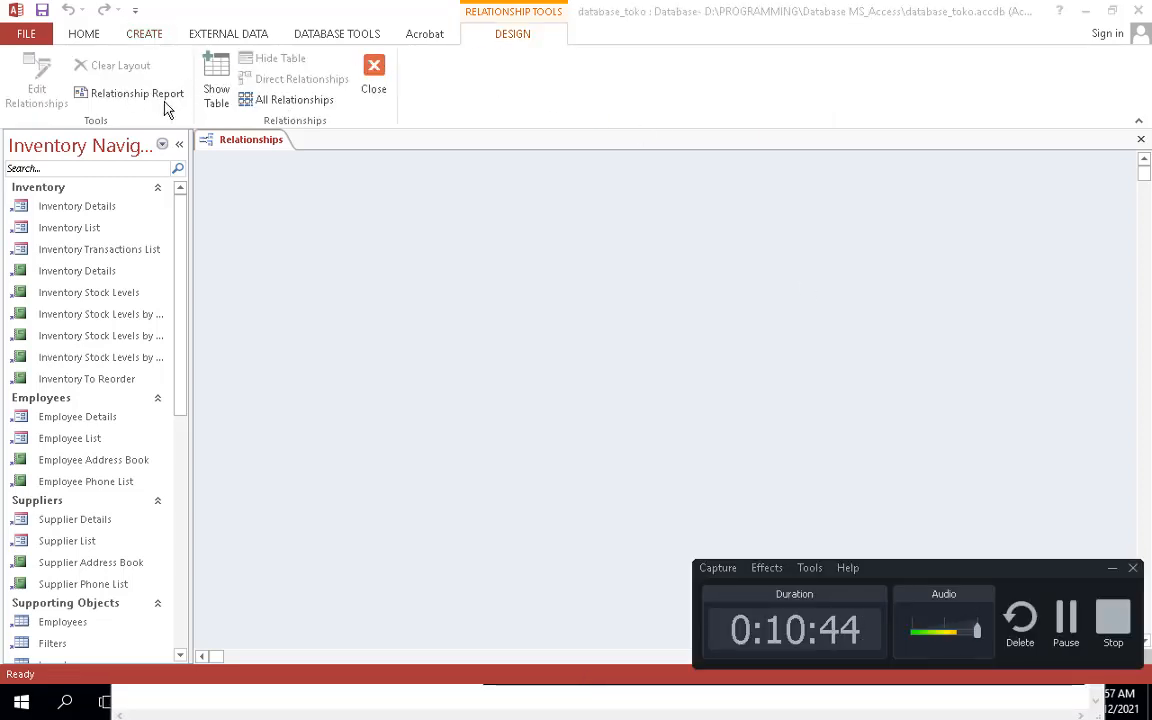
{"action": "left_click", "coordinate": [128, 96]}
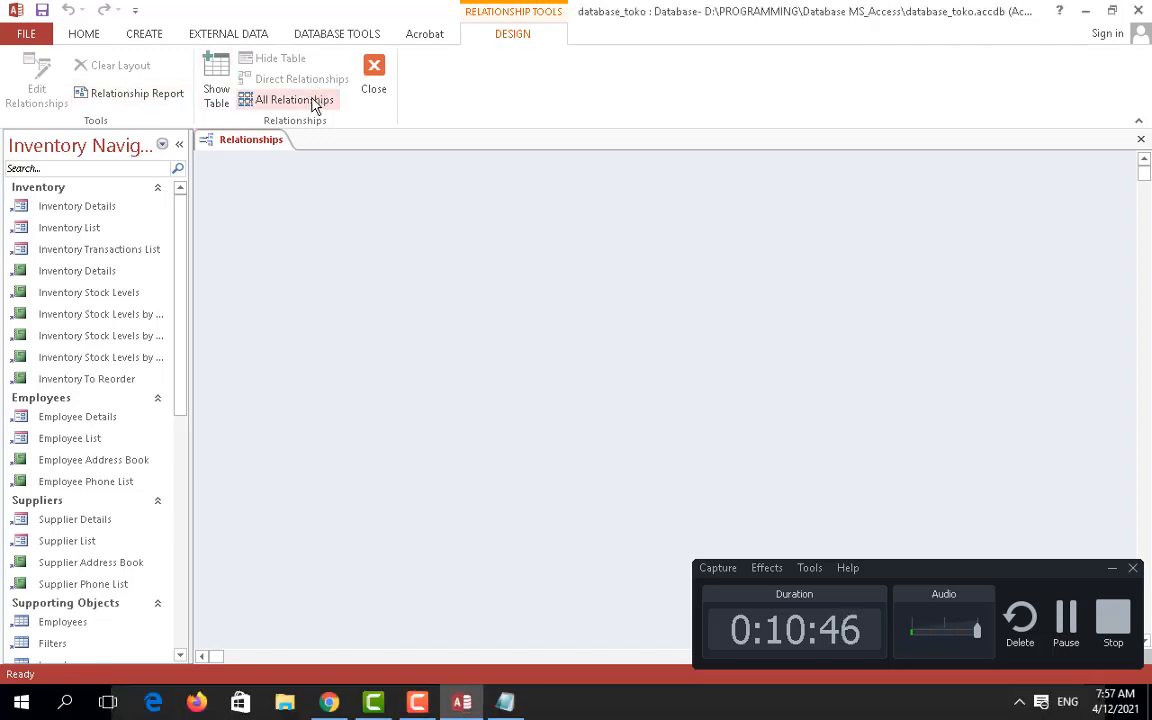
Step: Add the Pembeli, Nama_Barang and Hutang tables to the Relationships layout
{"action": "left_click", "coordinate": [216, 88]}
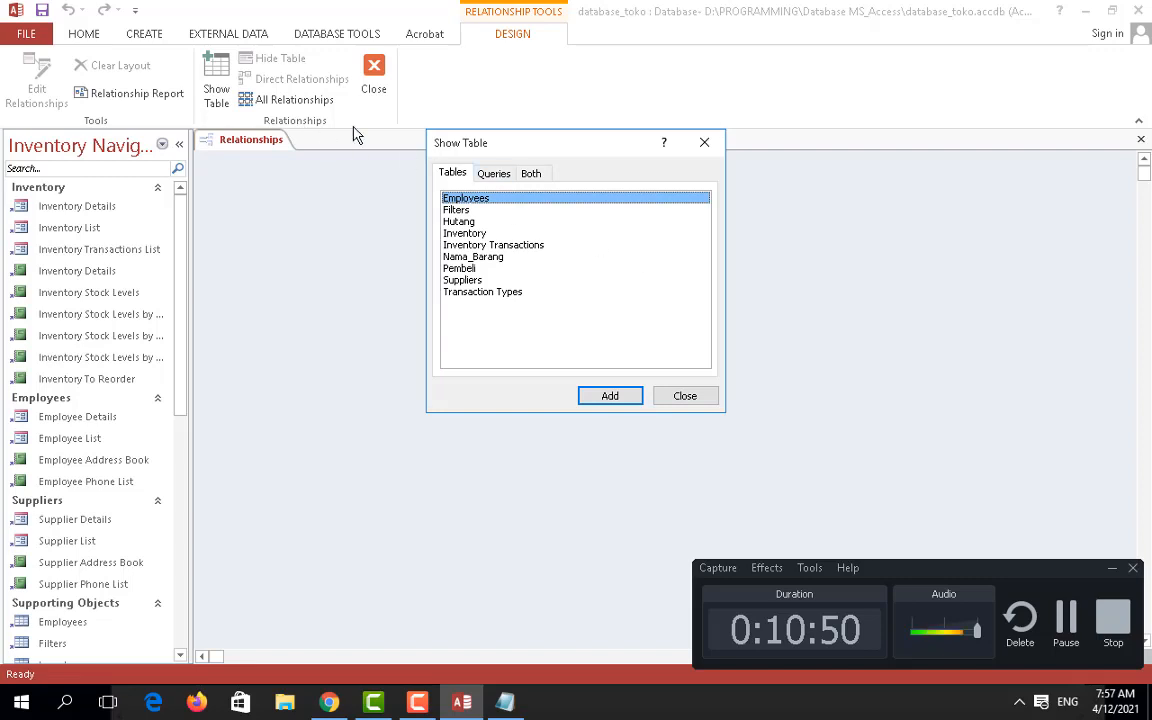
{"action": "left_click", "coordinate": [473, 256]}
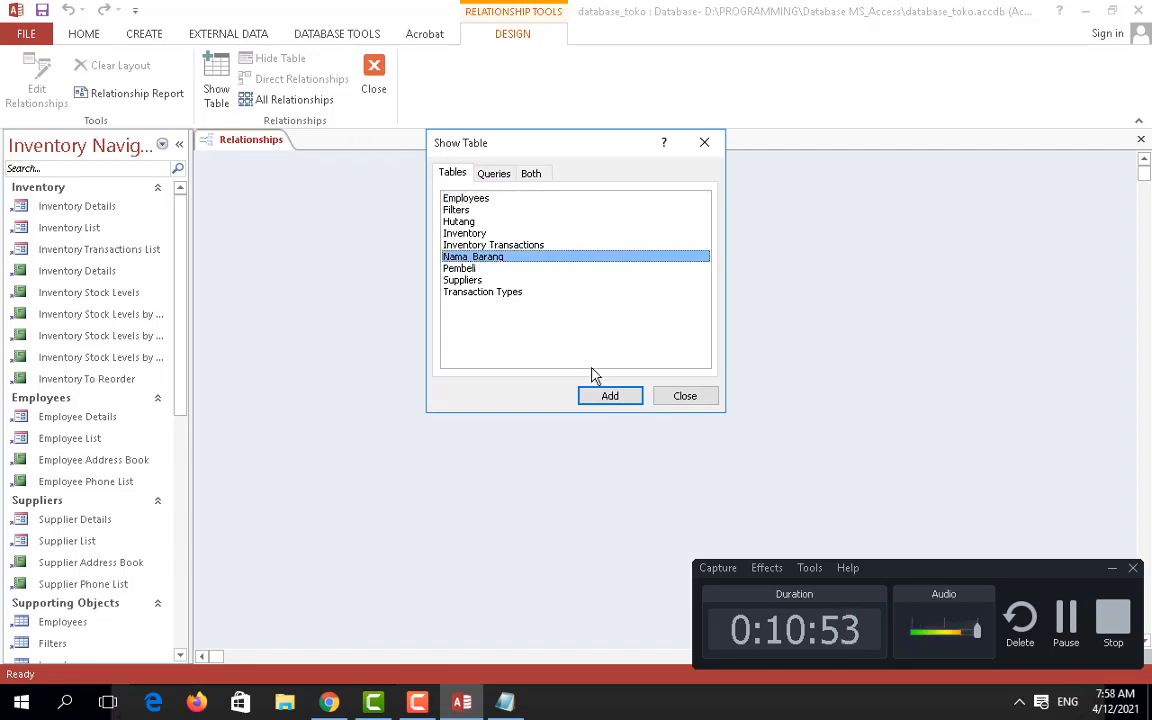
{"action": "left_click", "coordinate": [472, 268]}
{"action": "left_click", "coordinate": [604, 396]}
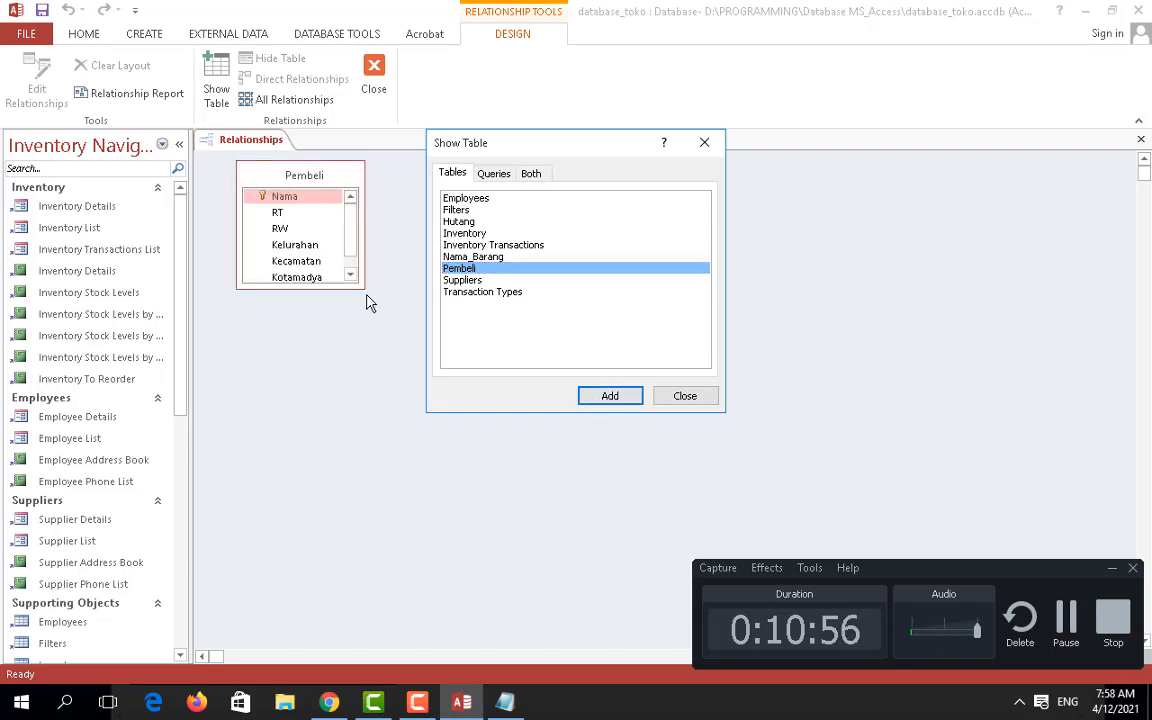
{"action": "left_click", "coordinate": [455, 256]}
{"action": "left_click", "coordinate": [608, 396]}
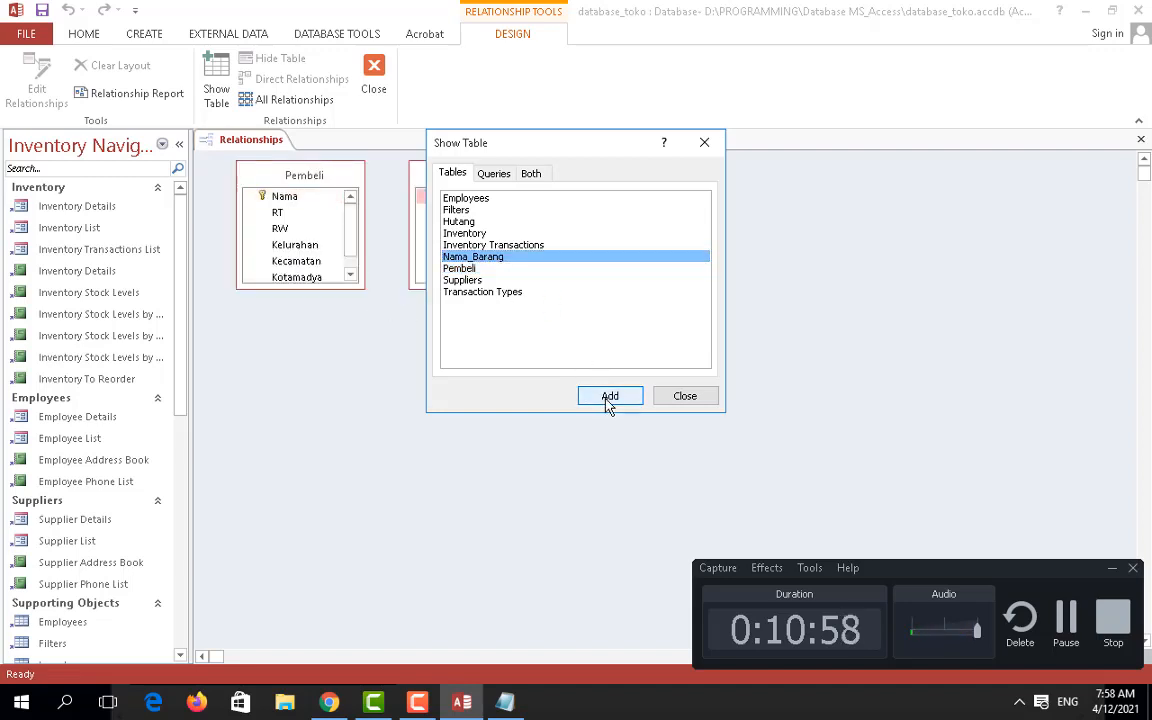
{"action": "left_click", "coordinate": [450, 221]}
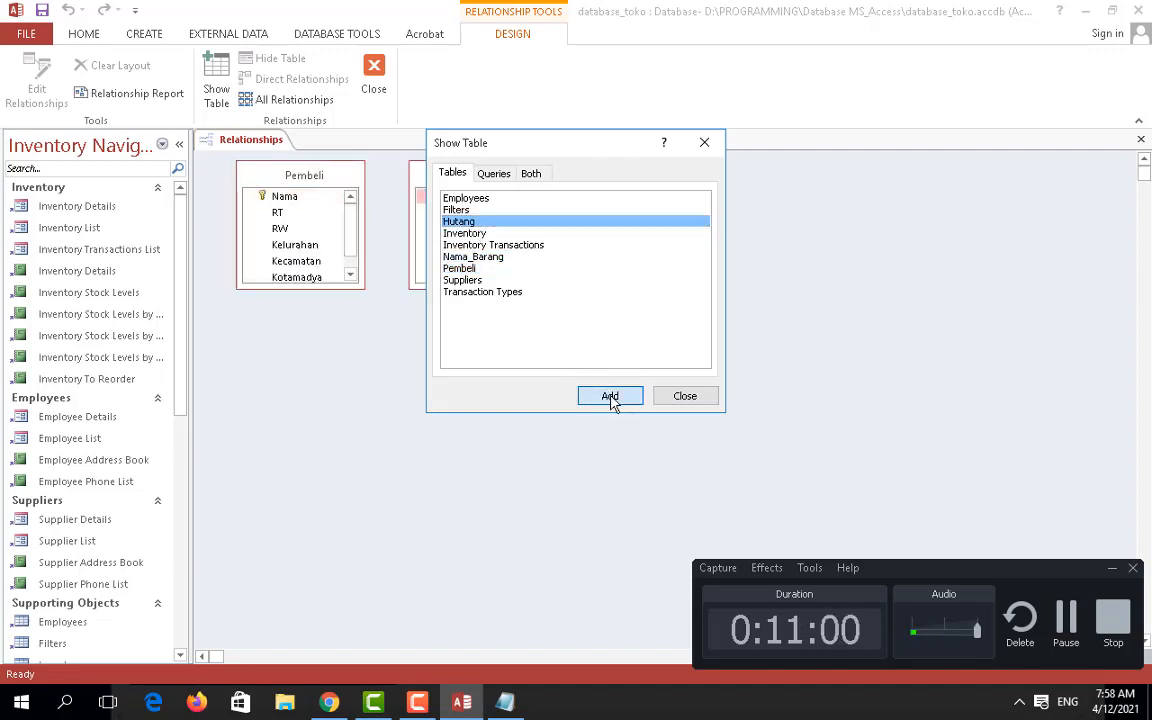
{"action": "left_click", "coordinate": [610, 396]}
{"action": "left_click", "coordinate": [664, 398]}
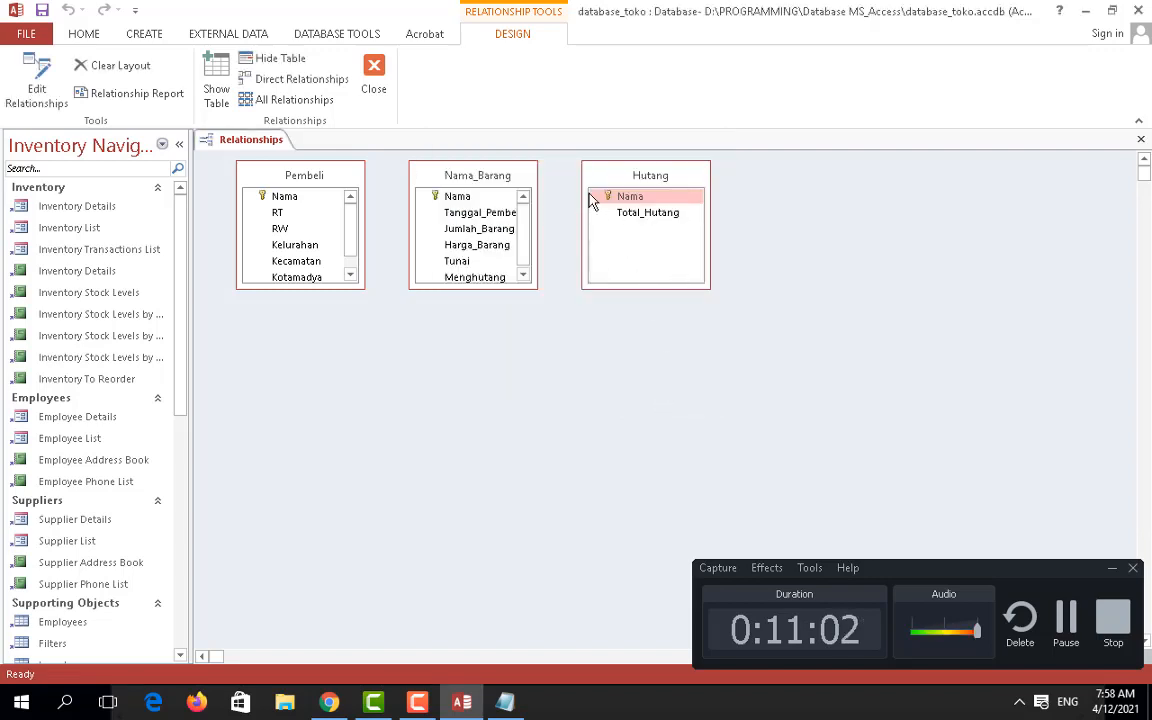
Step: Space the tables apart, enlarge Nama_Barang and Pembeli, and drag Pembeli.Nama onto Nama_Barang.Nama
{"action": "left_click_drag", "start_coordinate": [643, 177], "coordinate": [768, 174]}
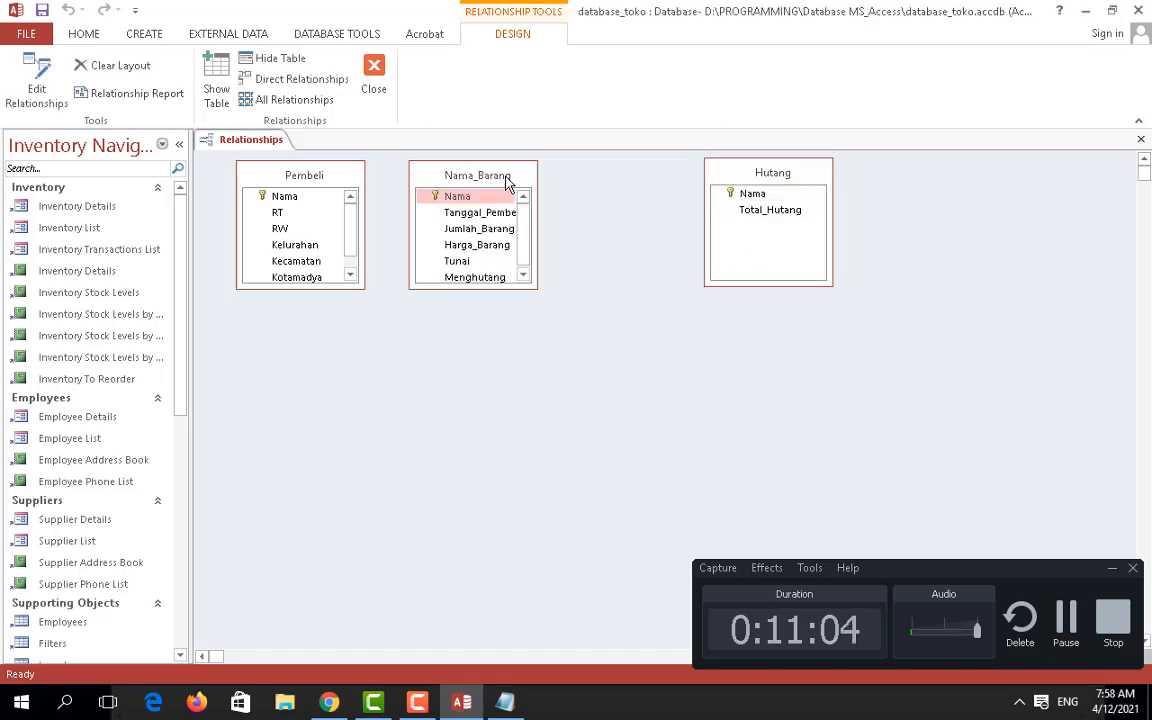
{"action": "left_click_drag", "start_coordinate": [508, 183], "coordinate": [552, 182]}
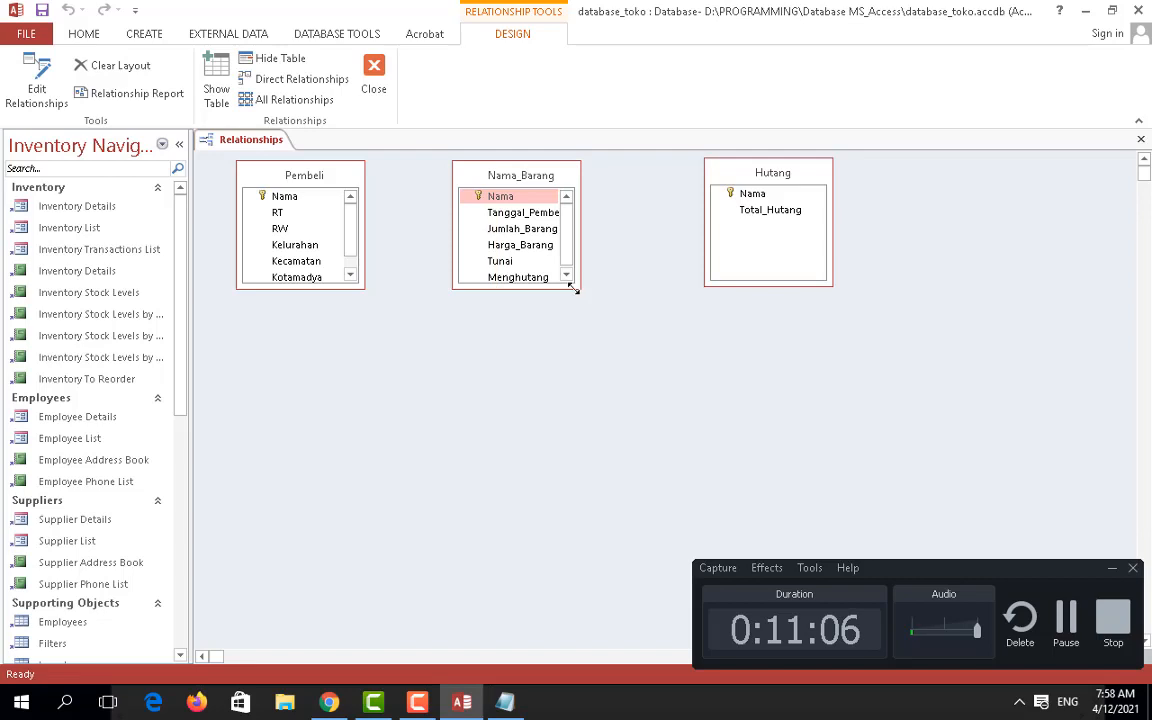
{"action": "left_click_drag", "start_coordinate": [574, 289], "coordinate": [631, 348]}
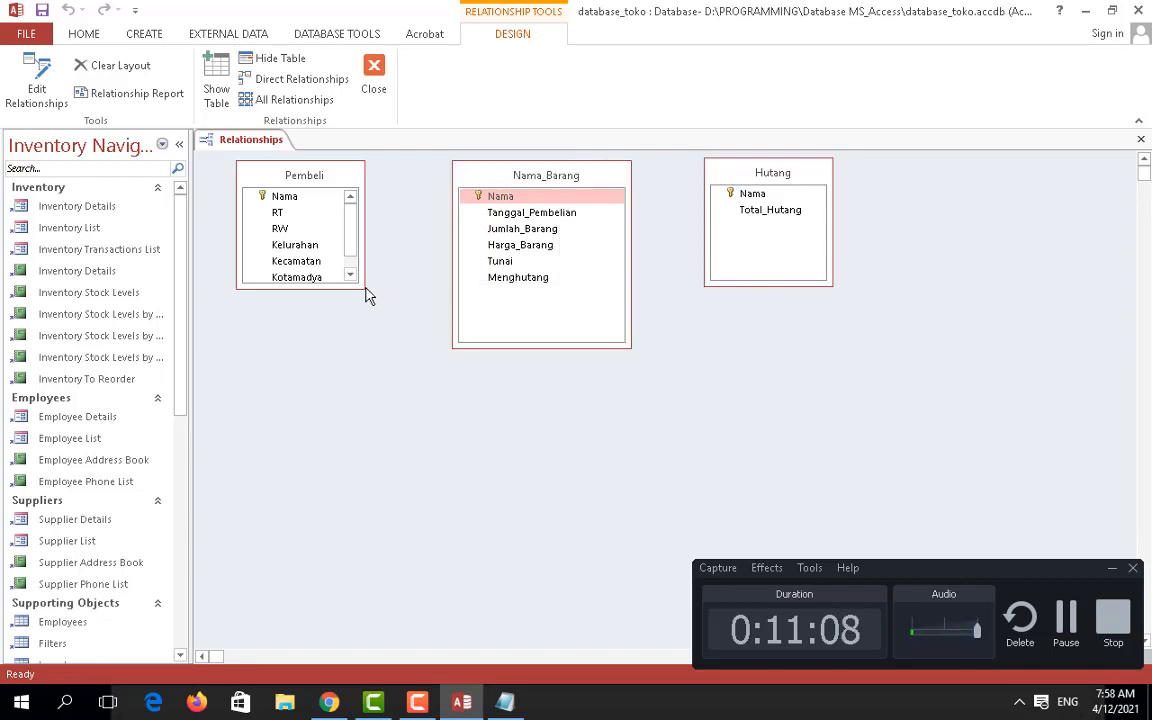
{"action": "left_click_drag", "start_coordinate": [366, 292], "coordinate": [409, 348]}
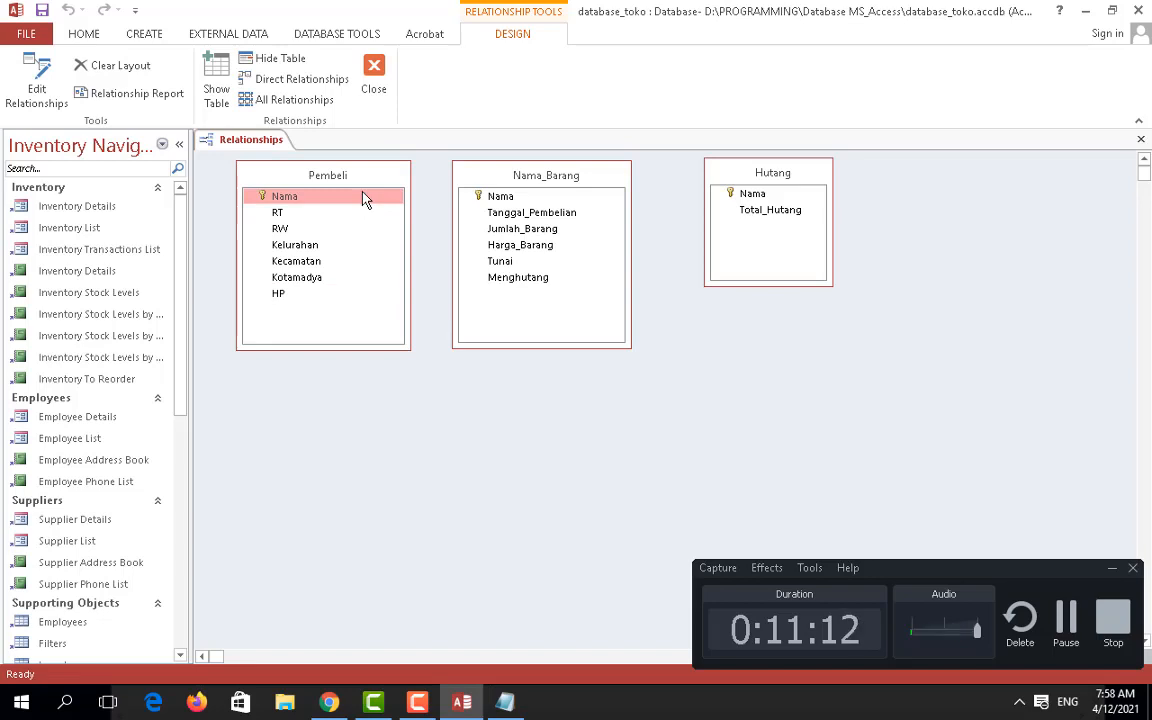
{"action": "left_click_drag", "start_coordinate": [342, 198], "coordinate": [470, 197]}
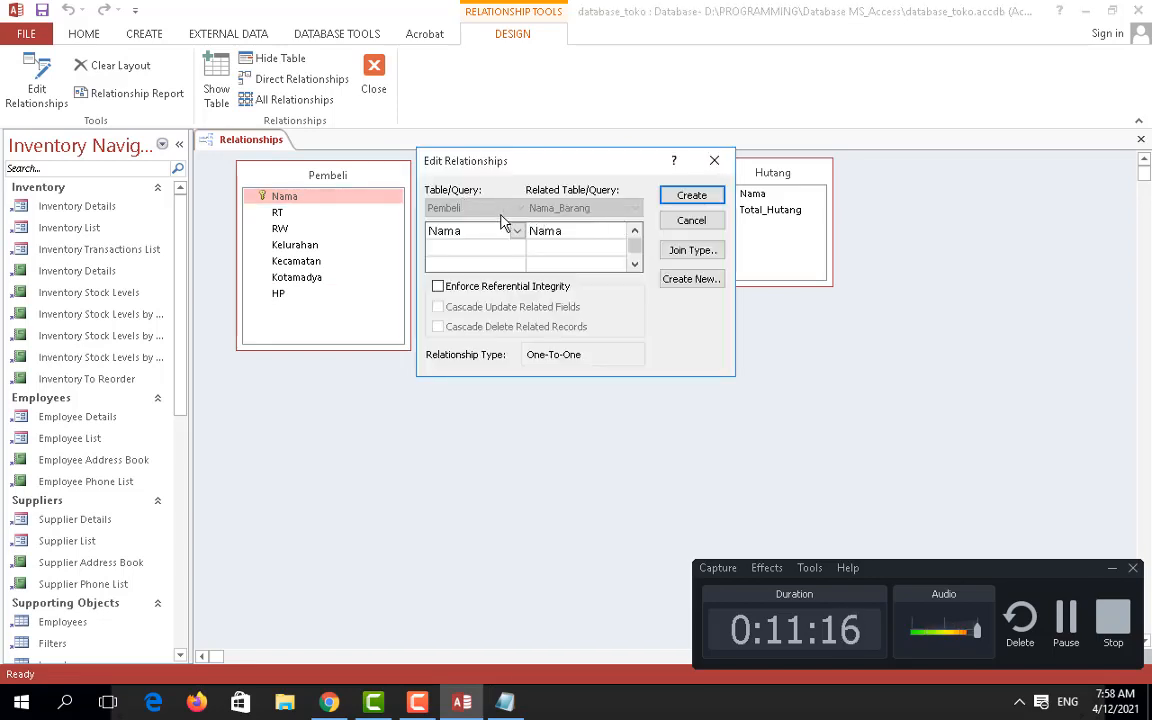
Step: Create the Pembeli to Nama_Barang relationship with the default join type
{"action": "left_click", "coordinate": [692, 250]}
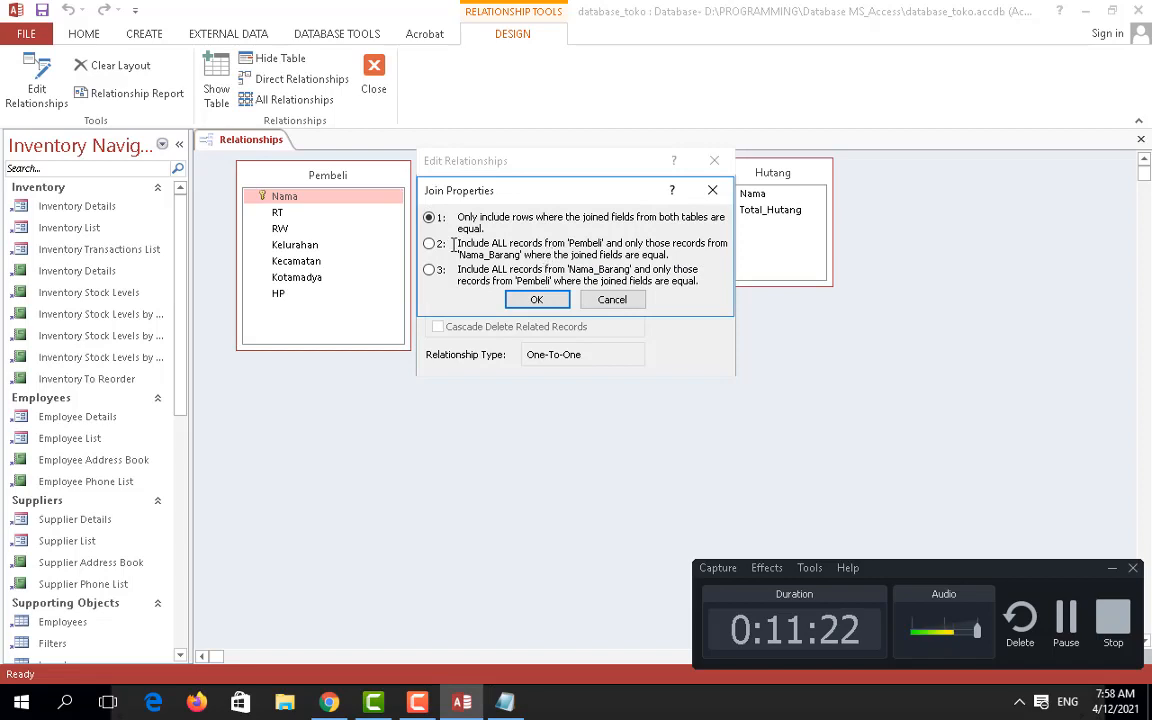
{"action": "left_click", "coordinate": [536, 299]}
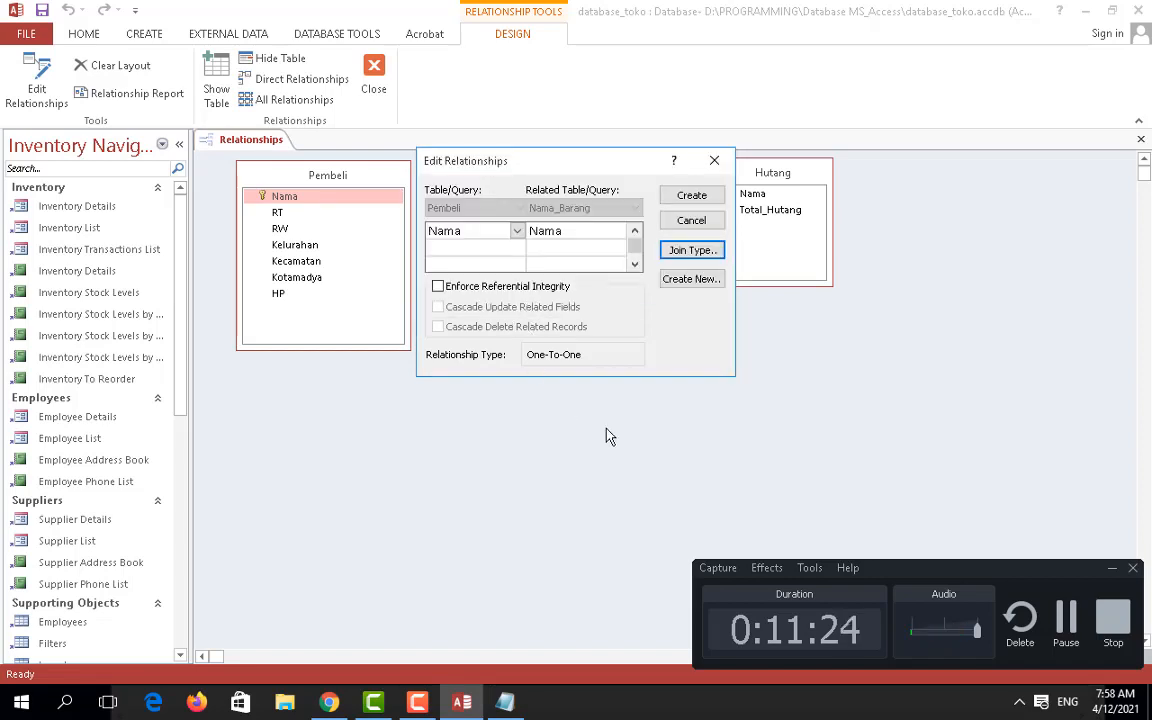
{"action": "left_click", "coordinate": [693, 197]}
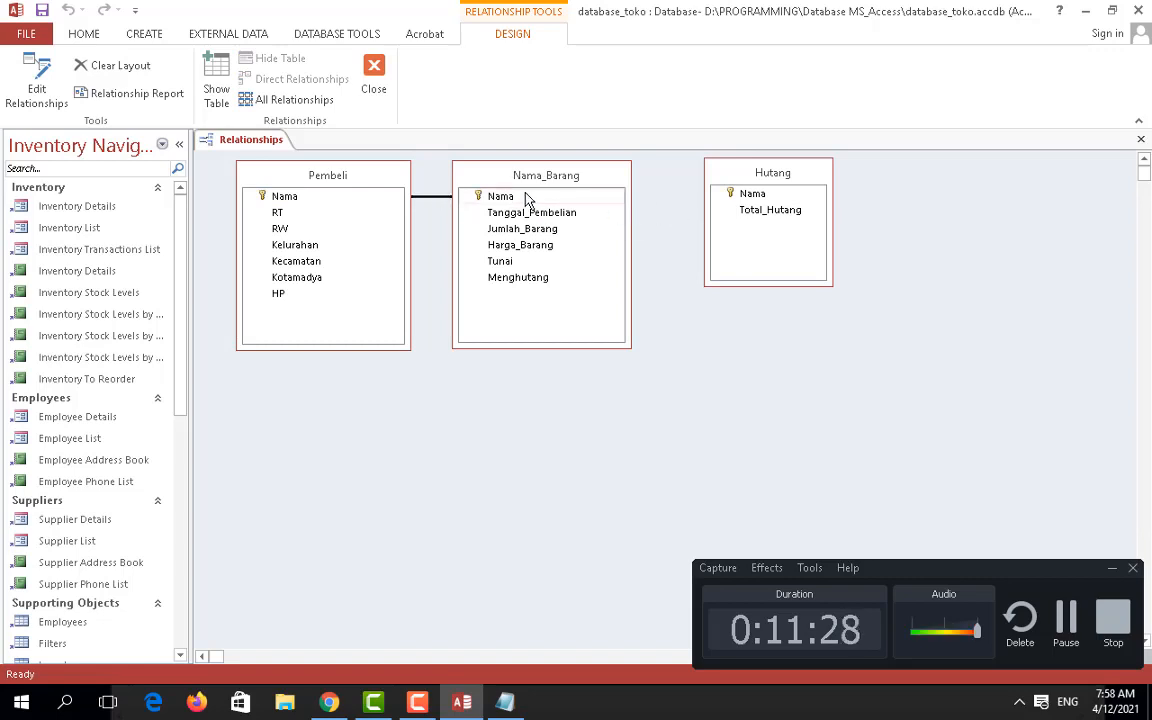
Step: Link Nama_Barang.Nama to Hutang.Nama and create that relationship
{"action": "left_click", "coordinate": [550, 197]}
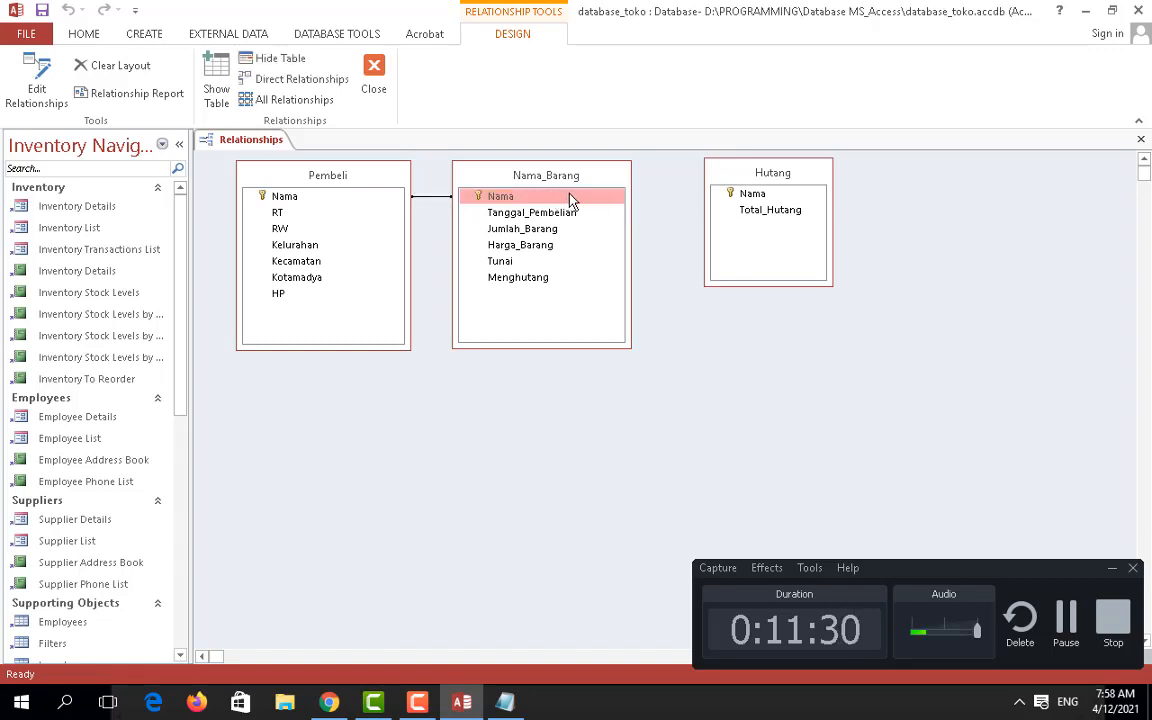
{"action": "left_click_drag", "start_coordinate": [571, 199], "coordinate": [750, 196]}
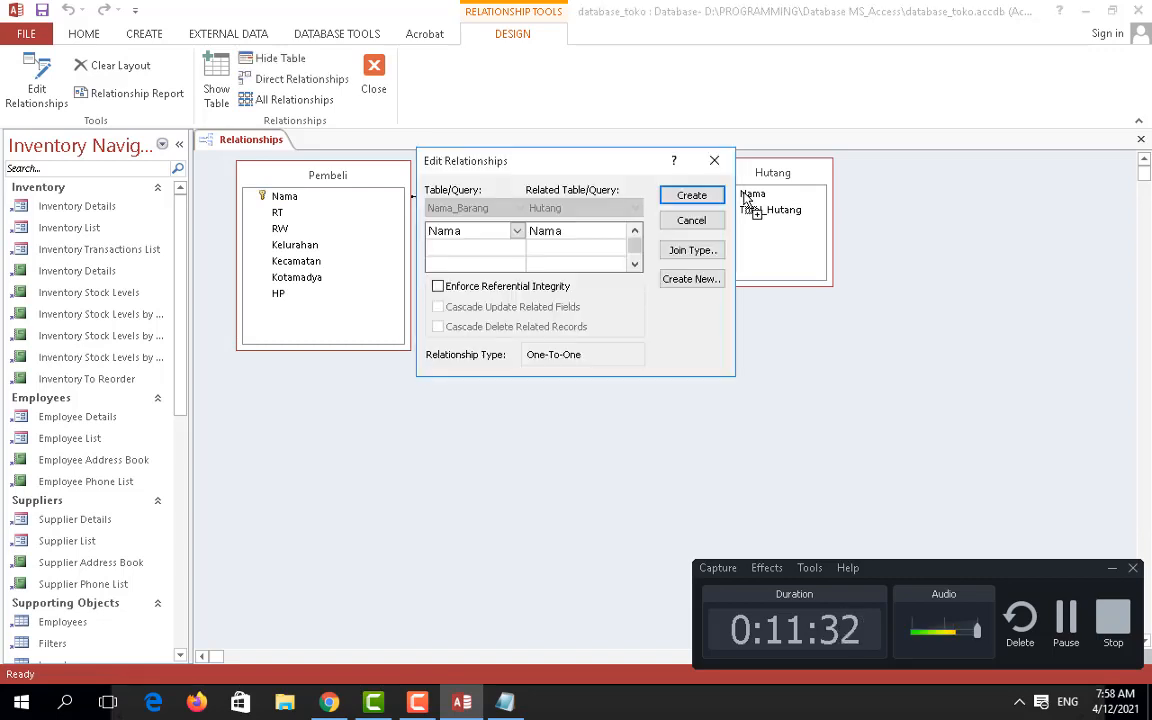
{"action": "left_click", "coordinate": [691, 196]}
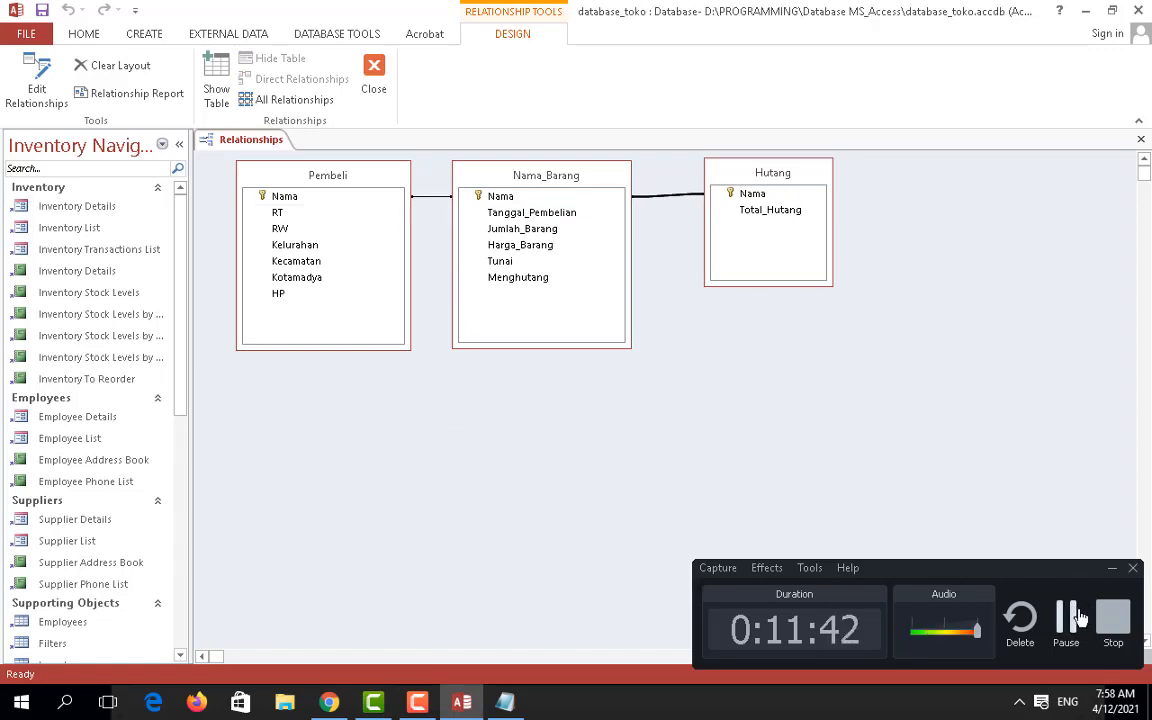
Step: Create a new blank Form1 in Design View with Form Design
{"action": "left_click", "coordinate": [1068, 617]}
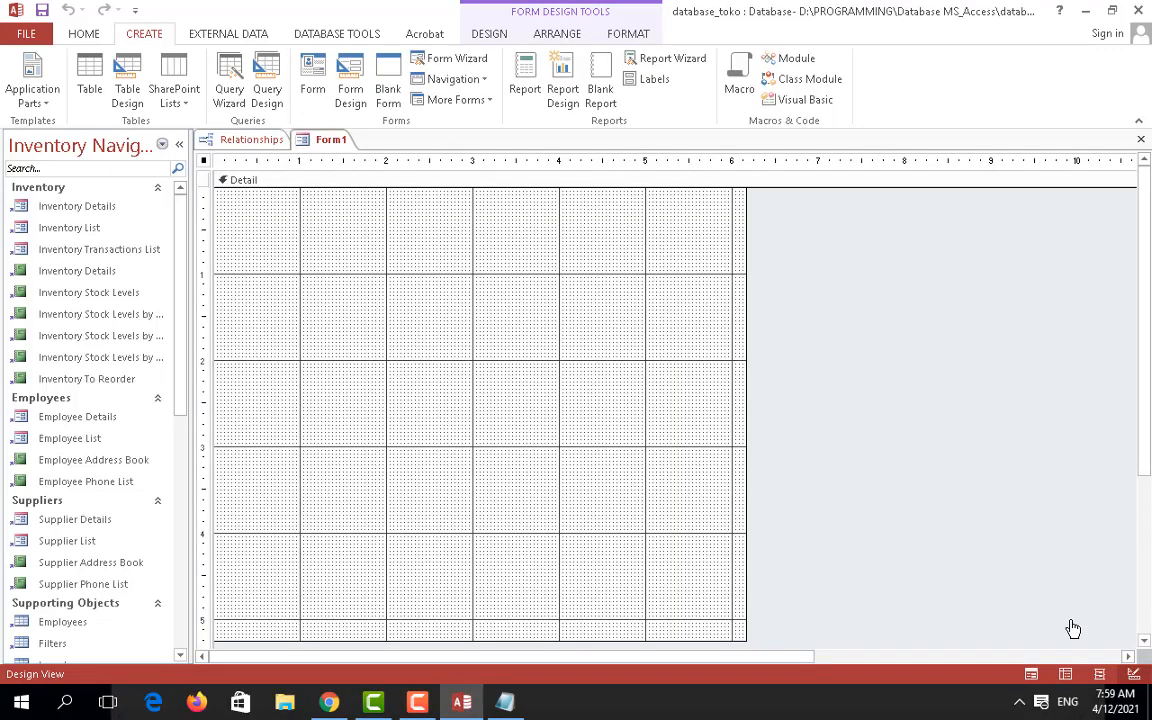
{"action": "left_click", "coordinate": [427, 700]}
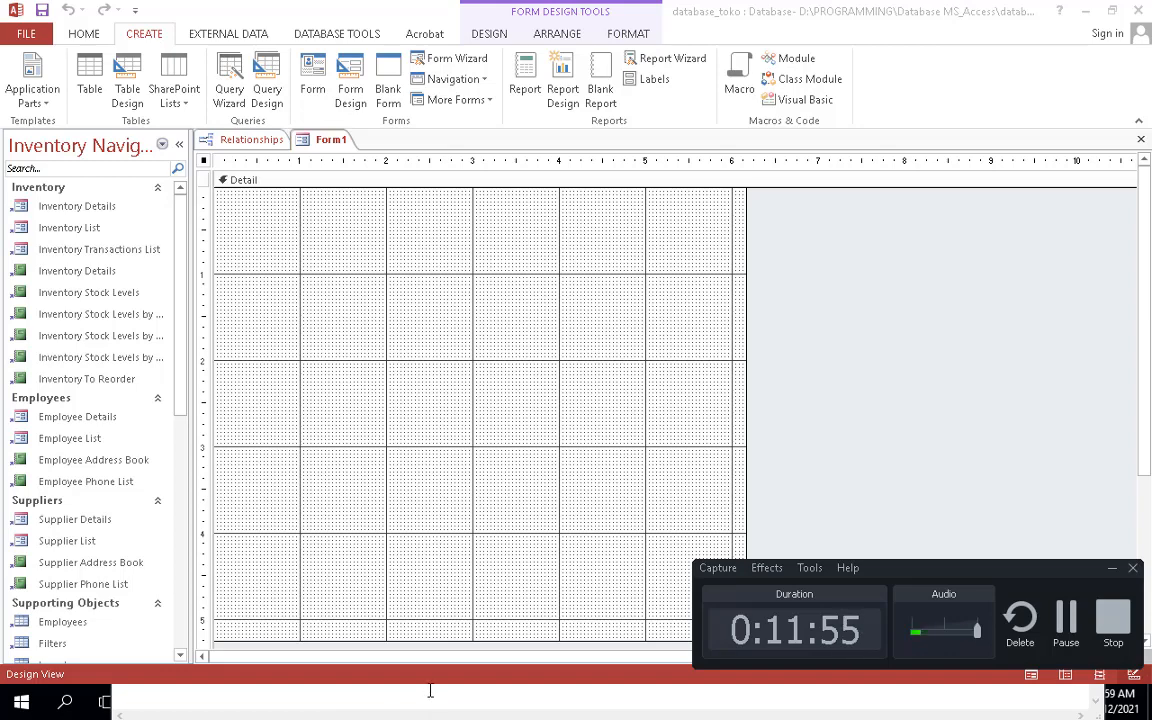
{"action": "key", "text": "super"}
Step: Scroll the Chrome tutorial to the finished Data Pembeli form screenshot, then return to Access
{"action": "left_click", "coordinate": [329, 708]}
{"action": "scroll", "coordinate": [378, 450], "scroll_direction": "up", "scroll_amount": 12}
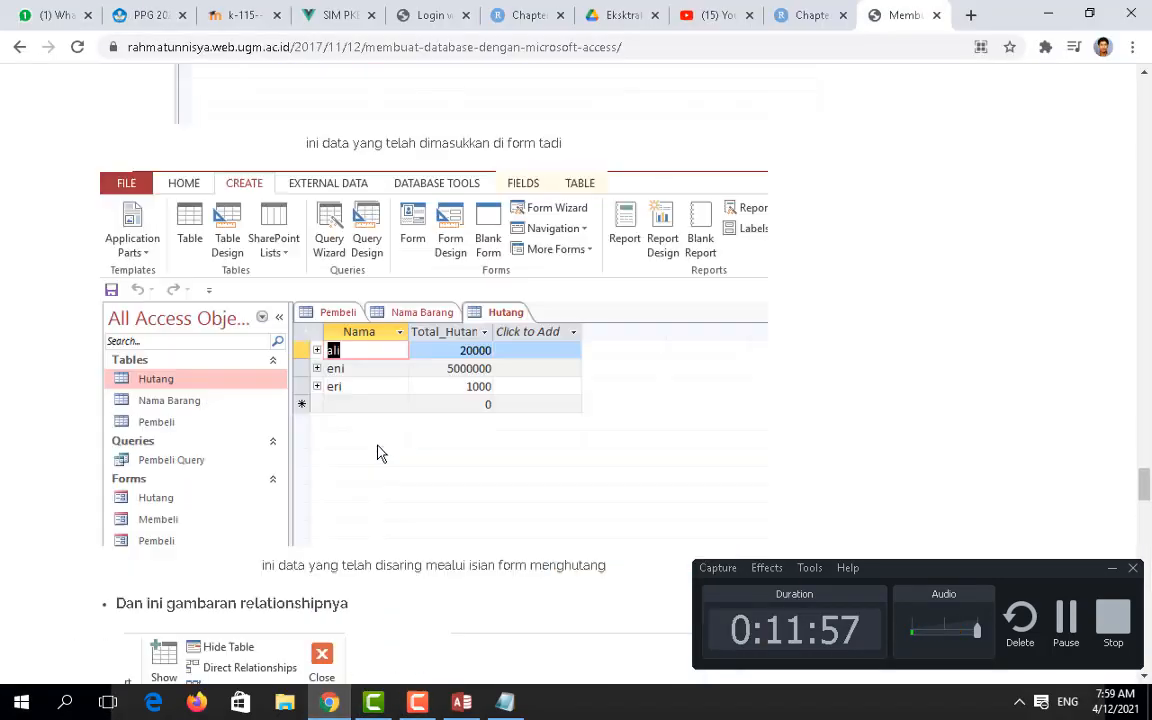
{"action": "scroll", "coordinate": [385, 446], "scroll_direction": "up", "scroll_amount": 5}
{"action": "scroll", "coordinate": [406, 436], "scroll_direction": "up", "scroll_amount": 1}
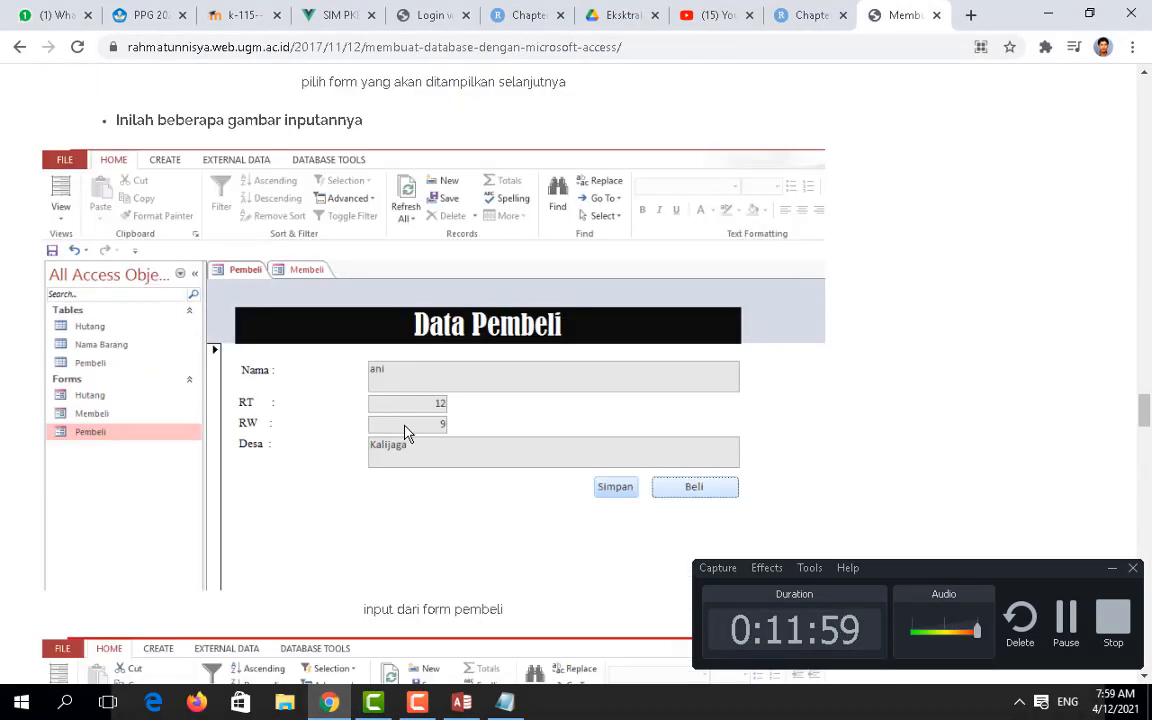
{"action": "scroll", "coordinate": [405, 436], "scroll_direction": "down", "scroll_amount": 2}
{"action": "scroll", "coordinate": [410, 380], "scroll_direction": "up", "scroll_amount": 5}
{"action": "scroll", "coordinate": [412, 373], "scroll_direction": "up", "scroll_amount": 1}
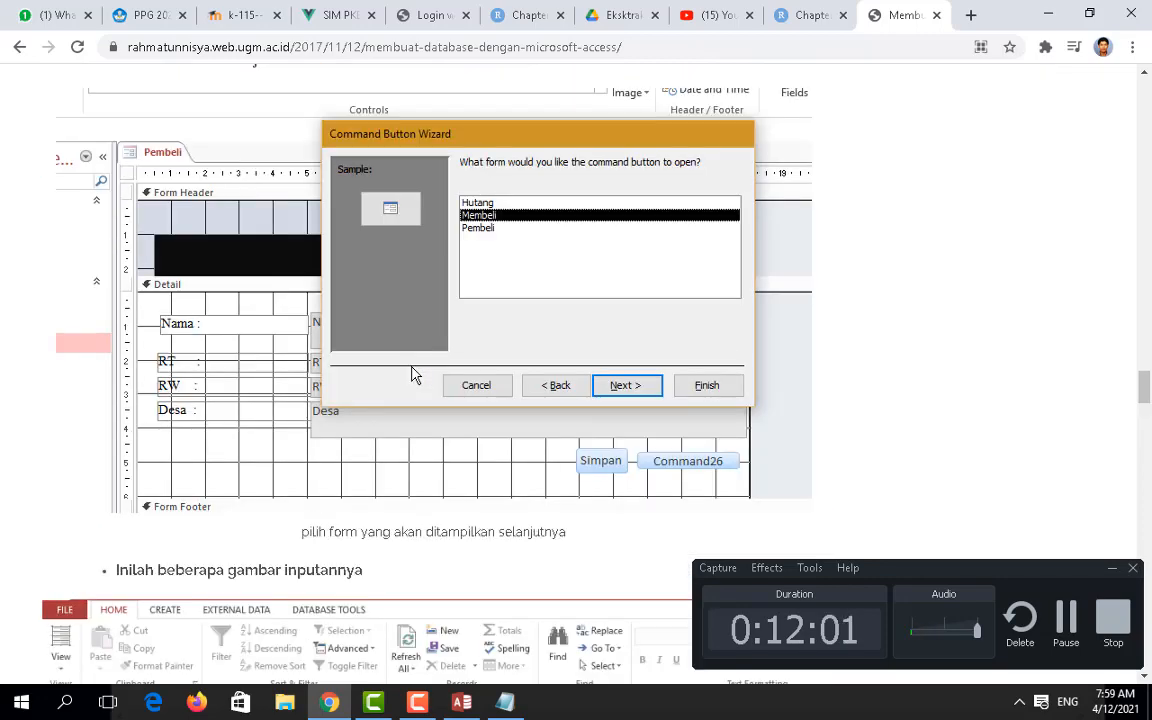
{"action": "scroll", "coordinate": [422, 355], "scroll_direction": "down", "scroll_amount": 1}
{"action": "scroll", "coordinate": [422, 355], "scroll_direction": "down", "scroll_amount": 4}
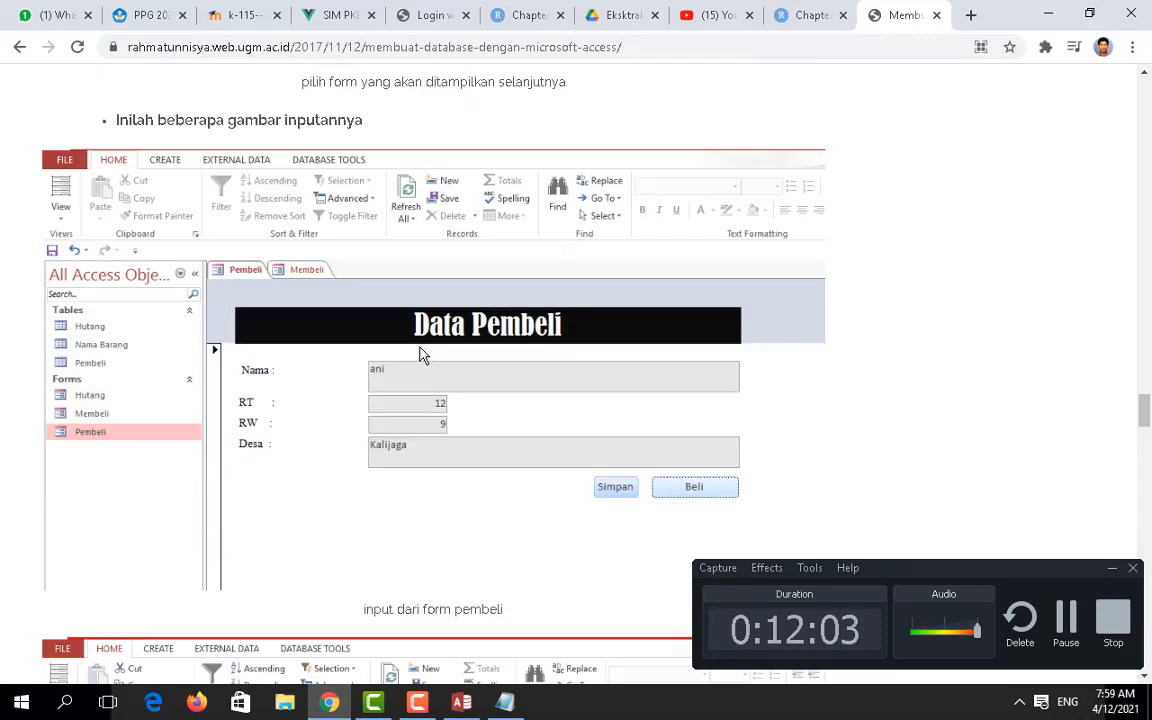
{"action": "scroll", "coordinate": [420, 353], "scroll_direction": "down", "scroll_amount": 2}
{"action": "scroll", "coordinate": [460, 290], "scroll_direction": "up", "scroll_amount": 1}
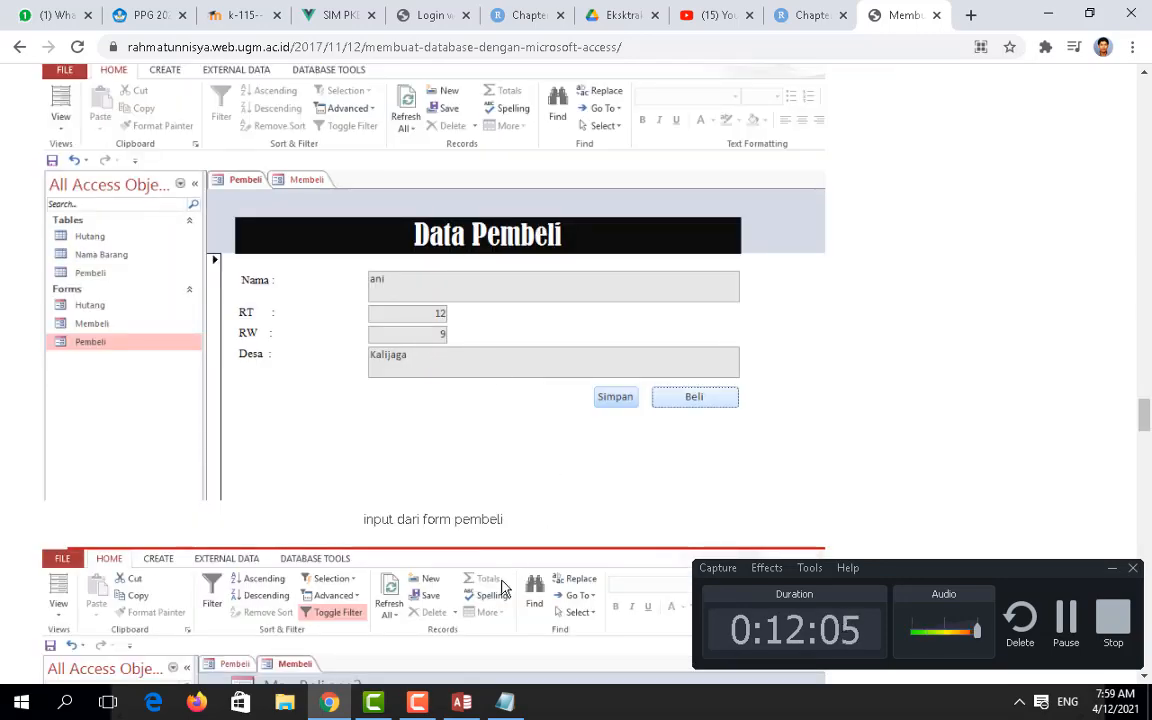
{"action": "mouse_move", "coordinate": [461, 703]}
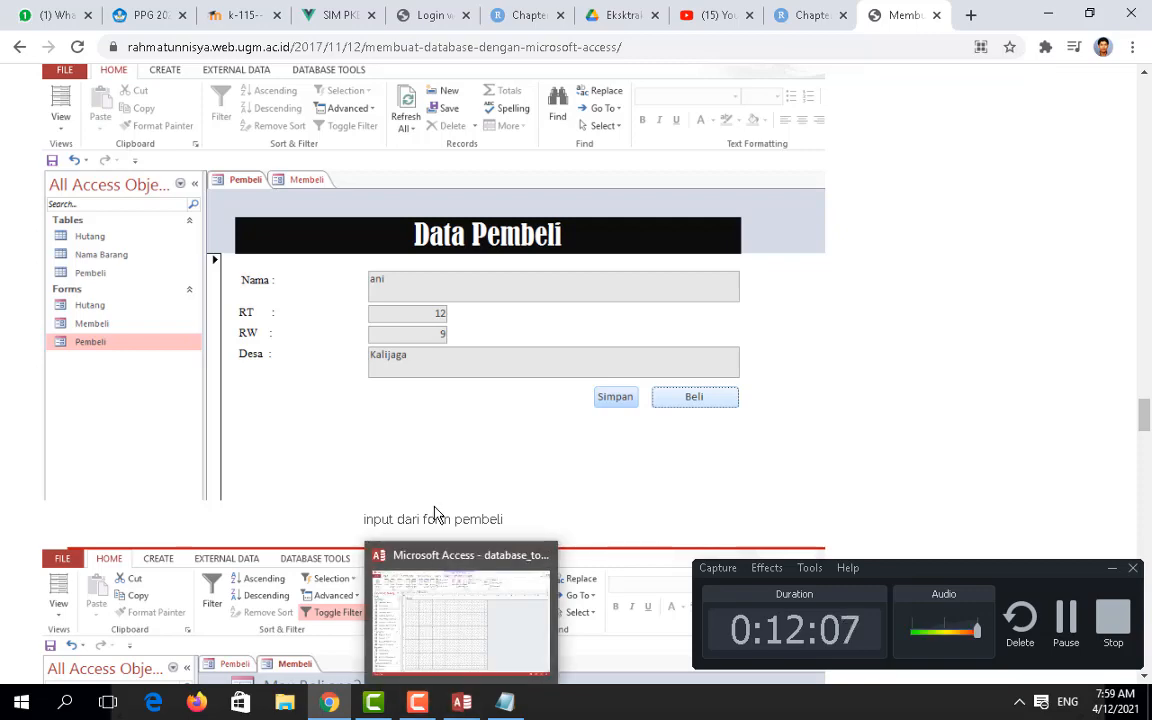
{"action": "left_click", "coordinate": [461, 703]}
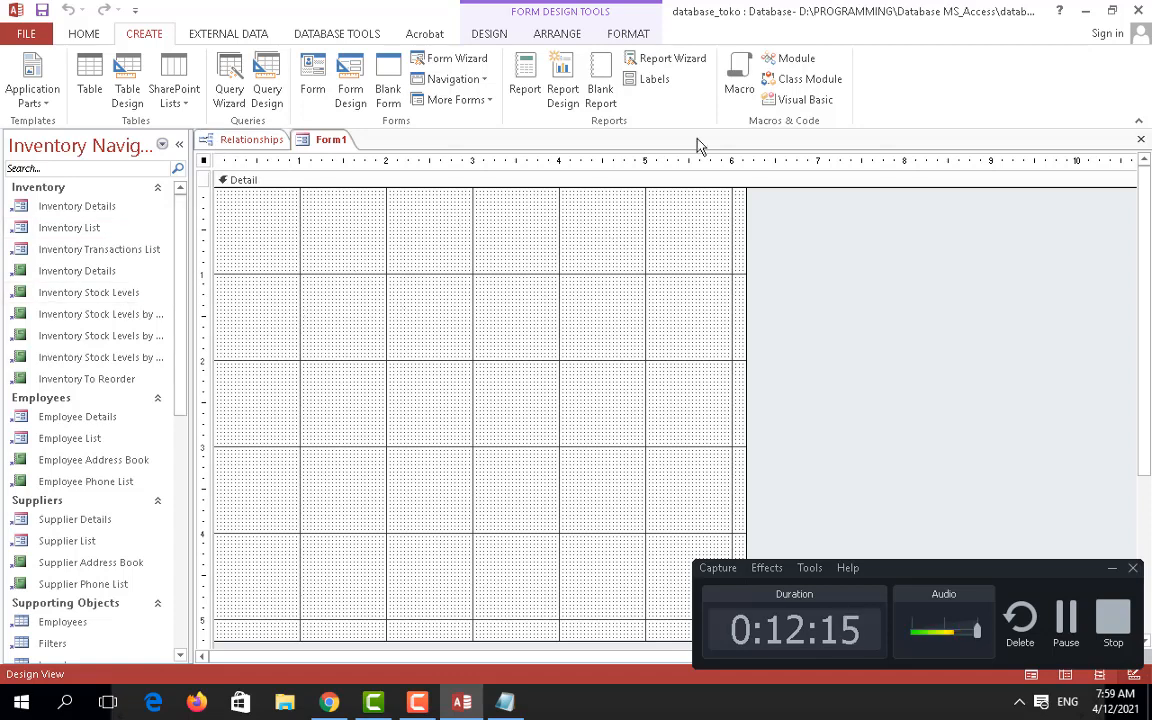
Step: Put Form1 back in Design View and show the DESIGN tab's form controls
{"action": "left_click", "coordinate": [626, 36]}
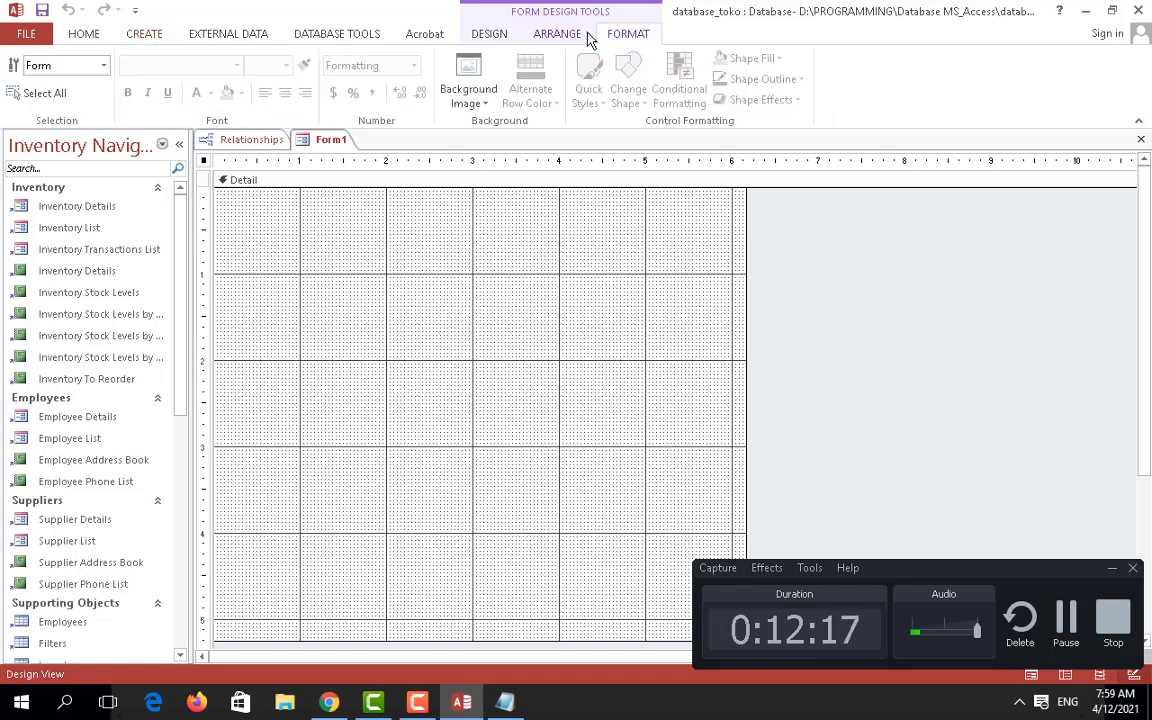
{"action": "left_click", "coordinate": [578, 37]}
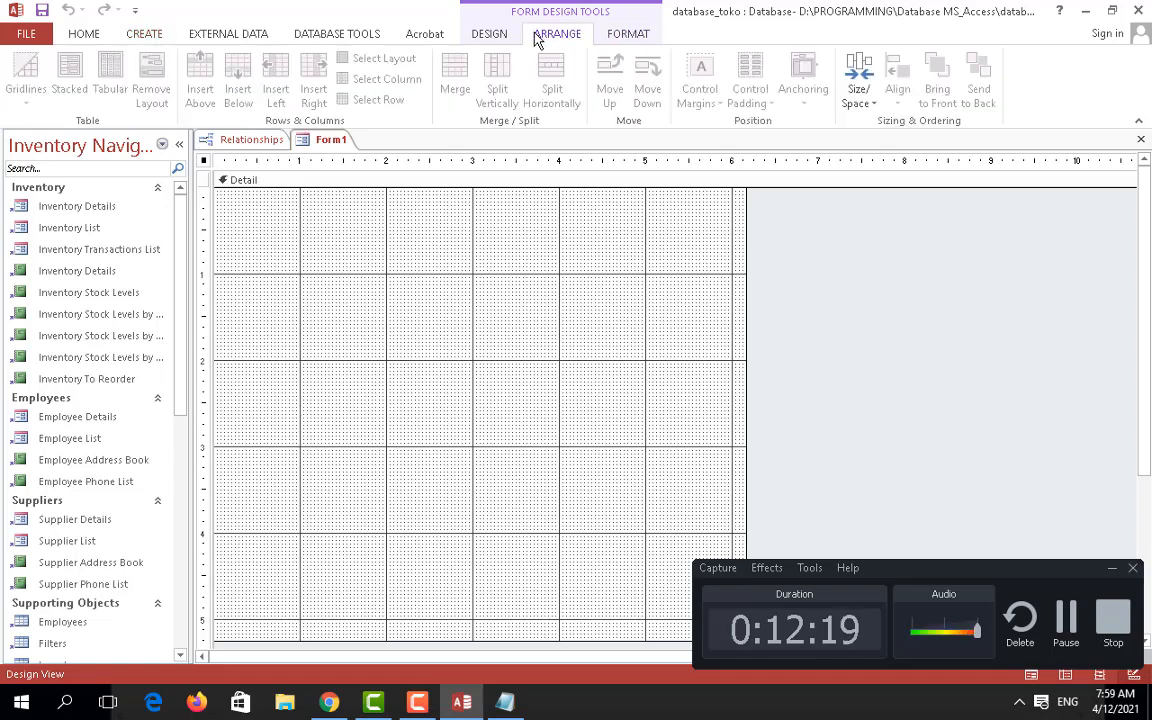
{"action": "left_click", "coordinate": [504, 36]}
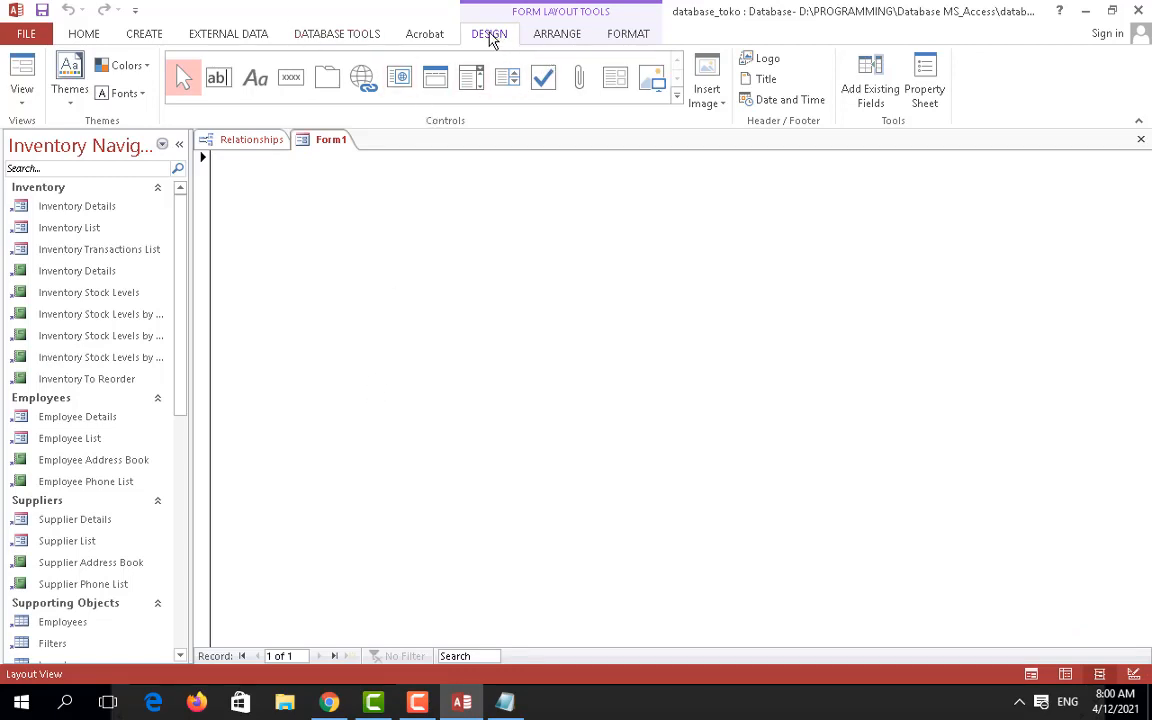
{"action": "left_click", "coordinate": [22, 98]}
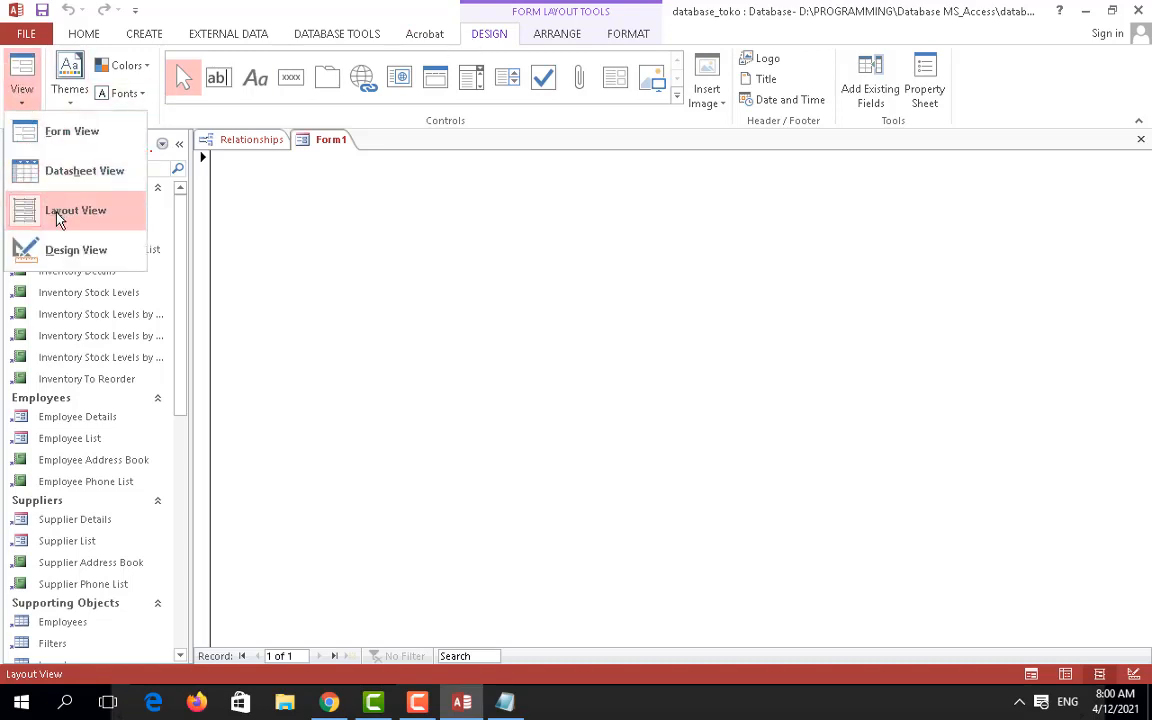
{"action": "left_click", "coordinate": [62, 250]}
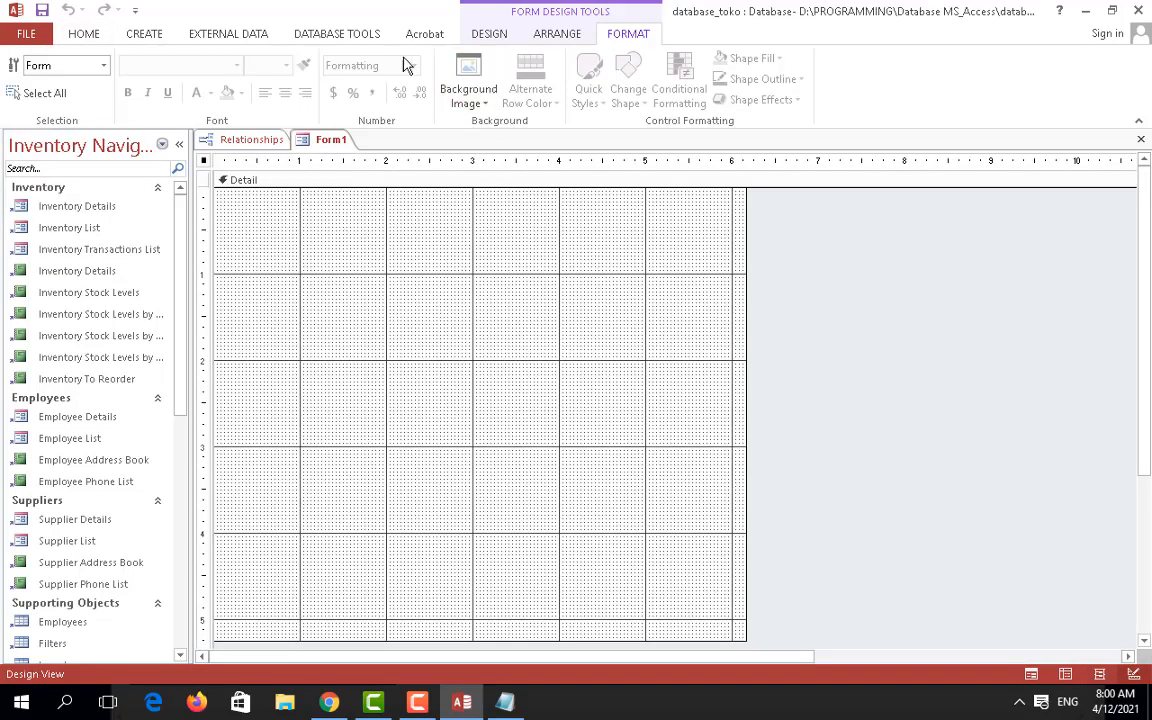
{"action": "left_click", "coordinate": [488, 34]}
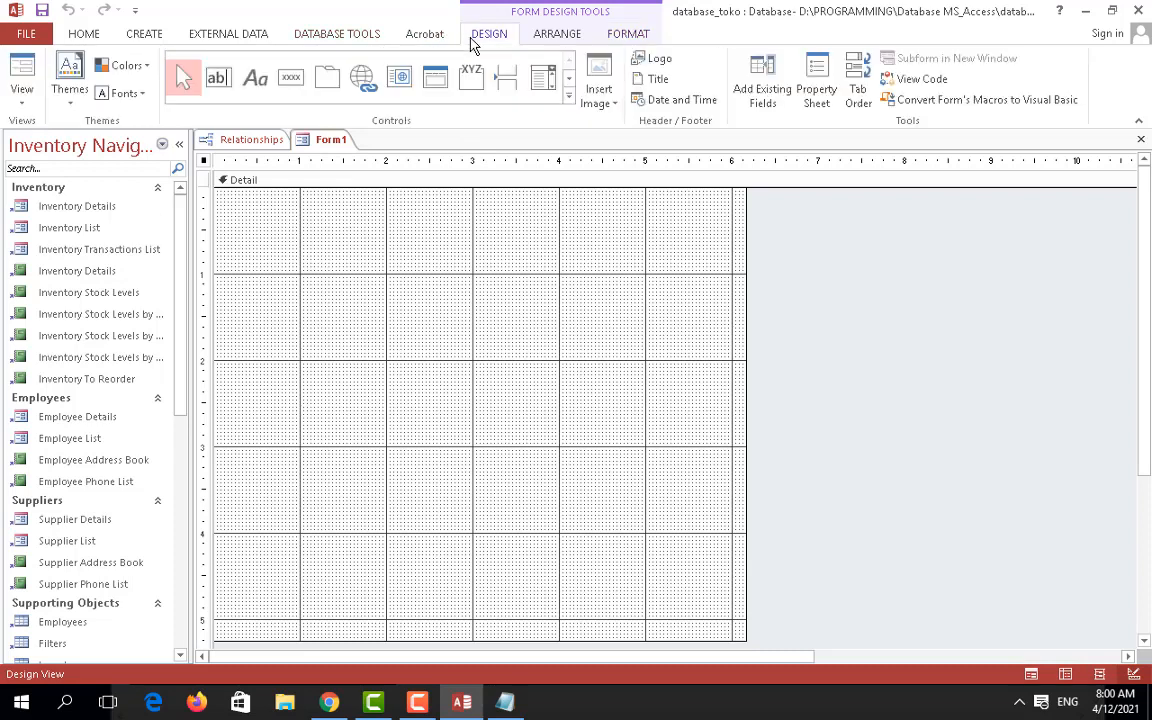
Step: Draw a wide label at the top of the Detail section reading DATA PEMBELI
{"action": "left_click", "coordinate": [255, 80]}
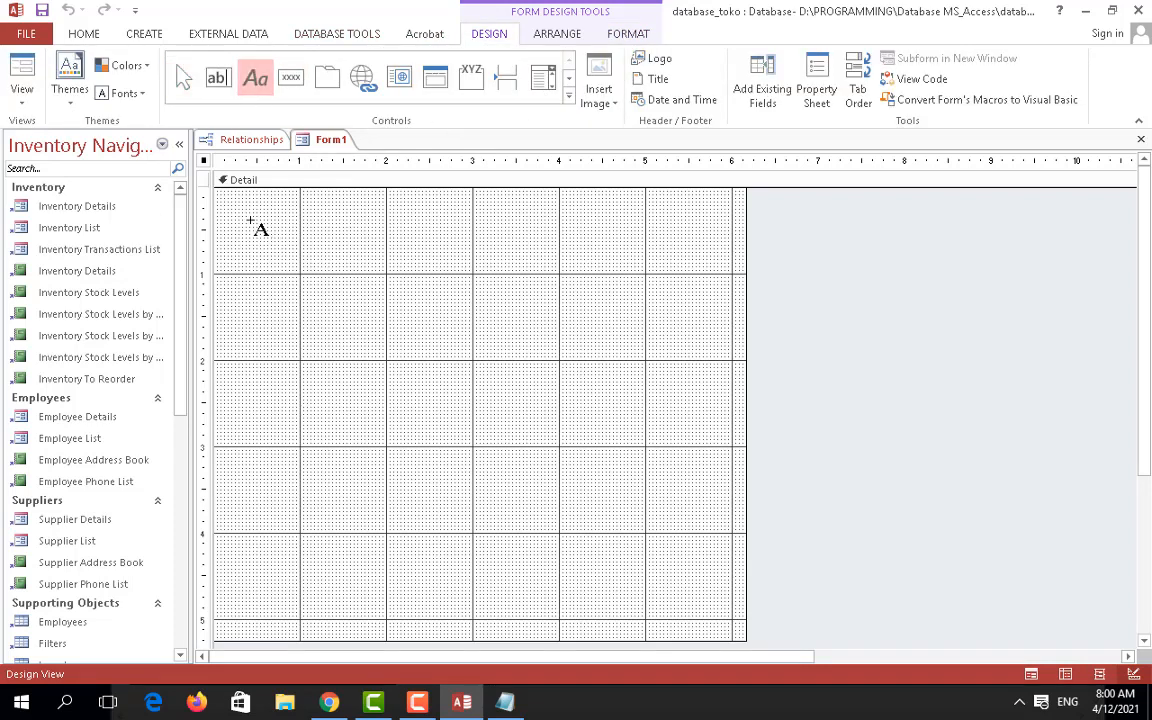
{"action": "left_click_drag", "start_coordinate": [250, 220], "coordinate": [700, 281]}
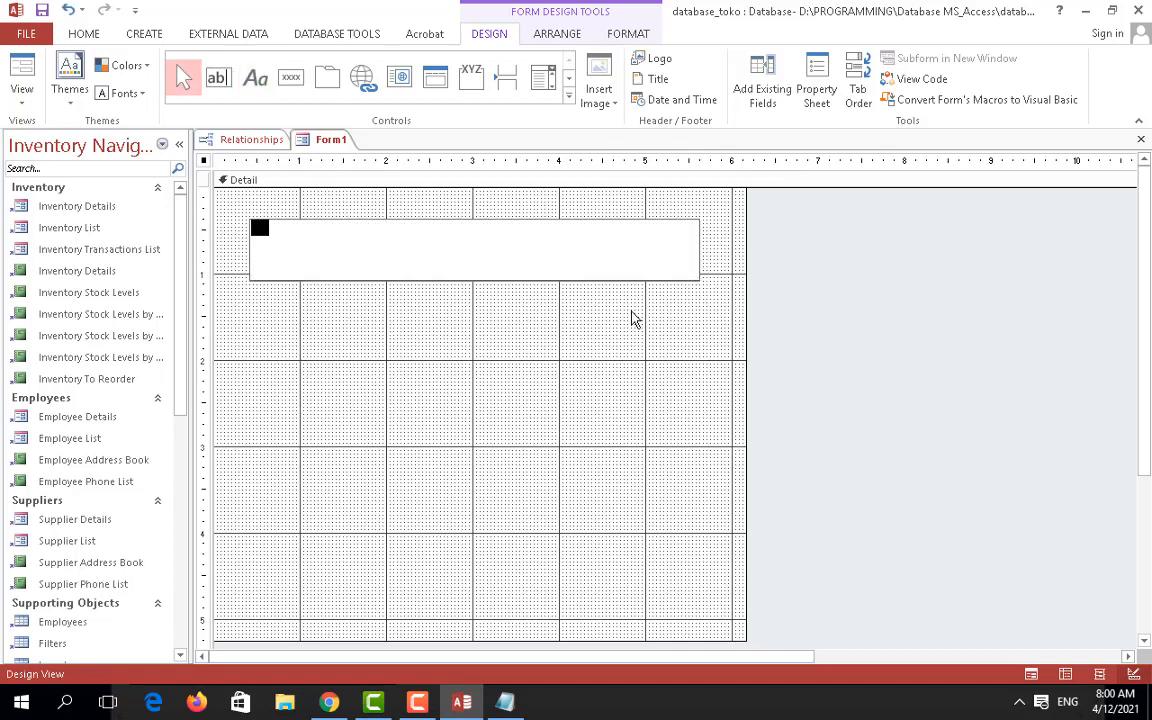
{"action": "left_click", "coordinate": [330, 700]}
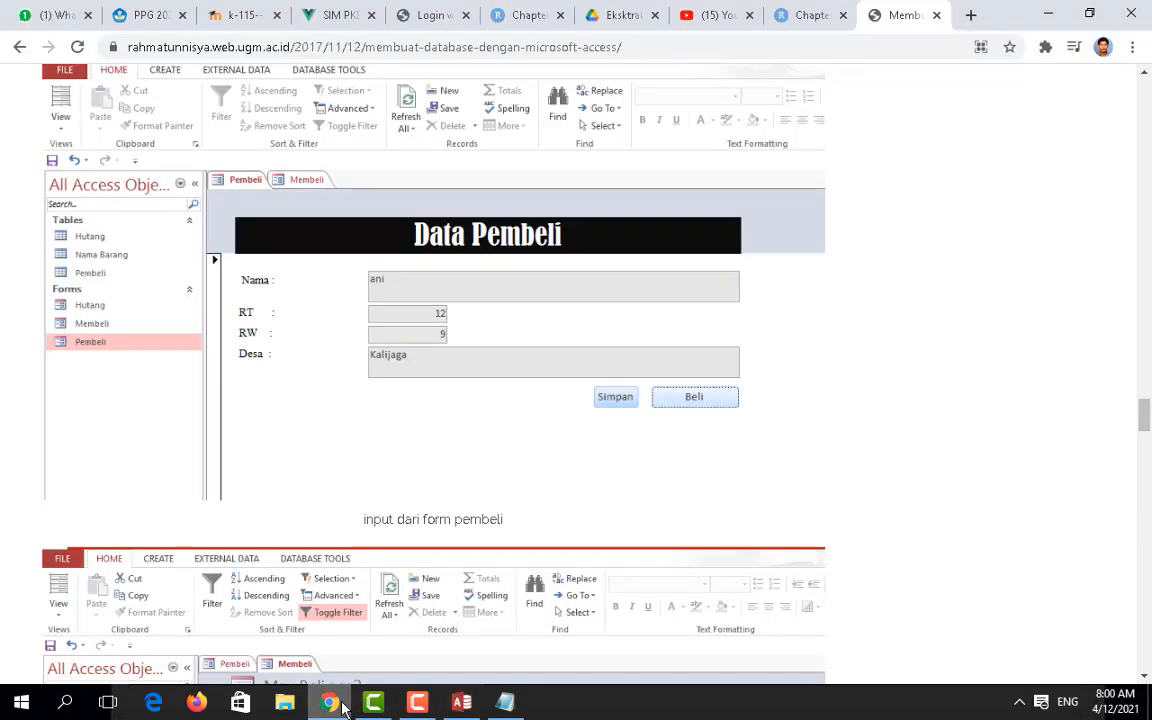
{"action": "key", "text": "alt+Tab"}
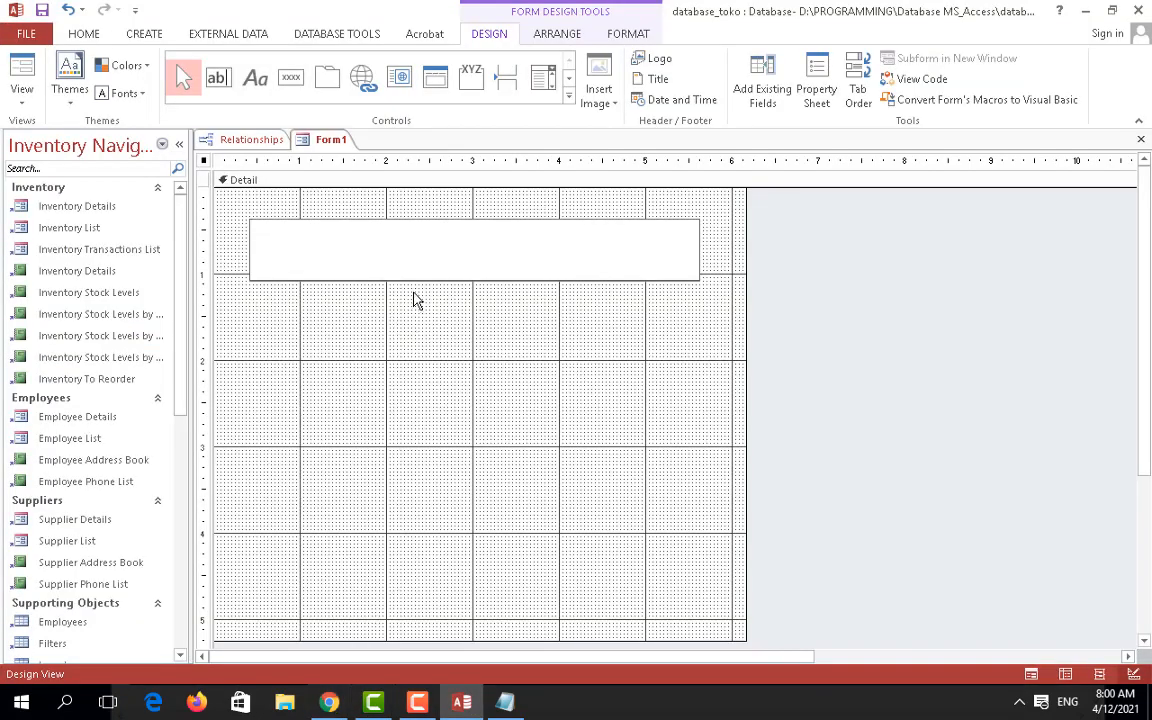
{"action": "type", "text": "DATA PEMBELI"}
{"action": "key", "text": "Return"}
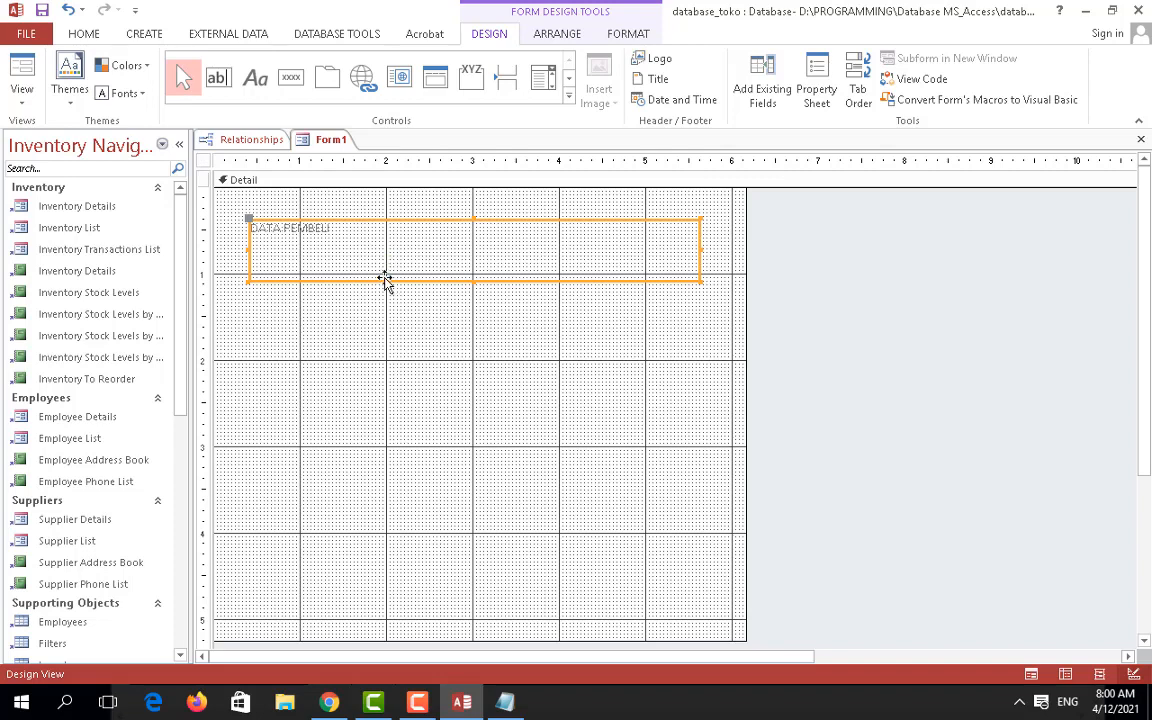
Step: Fill the DATA PEMBELI label's background with blue
{"action": "right_click", "coordinate": [384, 280]}
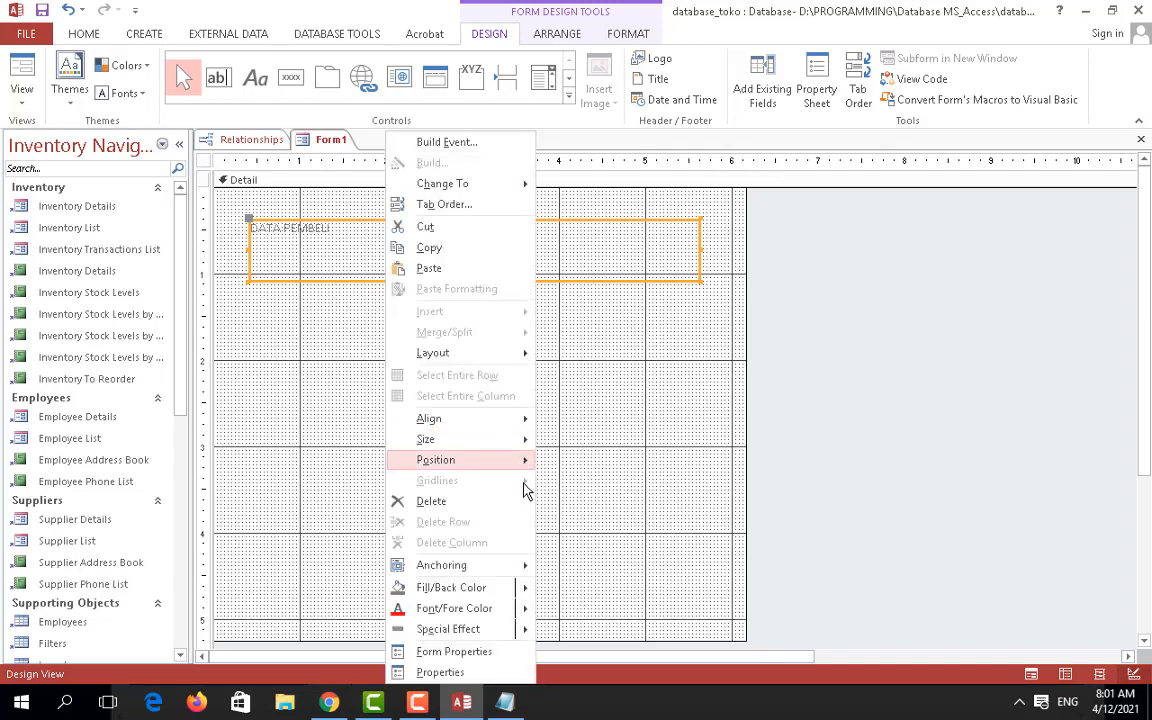
{"action": "mouse_move", "coordinate": [522, 611]}
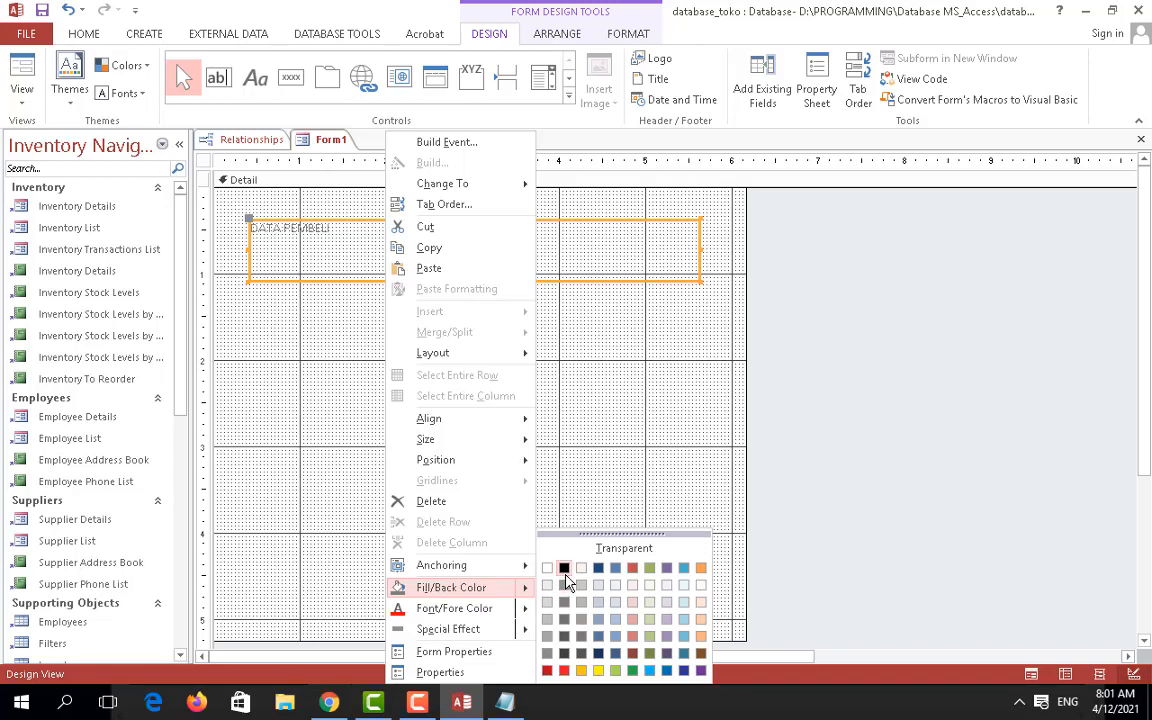
{"action": "left_click", "coordinate": [564, 568]}
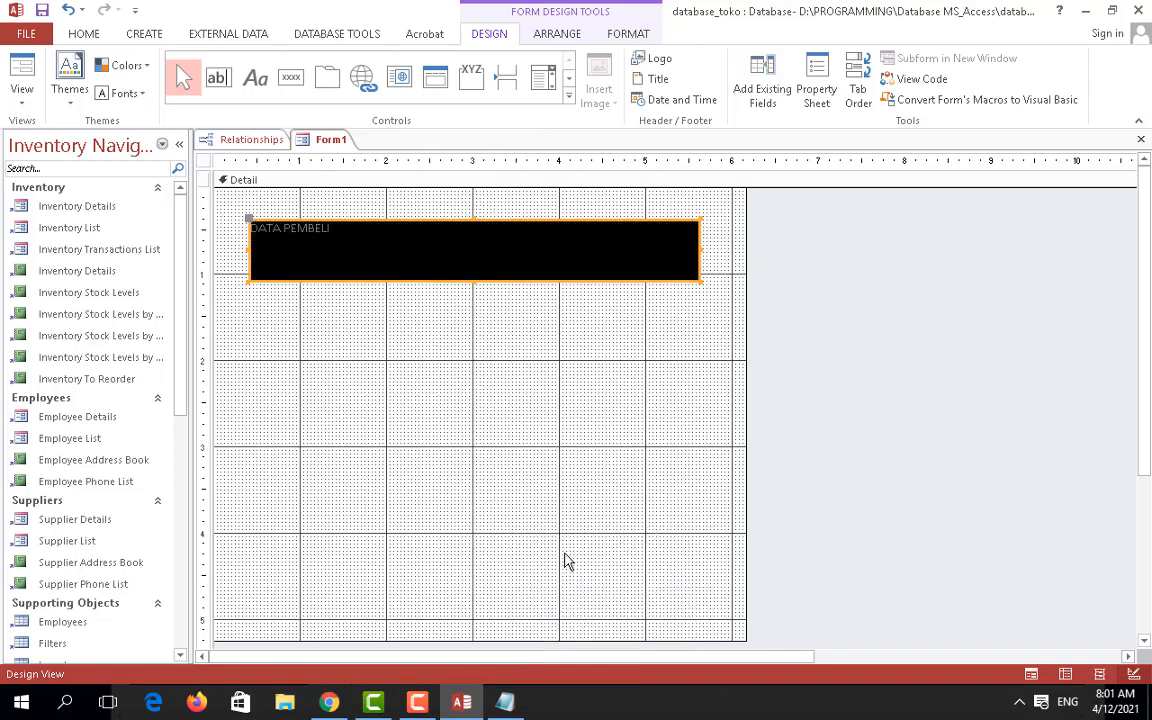
{"action": "right_click", "coordinate": [537, 283]}
{"action": "mouse_move", "coordinate": [639, 596]}
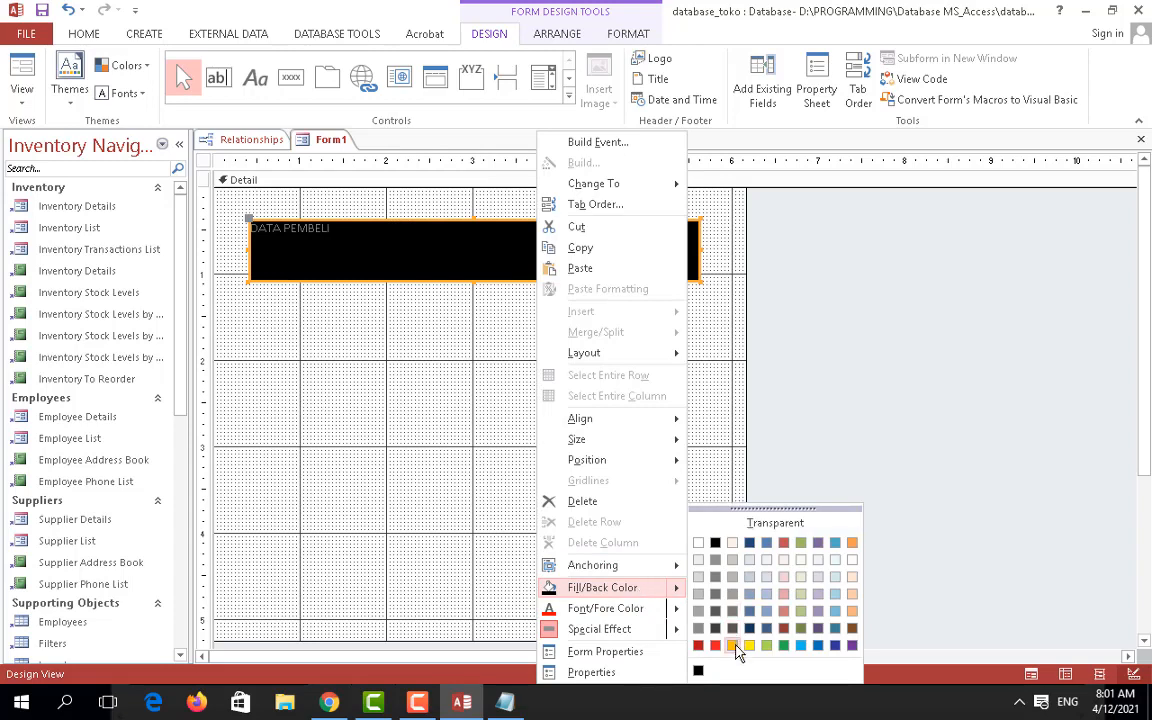
{"action": "left_click", "coordinate": [818, 646]}
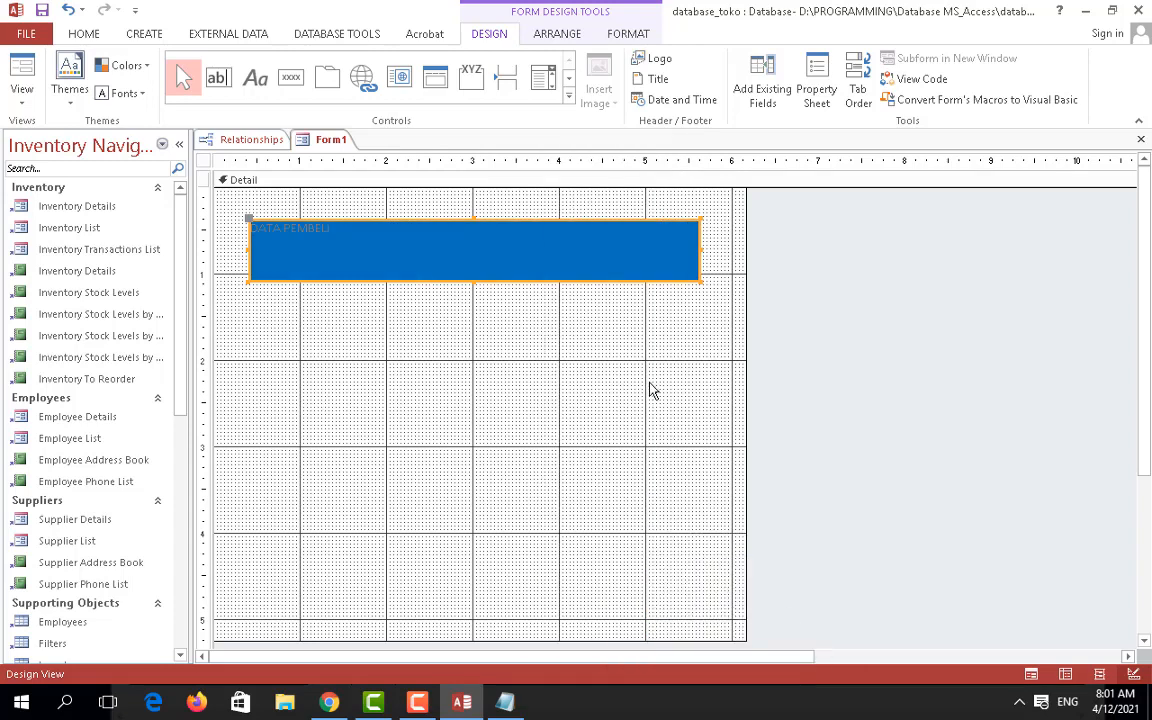
Step: Make the DATA PEMBELI label's text white
{"action": "left_click", "coordinate": [422, 238]}
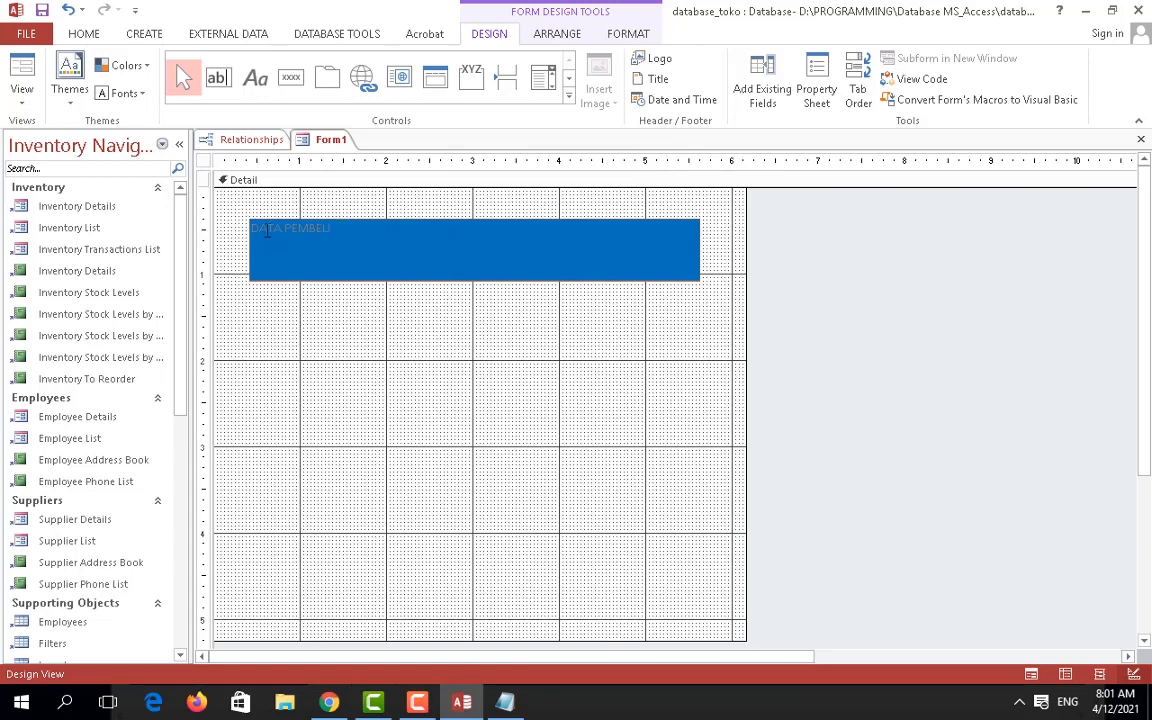
{"action": "left_click_drag", "start_coordinate": [331, 229], "coordinate": [243, 233]}
{"action": "left_click", "coordinate": [378, 265]}
{"action": "left_click", "coordinate": [659, 316]}
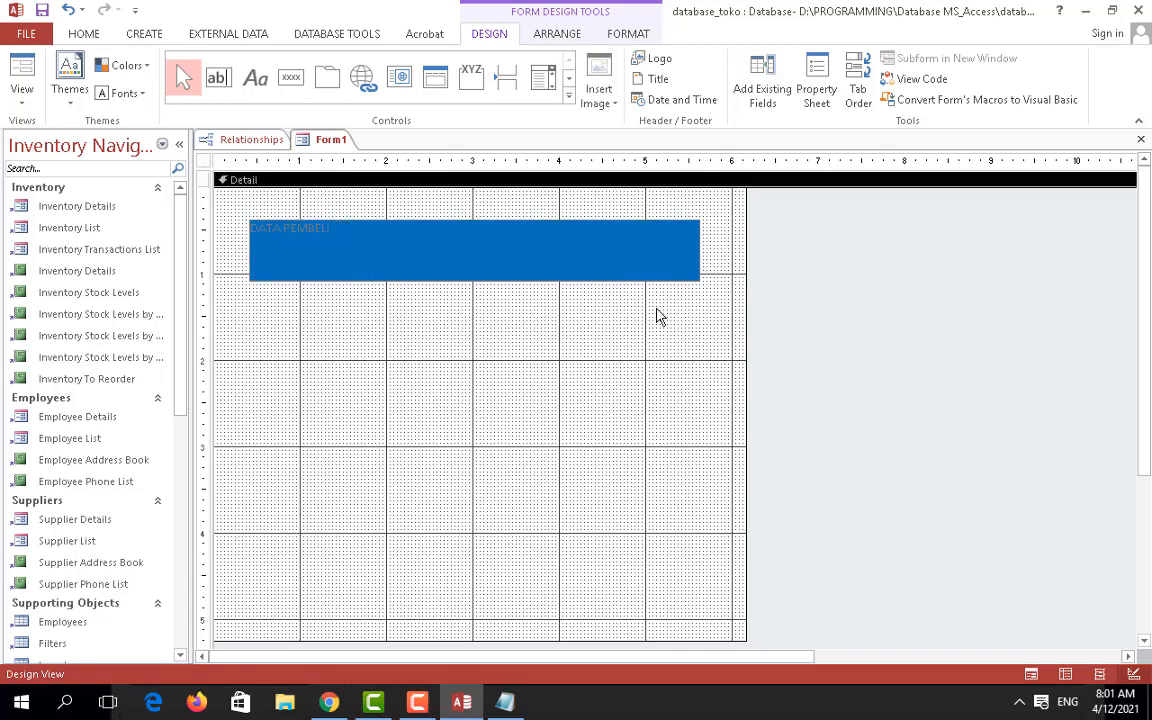
{"action": "left_click", "coordinate": [646, 284]}
{"action": "right_click", "coordinate": [646, 284]}
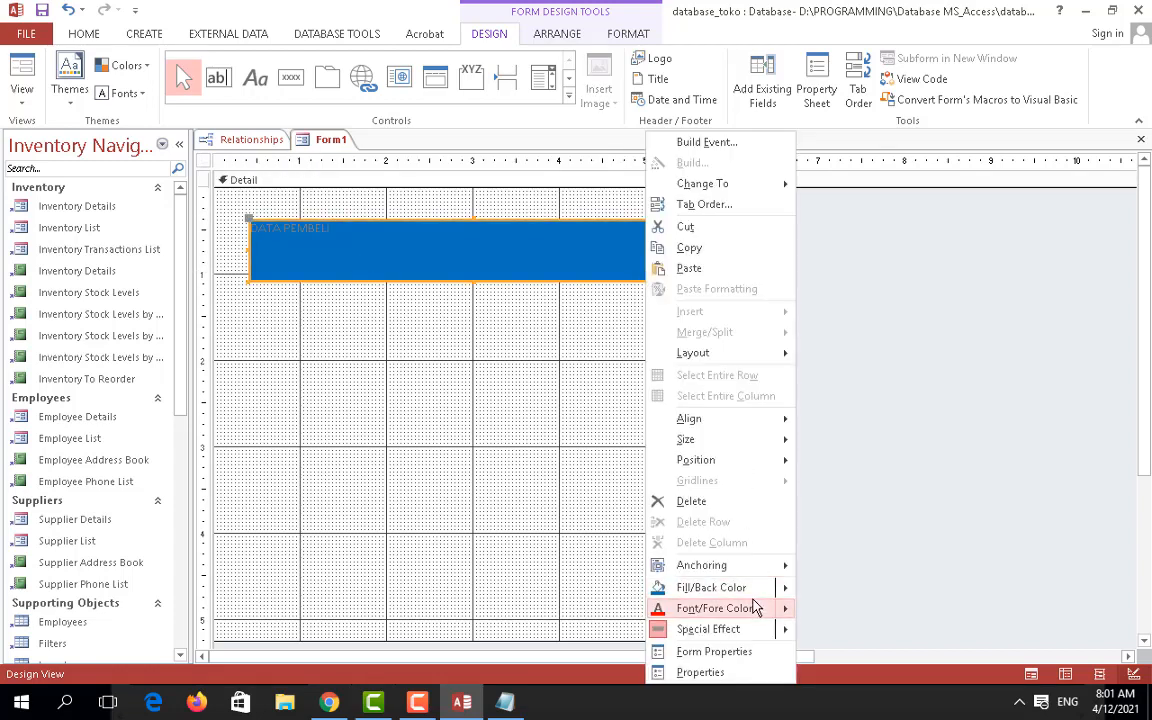
{"action": "mouse_move", "coordinate": [757, 608]}
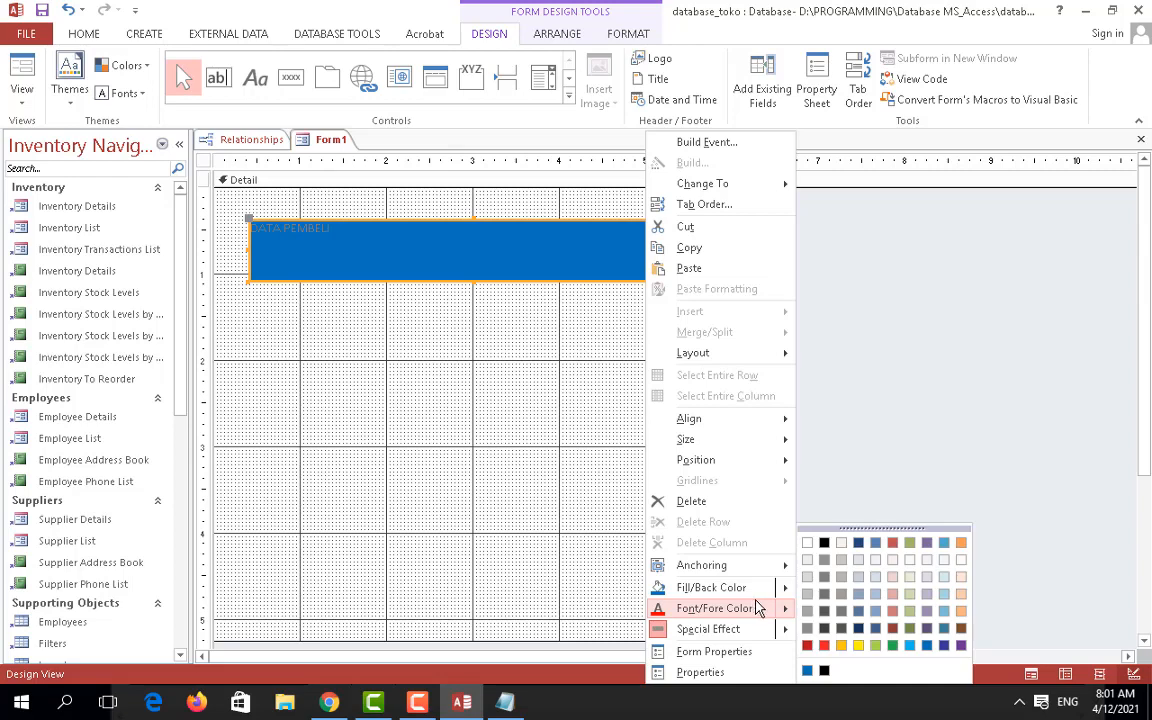
{"action": "left_click", "coordinate": [807, 543]}
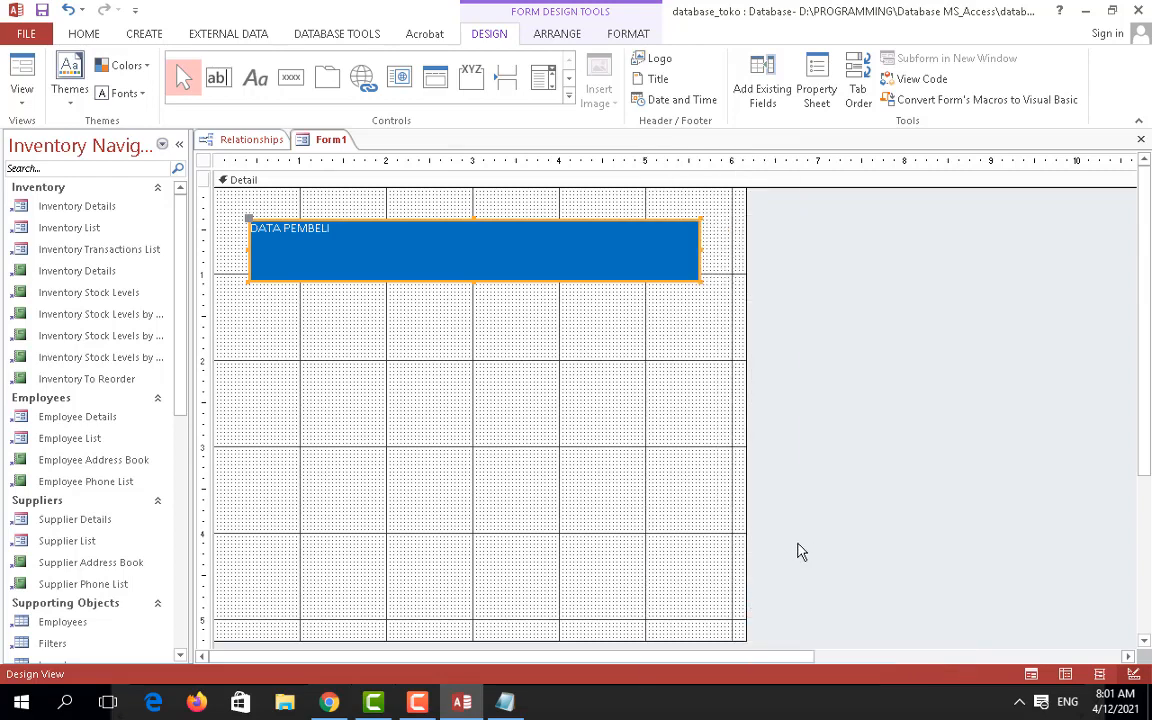
{"action": "left_click", "coordinate": [95, 34]}
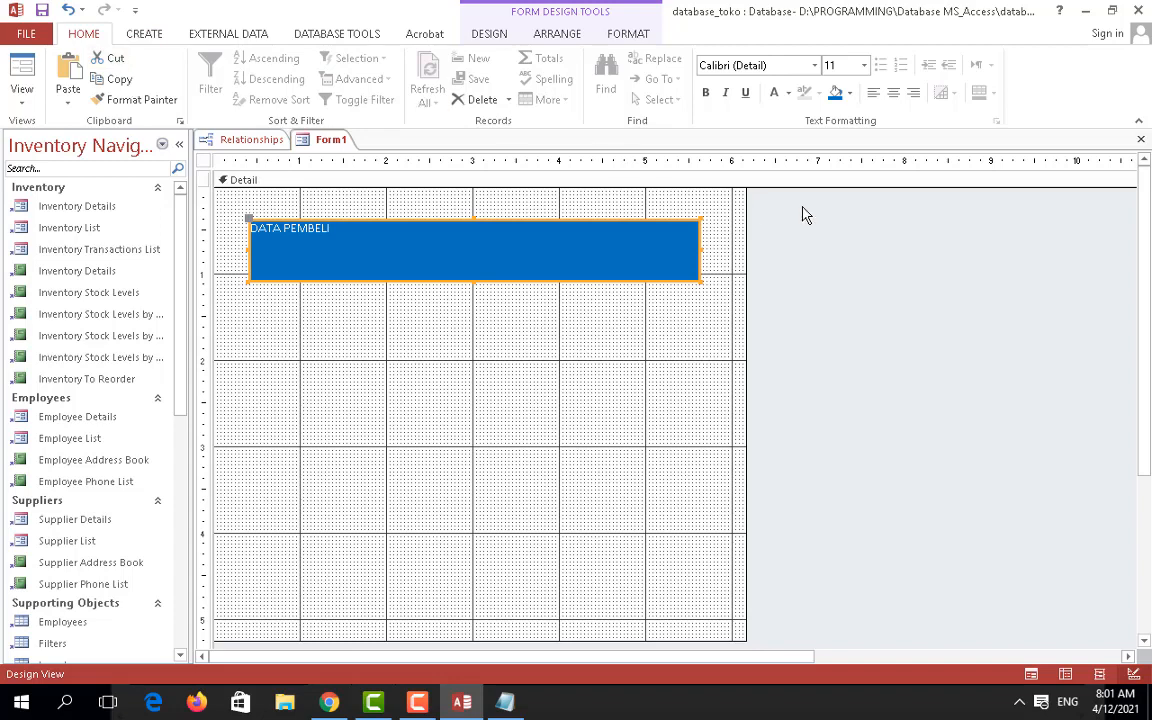
Step: Set the title text to 48 pt and centre it in the blue banner
{"action": "left_click", "coordinate": [862, 66]}
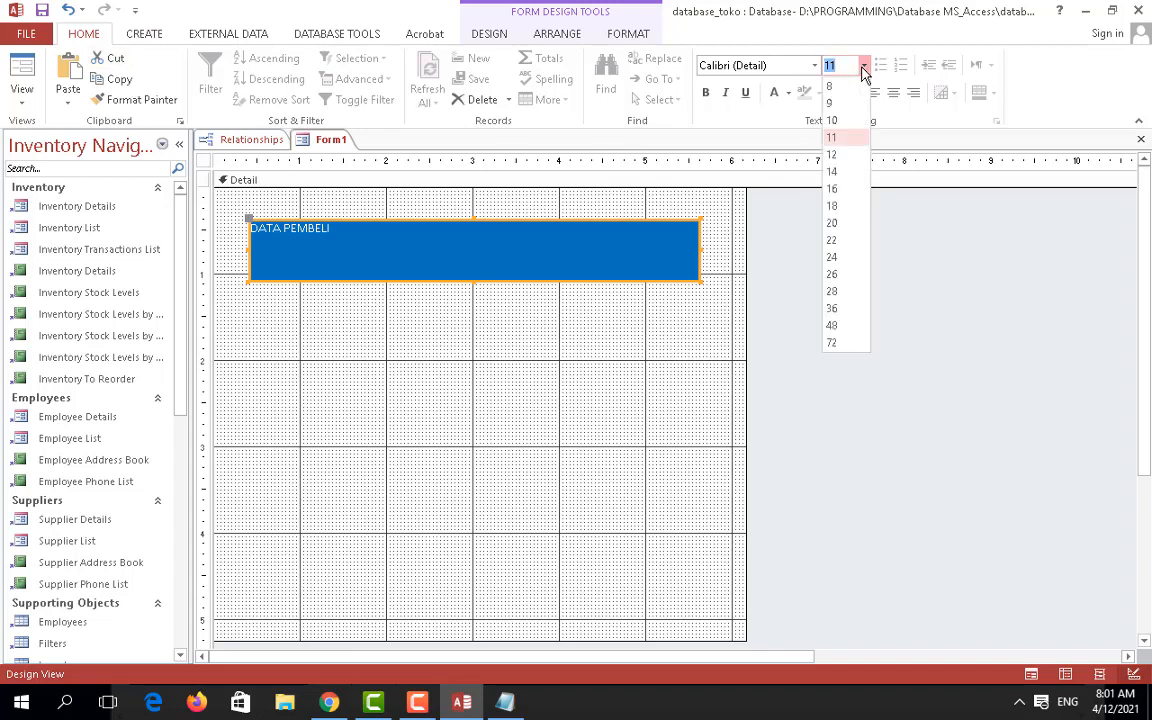
{"action": "left_click", "coordinate": [847, 327]}
{"action": "left_click", "coordinate": [555, 238]}
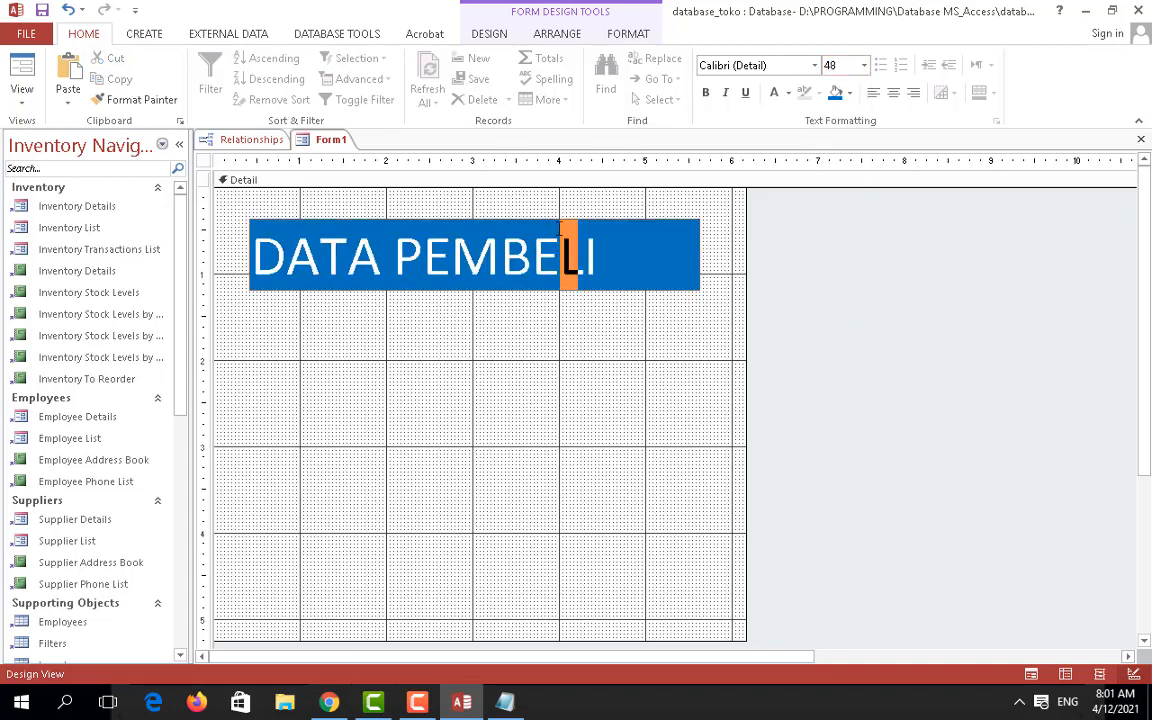
{"action": "left_click", "coordinate": [700, 259]}
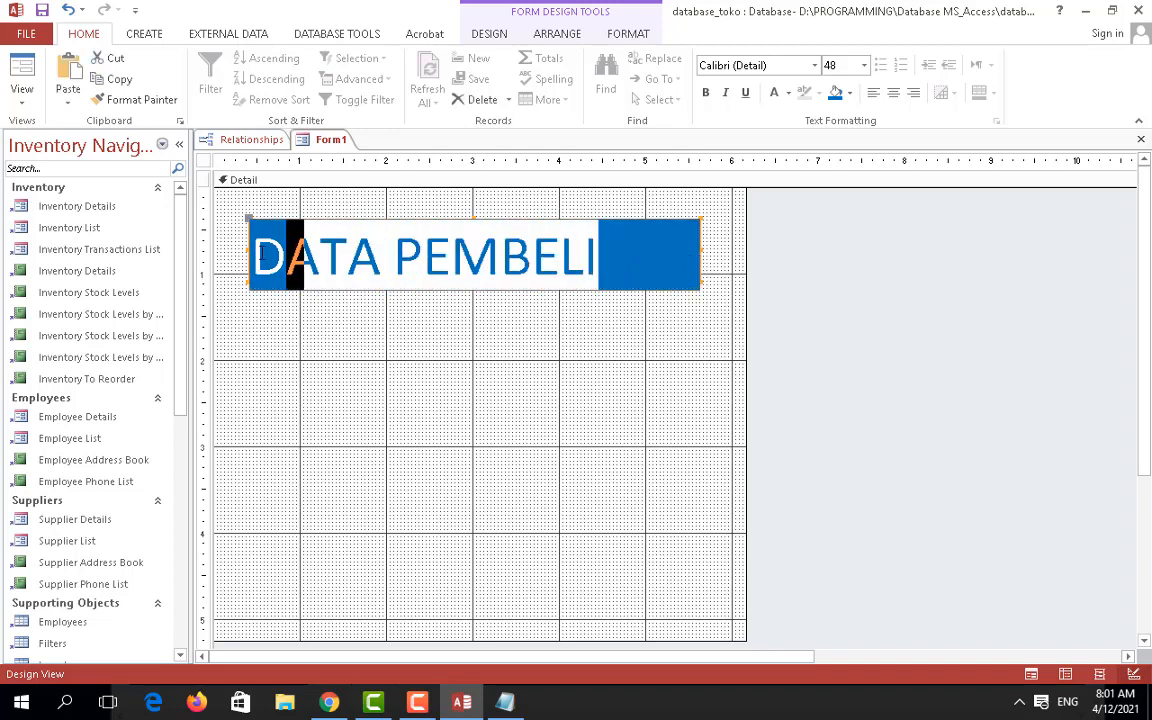
{"action": "left_click", "coordinate": [893, 92]}
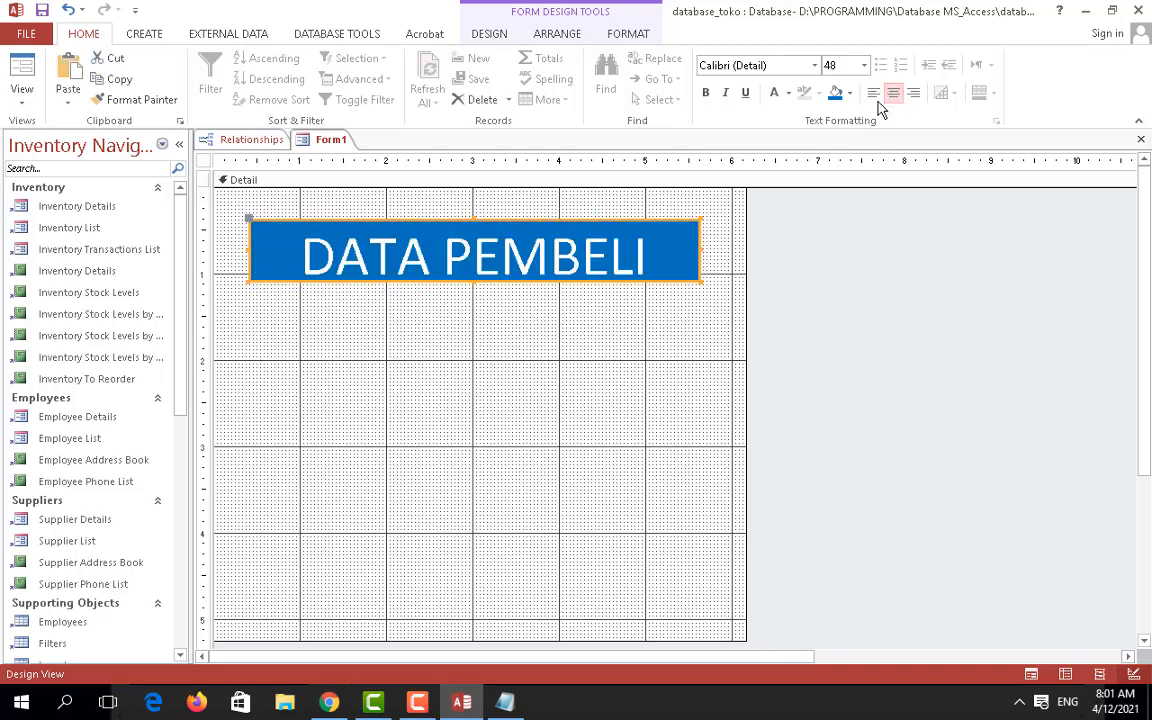
{"action": "left_click", "coordinate": [668, 327]}
Step: Adjust the title banner's top edge, undoing the last resize with Ctrl+Z
{"action": "left_click", "coordinate": [600, 230]}
{"action": "left_click_drag", "start_coordinate": [476, 216], "coordinate": [476, 228]}
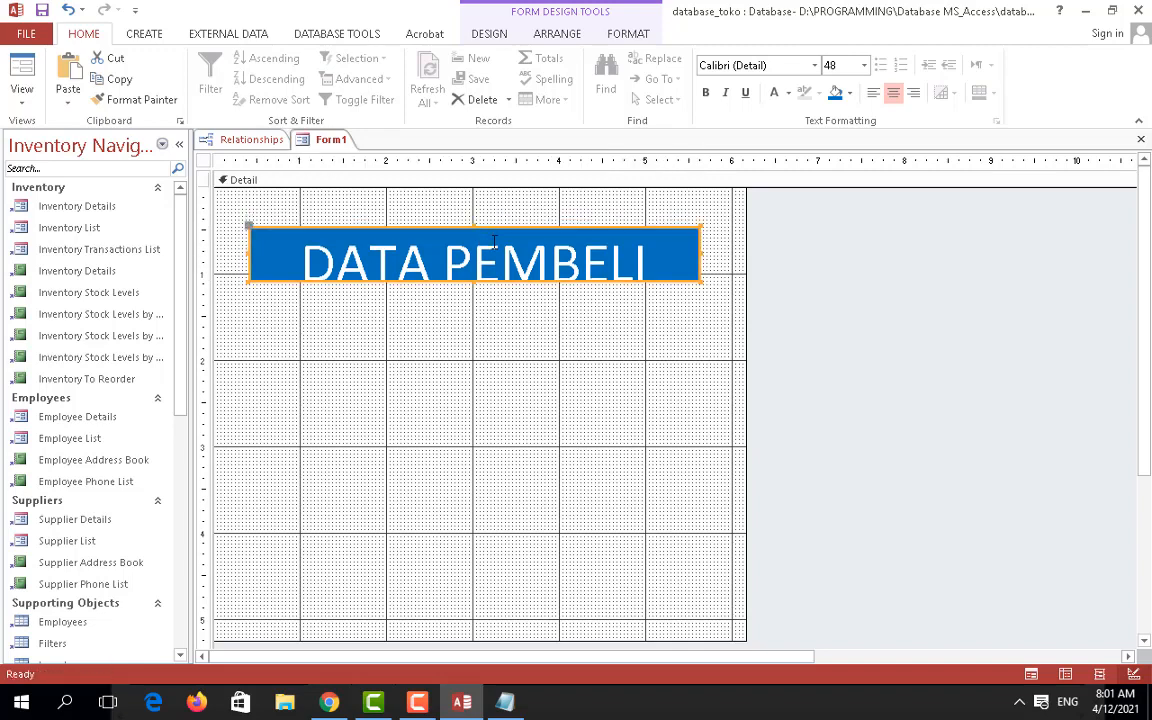
{"action": "left_click", "coordinate": [532, 324]}
{"action": "left_click", "coordinate": [535, 282]}
{"action": "left_click", "coordinate": [540, 395]}
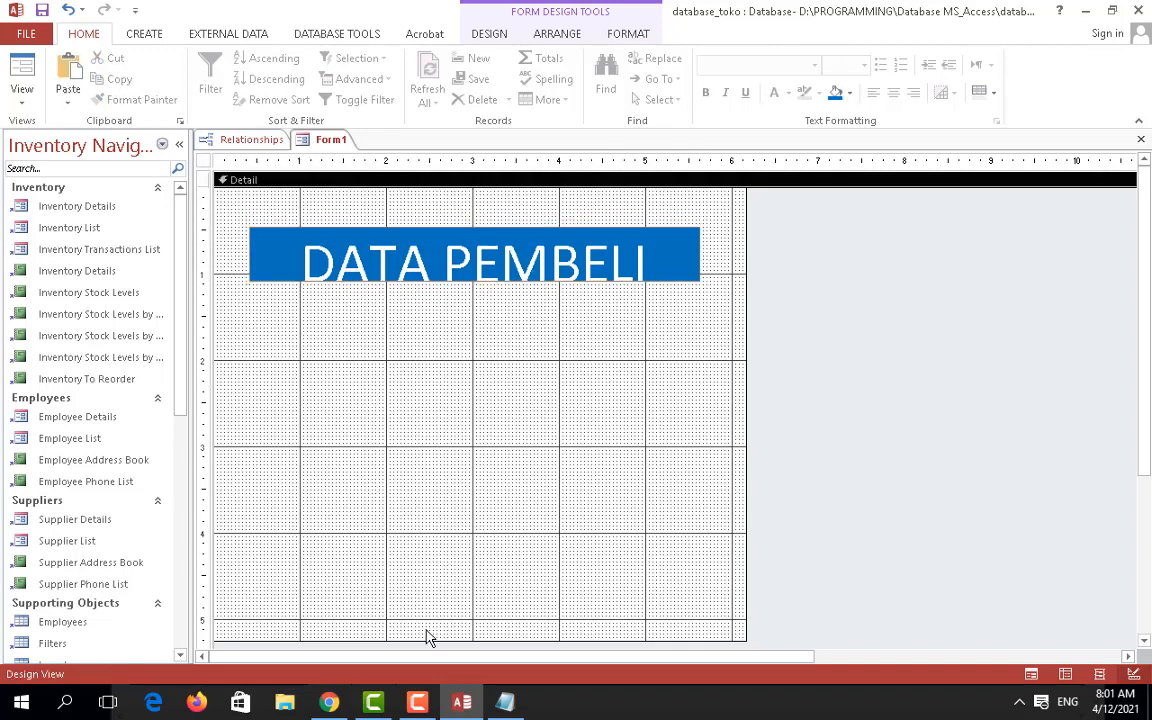
{"action": "left_click", "coordinate": [335, 702]}
{"action": "left_click", "coordinate": [330, 702]}
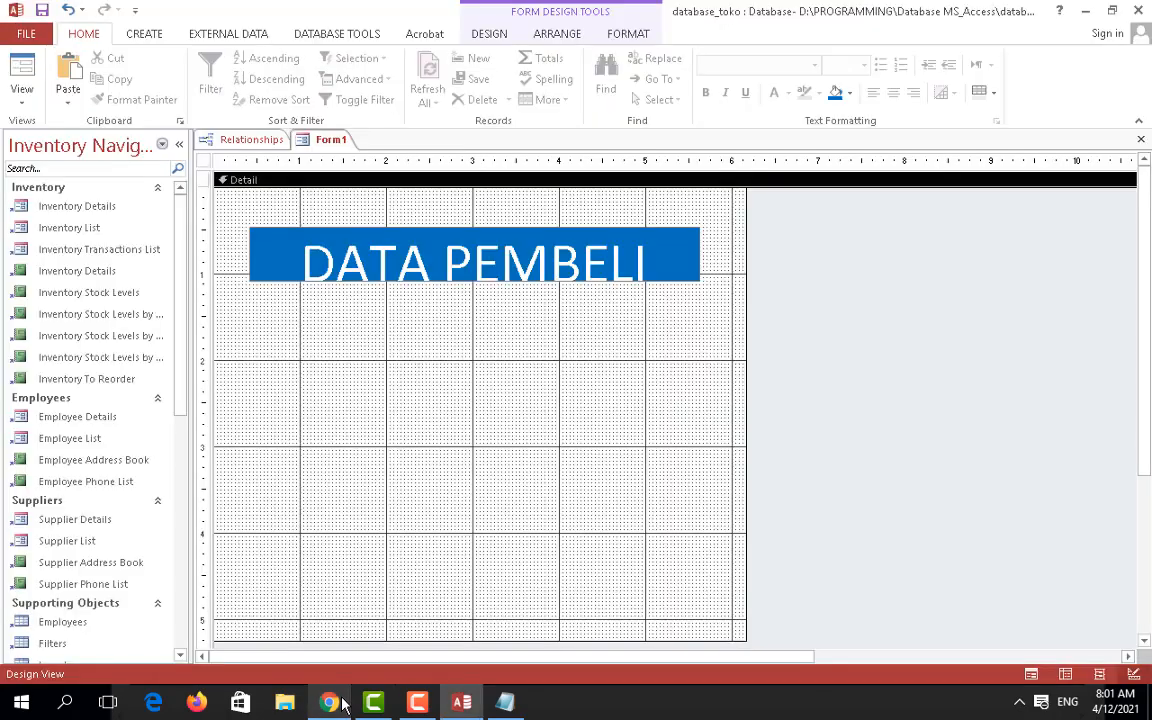
{"action": "left_click", "coordinate": [466, 232]}
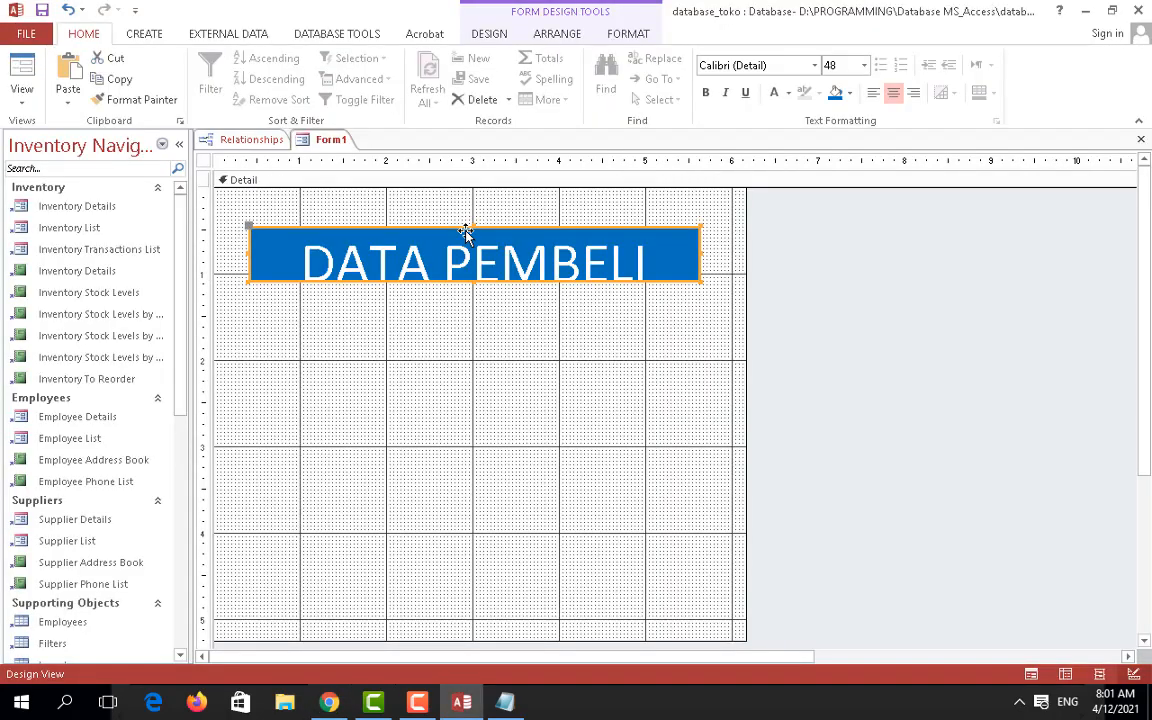
{"action": "right_click", "coordinate": [466, 232]}
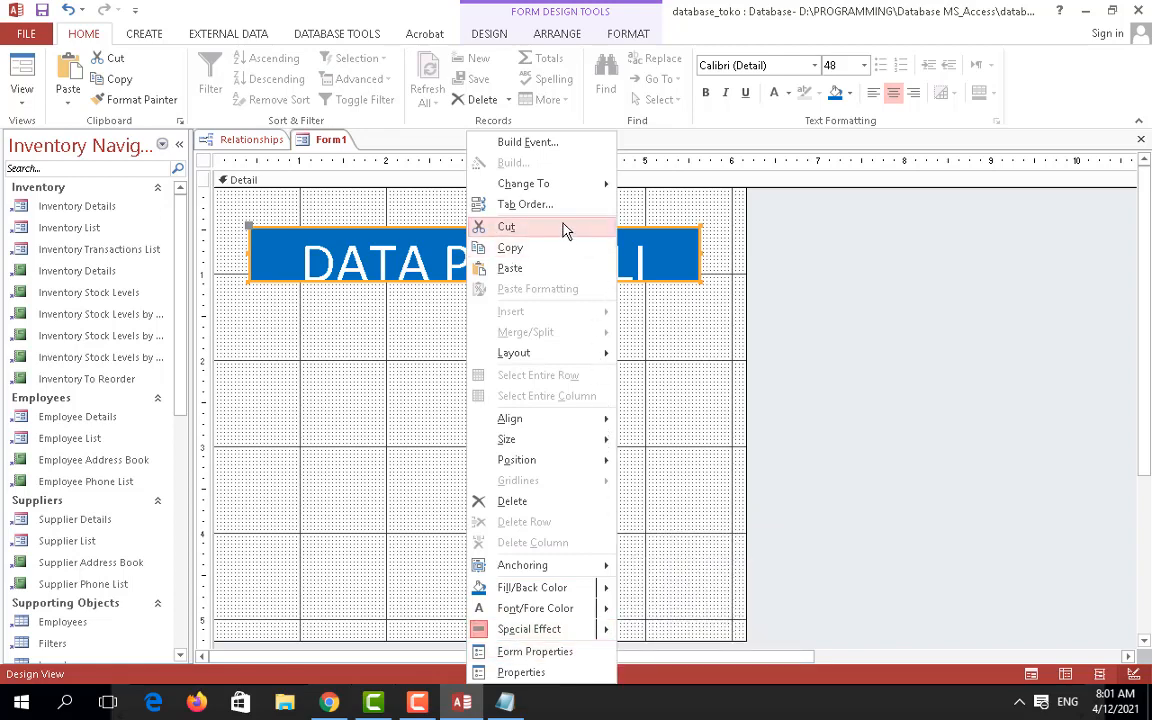
{"action": "left_click", "coordinate": [365, 352]}
{"action": "left_click", "coordinate": [457, 250]}
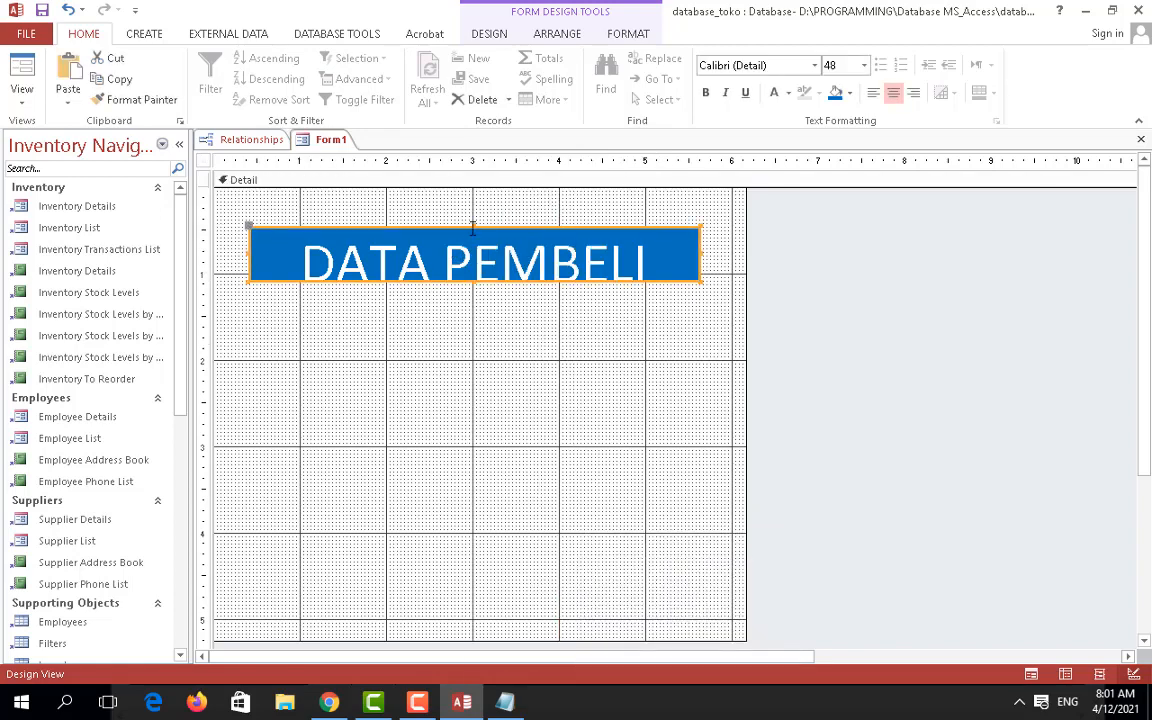
{"action": "left_click_drag", "start_coordinate": [474, 228], "coordinate": [475, 238]}
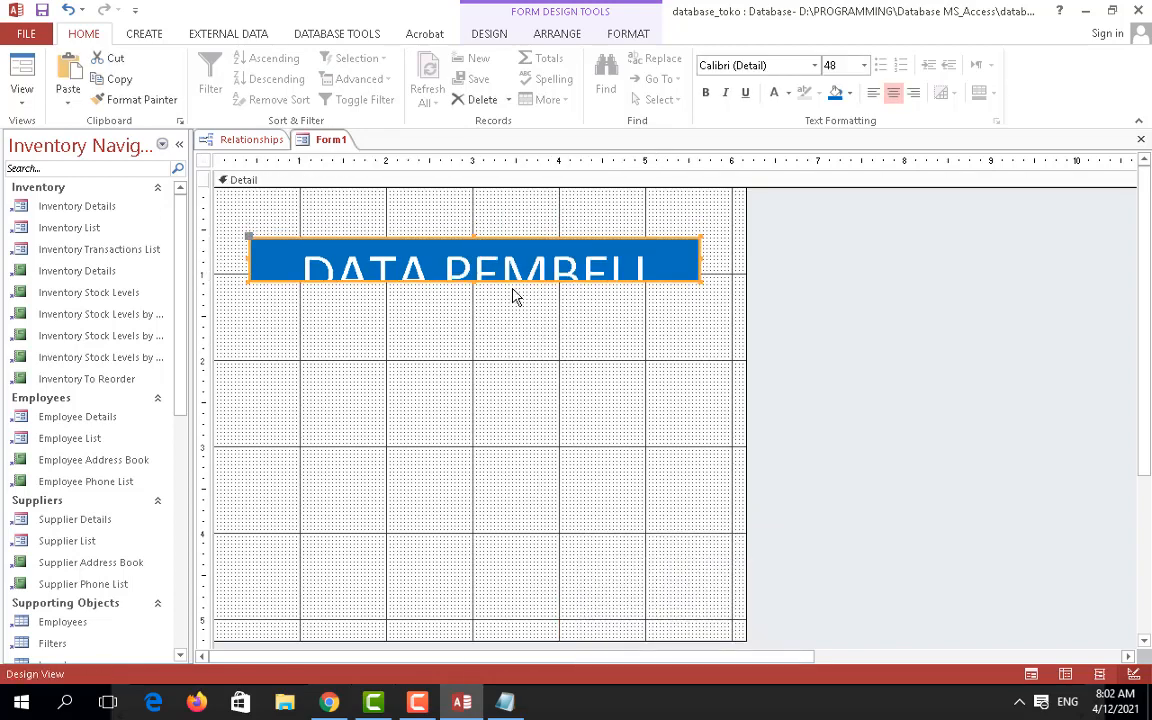
{"action": "key", "text": "ctrl+z"}
{"action": "left_click", "coordinate": [527, 344]}
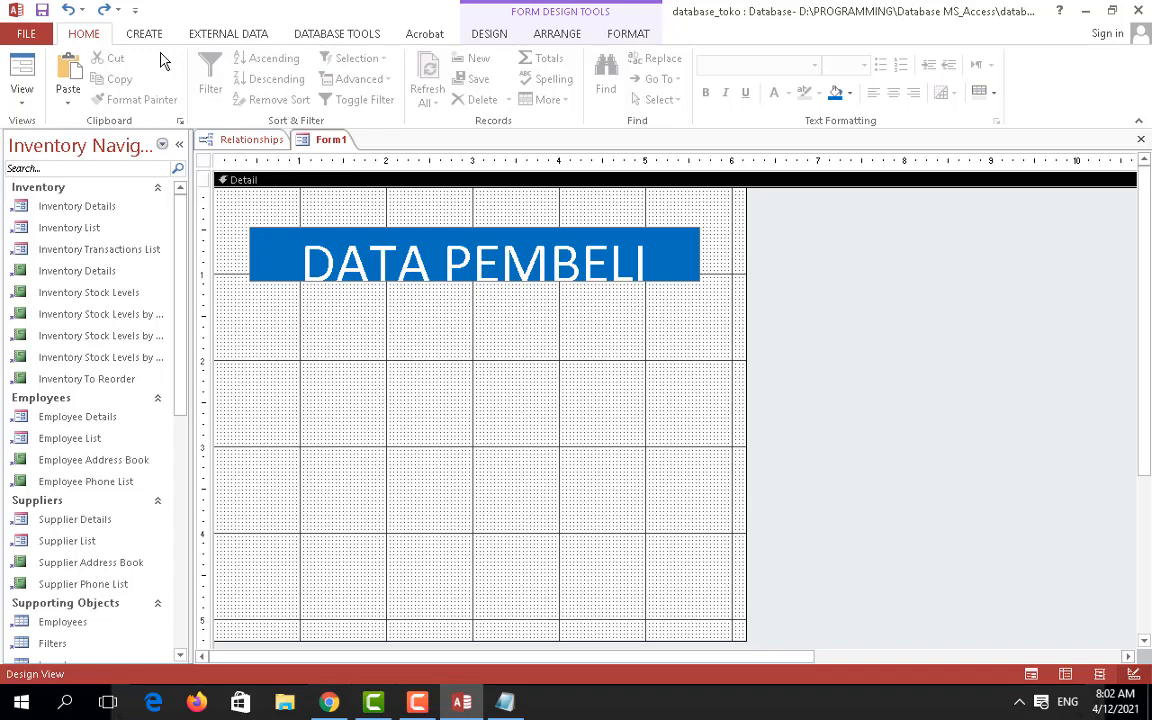
Step: Add the Nama : and RT : labels below the title
{"action": "left_click", "coordinate": [487, 36]}
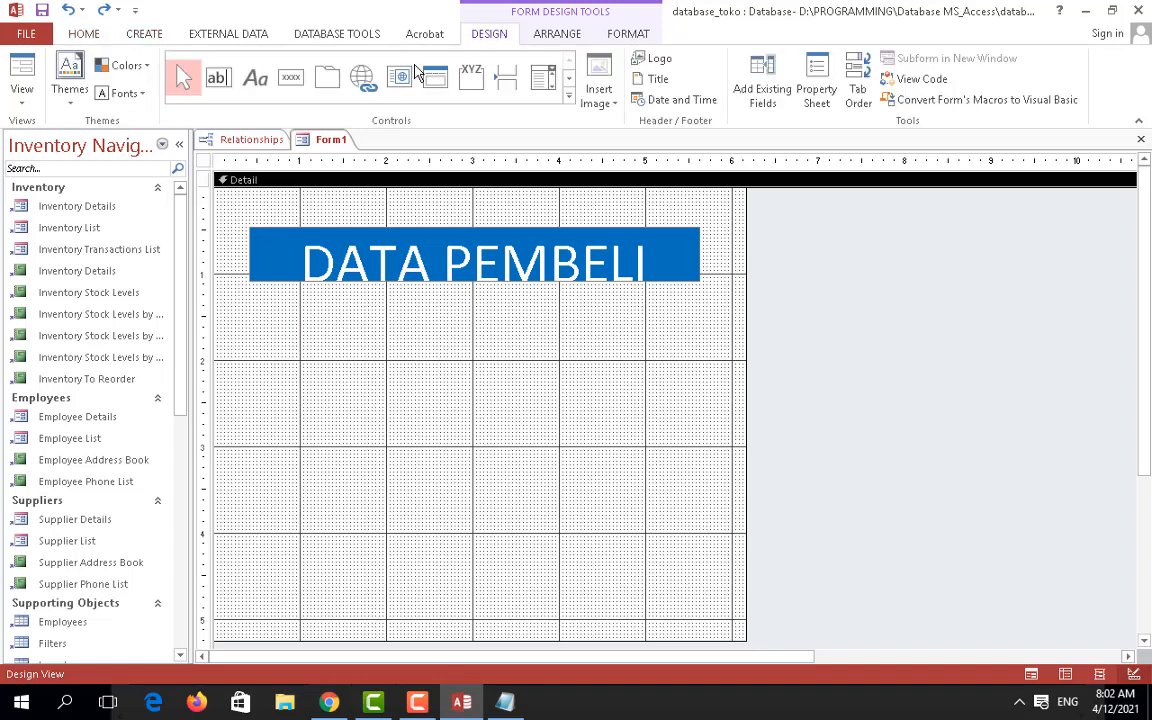
{"action": "left_click", "coordinate": [257, 80]}
{"action": "left_click", "coordinate": [255, 322]}
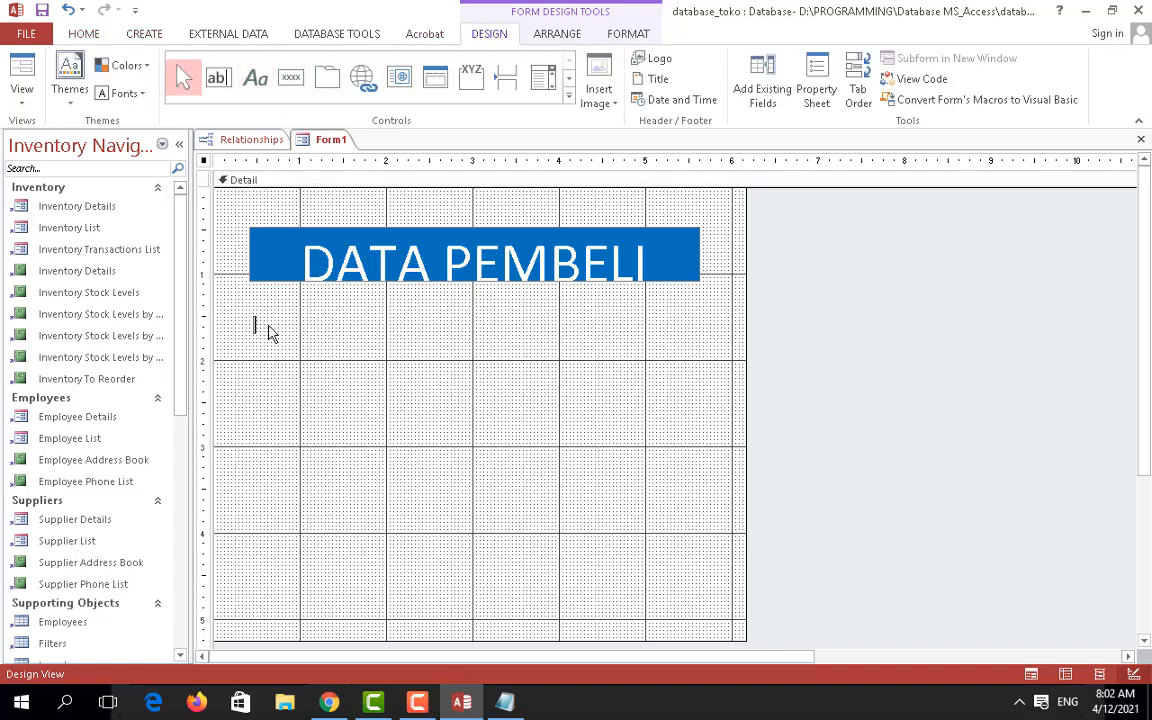
{"action": "type", "text": "Nam"}
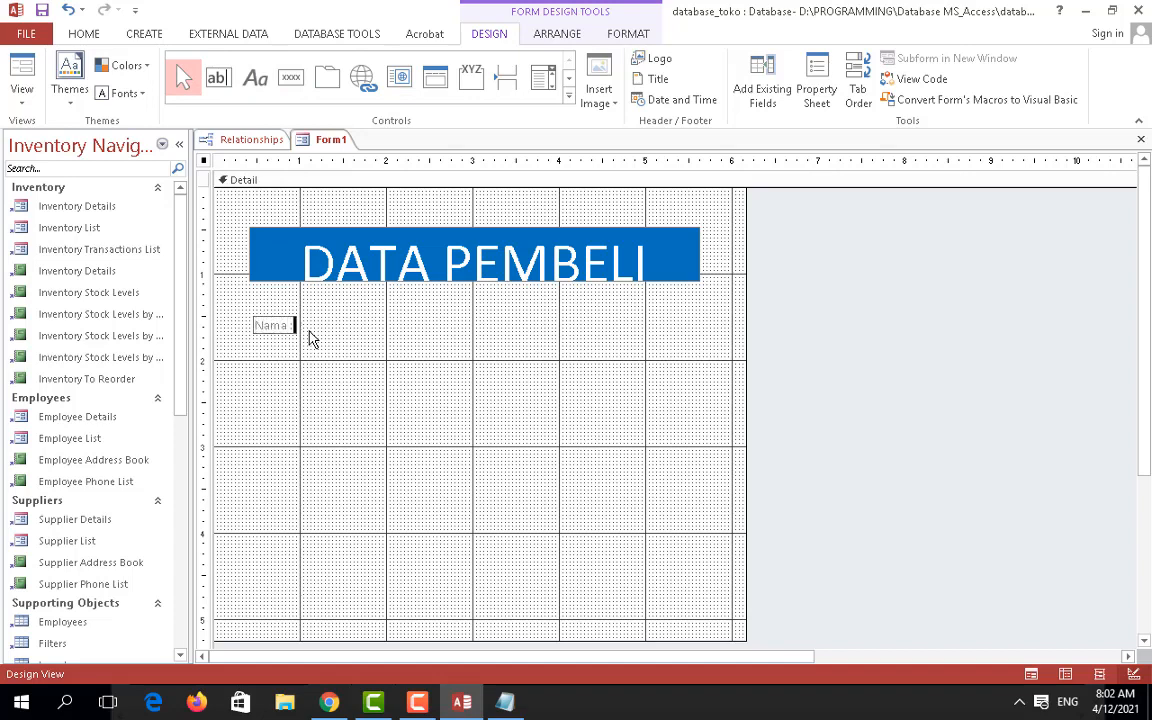
{"action": "type", "text": "a :"}
{"action": "left_click", "coordinate": [312, 373]}
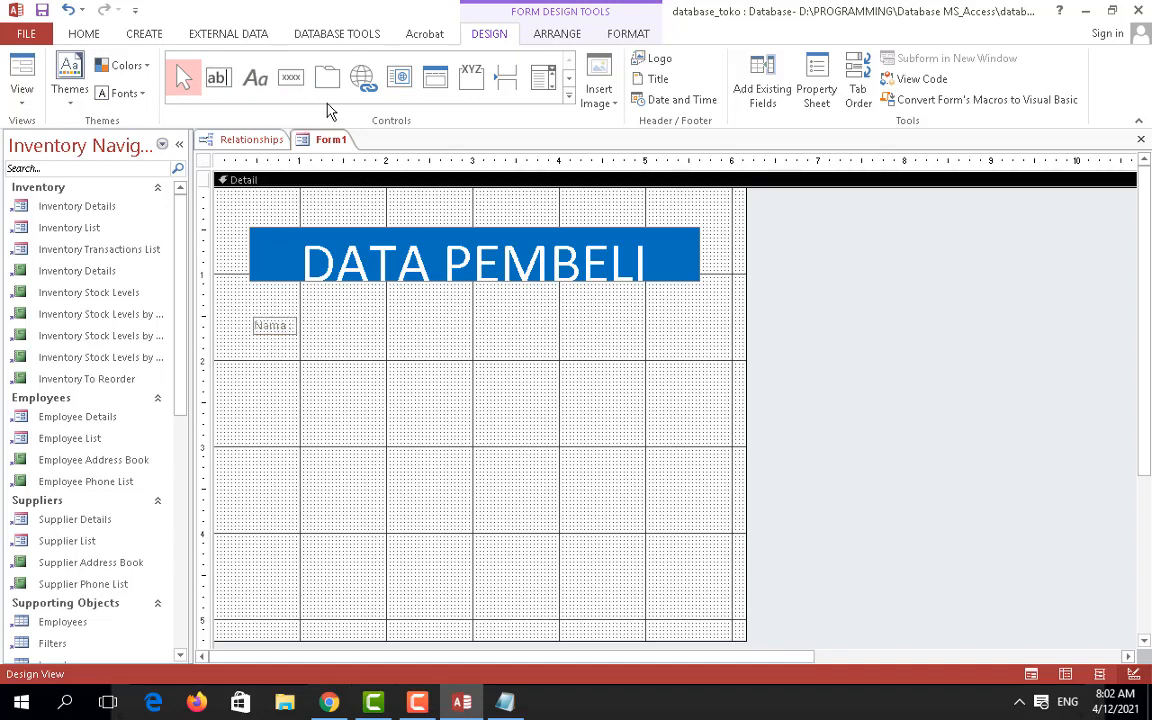
{"action": "left_click", "coordinate": [256, 79]}
{"action": "left_click", "coordinate": [255, 367]}
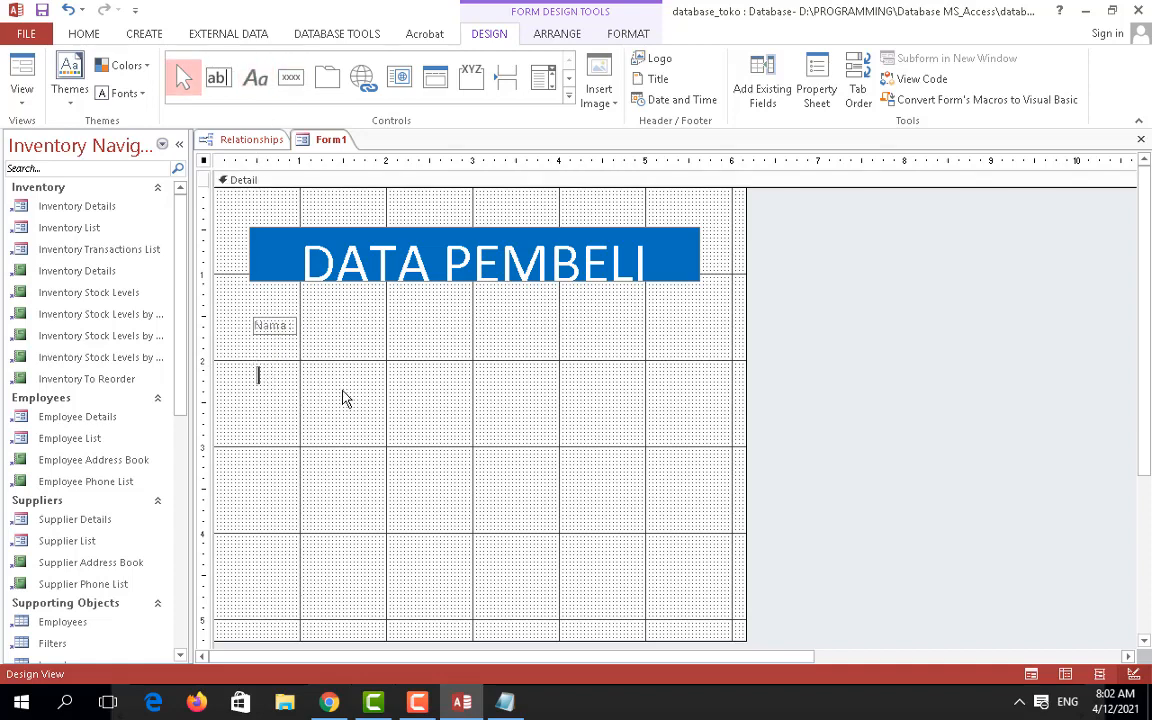
{"action": "type", "text": "Alamat"}
{"action": "left_click", "coordinate": [265, 418]}
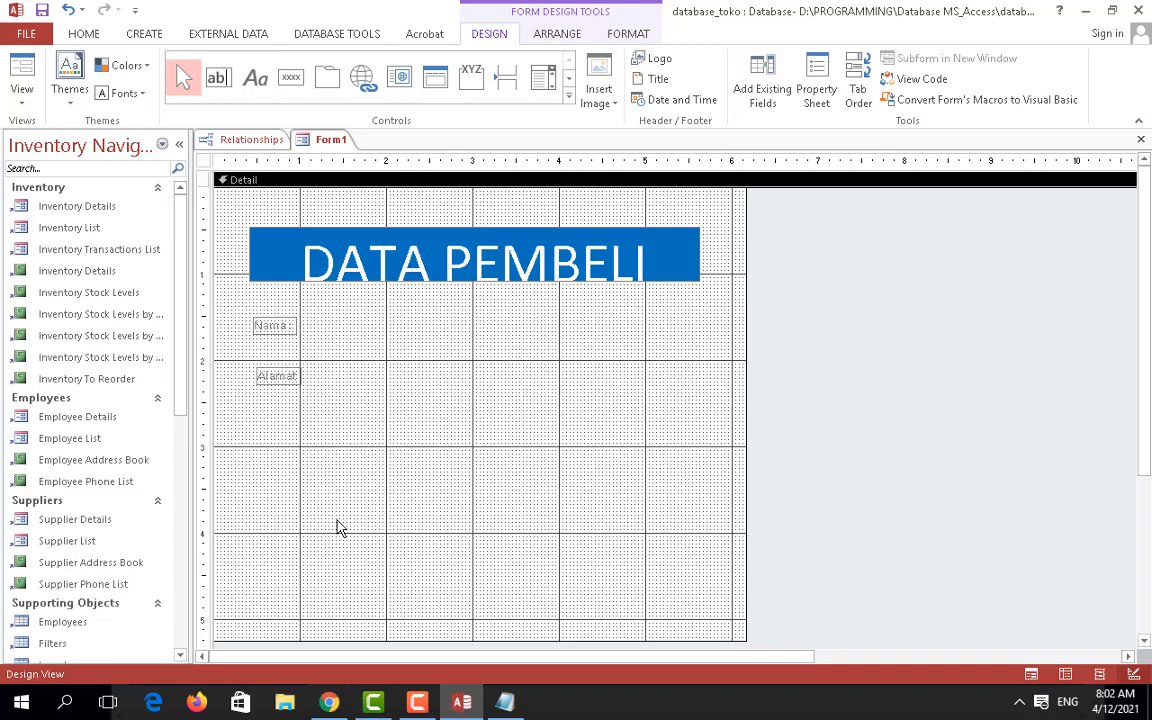
{"action": "left_click", "coordinate": [280, 375]}
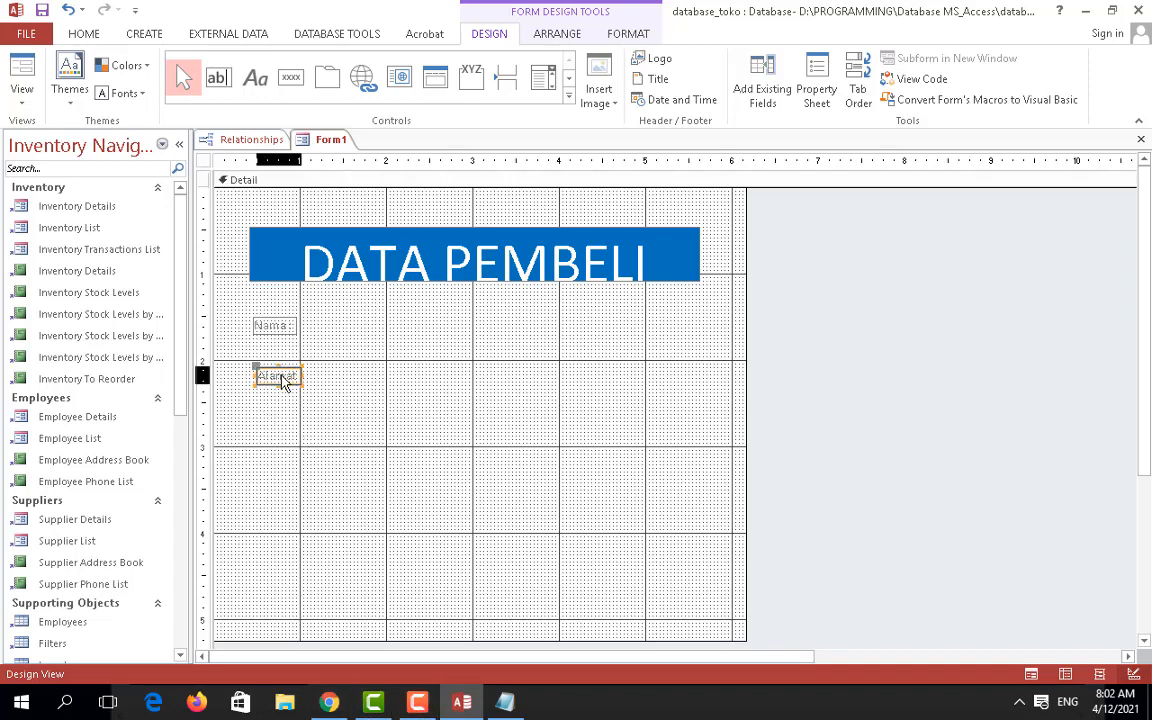
{"action": "left_click", "coordinate": [280, 375]}
{"action": "left_click_drag", "start_coordinate": [278, 376], "coordinate": [303, 377]}
{"action": "key", "text": "shift+Right"}
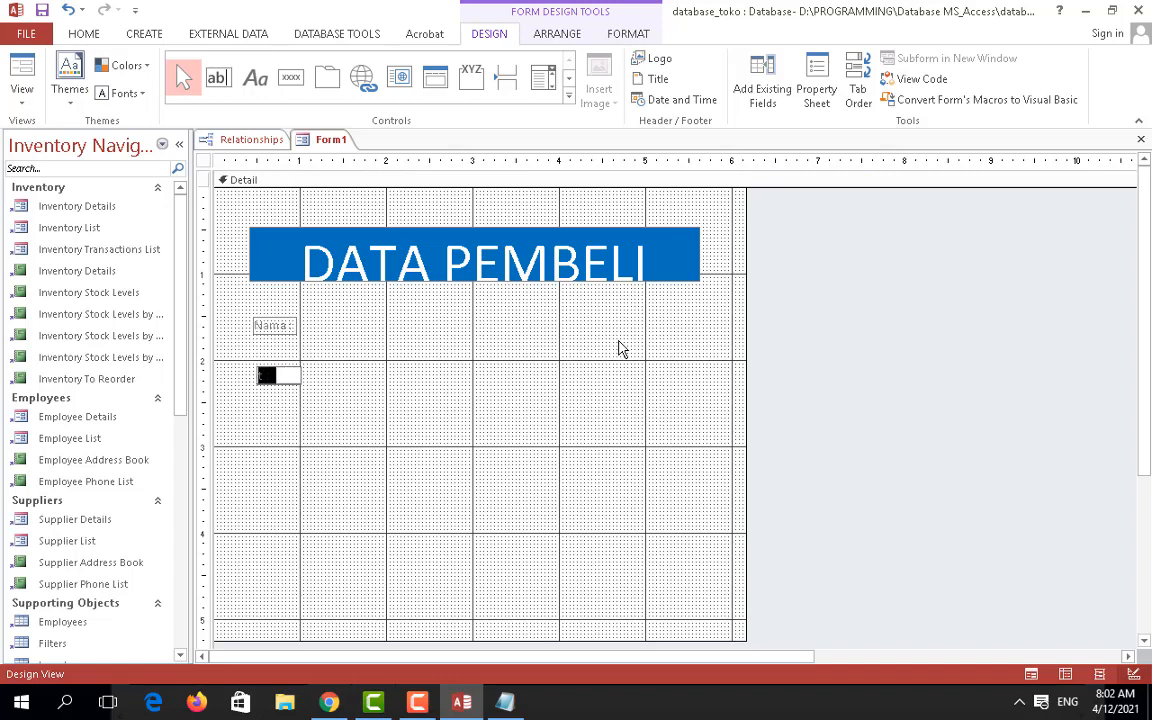
{"action": "type", "text": "RT :"}
{"action": "left_click", "coordinate": [291, 426]}
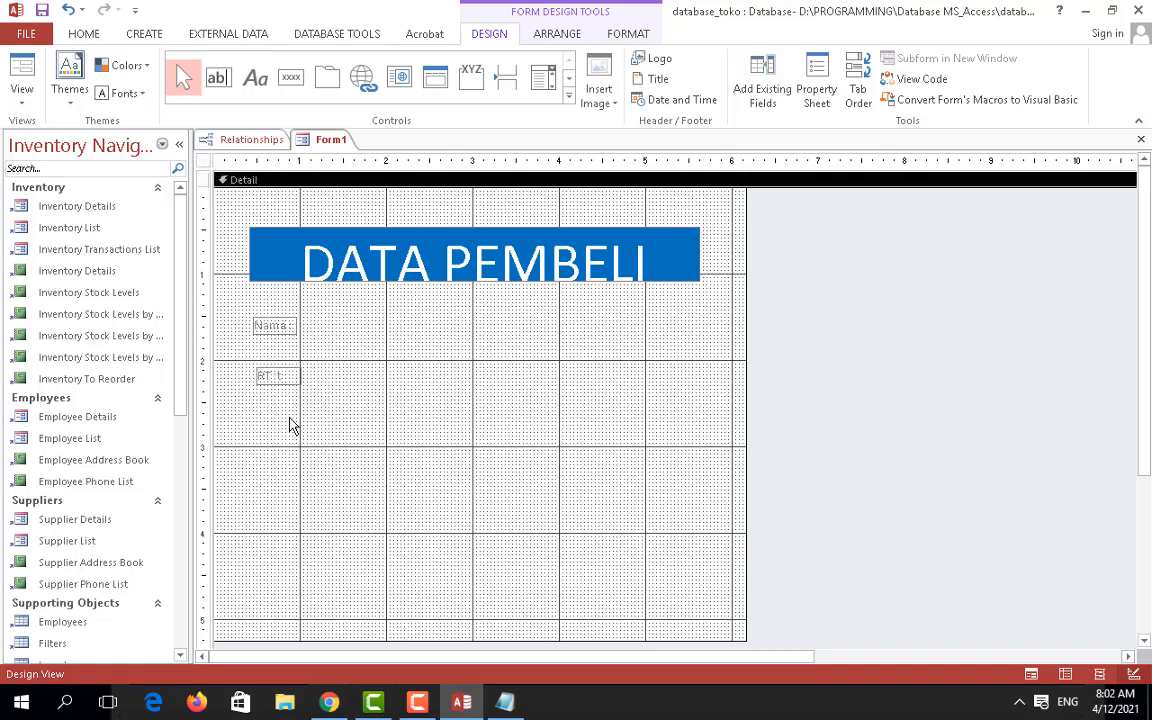
Step: Add the RW :, Kelurahan and Kecamatan labels beneath them
{"action": "left_click", "coordinate": [255, 79]}
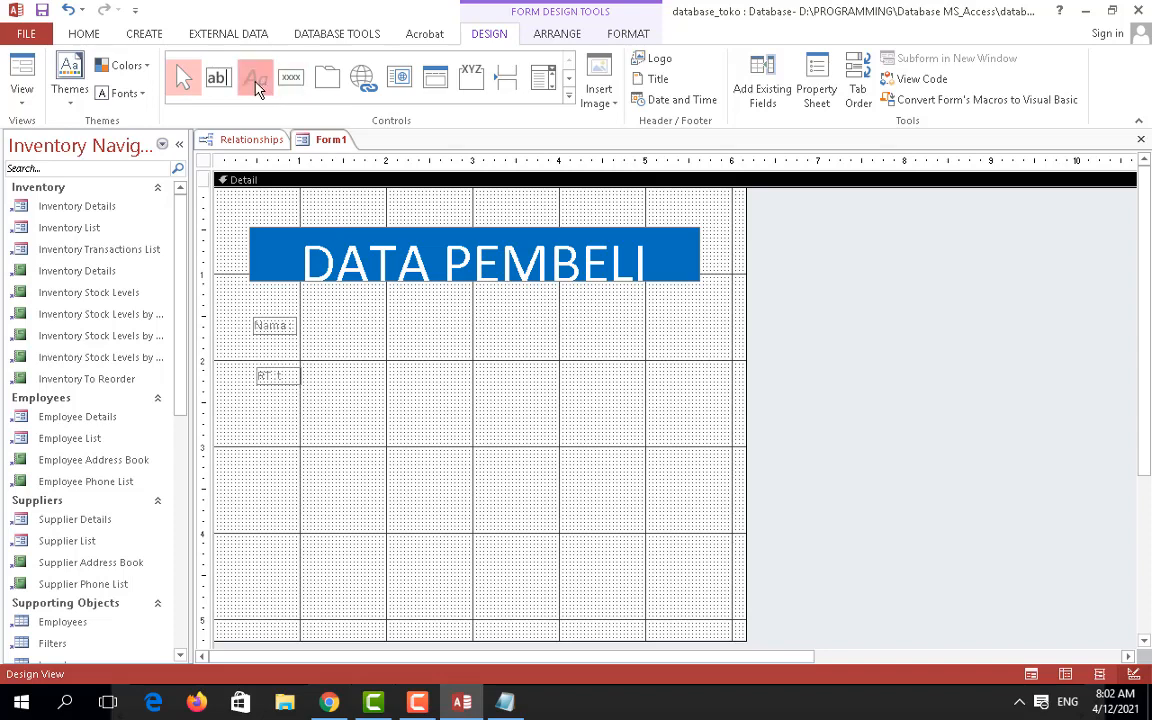
{"action": "left_click", "coordinate": [256, 418]}
{"action": "type", "text": "RW"}
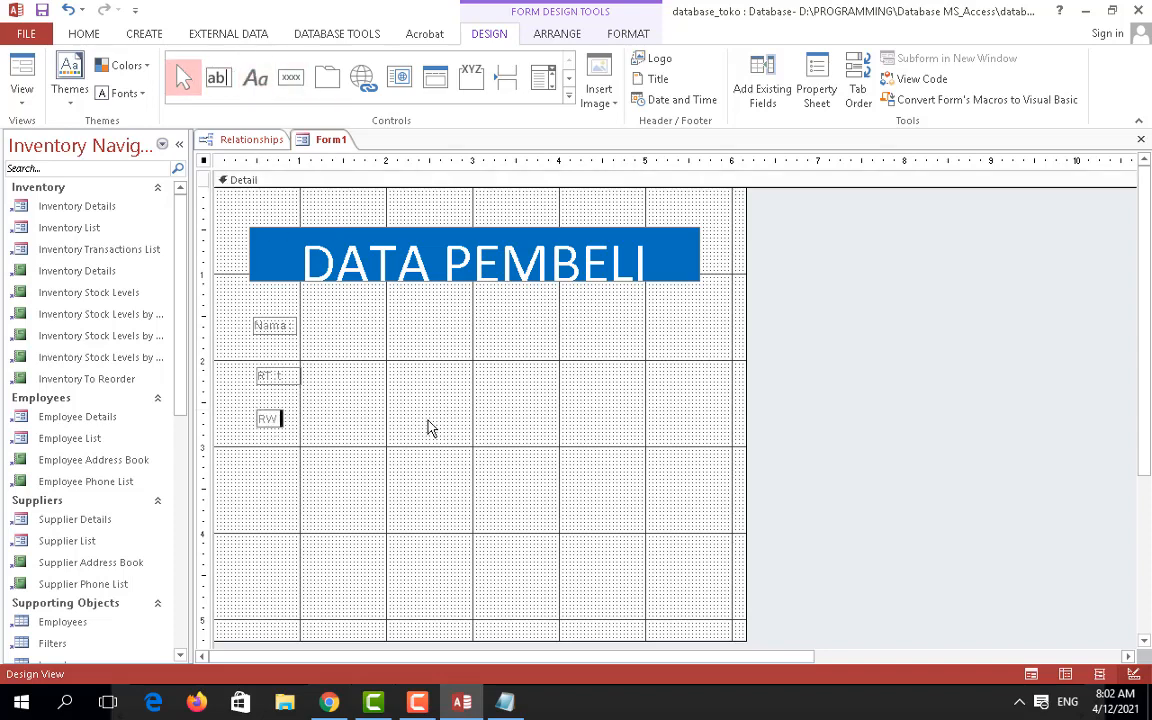
{"action": "type", "text": " :"}
{"action": "left_click", "coordinate": [268, 462]}
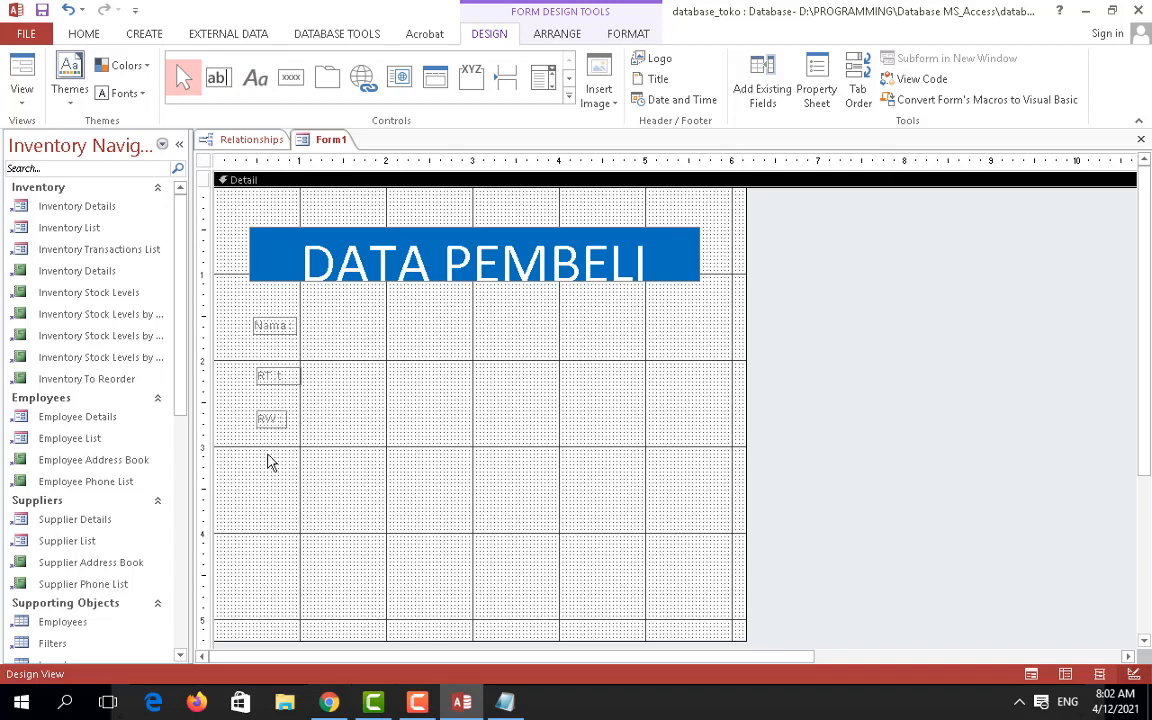
{"action": "left_click", "coordinate": [262, 84]}
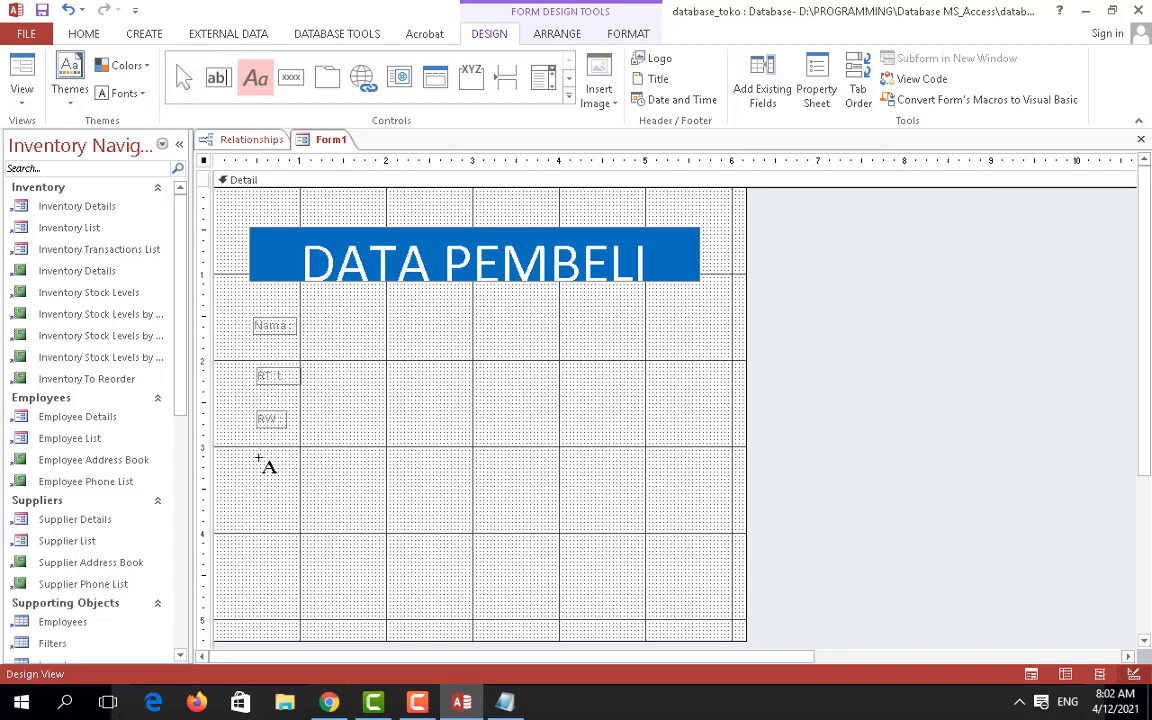
{"action": "left_click", "coordinate": [262, 463]}
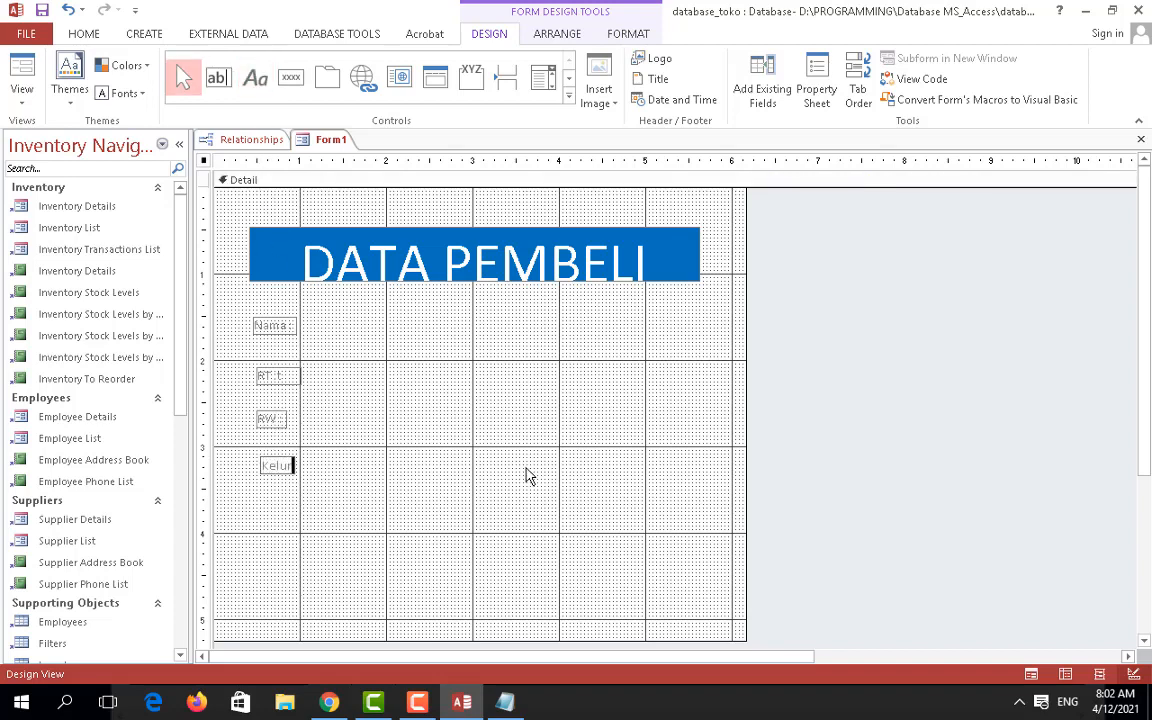
{"action": "type", "text": "Kelurahan"}
{"action": "left_click", "coordinate": [309, 477]}
{"action": "left_click", "coordinate": [255, 79]}
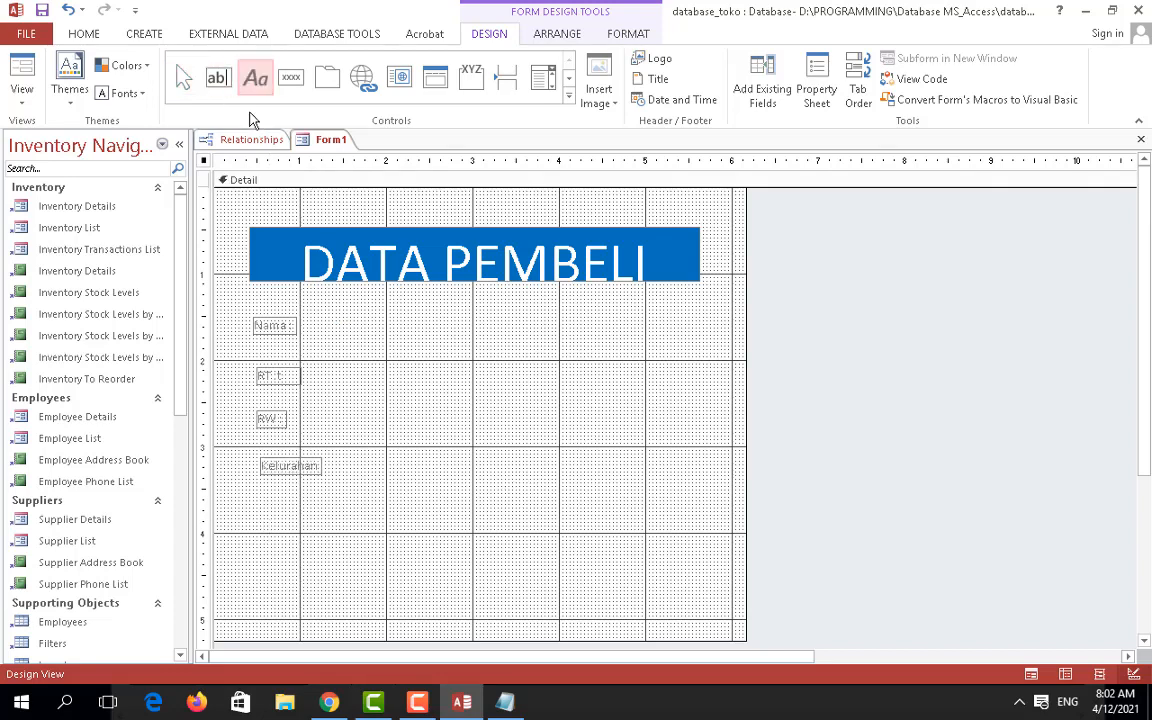
{"action": "left_click", "coordinate": [263, 507]}
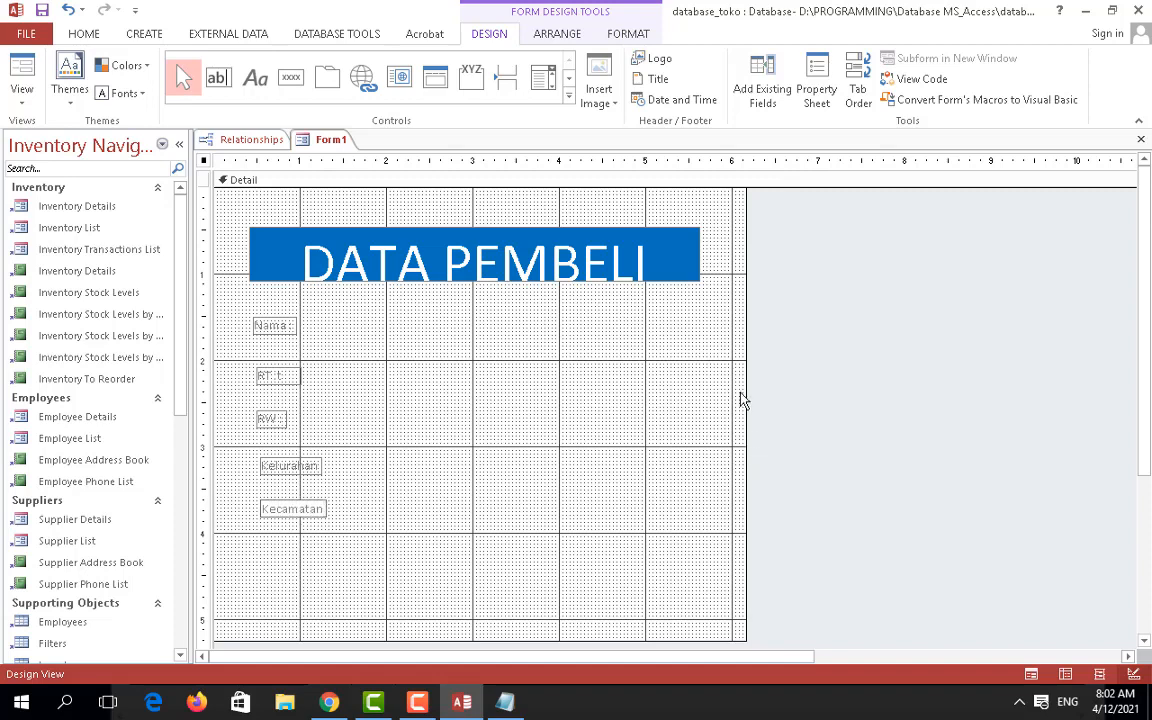
{"action": "left_click", "coordinate": [255, 79]}
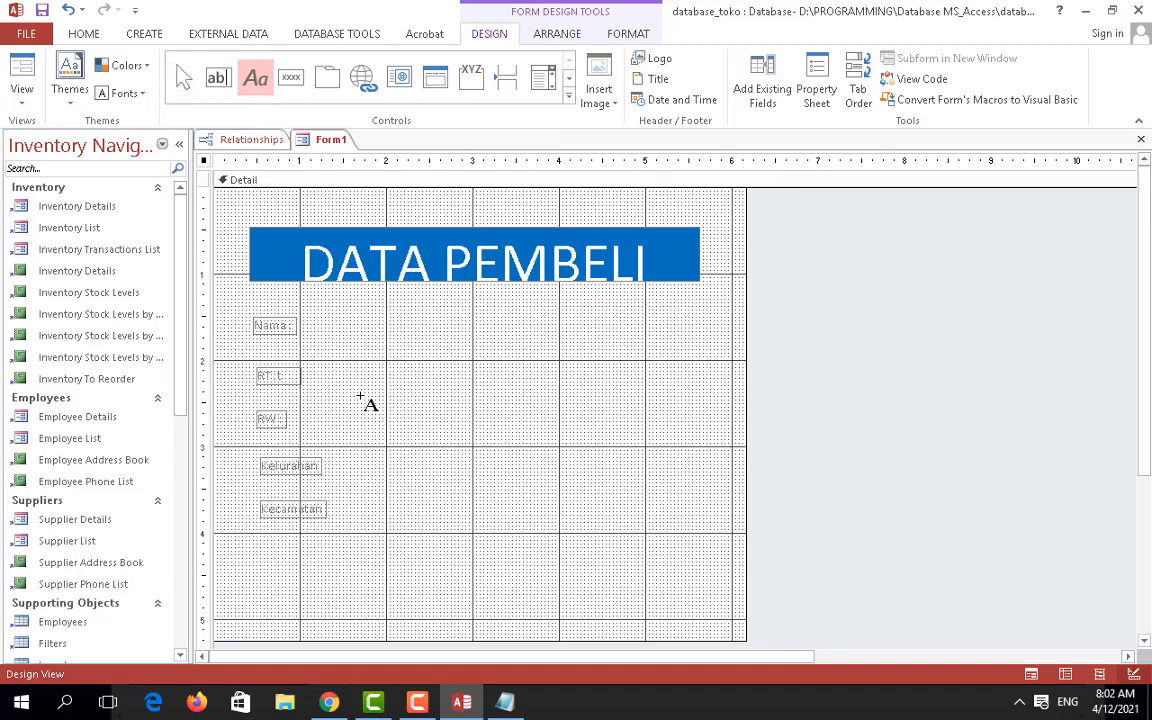
Step: Add the Kotamadya and Handphone labels at the bottom of the column
{"action": "left_click", "coordinate": [266, 546]}
{"action": "type", "text": "Kotamad"}
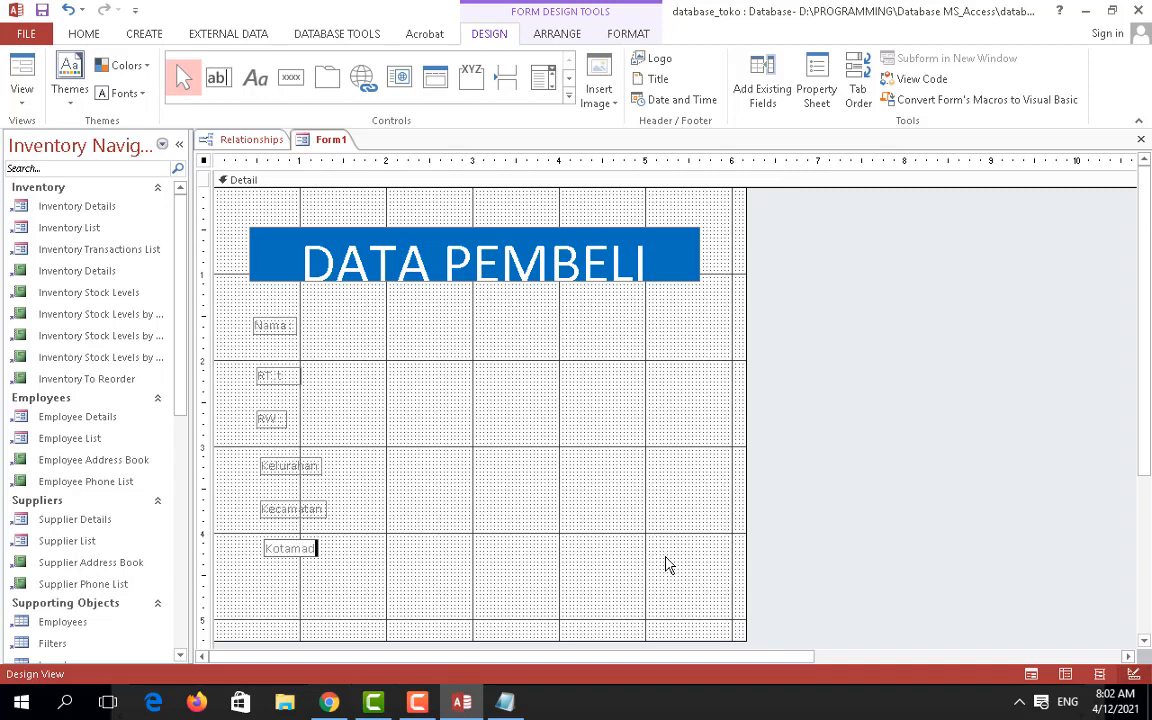
{"action": "type", "text": "ya"}
{"action": "left_click", "coordinate": [621, 573]}
{"action": "left_click", "coordinate": [255, 80]}
{"action": "left_click", "coordinate": [261, 585]}
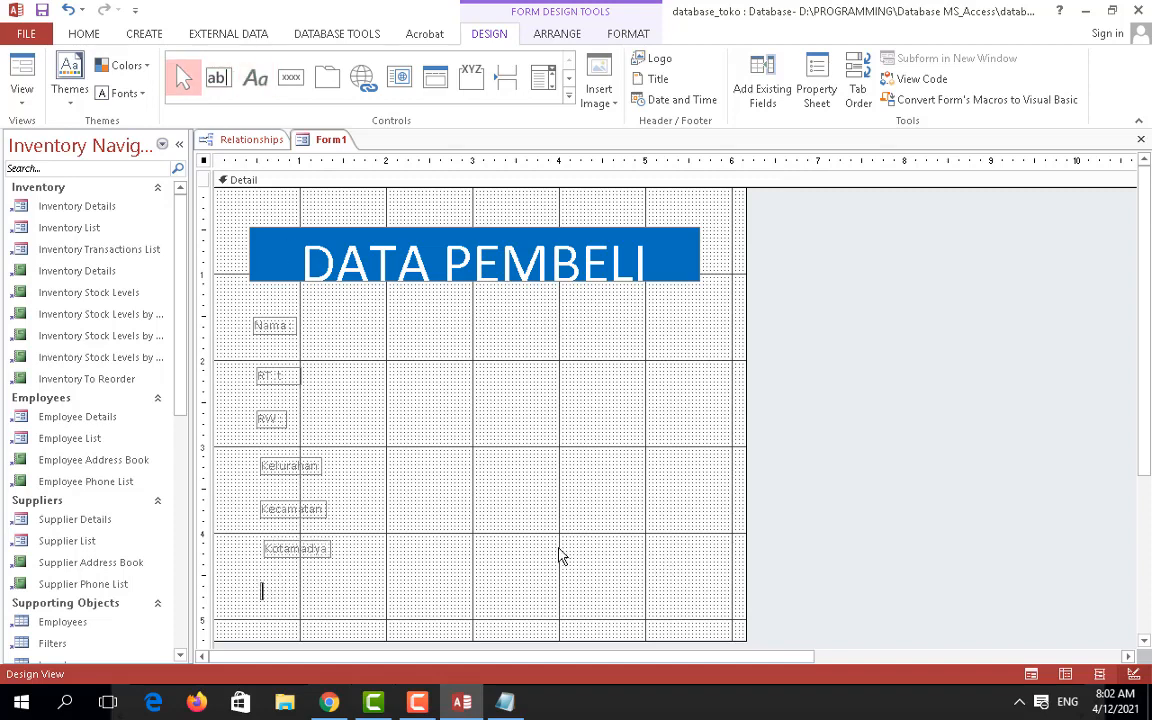
{"action": "type", "text": "Nom"}
{"action": "type", "text": "dphone"}
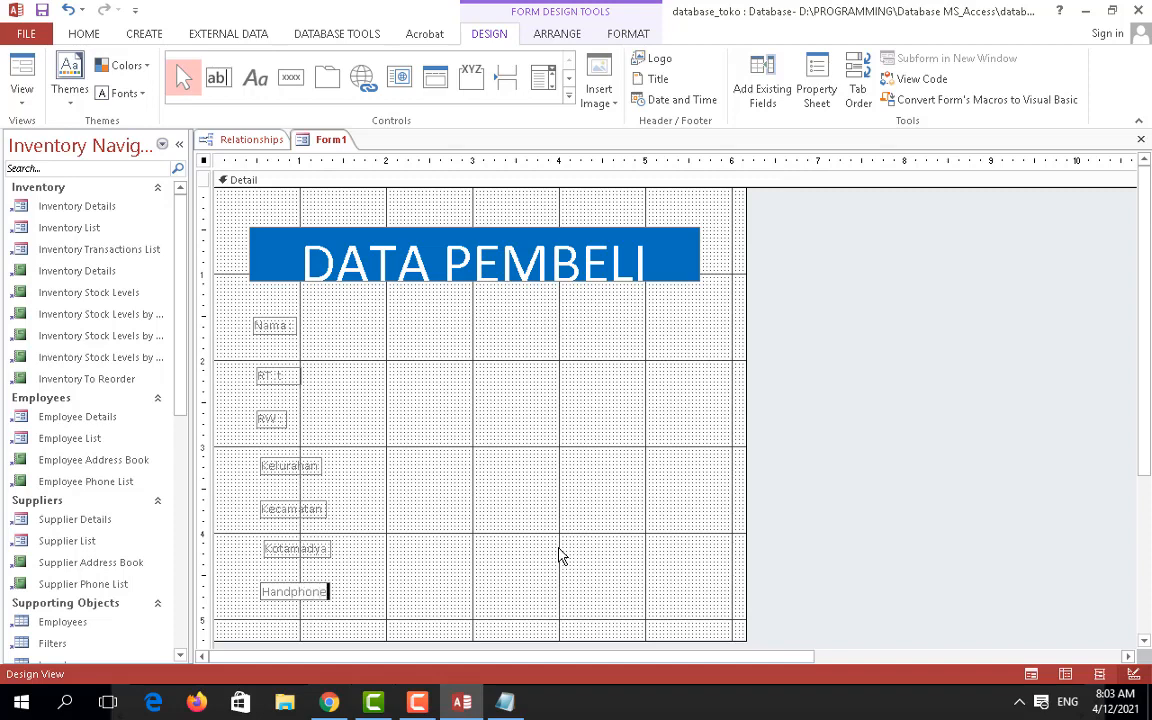
Step: Shrink the DATA PEMBELI title to 26 pt and fit its box to the smaller text
{"action": "left_click", "coordinate": [464, 233]}
{"action": "key", "text": "Up"}
{"action": "key", "text": "Up"}
{"action": "key", "text": "Up"}
{"action": "key", "text": "Up"}
{"action": "key", "text": "Up"}
{"action": "key", "text": "Up"}
{"action": "key", "text": "Up"}
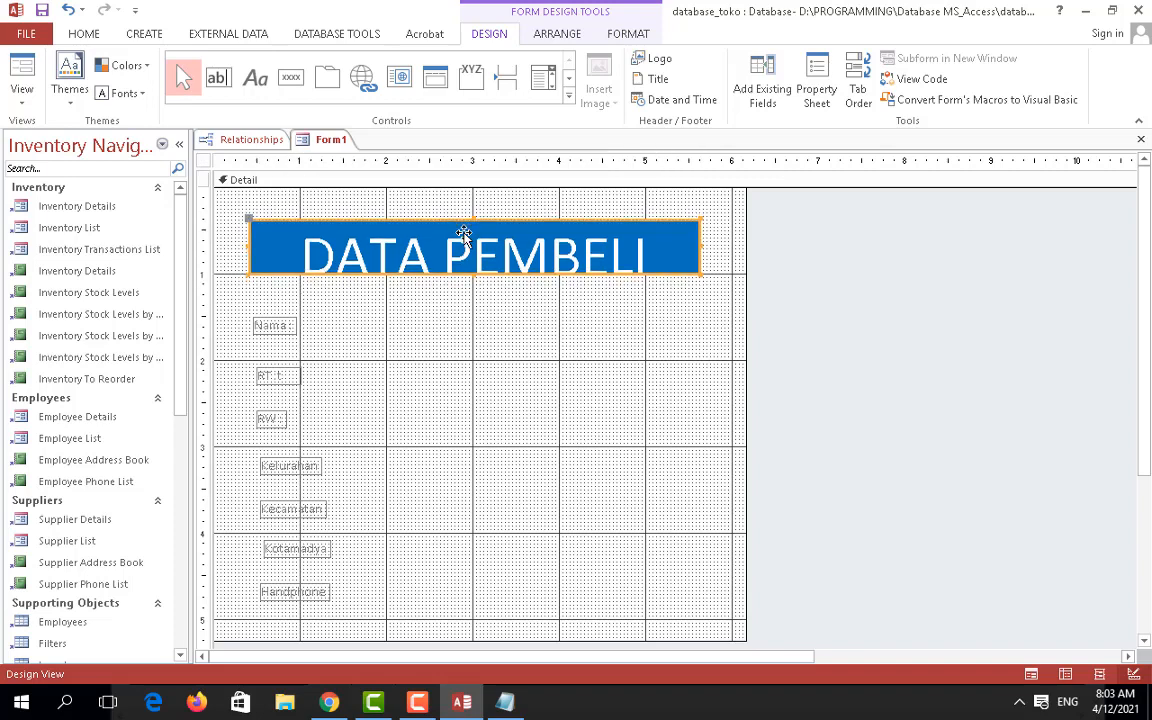
{"action": "left_click", "coordinate": [85, 36]}
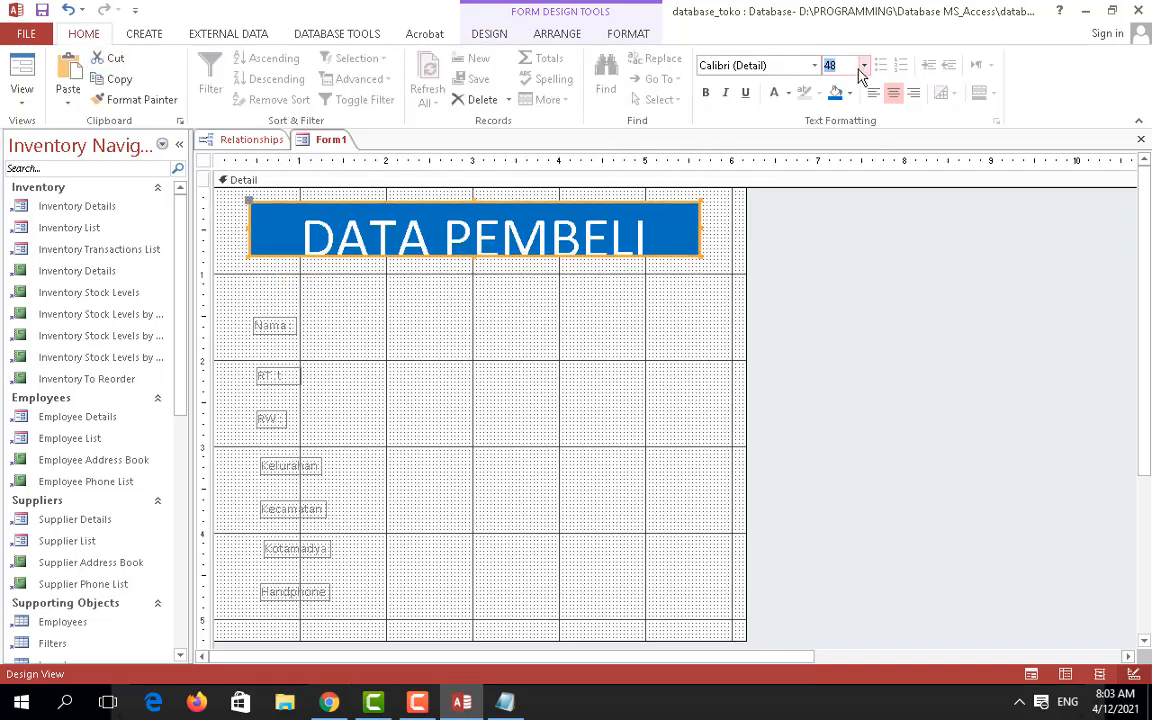
{"action": "left_click", "coordinate": [864, 65]}
{"action": "key", "text": "Escape"}
{"action": "left_click", "coordinate": [842, 281]}
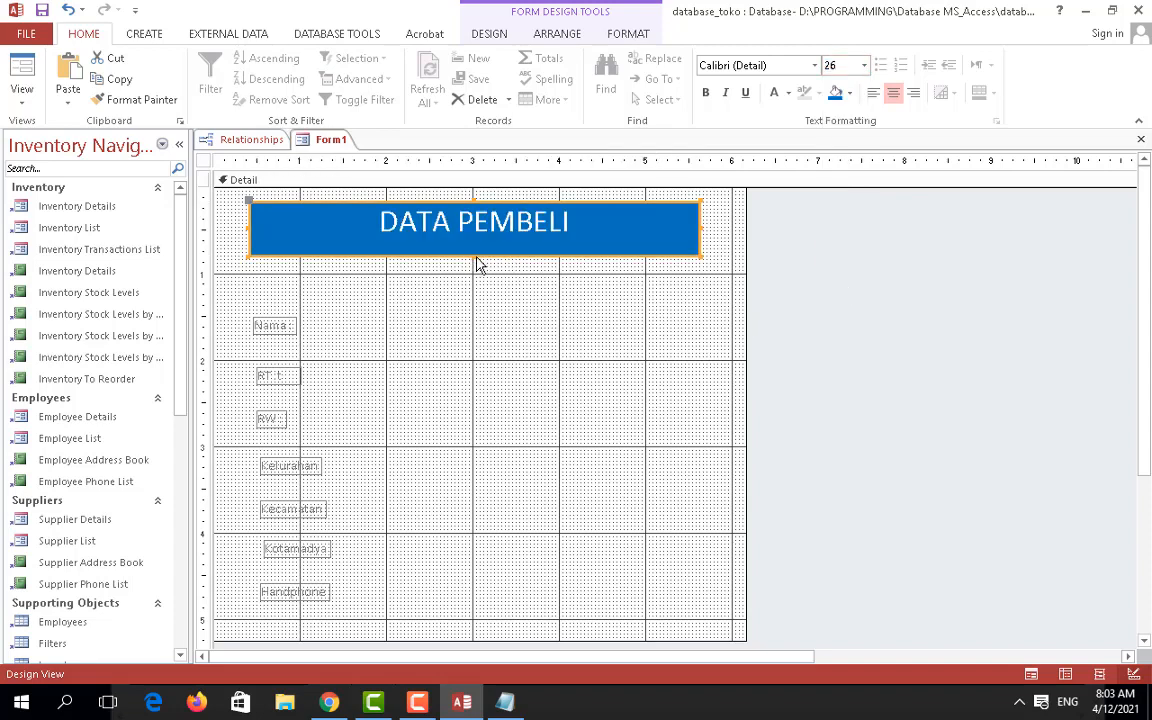
{"action": "left_click_drag", "start_coordinate": [477, 263], "coordinate": [477, 238]}
Step: Select the Nama, RT, RW, Kelurahan, Kecamatan, Kotamadya and Handphone labels together
{"action": "left_click", "coordinate": [296, 345]}
{"action": "left_click", "coordinate": [278, 329]}
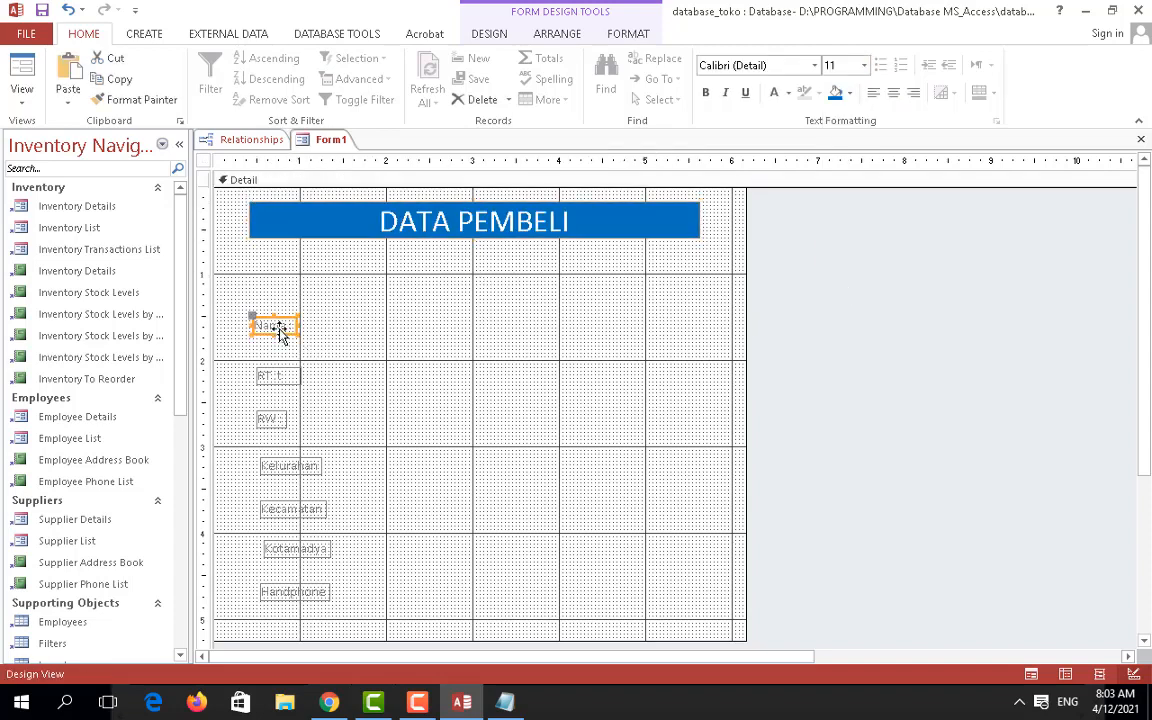
{"action": "left_click", "coordinate": [278, 376], "text": "shift"}
{"action": "left_click", "coordinate": [272, 420], "text": "shift"}
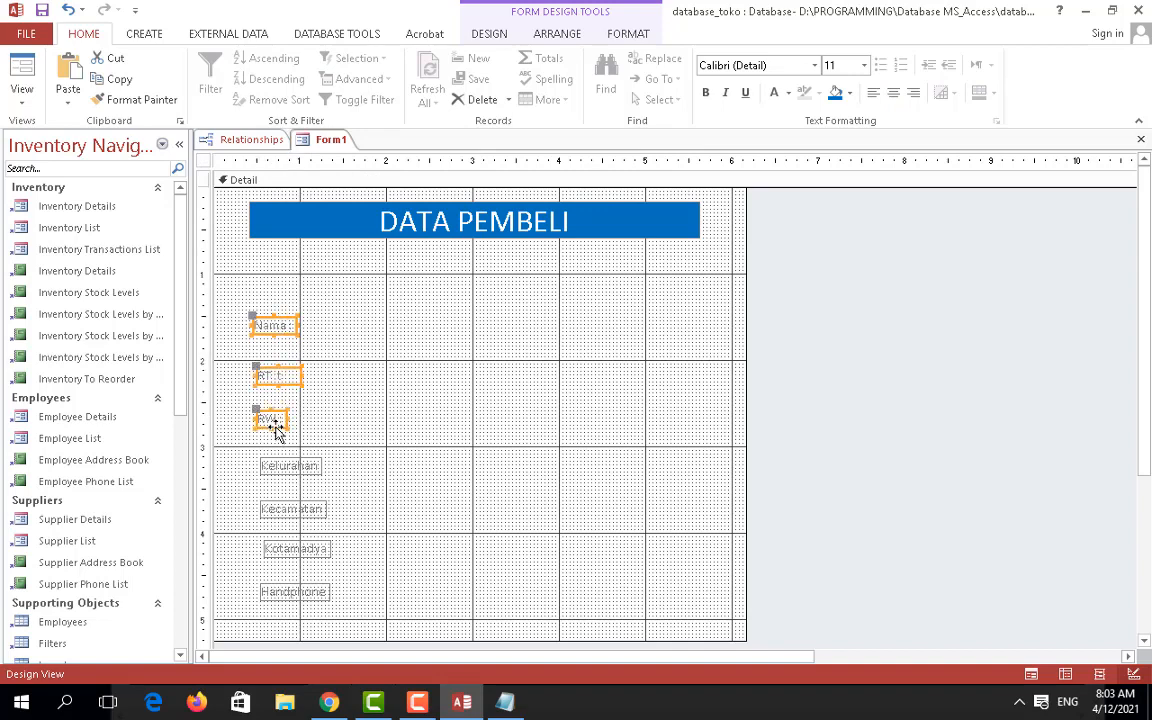
{"action": "left_click", "coordinate": [287, 467], "text": "shift"}
{"action": "left_click", "coordinate": [293, 510], "text": "shift"}
{"action": "left_click", "coordinate": [298, 549], "text": "shift"}
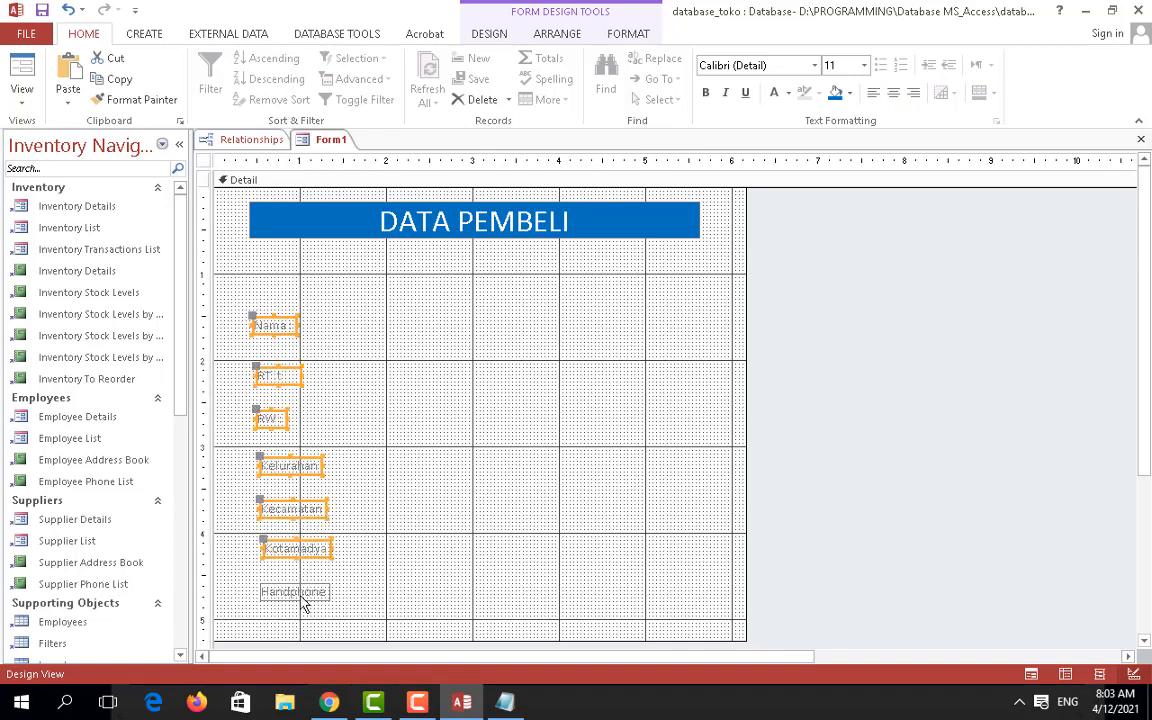
{"action": "left_click", "coordinate": [300, 593], "text": "shift"}
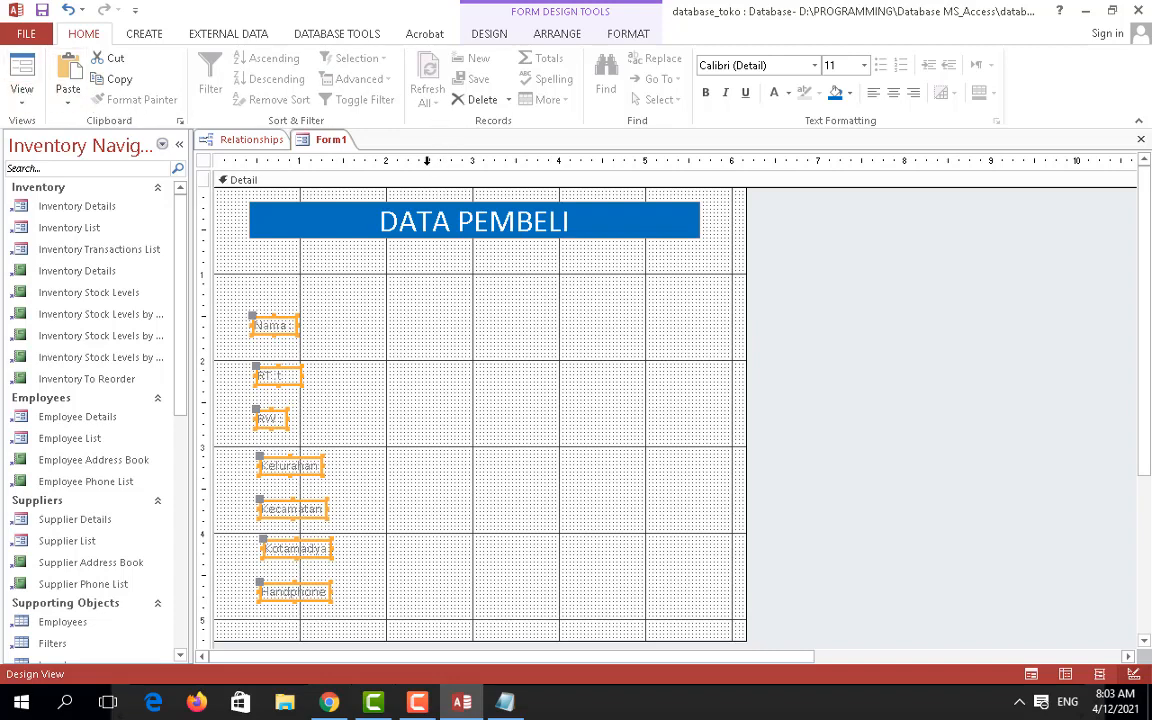
Step: Make the selected field labels bold at 12 pt
{"action": "left_click", "coordinate": [628, 36]}
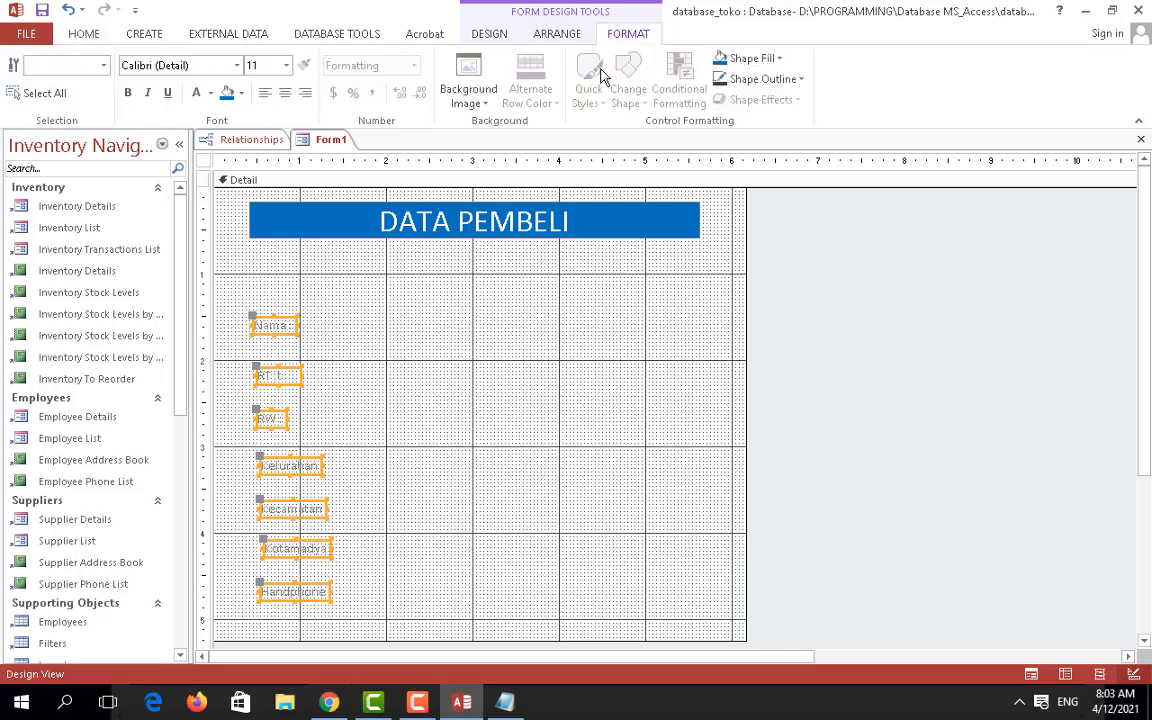
{"action": "left_click", "coordinate": [86, 36]}
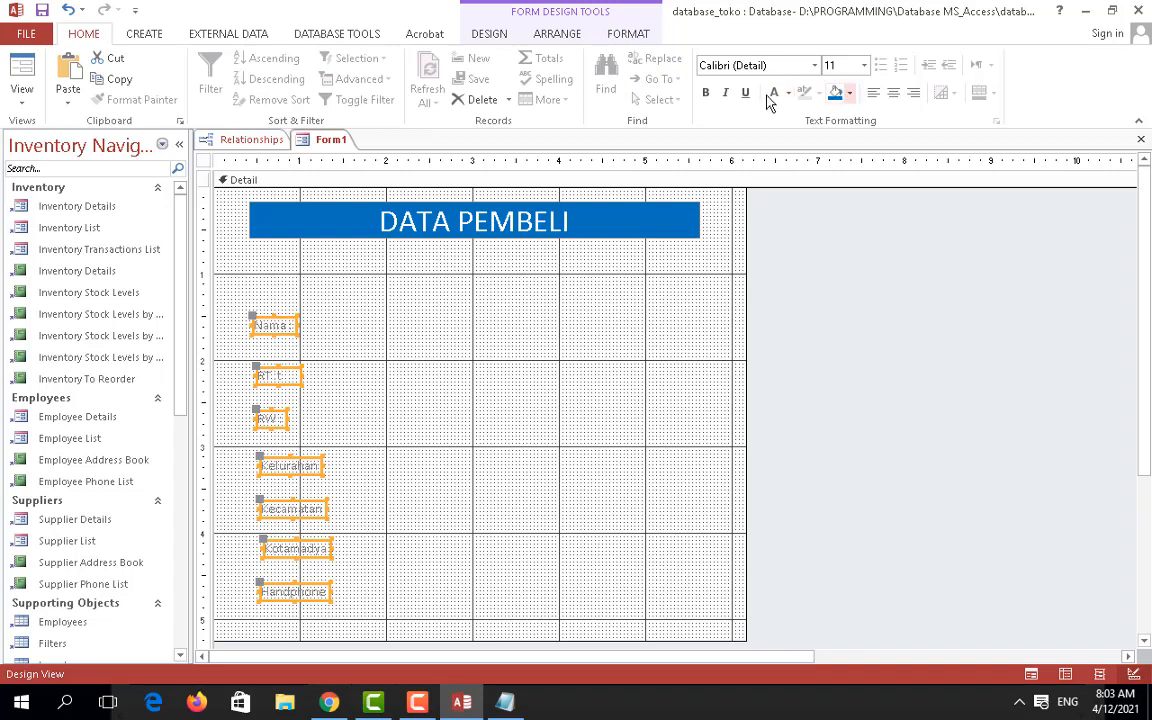
{"action": "left_click", "coordinate": [705, 92]}
{"action": "left_click", "coordinate": [864, 66]}
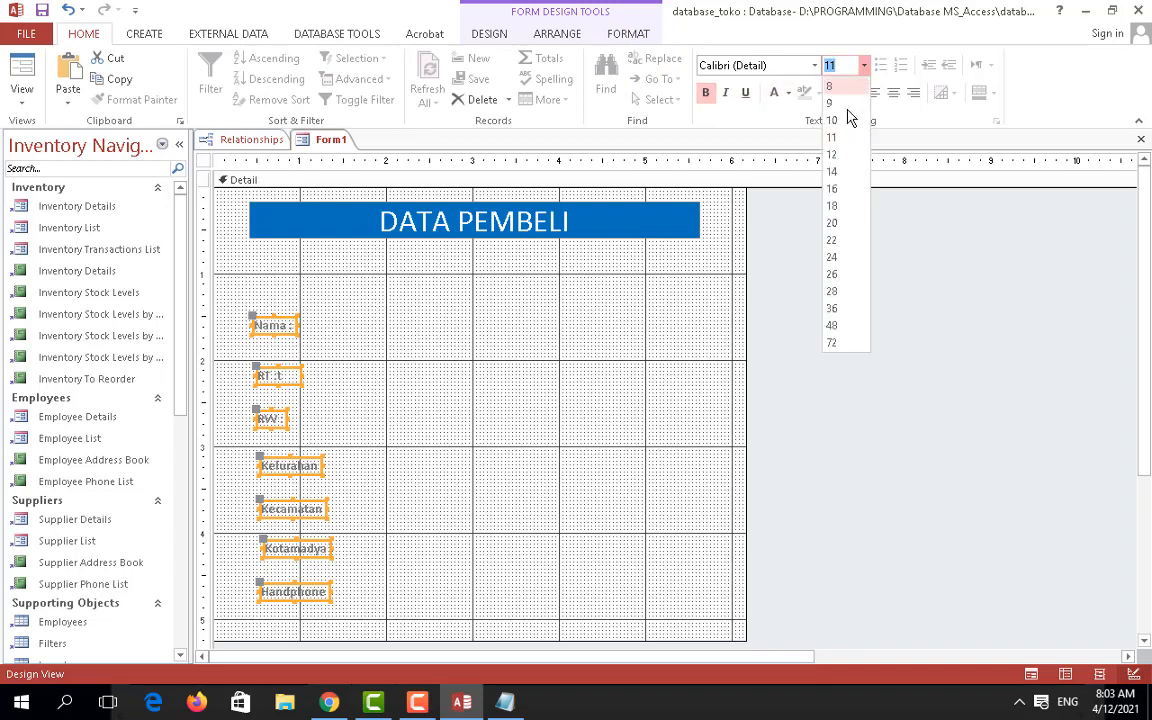
{"action": "left_click", "coordinate": [846, 156]}
{"action": "left_click", "coordinate": [560, 450]}
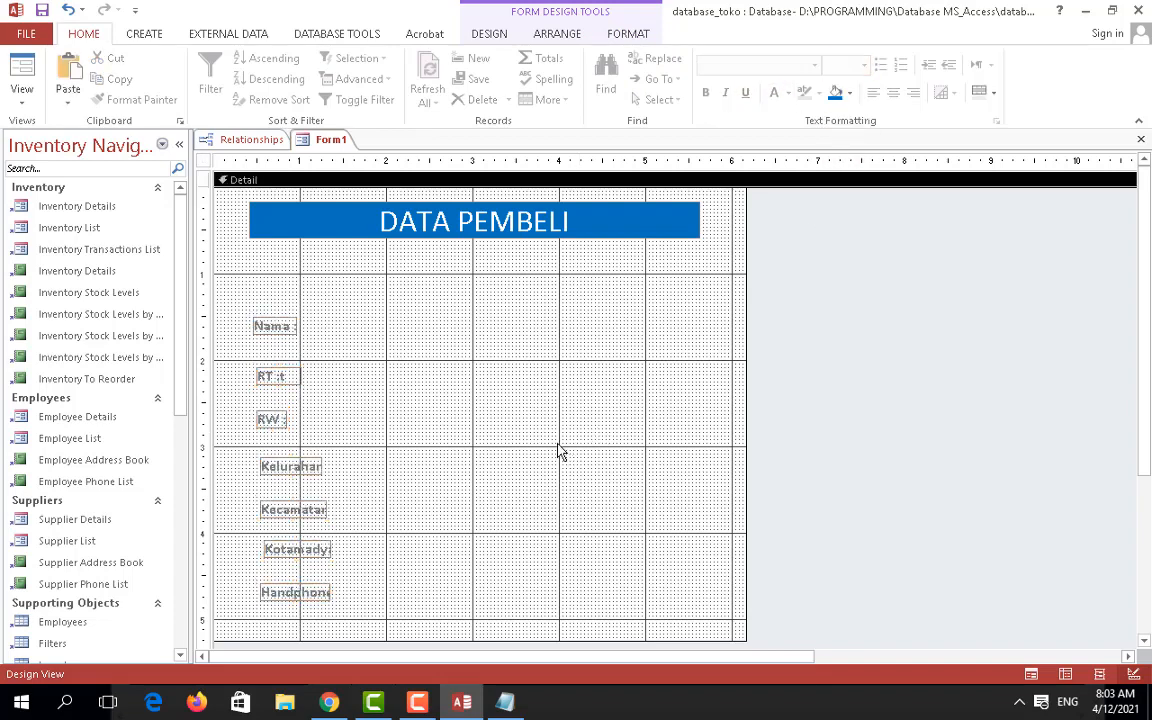
Step: Turn off the Grid on the form's design surface
{"action": "right_click", "coordinate": [558, 336]}
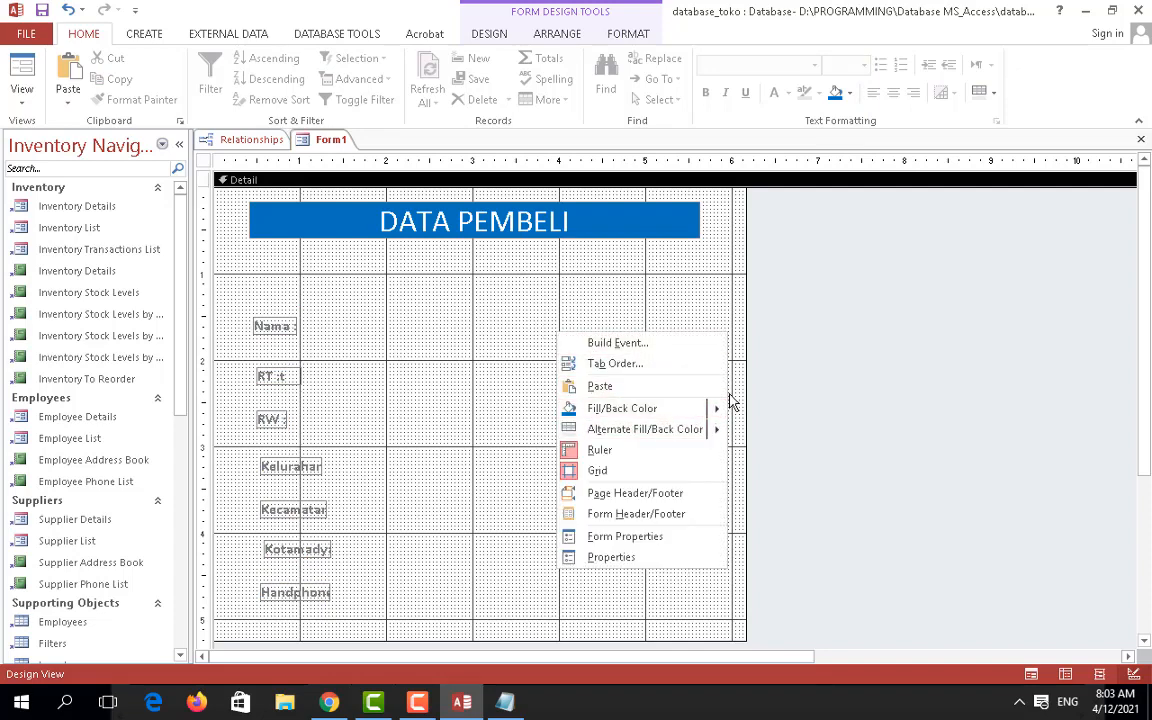
{"action": "mouse_move", "coordinate": [728, 415]}
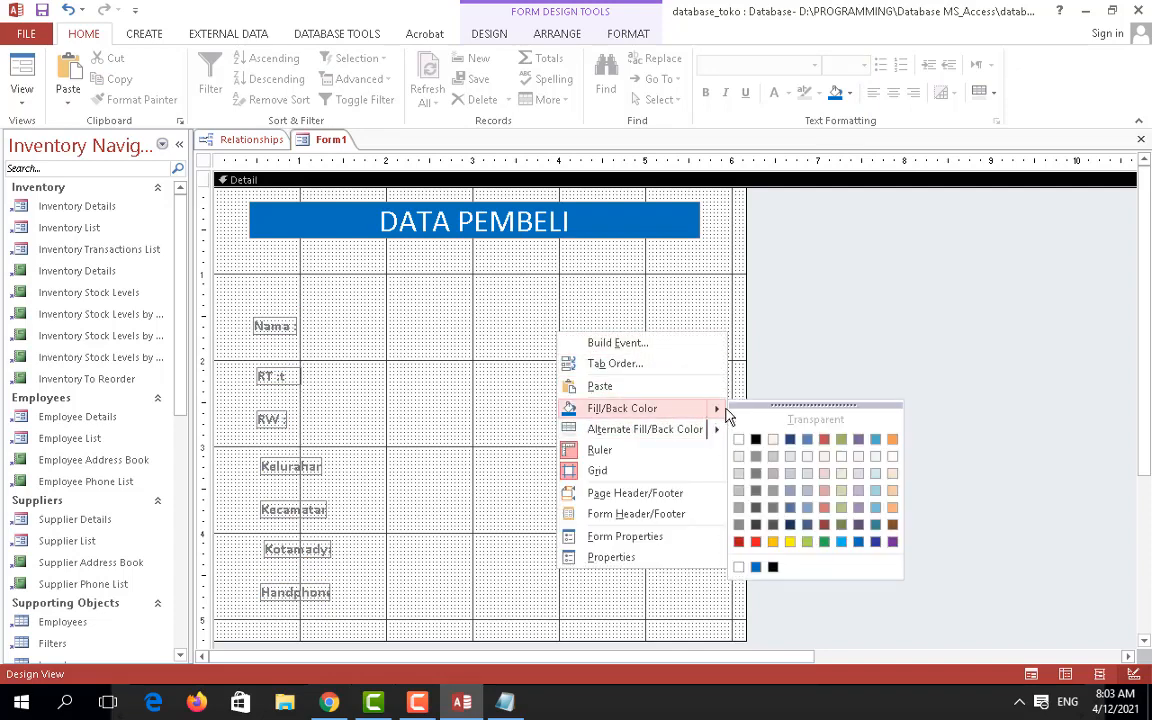
{"action": "left_click", "coordinate": [638, 470]}
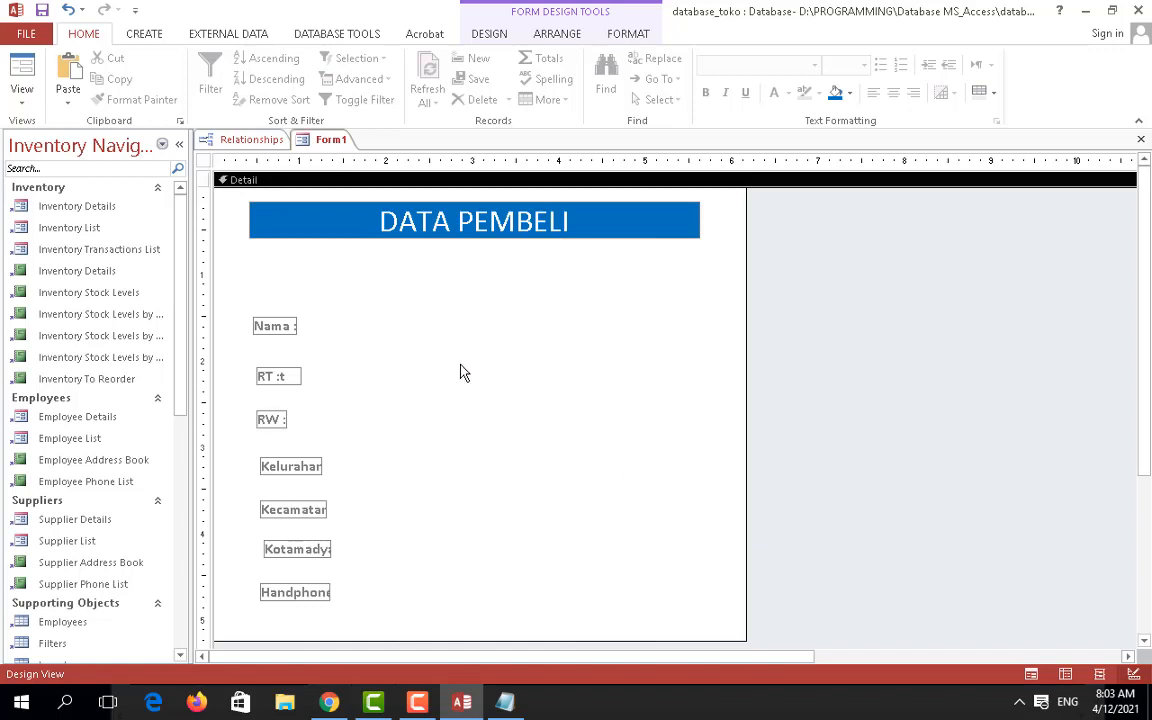
Step: Adjust the Nama : label's position below the DATA PEMBELI title
{"action": "left_click", "coordinate": [289, 330]}
{"action": "key", "text": "Up"}
{"action": "key", "text": "Up"}
{"action": "key", "text": "Up"}
{"action": "key", "text": "Up"}
{"action": "key", "text": "Up"}
{"action": "key", "text": "Up"}
{"action": "key", "text": "Up"}
{"action": "key", "text": "Up"}
{"action": "key", "text": "Up"}
{"action": "key", "text": "Up"}
{"action": "key", "text": "Up"}
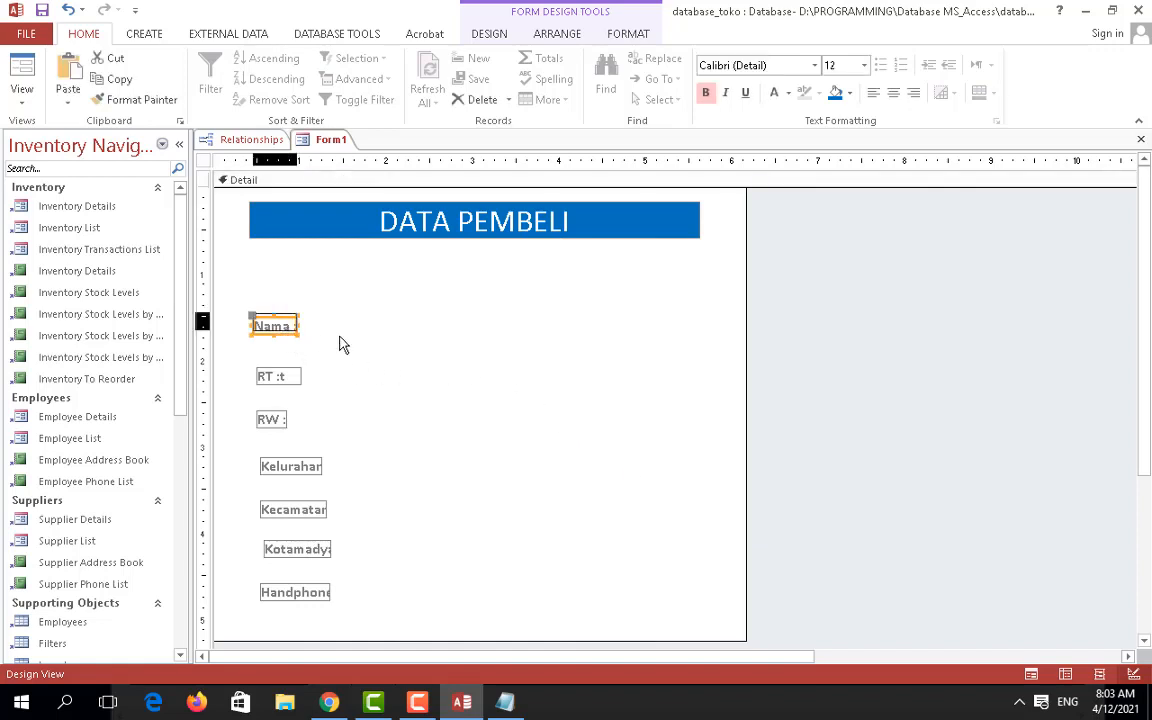
{"action": "key", "text": "Down"}
{"action": "key", "text": "Down"}
{"action": "key", "text": "Down"}
{"action": "key", "text": "Down"}
{"action": "key", "text": "Down"}
{"action": "key", "text": "Down"}
{"action": "key", "text": "Down"}
{"action": "key", "text": "Down"}
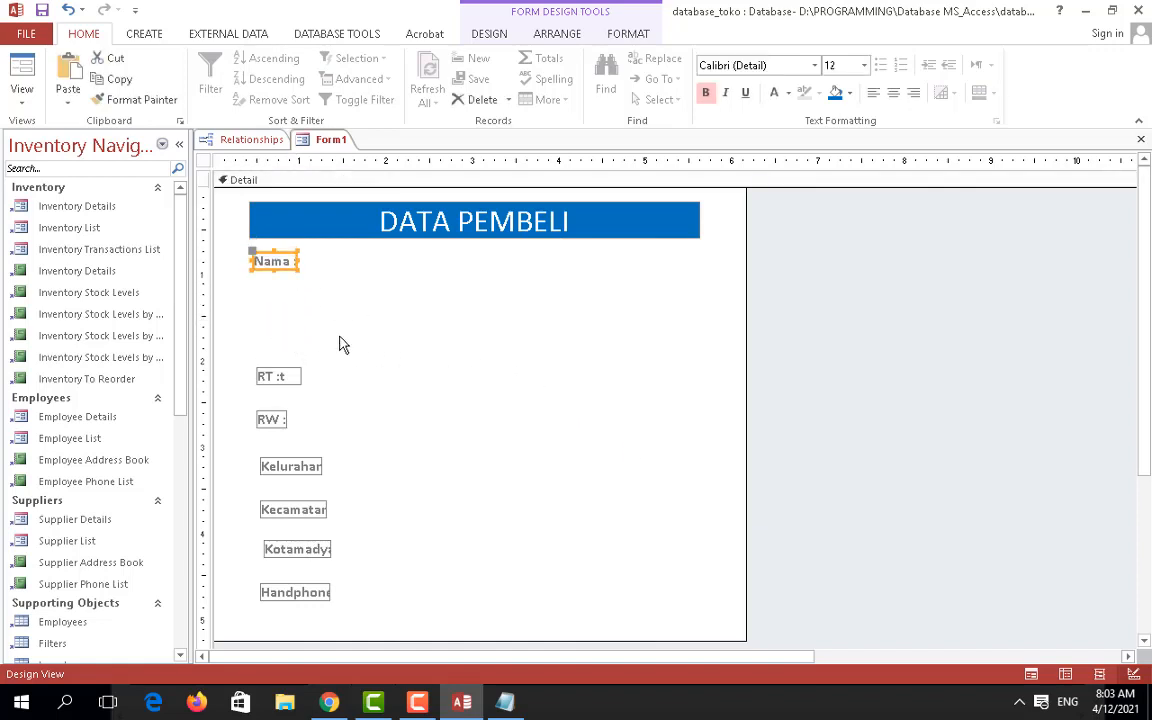
{"action": "key", "text": "Down"}
{"action": "key", "text": "Down"}
{"action": "key", "text": "Down"}
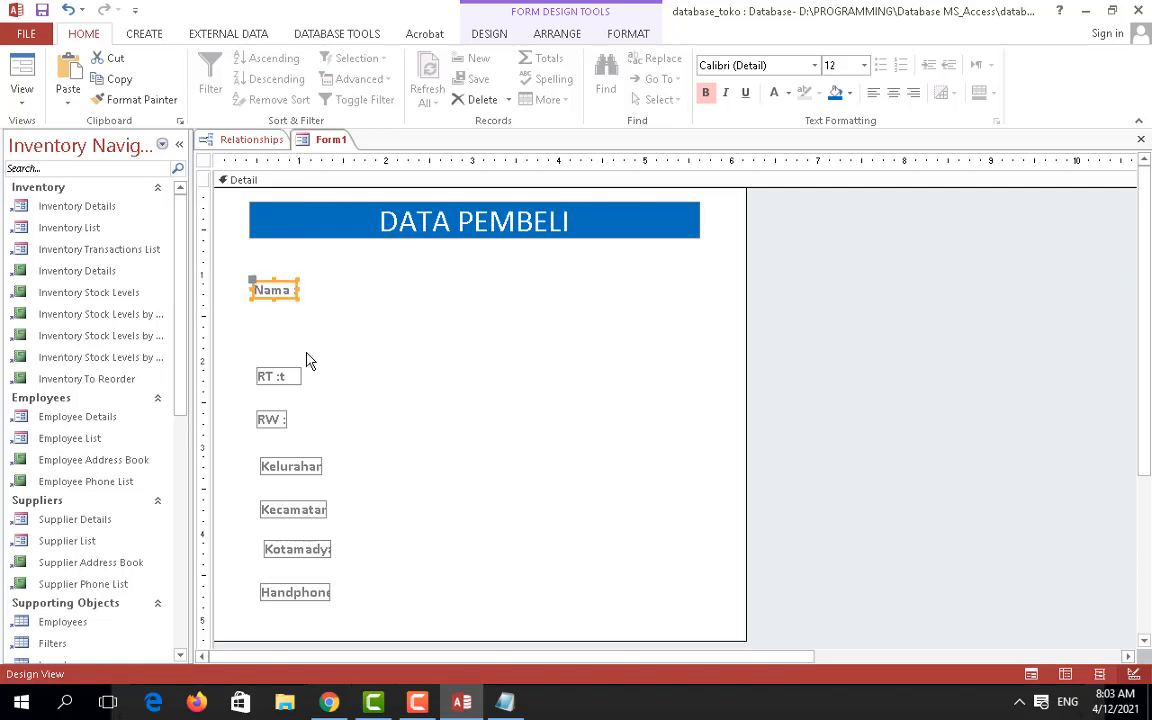
{"action": "left_click", "coordinate": [289, 377]}
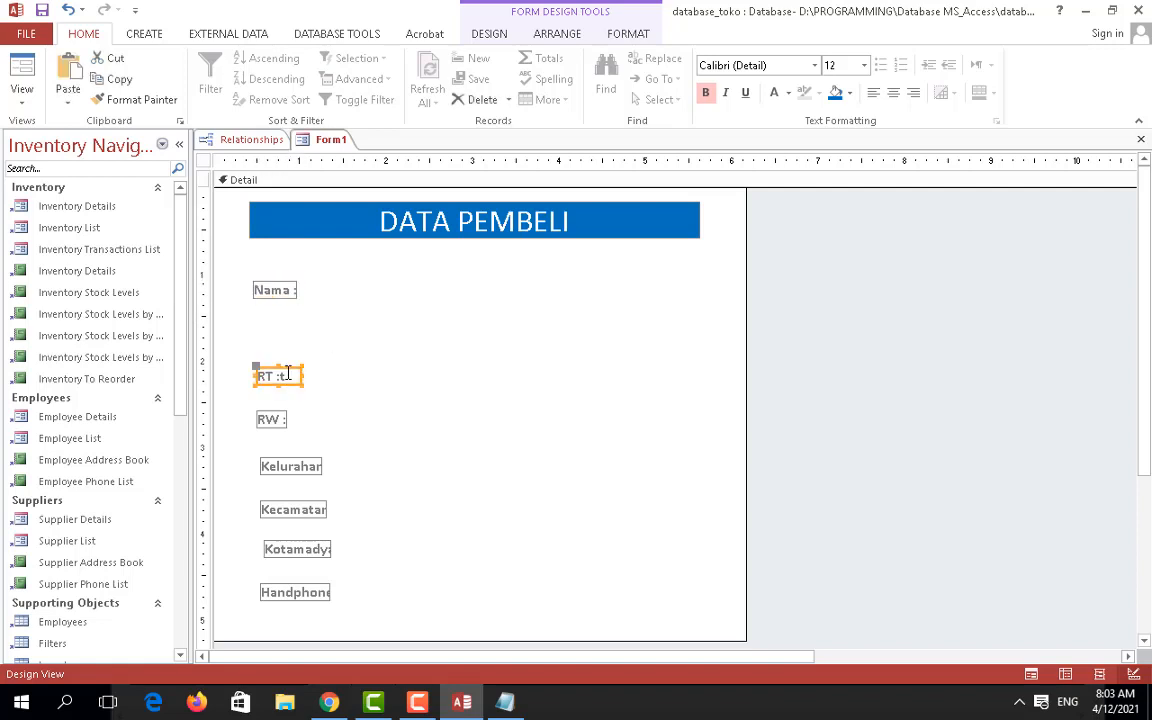
{"action": "left_click", "coordinate": [405, 705]}
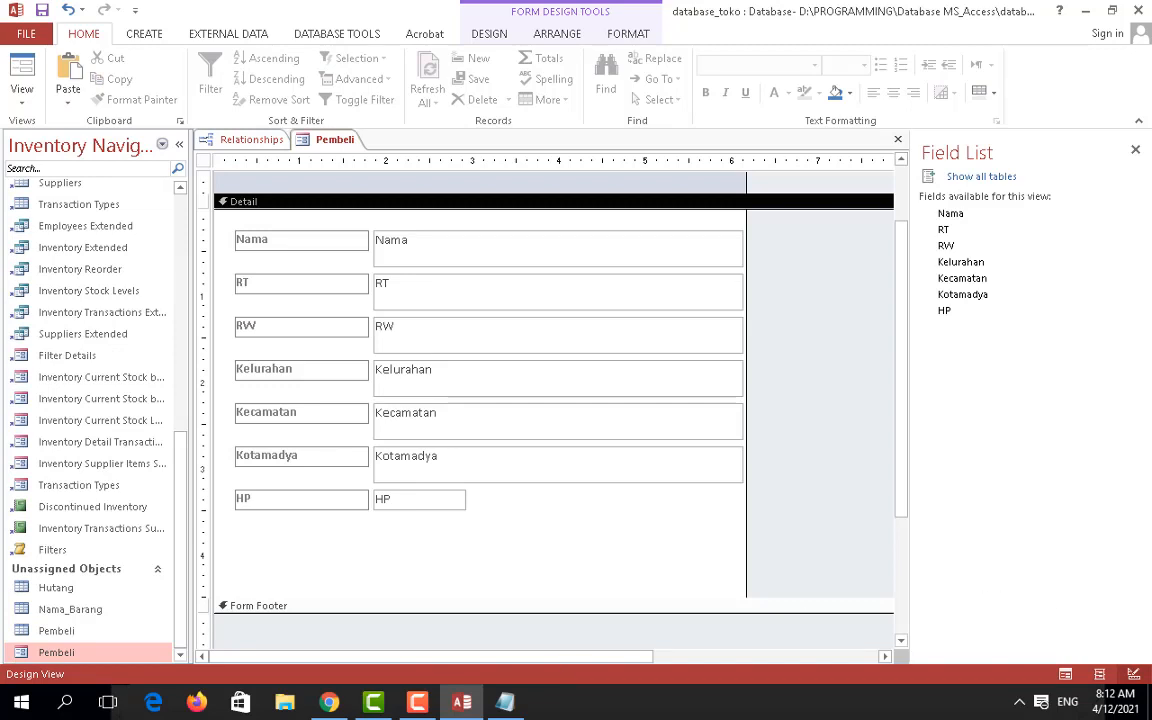
Step: Open the Pembeli table in Design View to see its seven fields and data types
{"action": "left_click", "coordinate": [419, 706]}
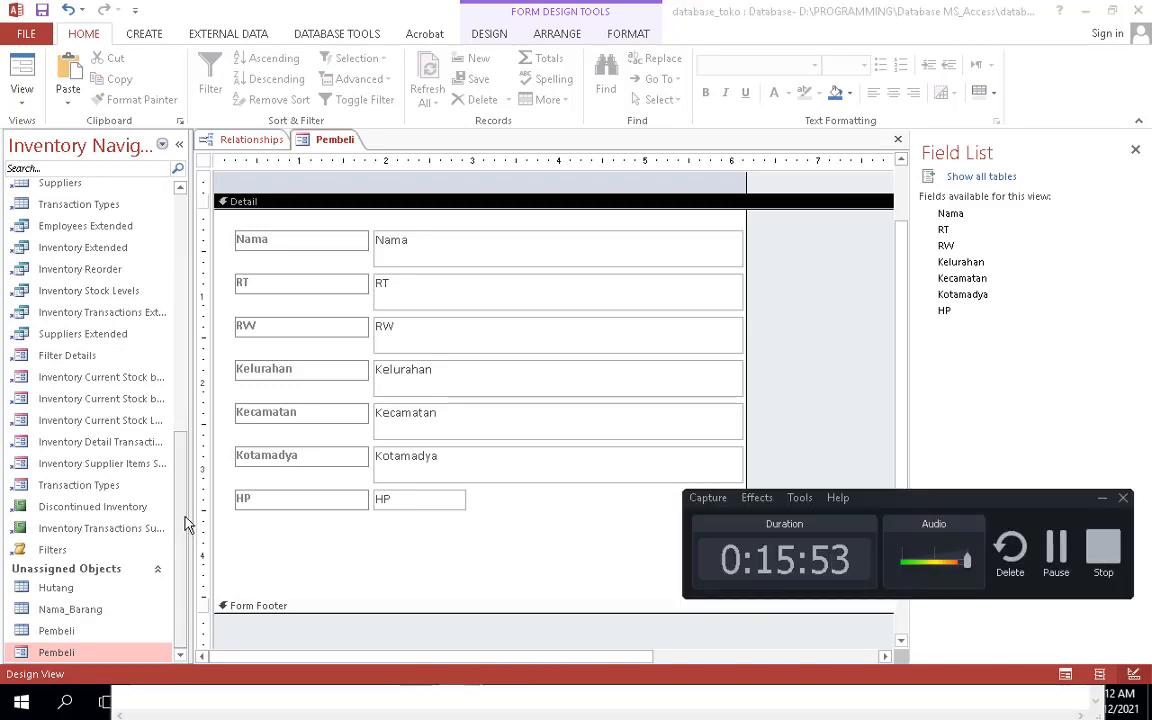
{"action": "right_click", "coordinate": [61, 633]}
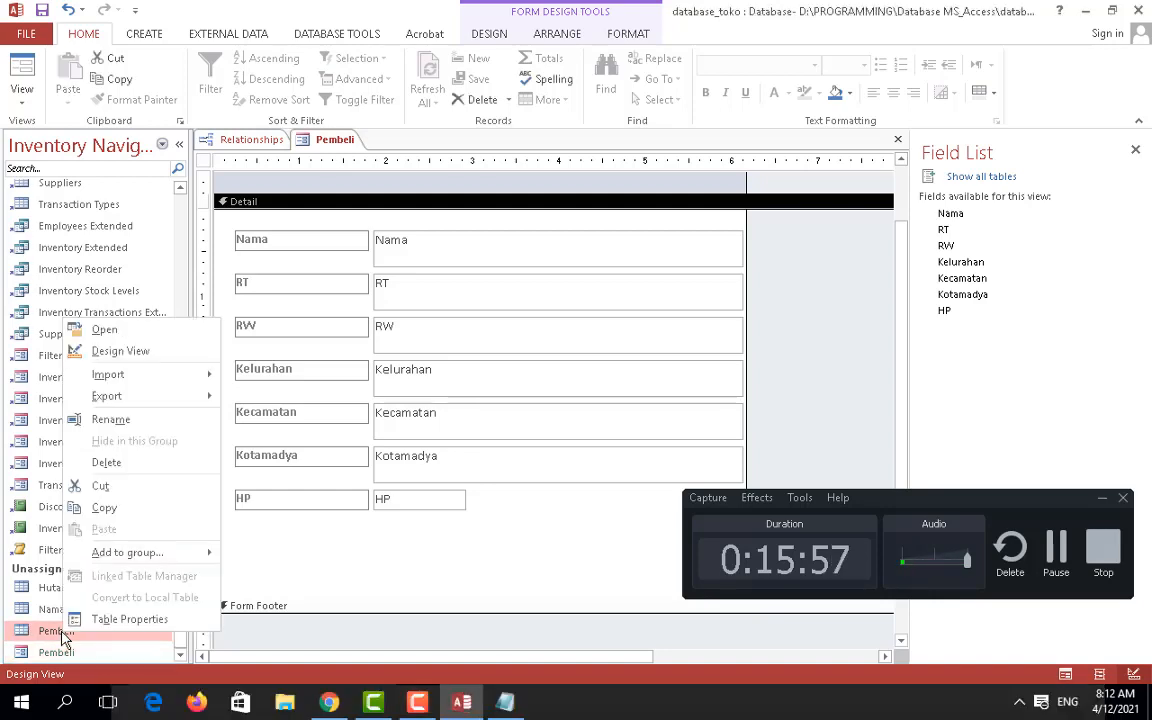
{"action": "left_click", "coordinate": [131, 356]}
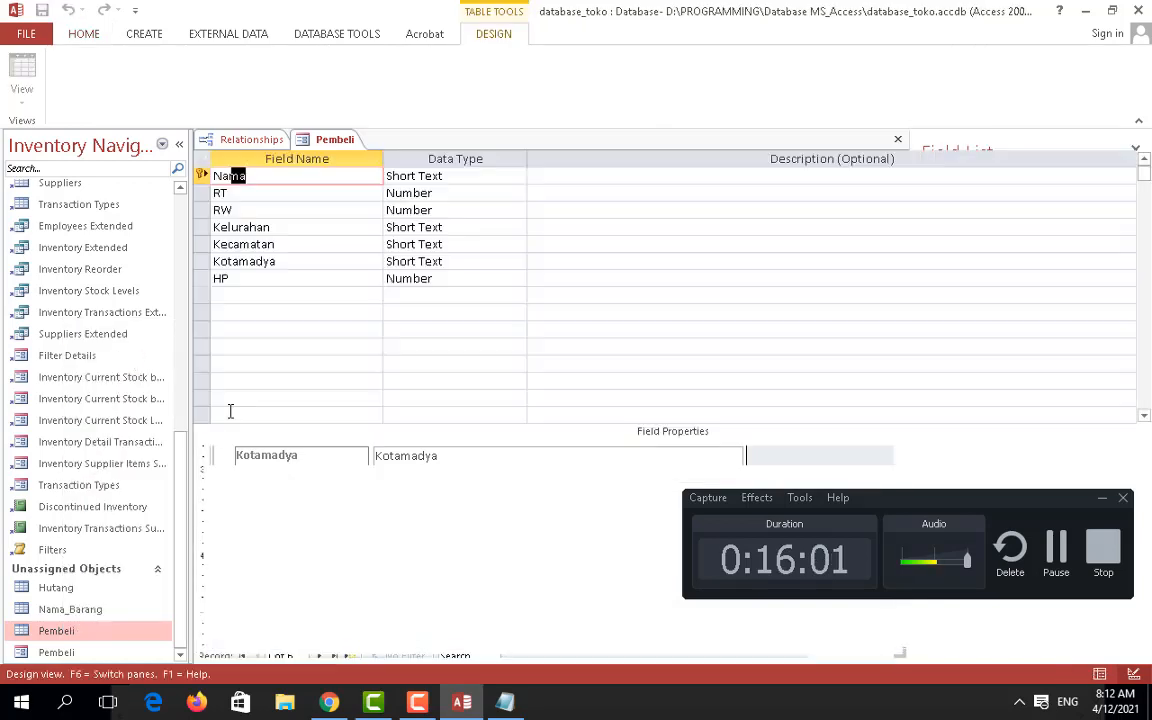
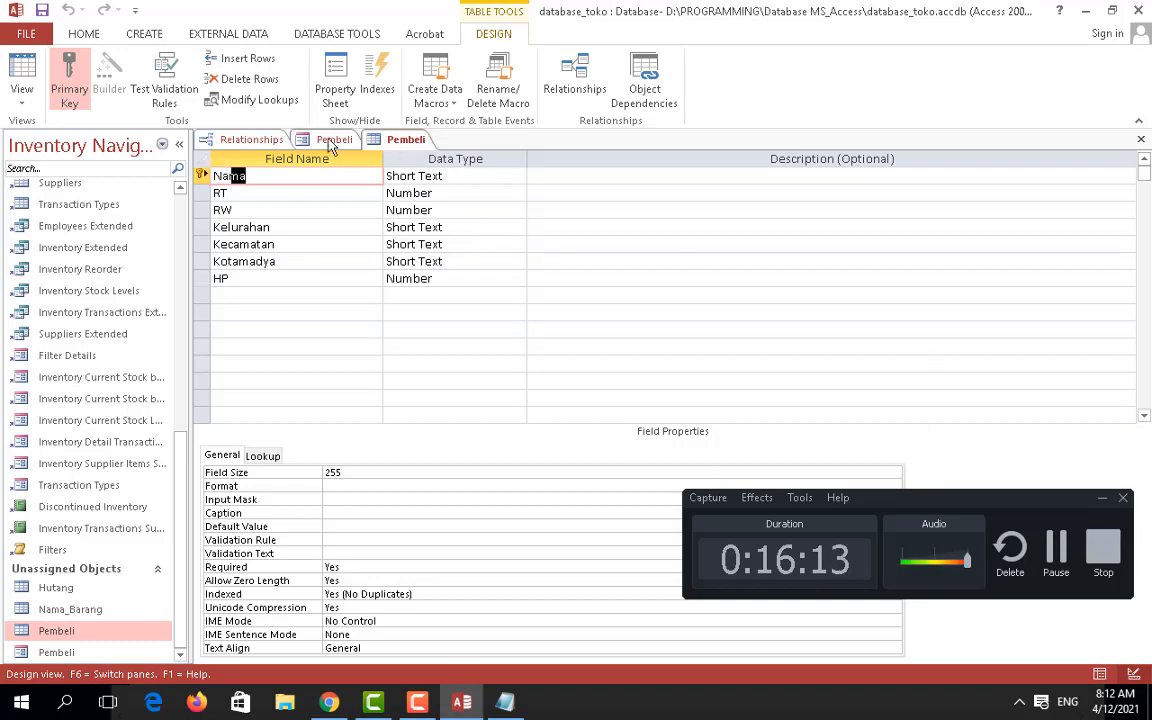
Step: Close the Pembeli form design, saving its changes
{"action": "left_click", "coordinate": [331, 146]}
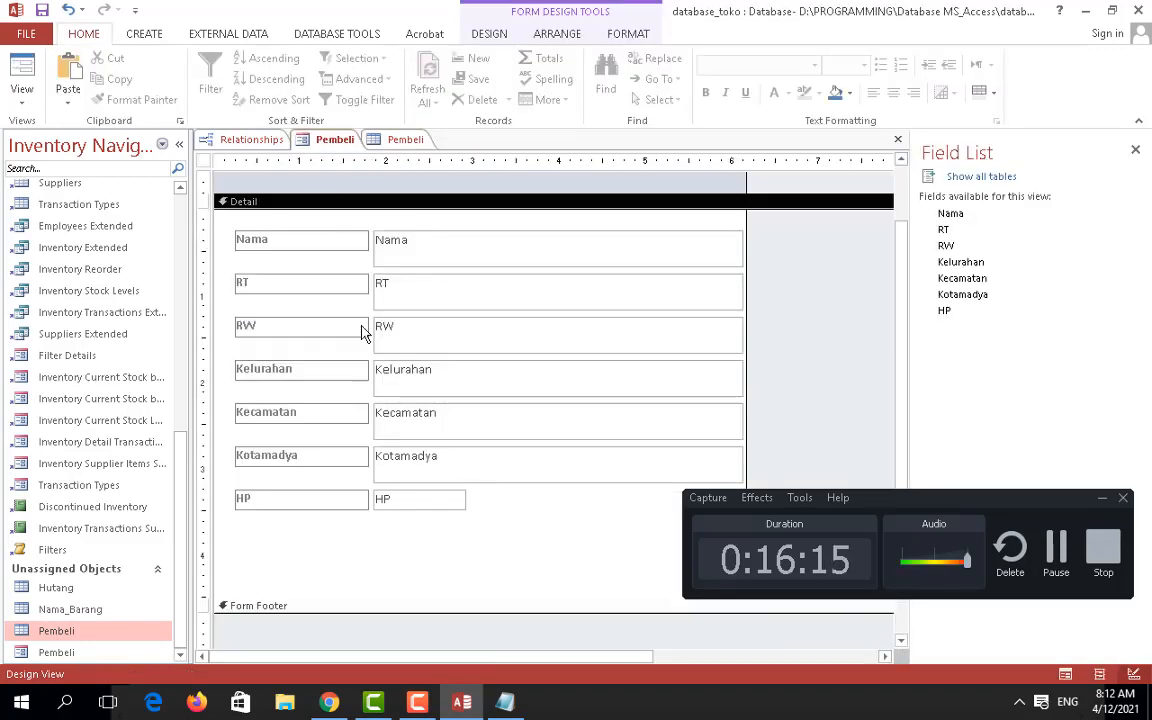
{"action": "right_click", "coordinate": [342, 147]}
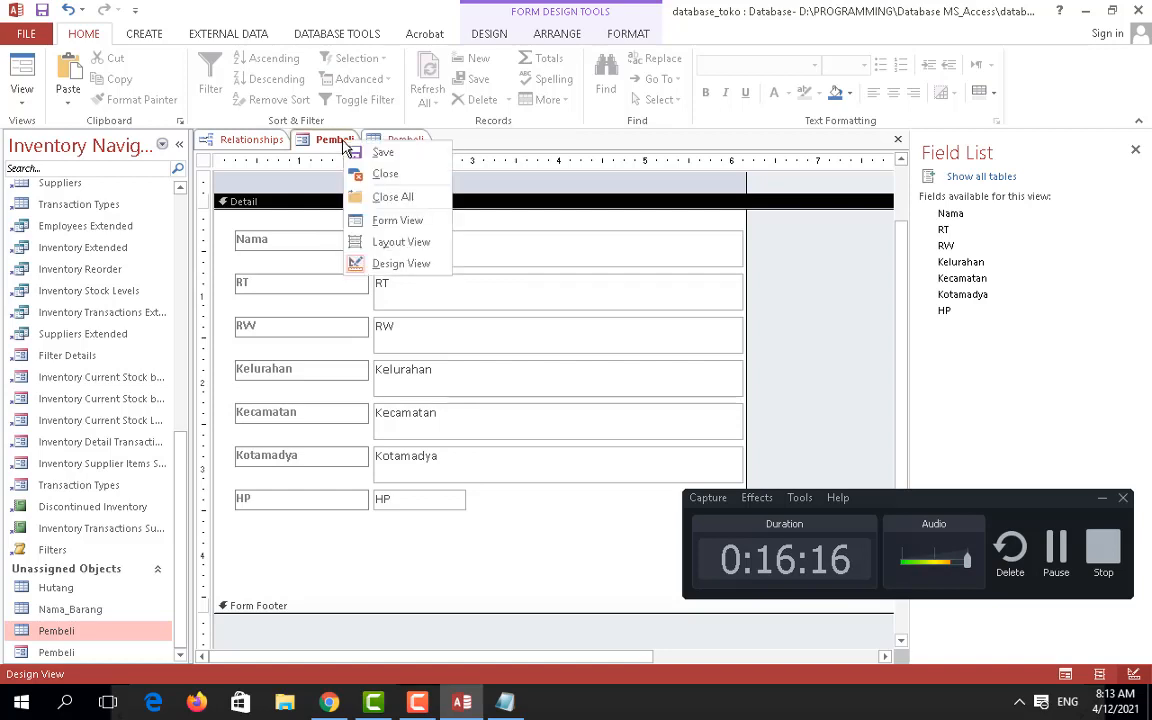
{"action": "left_click", "coordinate": [385, 173]}
{"action": "left_click", "coordinate": [507, 399]}
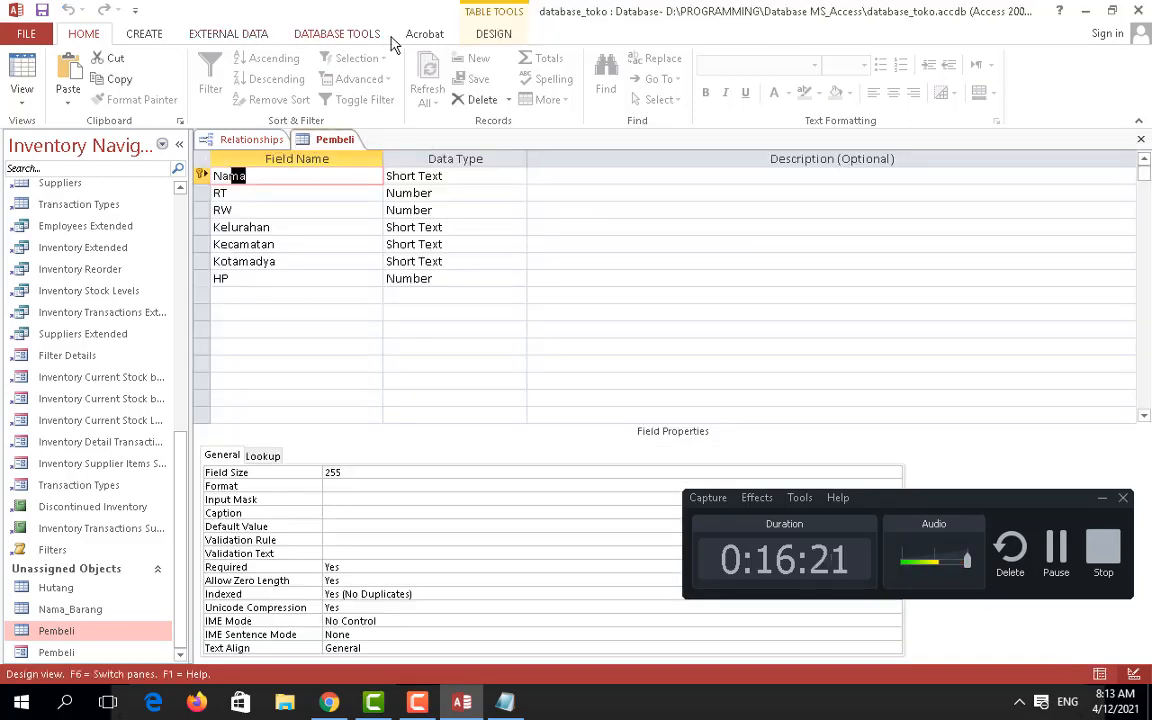
{"action": "left_click", "coordinate": [146, 35]}
{"action": "left_click", "coordinate": [443, 64]}
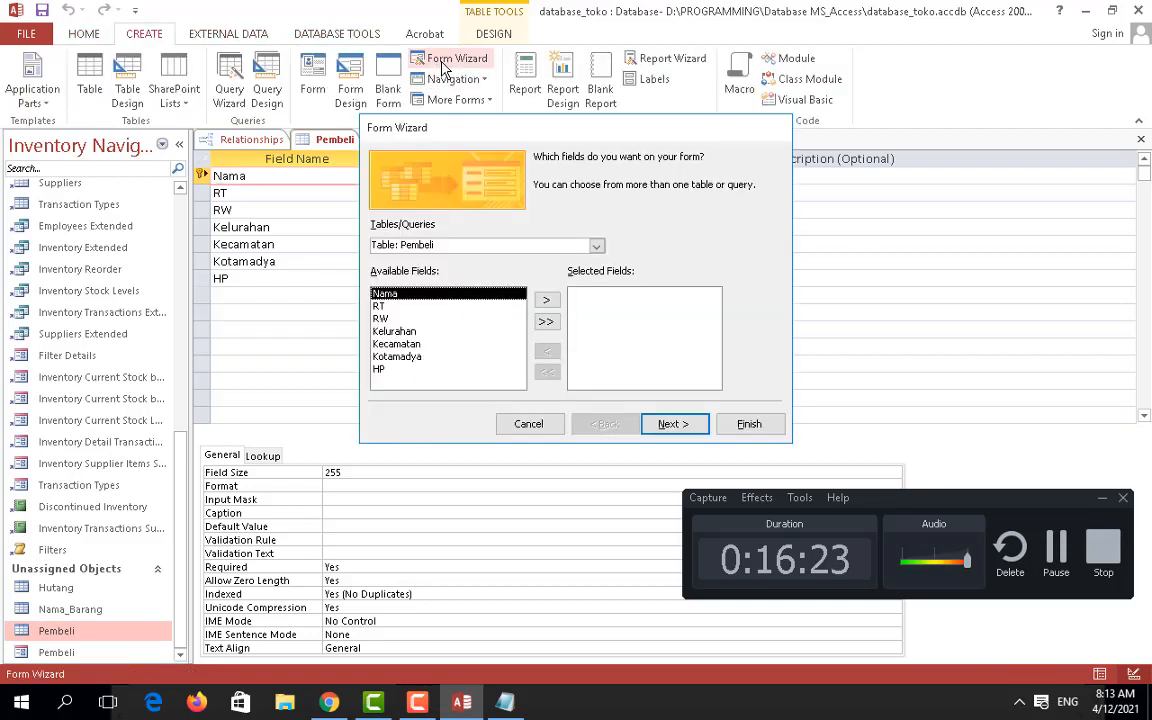
{"action": "left_click", "coordinate": [595, 247]}
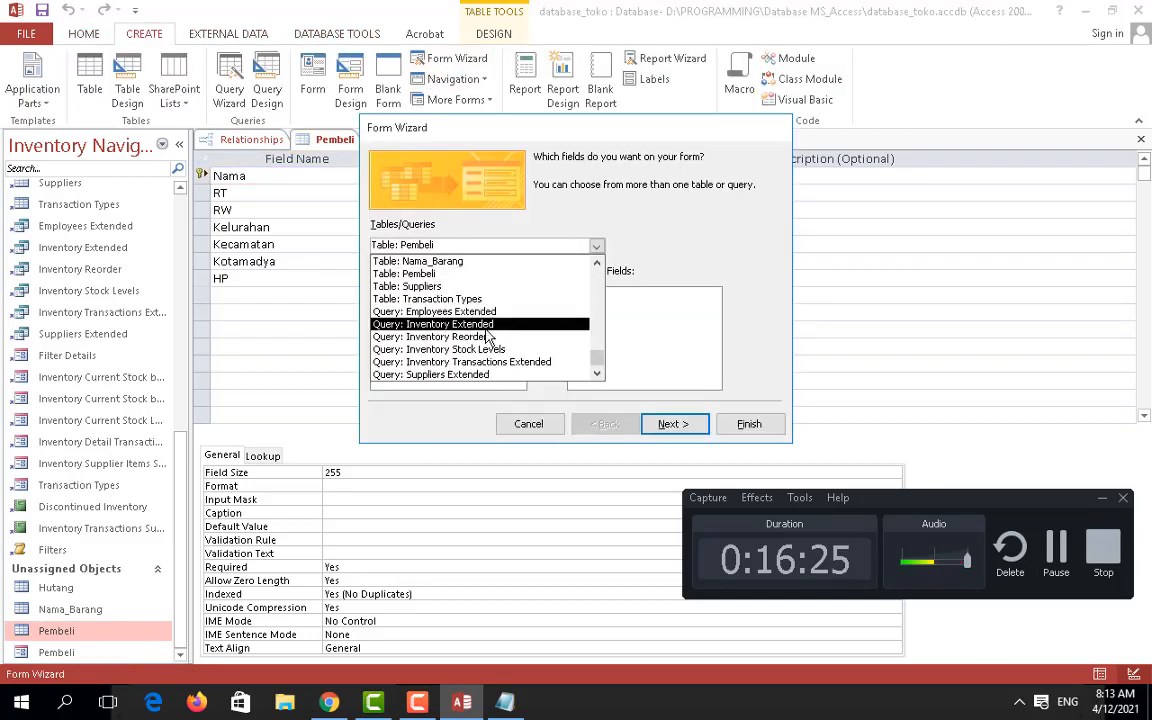
{"action": "scroll", "coordinate": [500, 320], "scroll_direction": "up", "scroll_amount": 1}
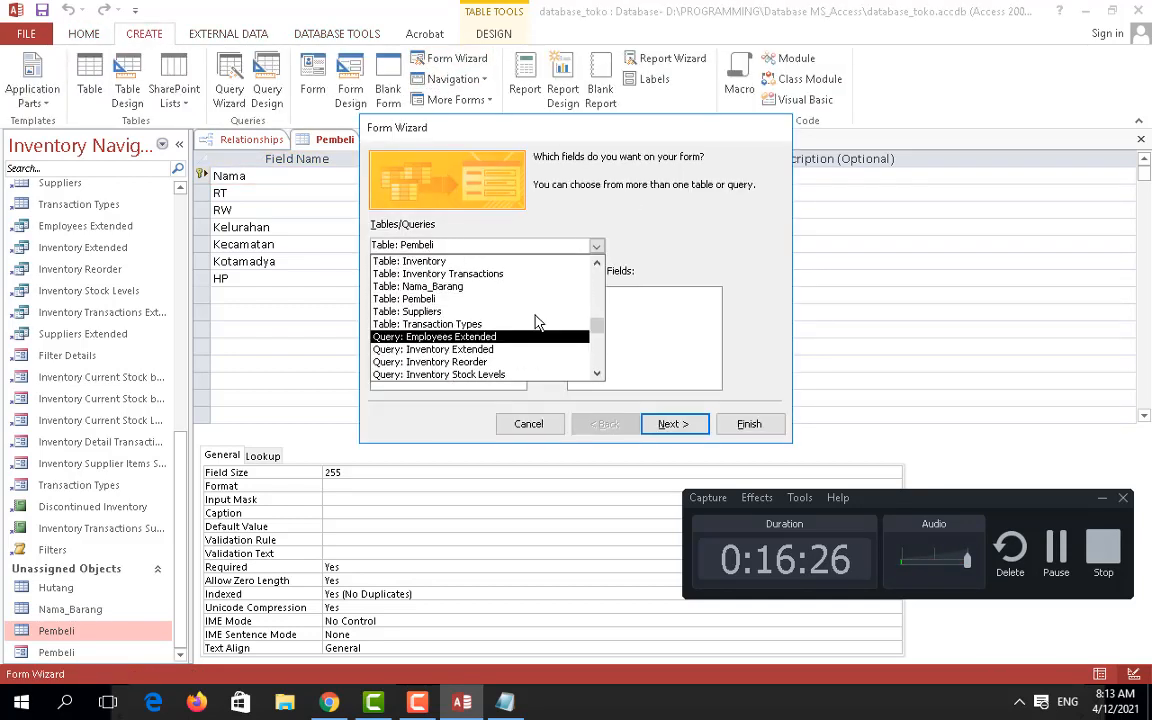
{"action": "left_click", "coordinate": [410, 298]}
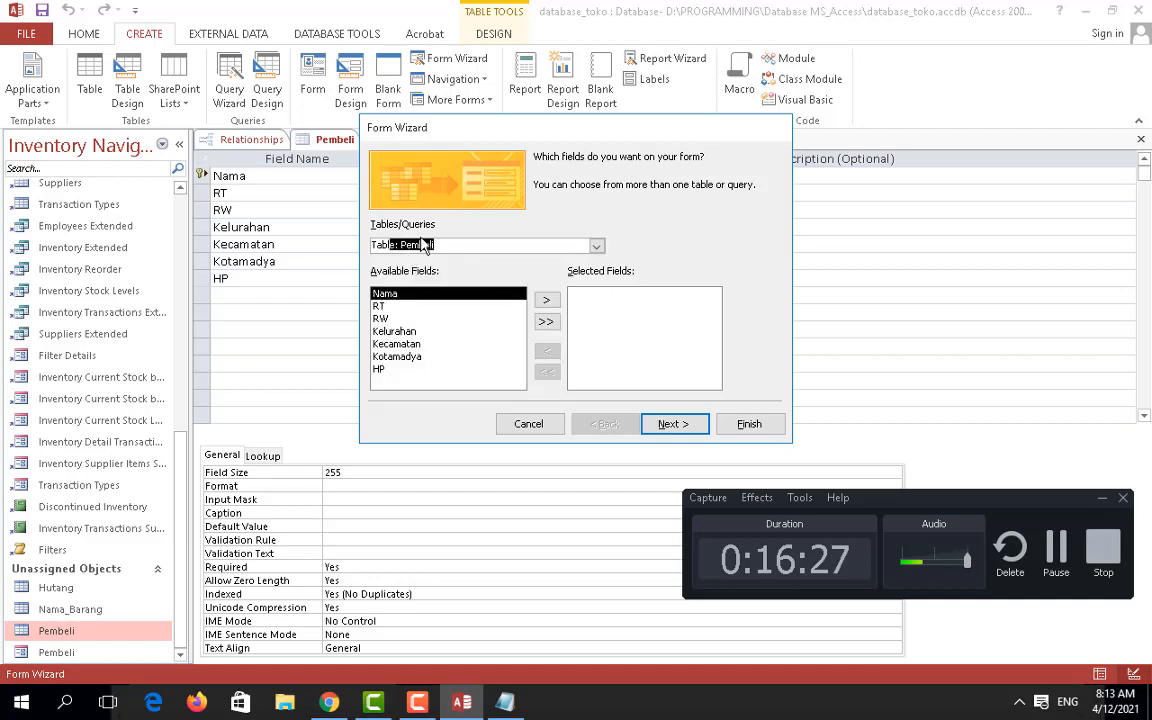
{"action": "left_click", "coordinate": [546, 322]}
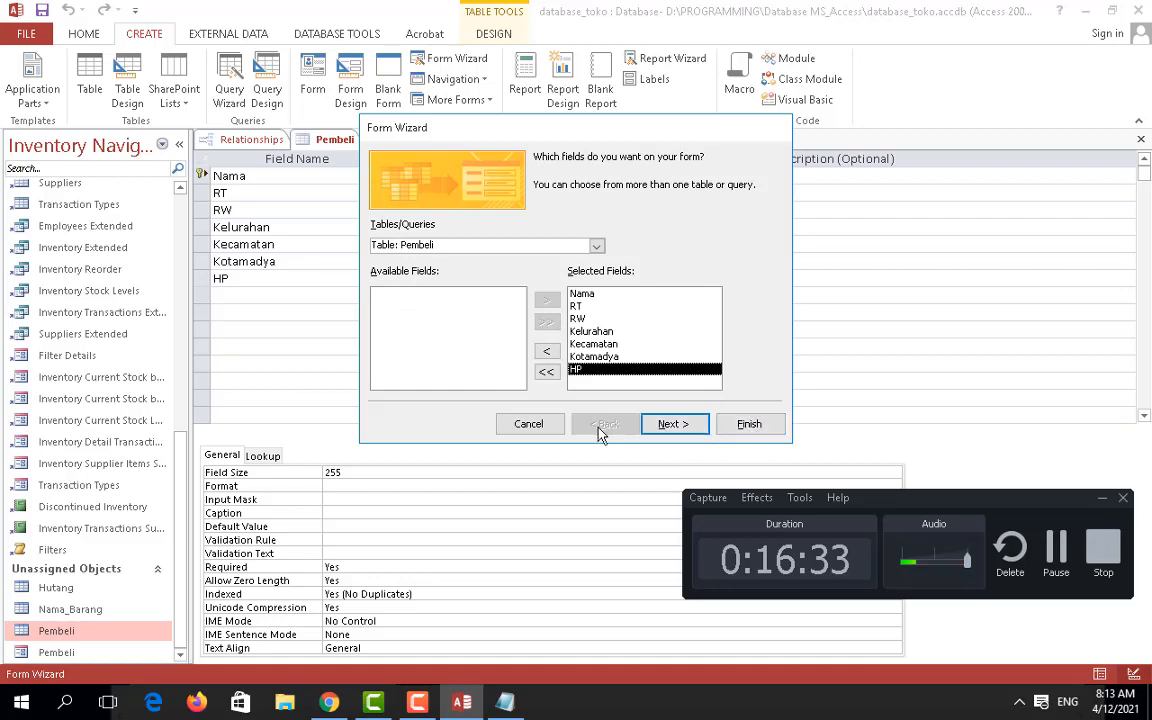
{"action": "left_click", "coordinate": [541, 427]}
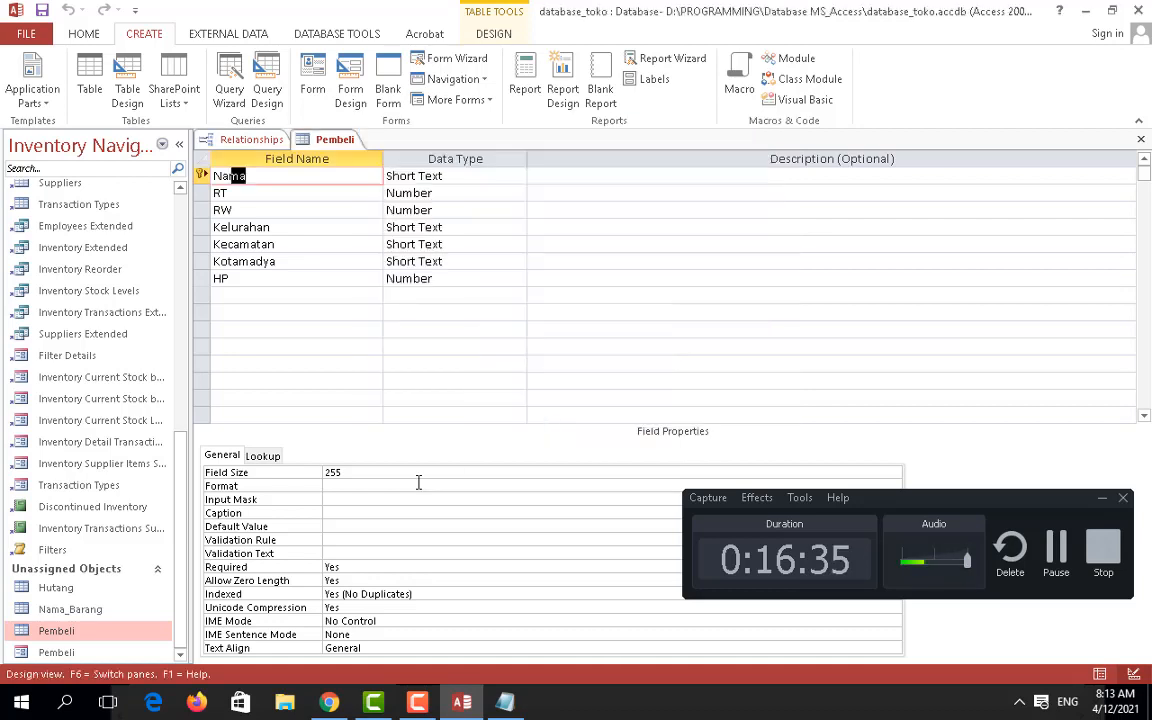
Step: Open the Pembeli form in Design view, then reopen it and dismiss the table-locked error
{"action": "right_click", "coordinate": [56, 652]}
{"action": "left_click", "coordinate": [119, 432]}
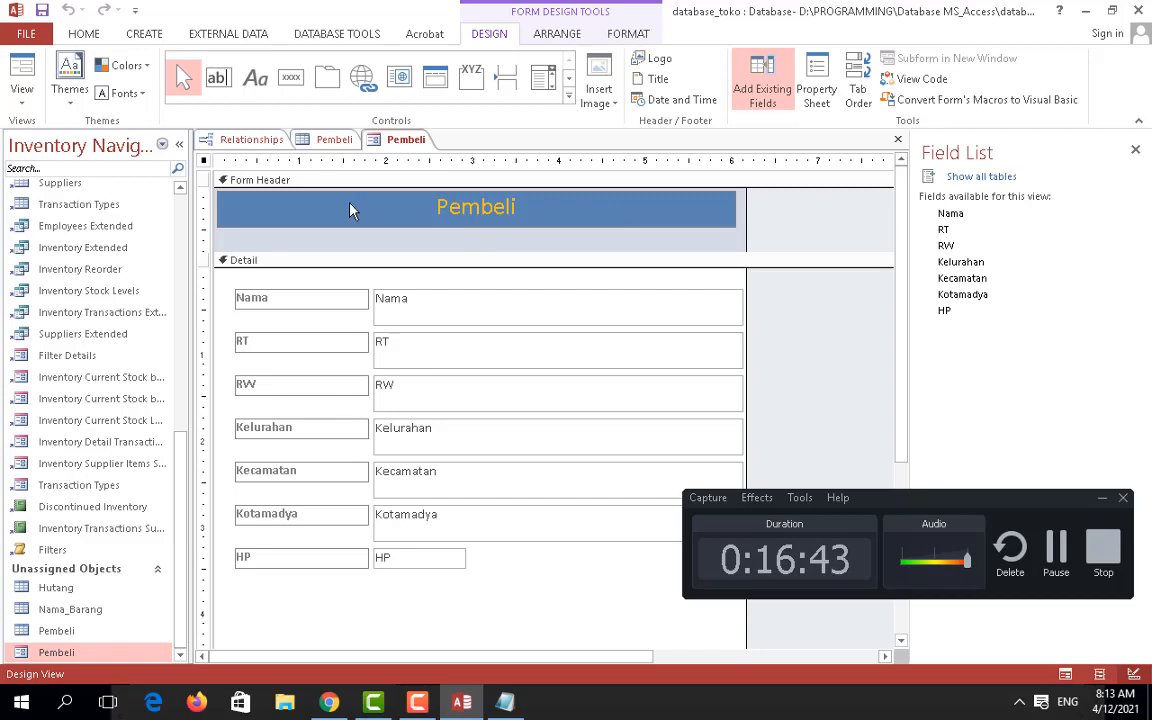
{"action": "right_click", "coordinate": [350, 210]}
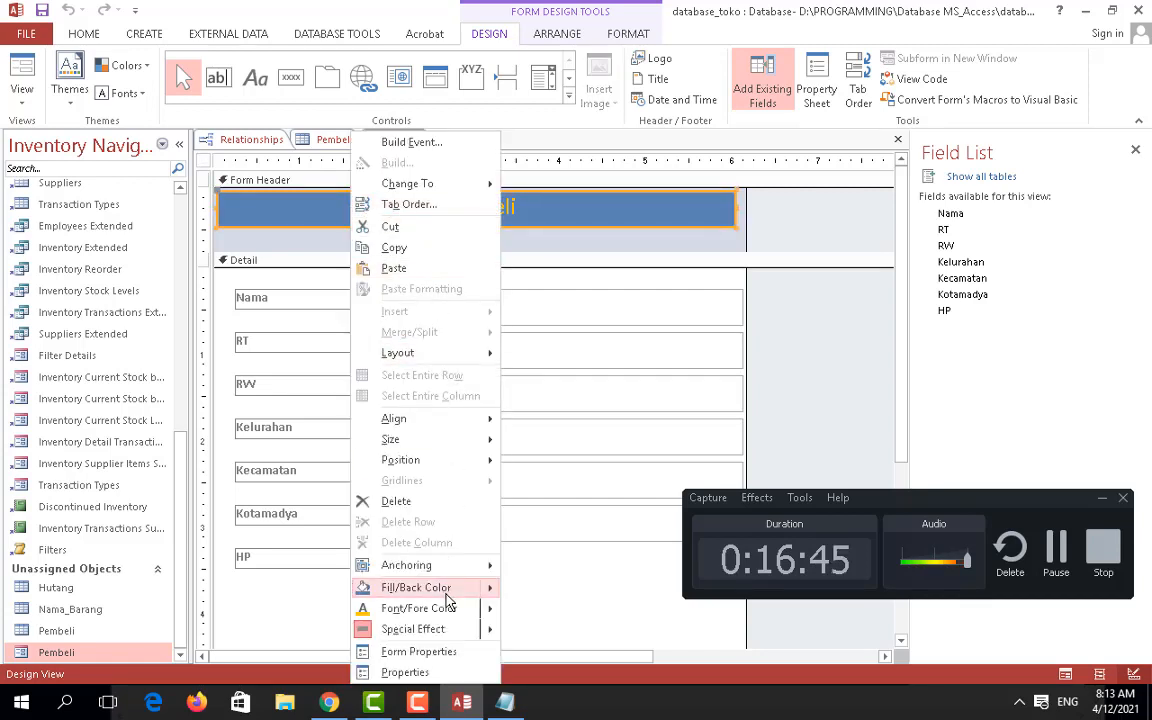
{"action": "right_click", "coordinate": [128, 652]}
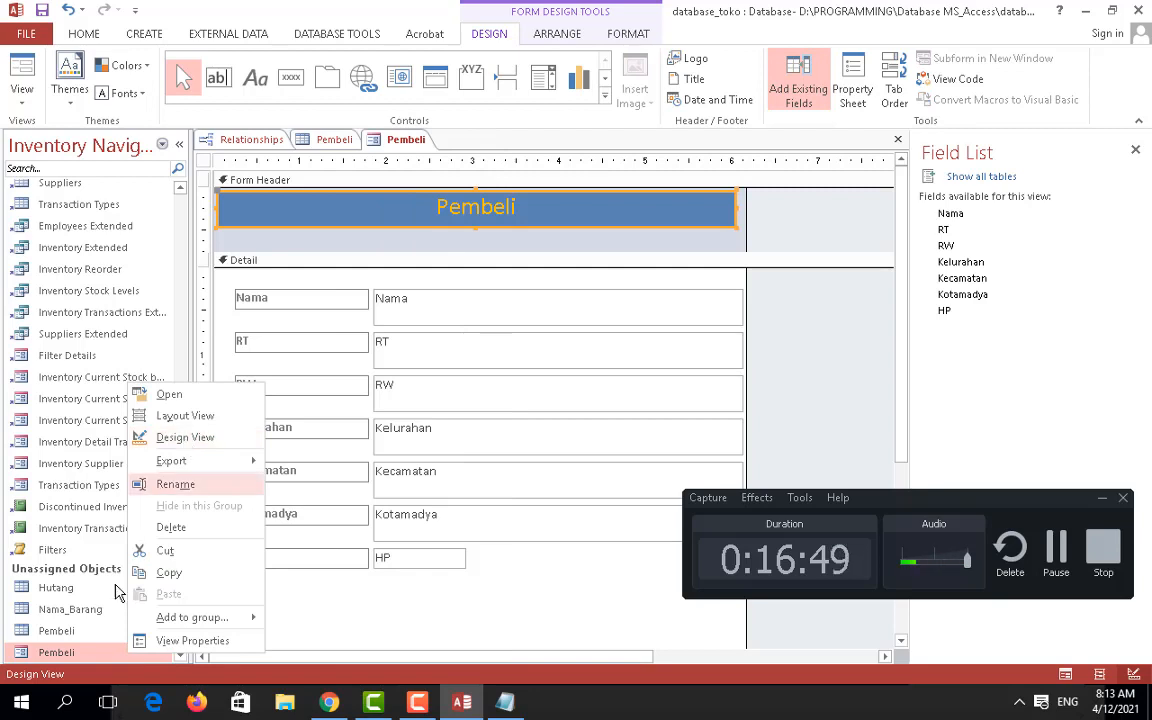
{"action": "double_click", "coordinate": [78, 658]}
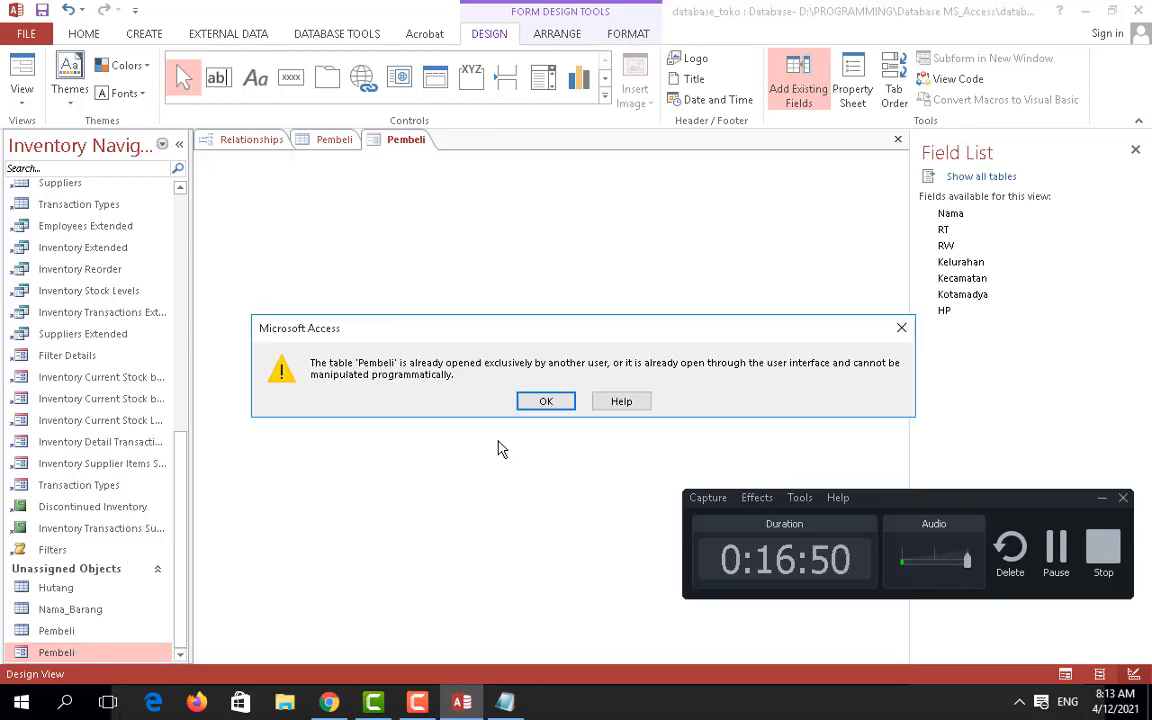
{"action": "left_click", "coordinate": [546, 401]}
Step: Close the Pembeli form and retry opening the Pembeli table, dismissing the lock error
{"action": "right_click", "coordinate": [417, 143]}
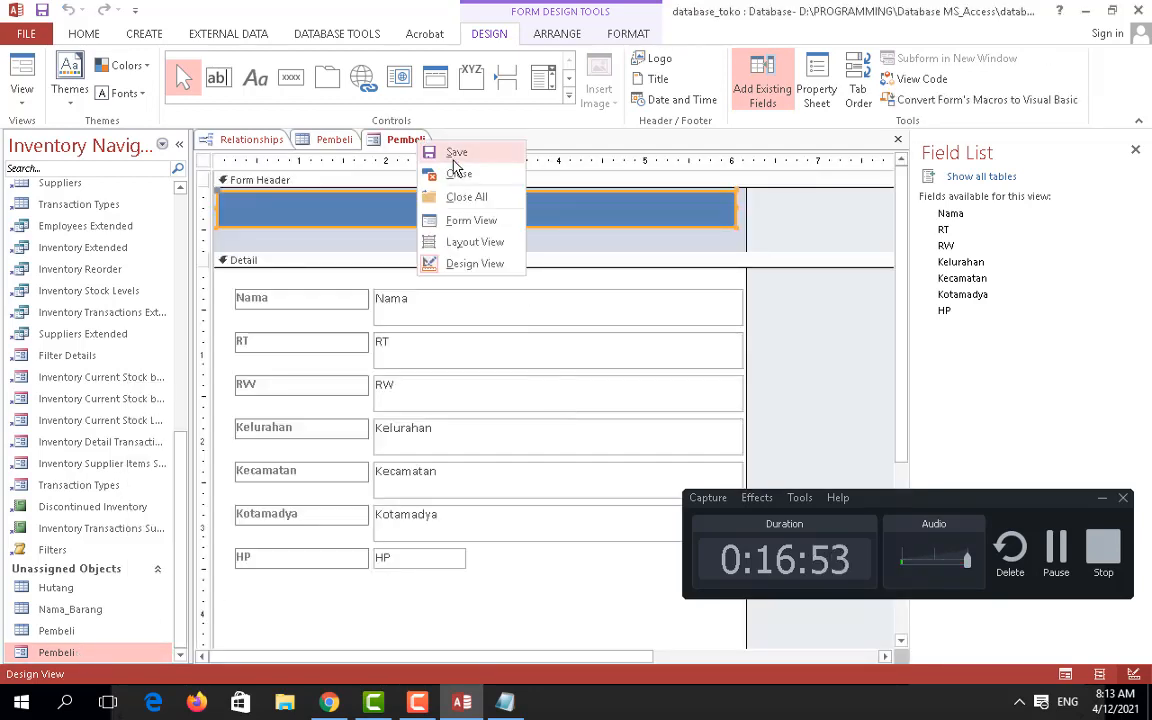
{"action": "left_click", "coordinate": [452, 174]}
{"action": "double_click", "coordinate": [57, 652]}
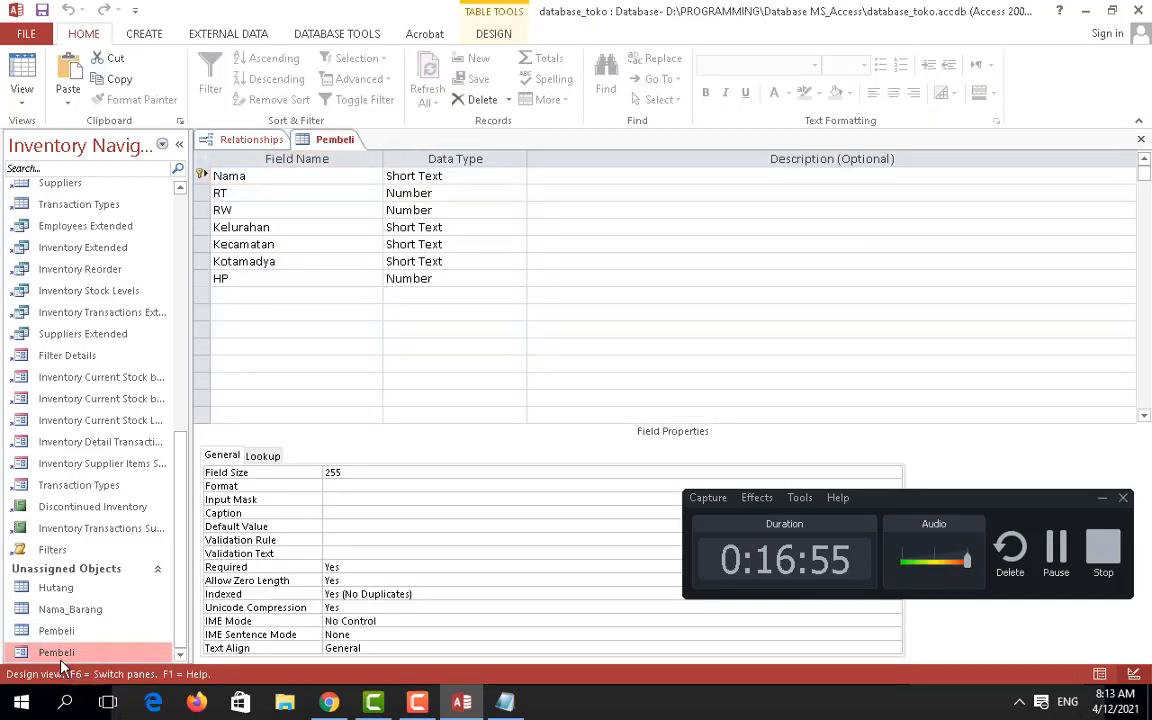
{"action": "left_click", "coordinate": [543, 402]}
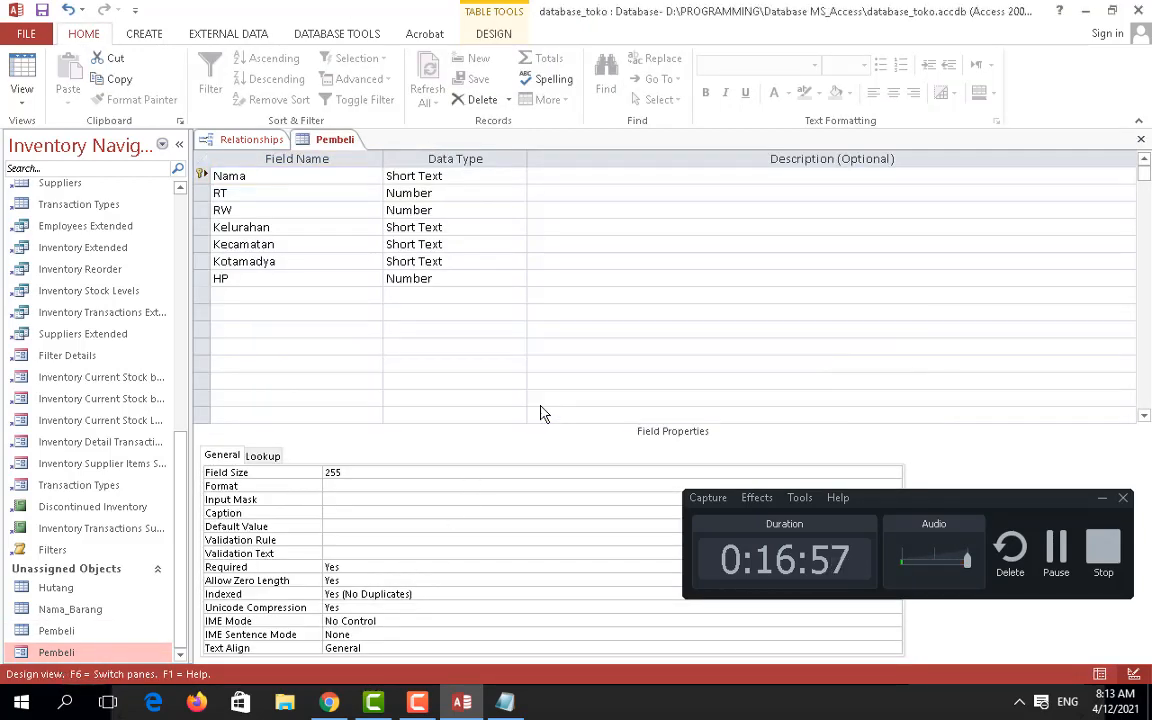
{"action": "key", "text": "alt+Tab"}
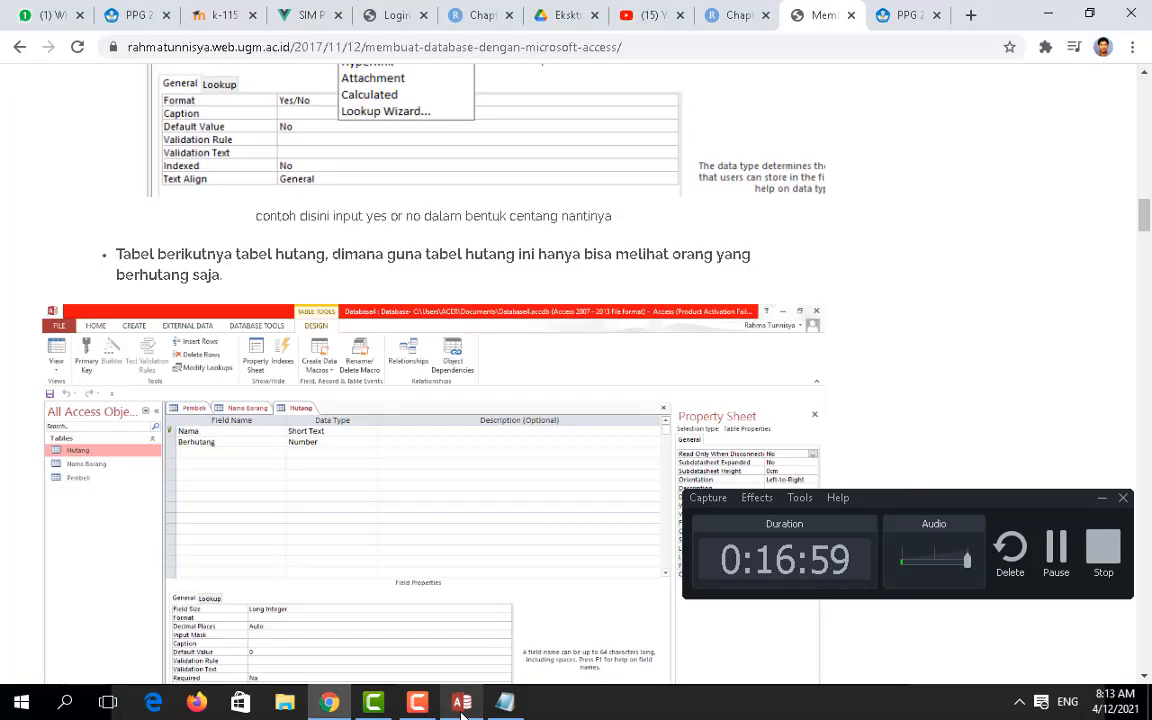
{"action": "key", "text": "alt+Tab"}
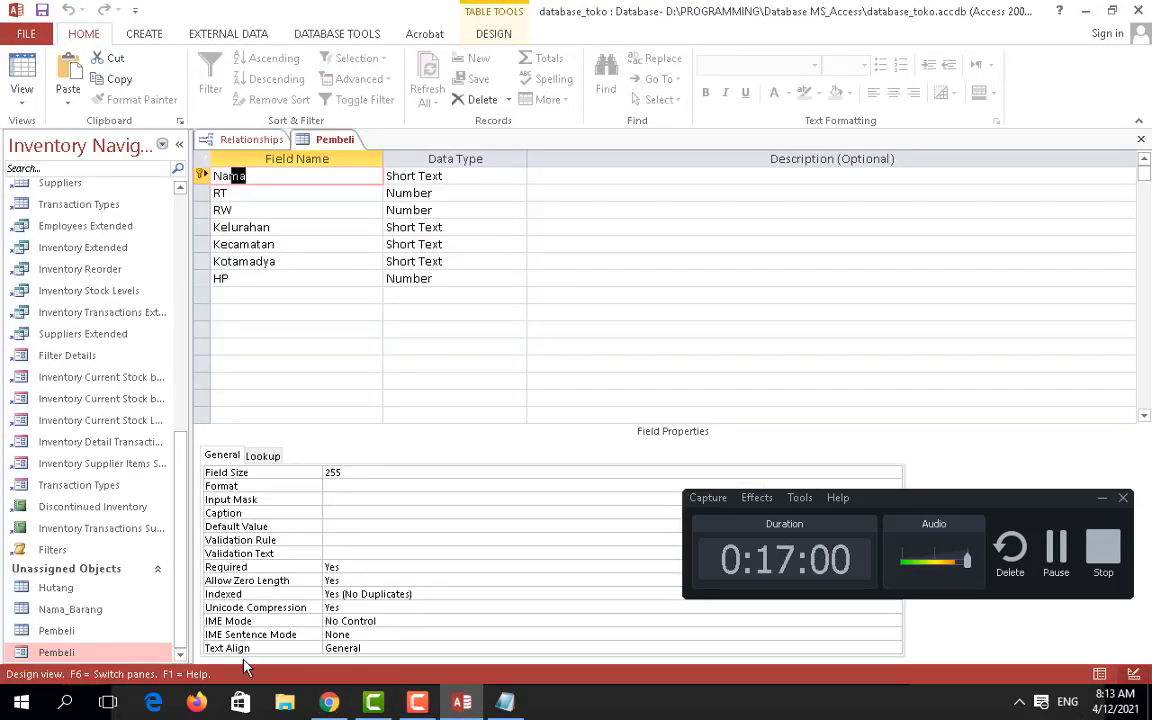
Step: Dismiss another table-locked error and close the Pembeli table design
{"action": "left_click", "coordinate": [60, 635]}
{"action": "left_click", "coordinate": [60, 653]}
{"action": "double_click", "coordinate": [58, 653]}
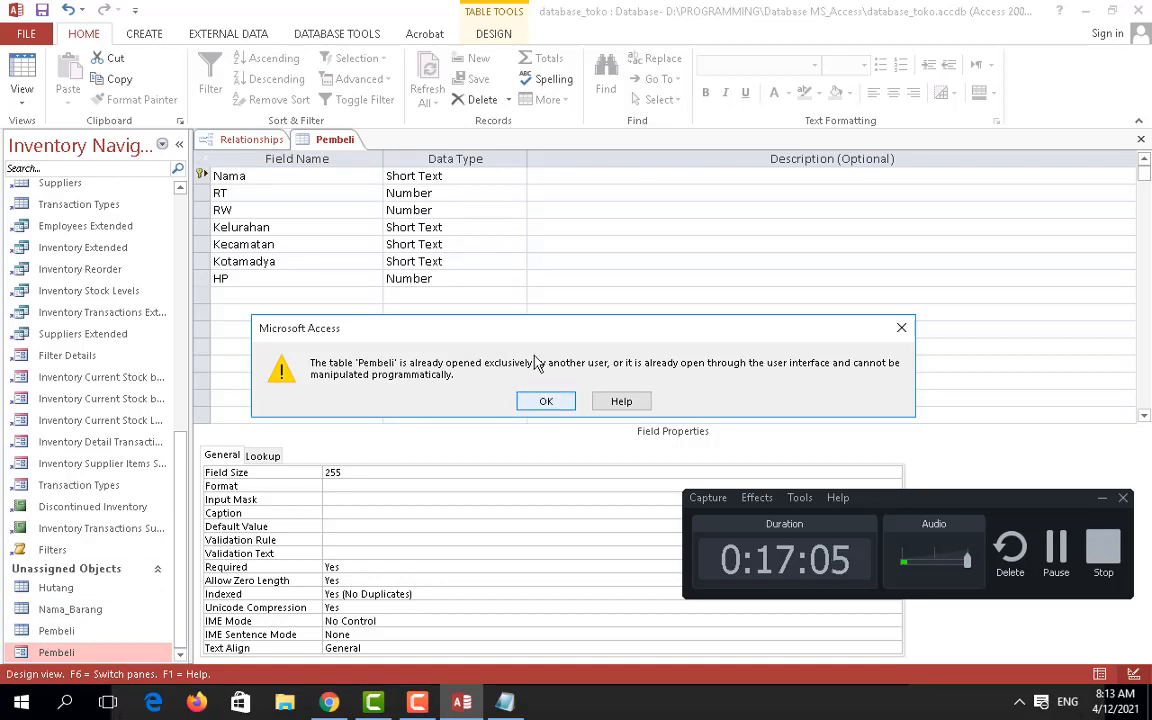
{"action": "left_click", "coordinate": [566, 403]}
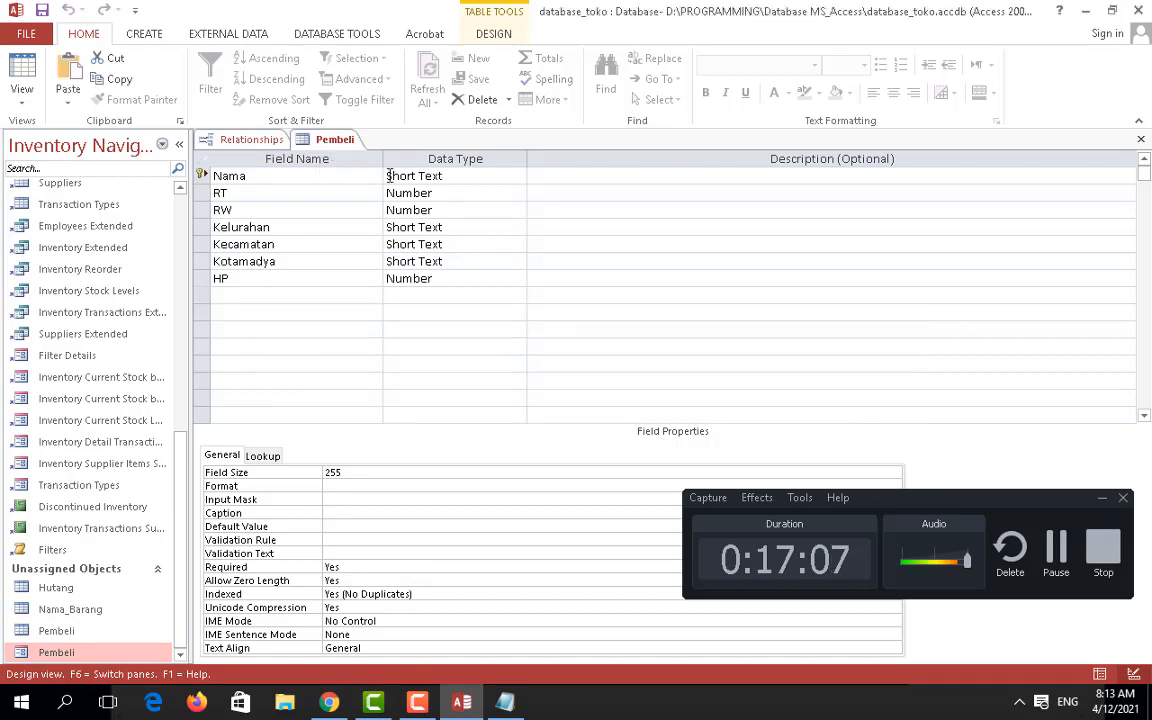
{"action": "right_click", "coordinate": [347, 146]}
{"action": "left_click", "coordinate": [382, 170]}
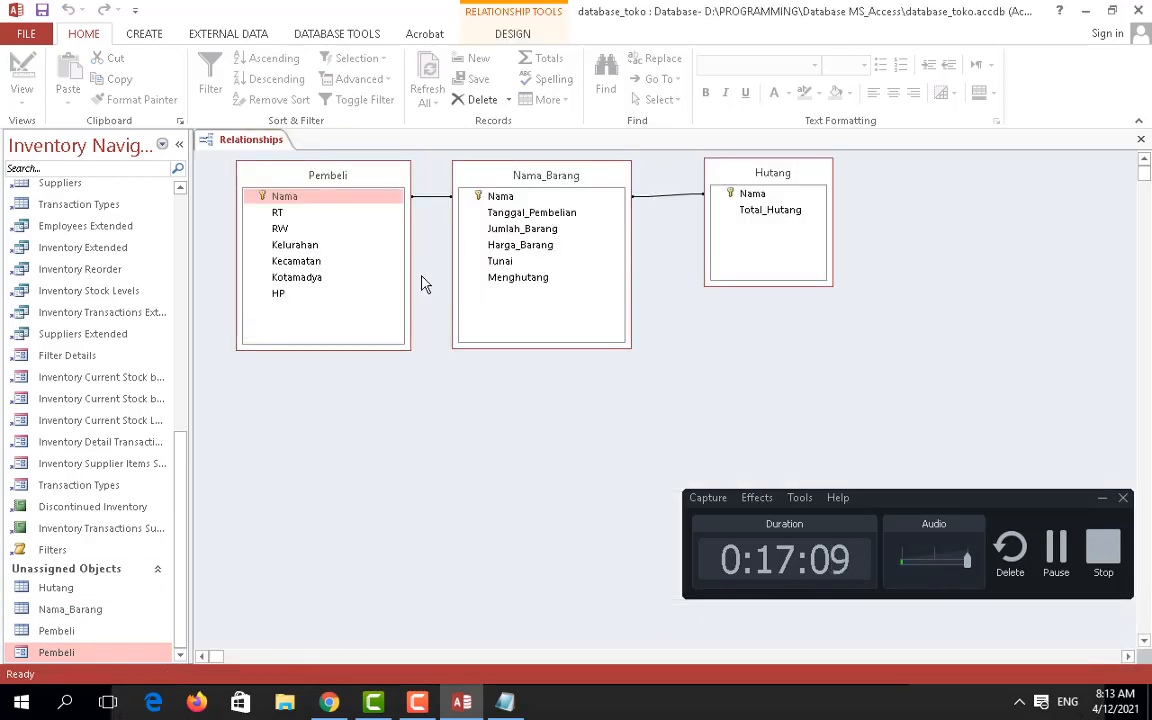
Step: Open the Pembeli form, then save and close it
{"action": "double_click", "coordinate": [62, 655]}
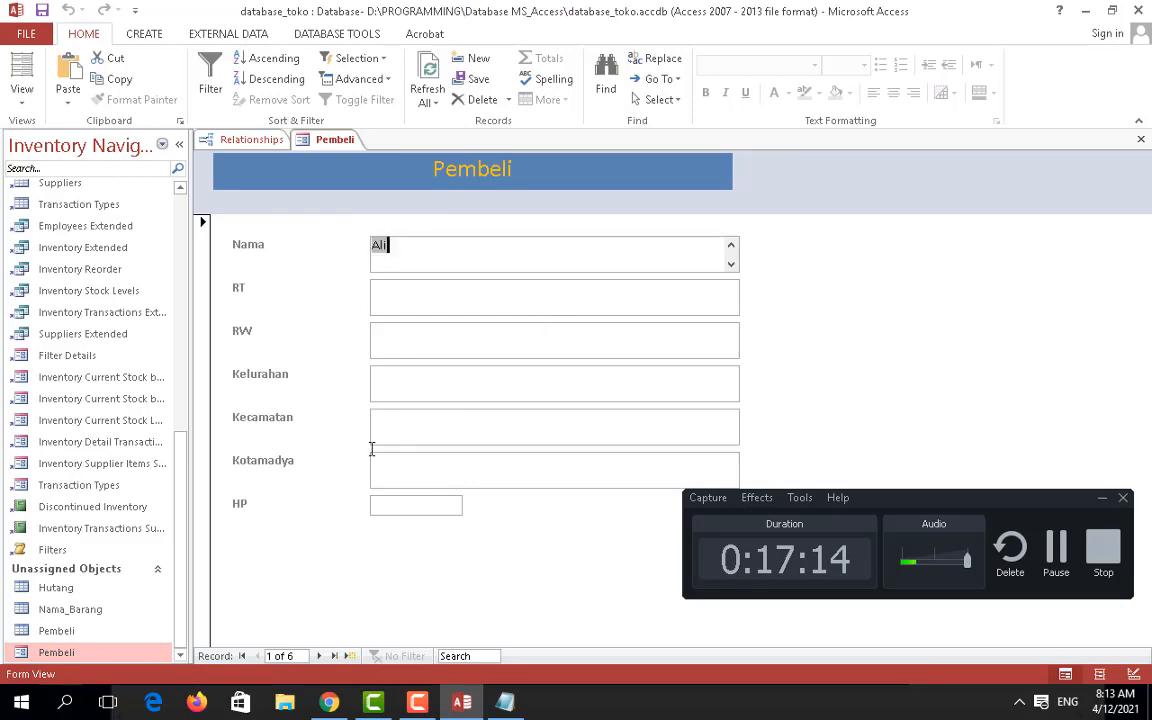
{"action": "right_click", "coordinate": [348, 141]}
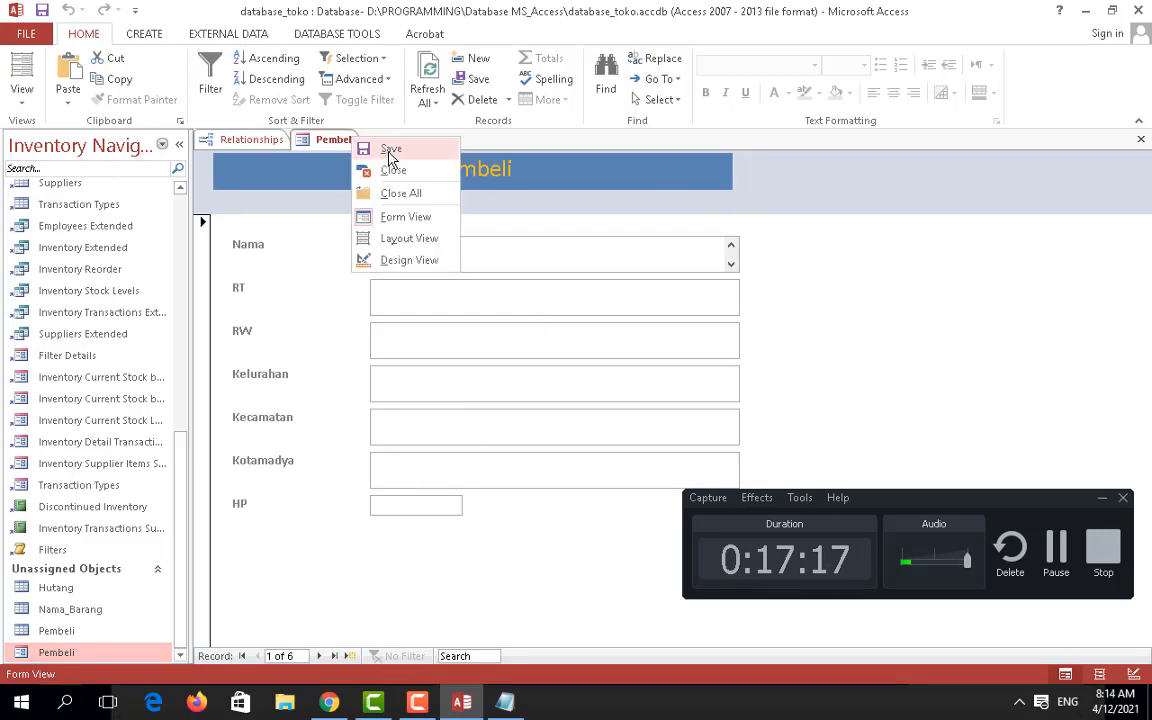
{"action": "left_click", "coordinate": [390, 155]}
{"action": "right_click", "coordinate": [322, 140]}
{"action": "left_click", "coordinate": [330, 166]}
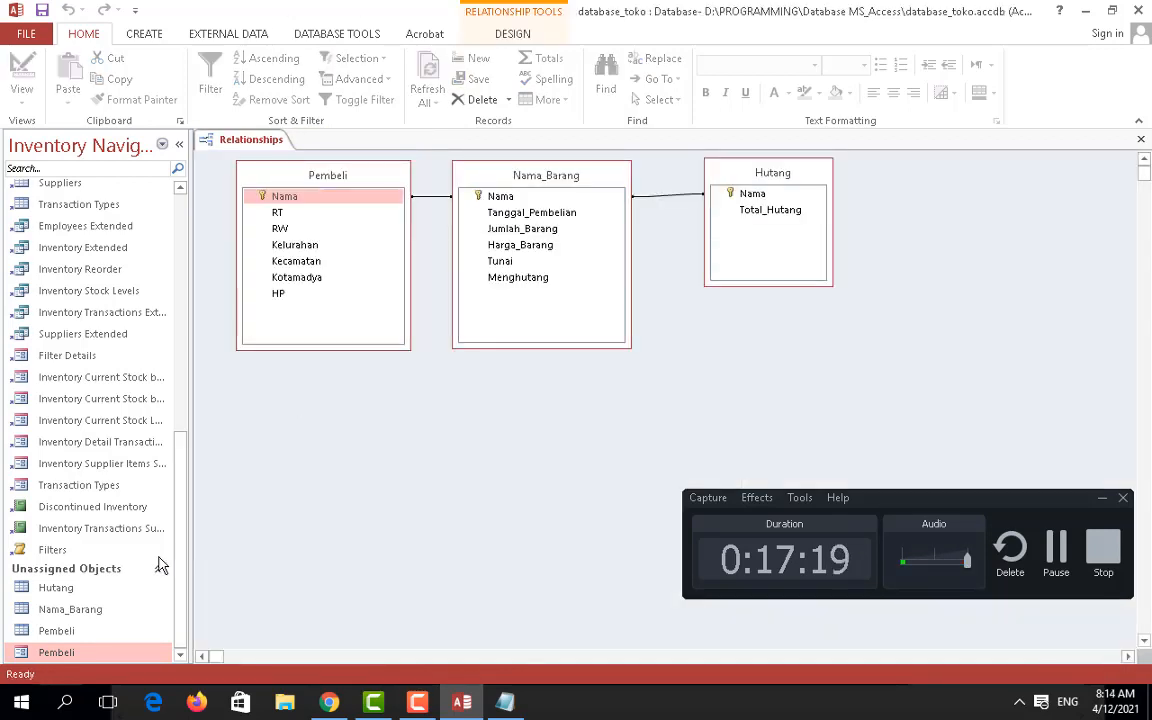
Step: Reopen the Pembeli form in Design view and select its header title
{"action": "right_click", "coordinate": [52, 656]}
{"action": "left_click", "coordinate": [90, 436]}
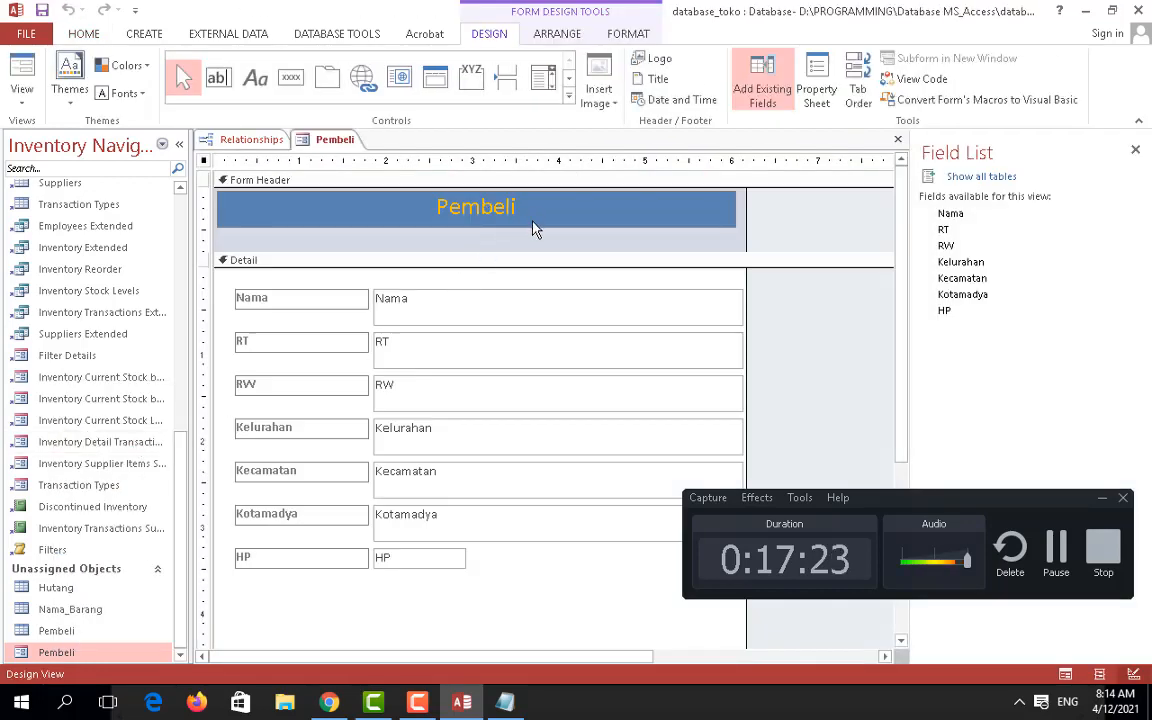
{"action": "left_click", "coordinate": [620, 210]}
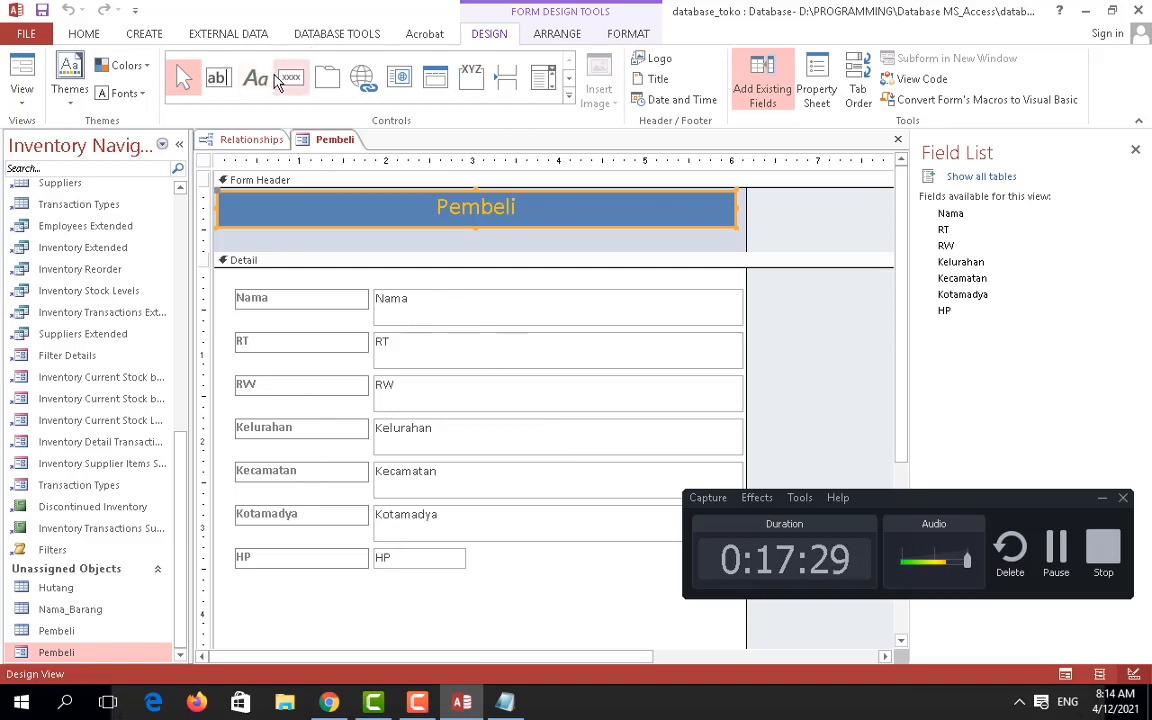
Step: Place a command button below HP and assign Record Operations > Save Record
{"action": "left_click", "coordinate": [217, 79]}
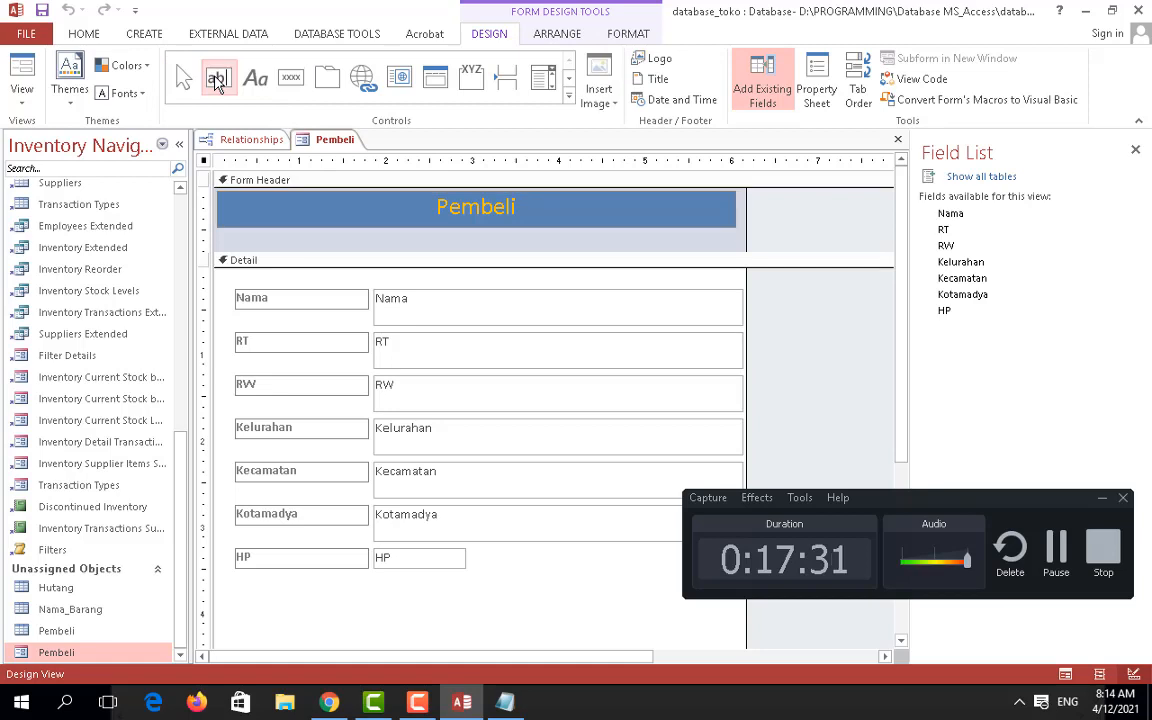
{"action": "left_click", "coordinate": [291, 88]}
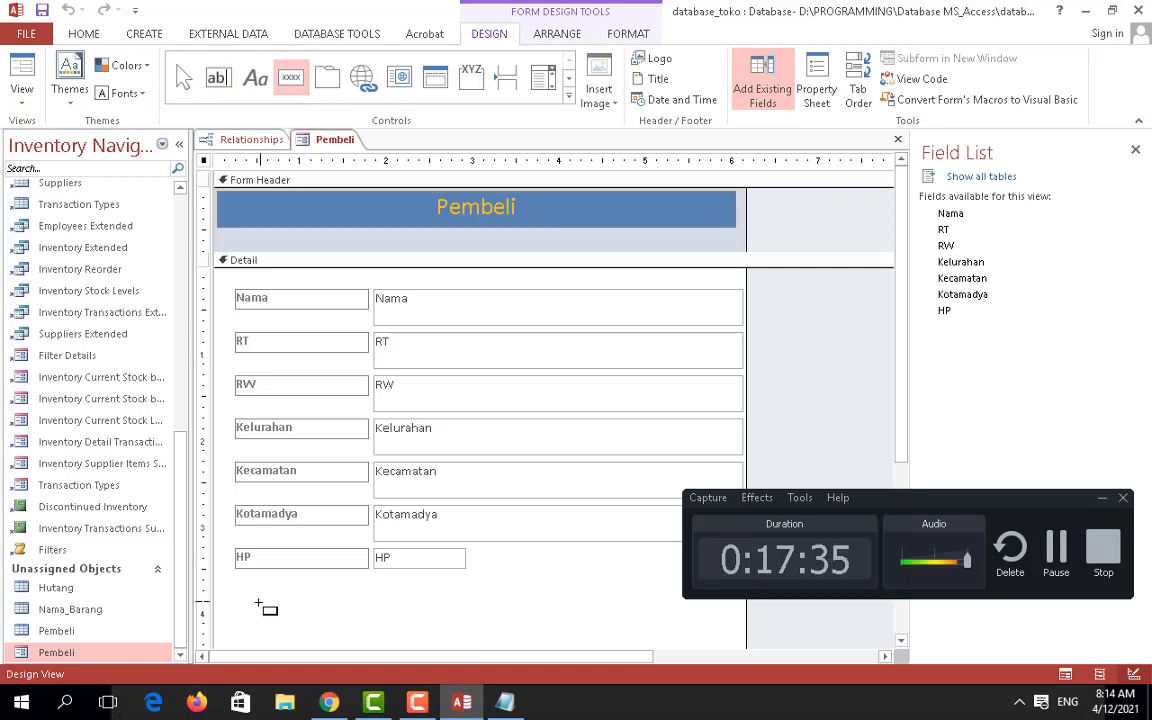
{"action": "left_click", "coordinate": [261, 604]}
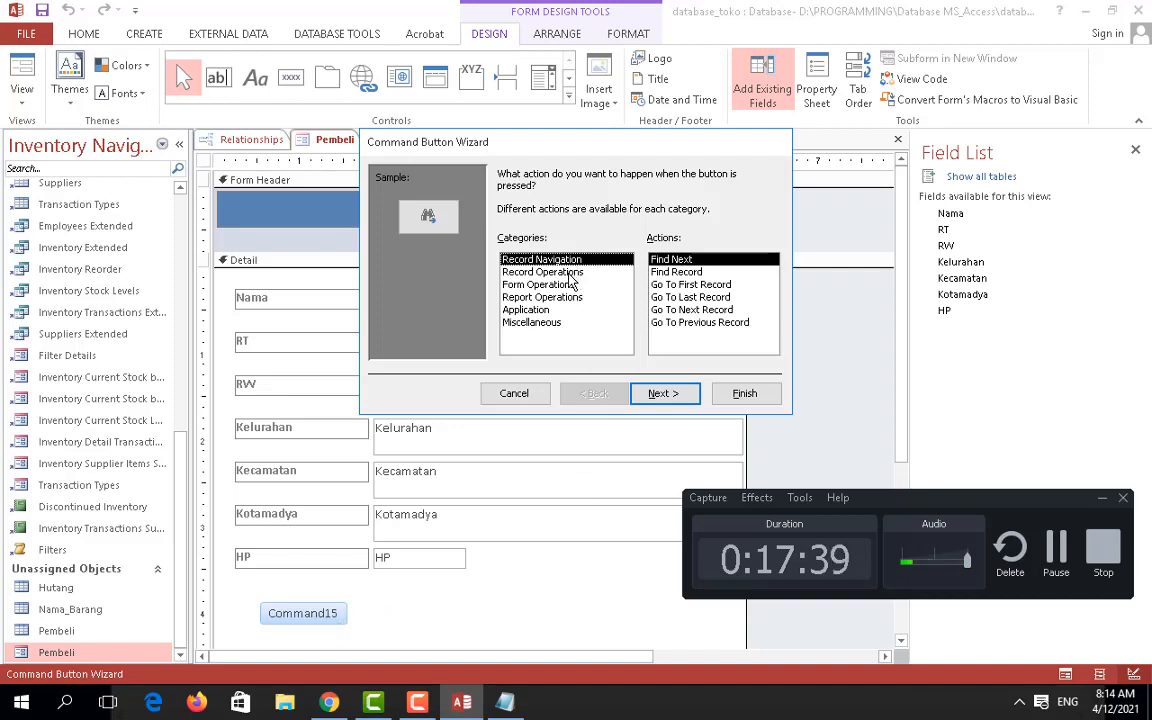
{"action": "left_click", "coordinate": [573, 272]}
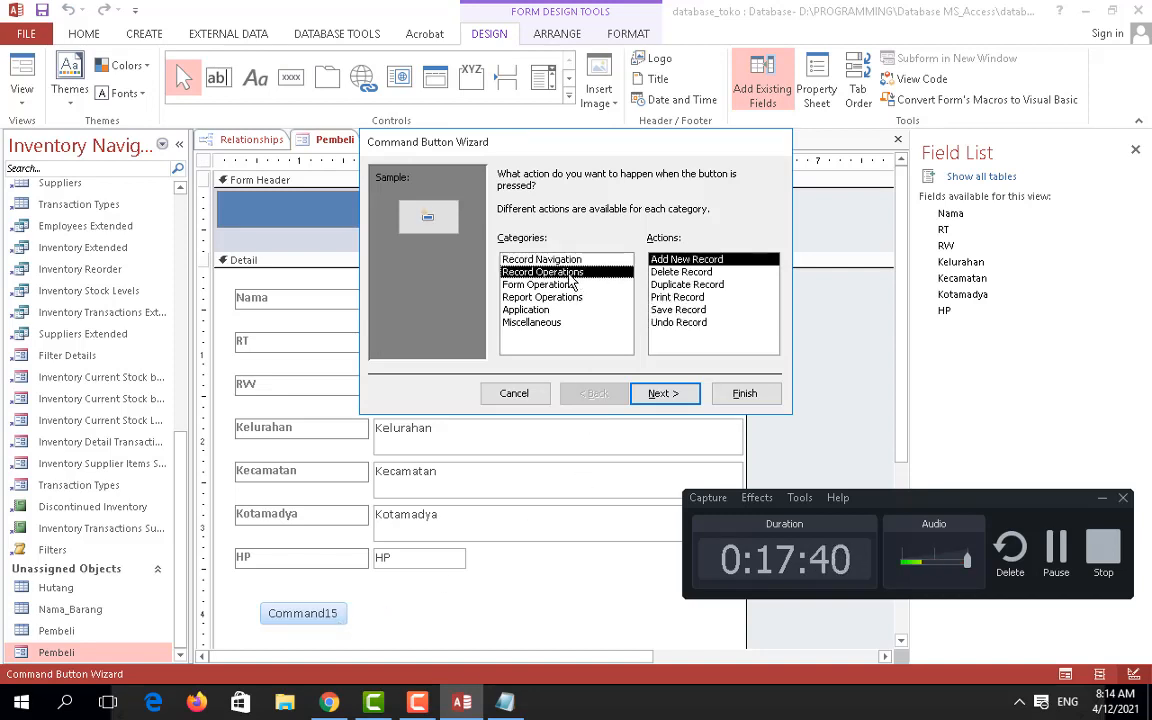
{"action": "left_click", "coordinate": [684, 310]}
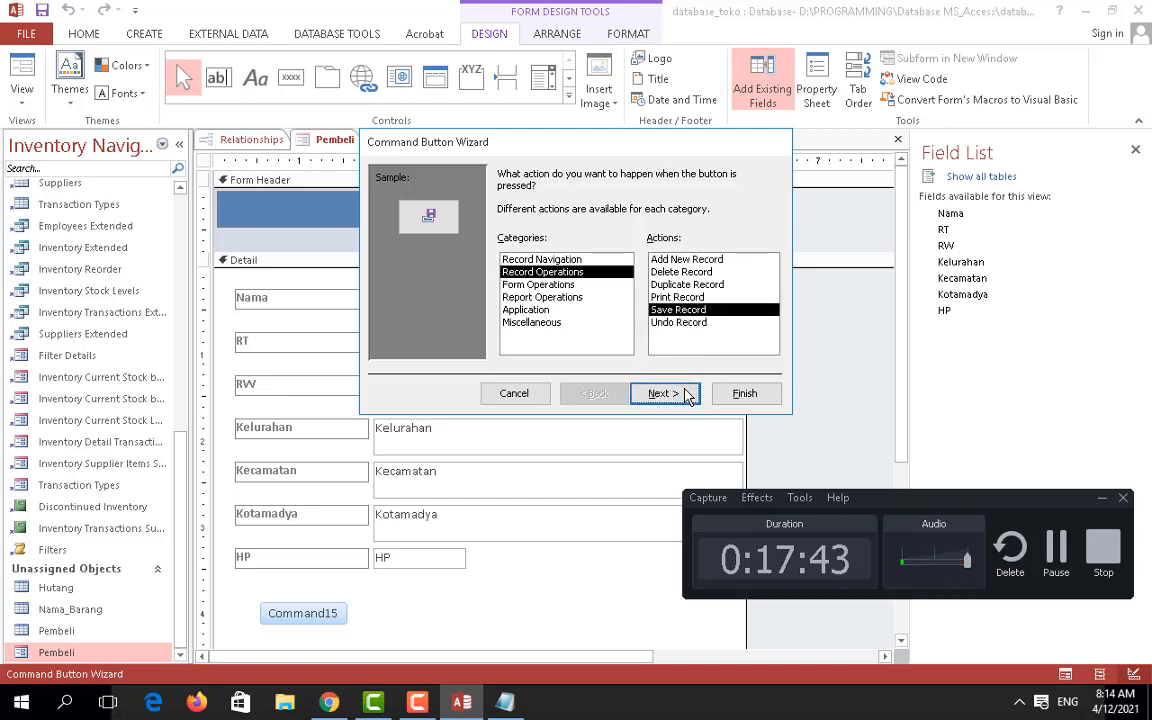
{"action": "left_click", "coordinate": [664, 393]}
Step: Caption the button Simpan, name it tb_bl_si, and finish the wizard
{"action": "double_click", "coordinate": [635, 246]}
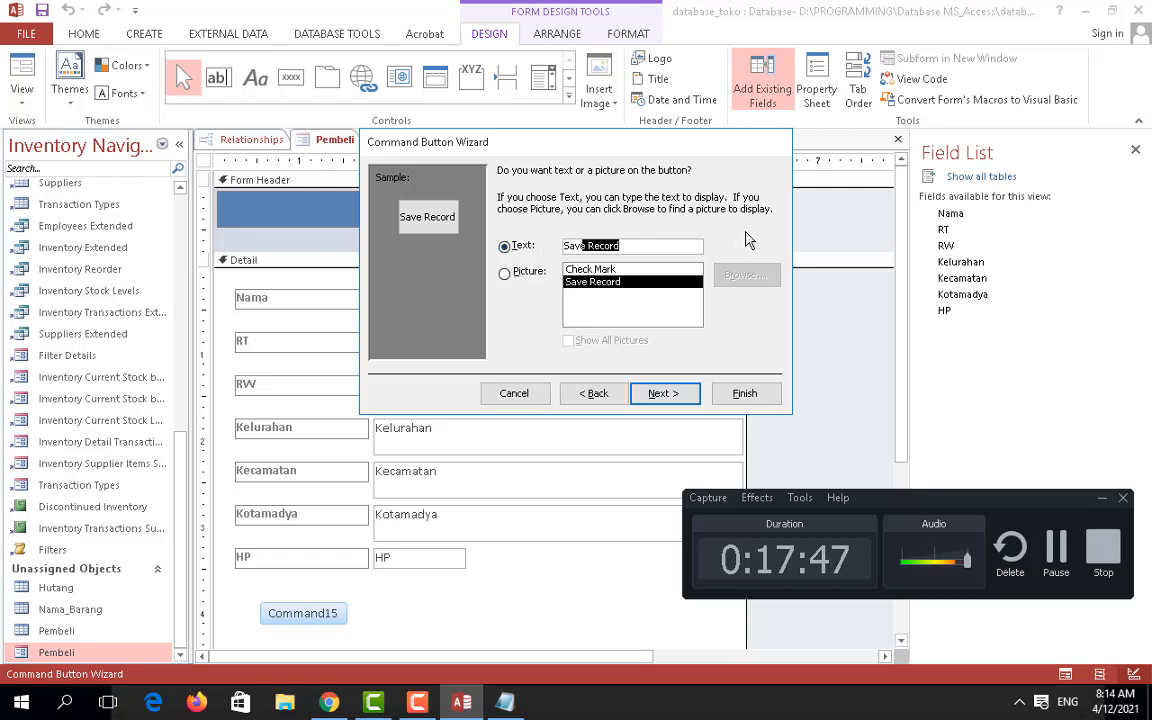
{"action": "type", "text": "Simpan"}
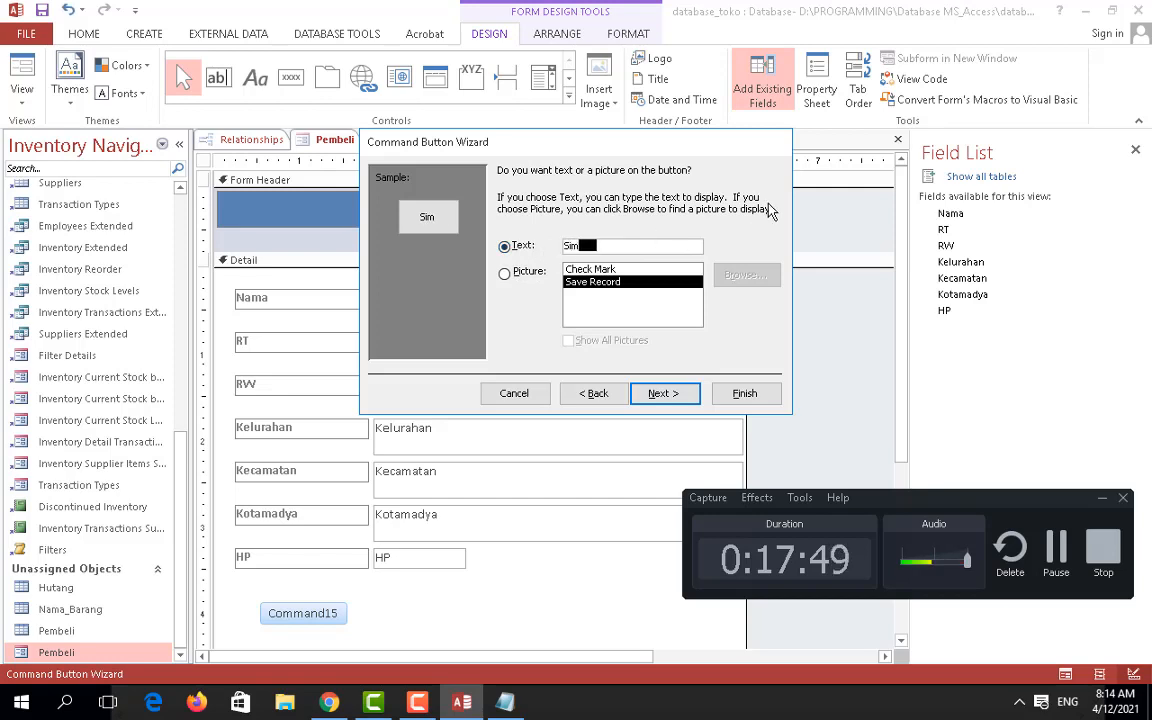
{"action": "left_click", "coordinate": [664, 394]}
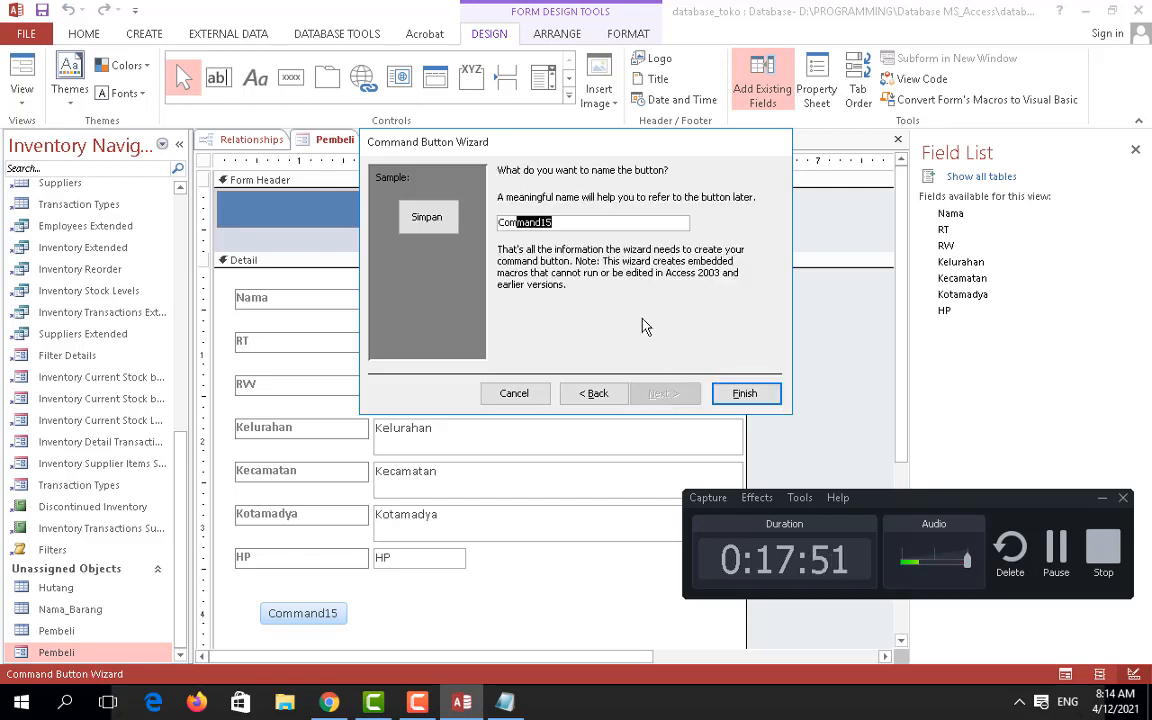
{"action": "left_click", "coordinate": [596, 228]}
{"action": "key", "text": "BackSpace"}
{"action": "key", "text": "BackSpace"}
{"action": "key", "text": "BackSpace"}
{"action": "key", "text": "BackSpace"}
{"action": "key", "text": "BackSpace"}
{"action": "key", "text": "BackSpace"}
{"action": "key", "text": "BackSpace"}
{"action": "key", "text": "BackSpace"}
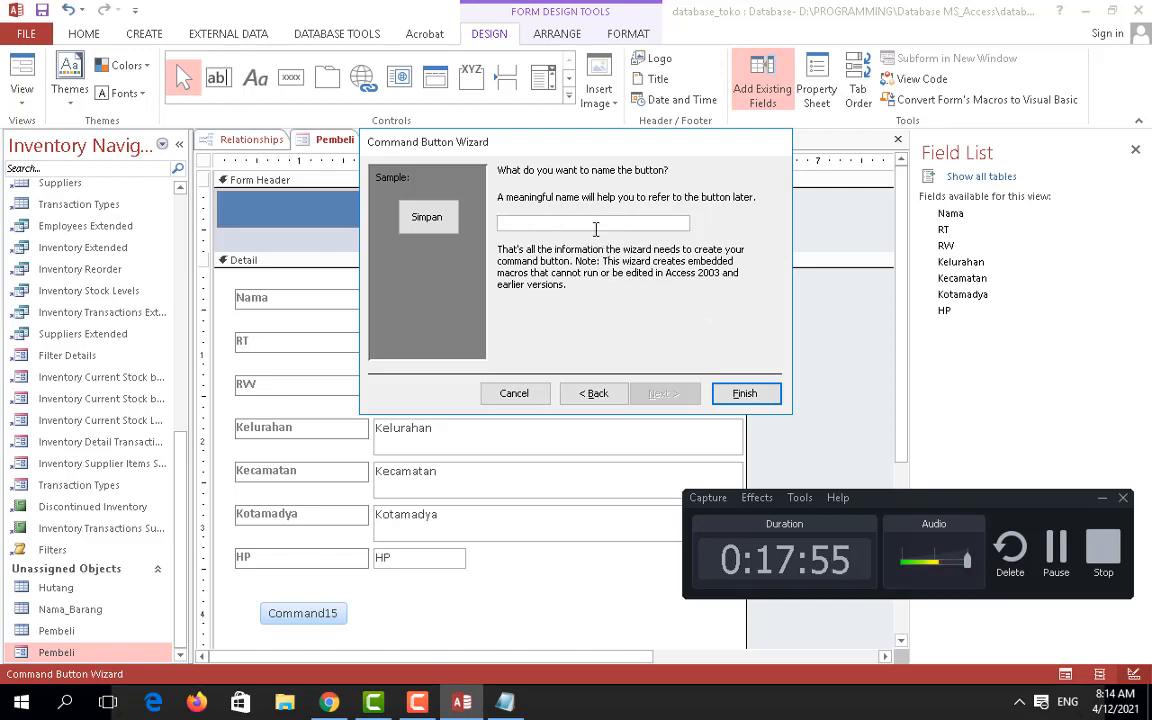
{"action": "type", "text": "tb_"}
{"action": "type", "text": "bl_simpan"}
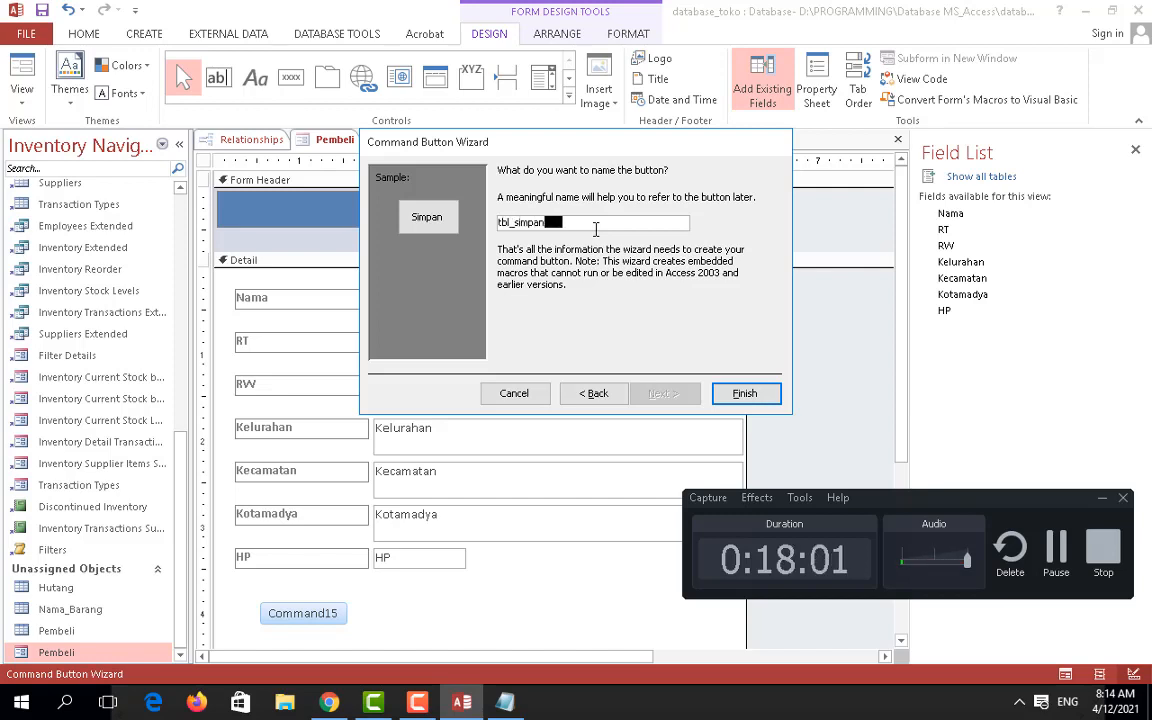
{"action": "left_click", "coordinate": [742, 392]}
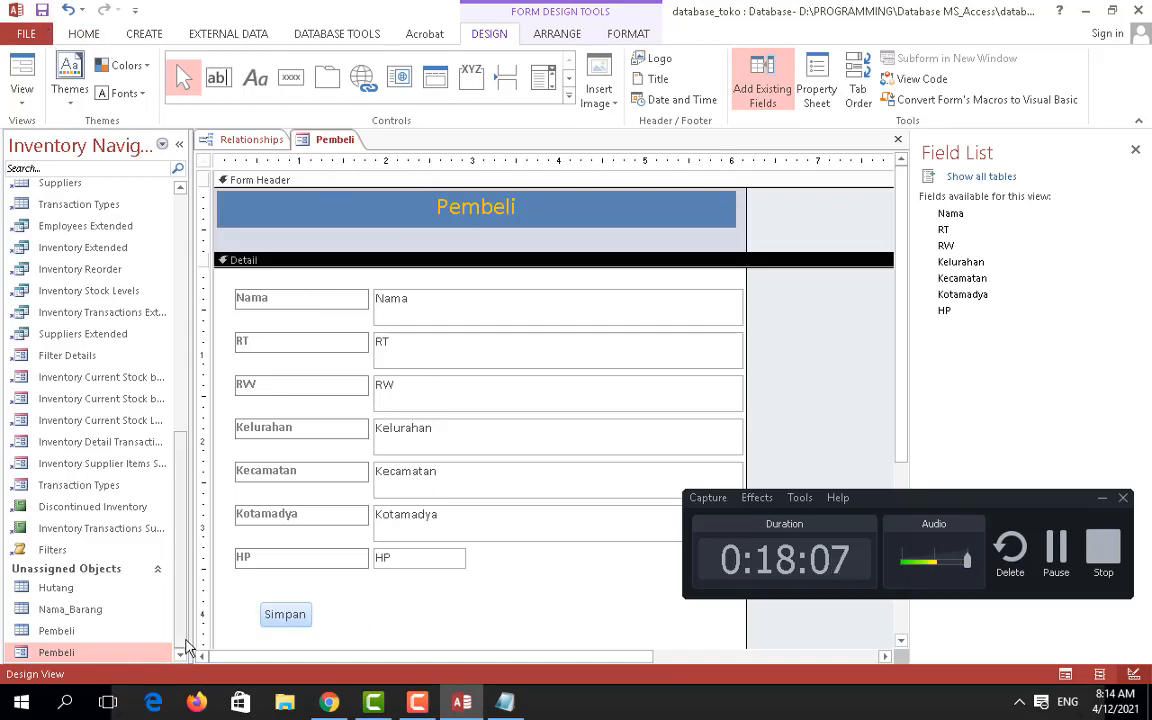
Step: Open the Pembeli form and enter the buyer's name in the Nama field
{"action": "double_click", "coordinate": [58, 653]}
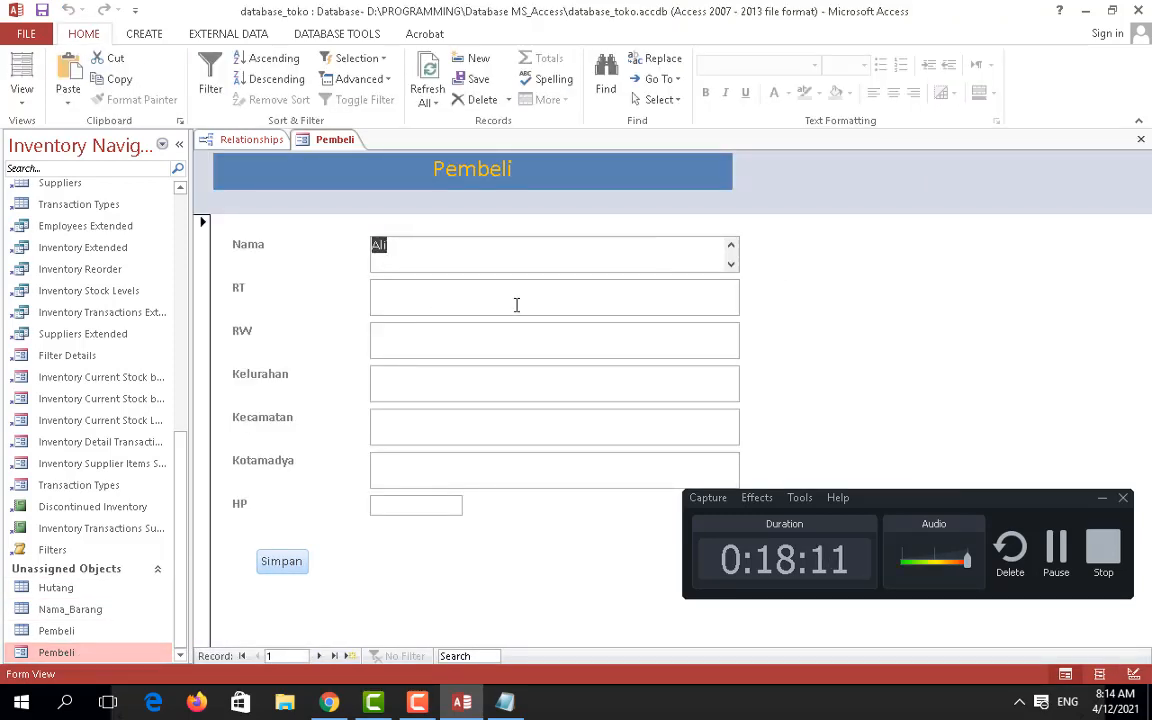
{"action": "left_click", "coordinate": [525, 258]}
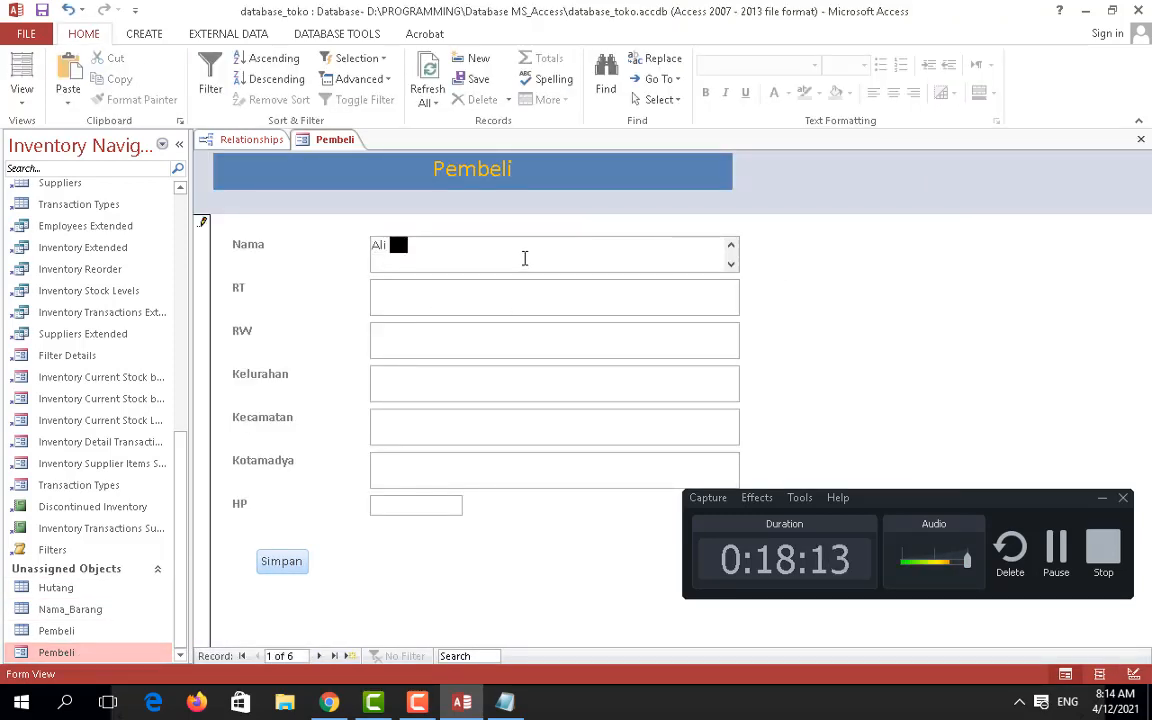
{"action": "type", "text": "Murtado"}
Step: Fill in the RT, RW and Kelurahan fields, fixing a typo in Kelurahan
{"action": "left_click", "coordinate": [521, 312]}
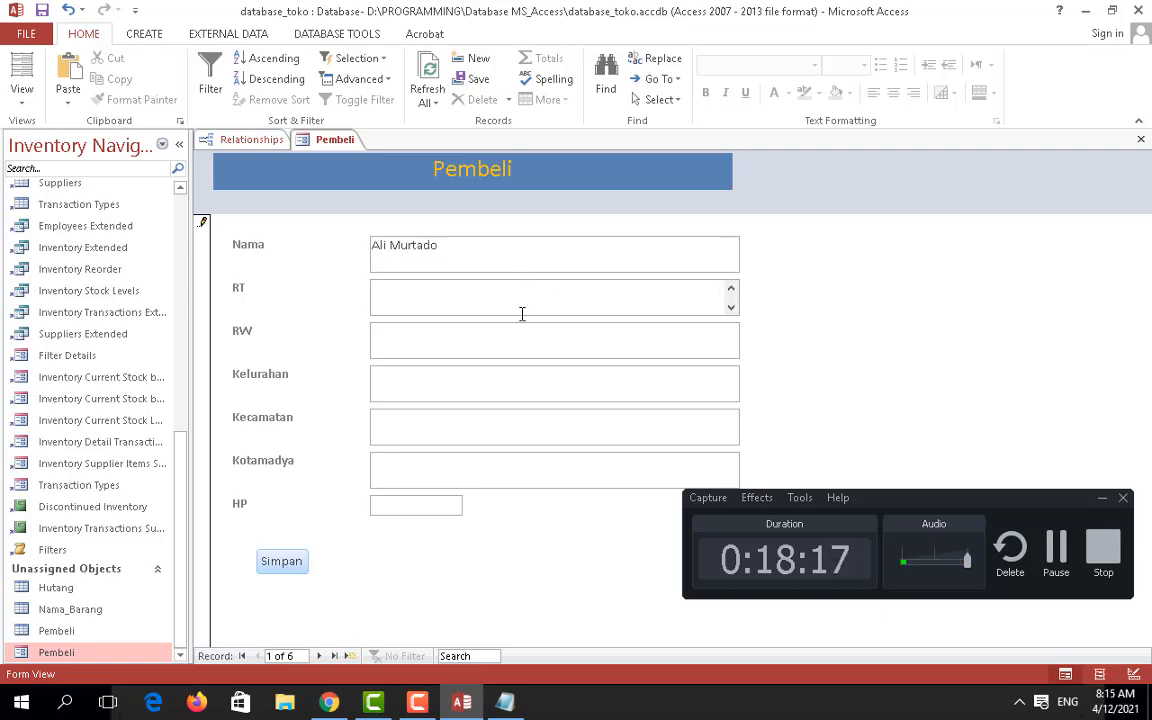
{"action": "type", "text": "15"}
{"action": "left_click", "coordinate": [513, 340]}
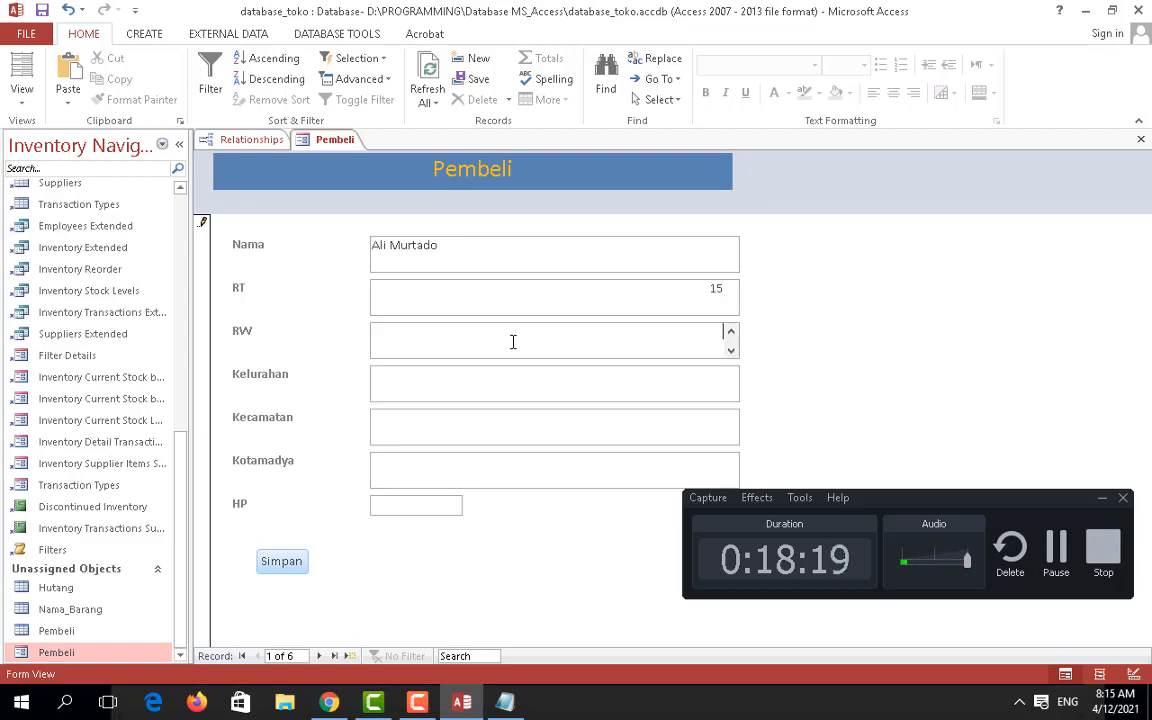
{"action": "type", "text": "17"}
{"action": "left_click", "coordinate": [490, 396]}
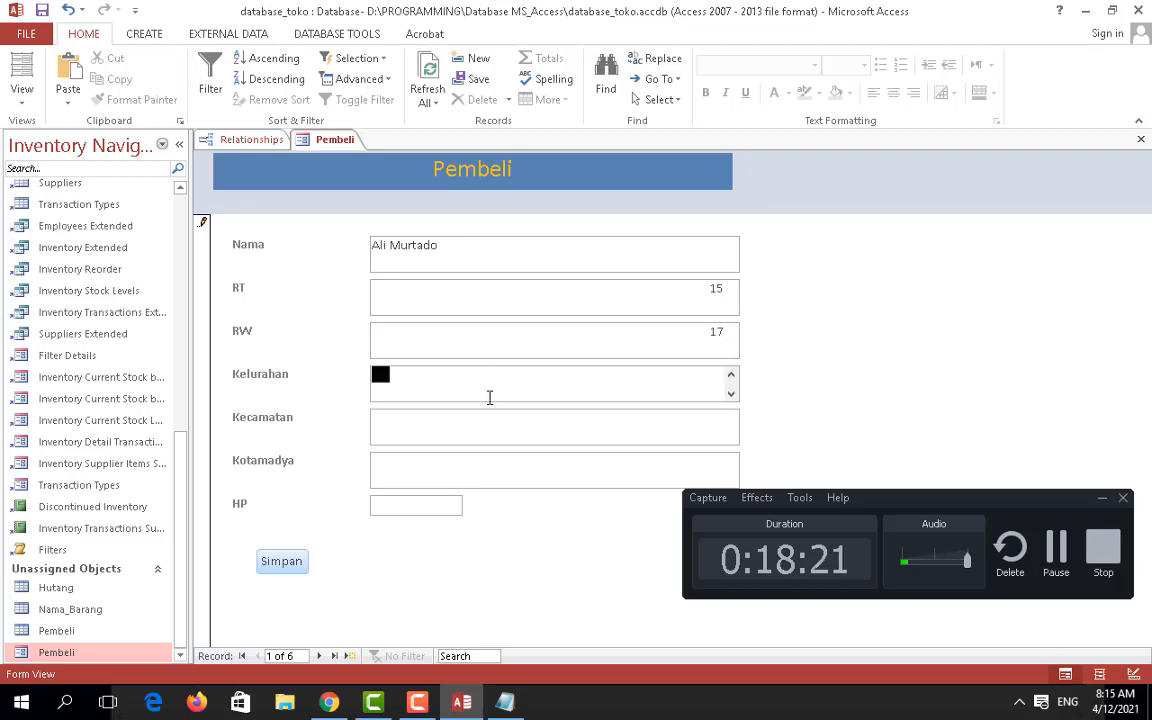
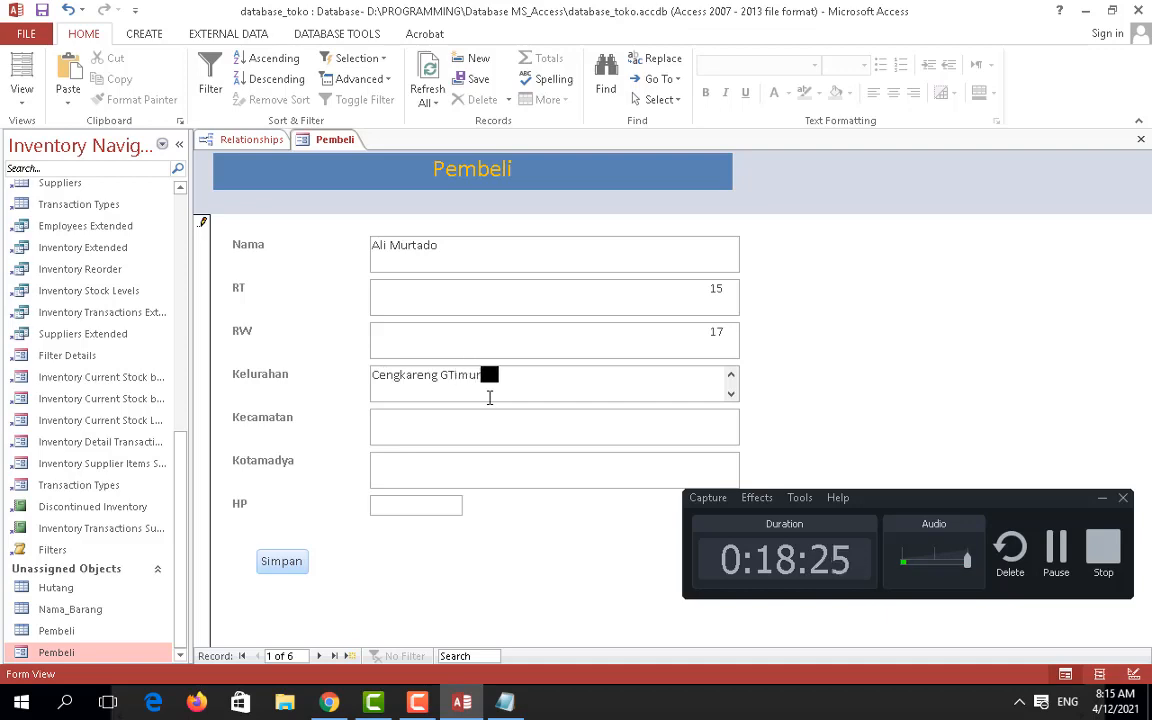
{"action": "left_click", "coordinate": [451, 375]}
{"action": "key", "text": "BackSpace"}
Step: Fill in Kecamatan, Kotamadya and the HP phone number, then try saving with Simpan
{"action": "left_click", "coordinate": [447, 420]}
{"action": "type", "text": "Cengkareng"}
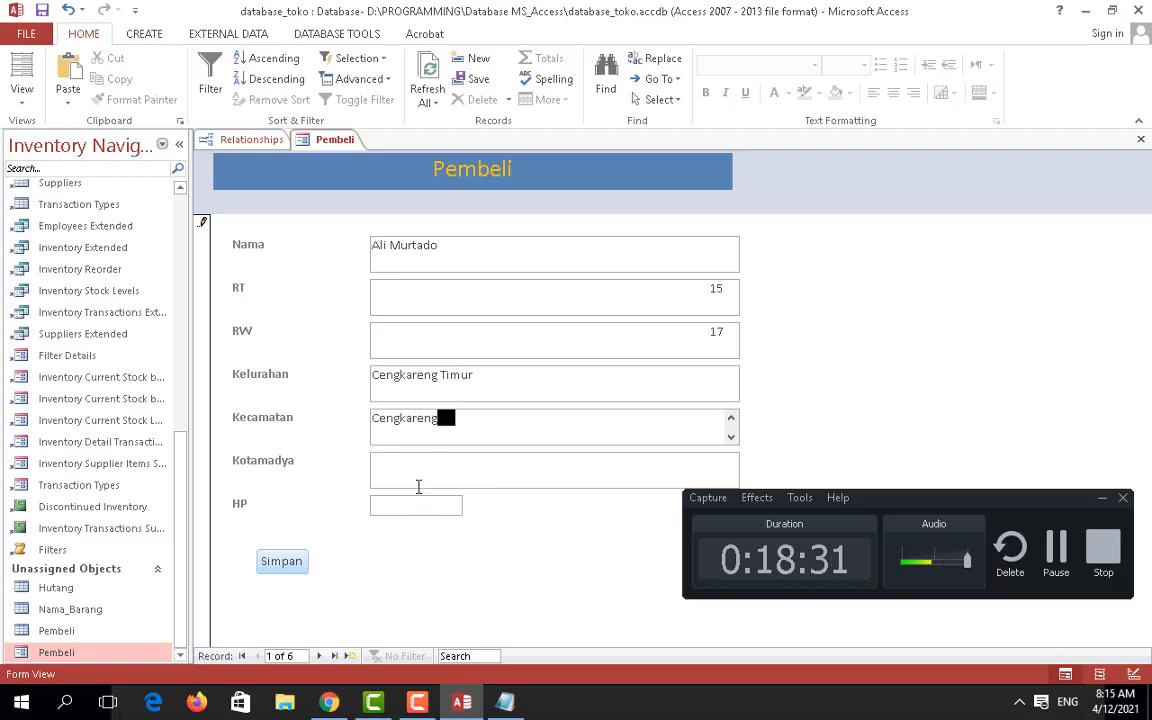
{"action": "left_click", "coordinate": [417, 484]}
{"action": "type", "text": "Jak"}
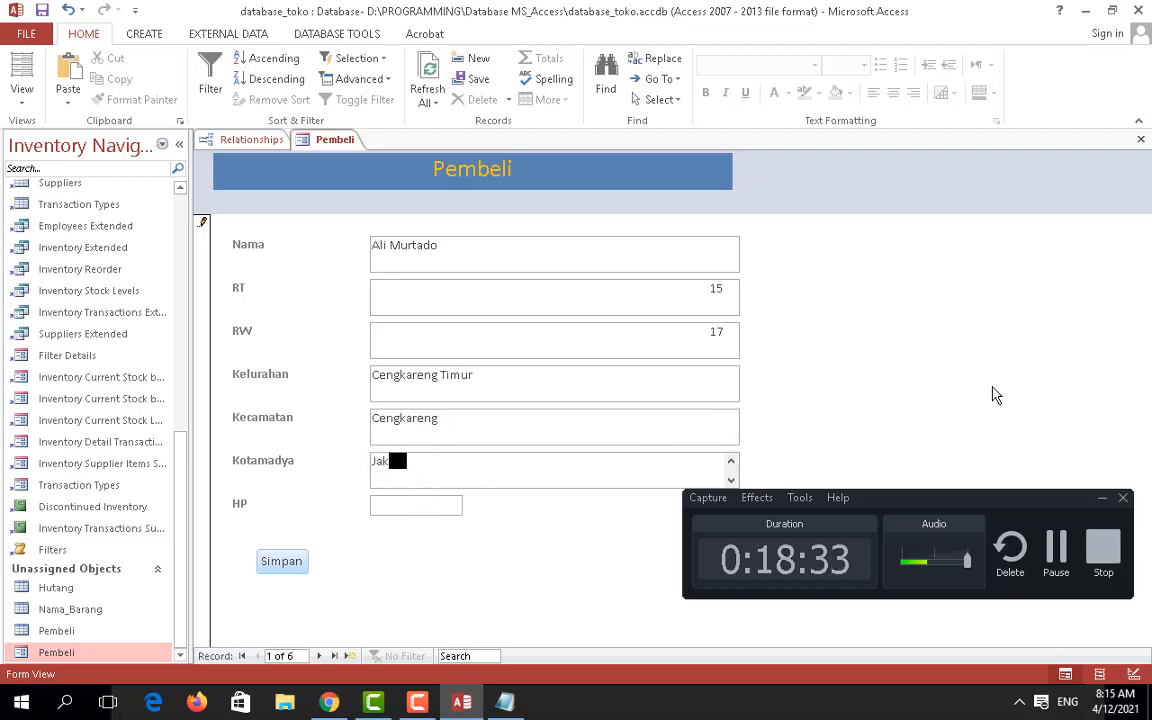
{"action": "type", "text": "arta Bar"}
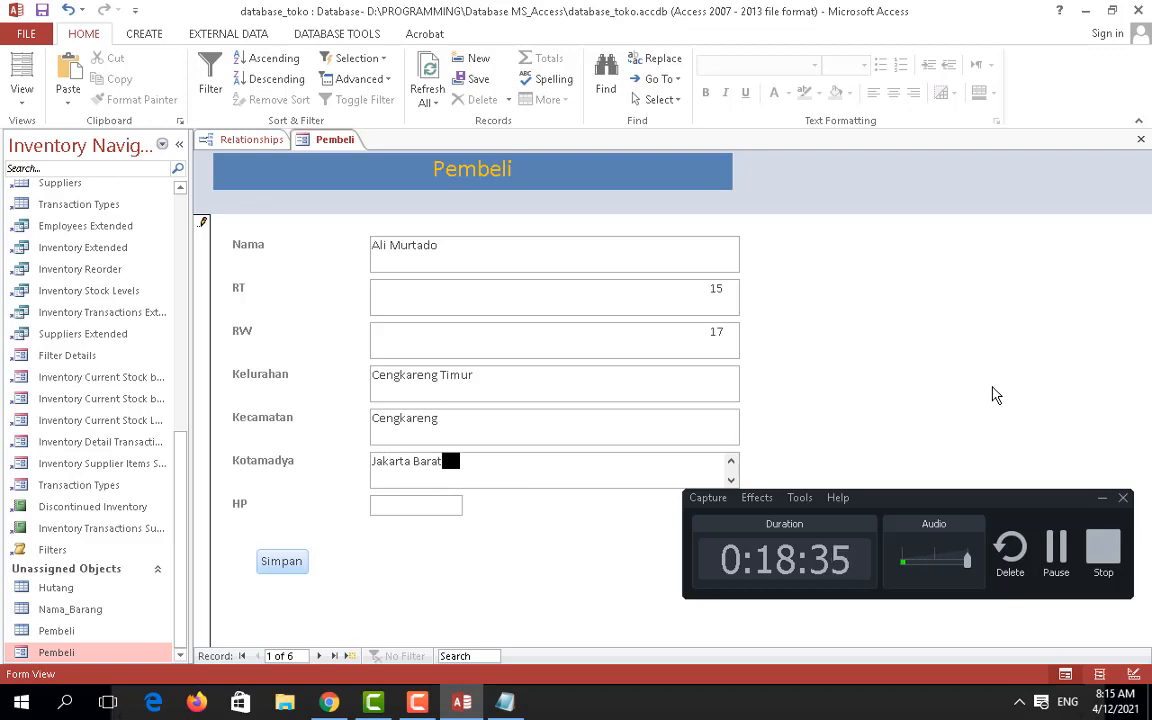
{"action": "type", "text": "at"}
{"action": "left_click", "coordinate": [440, 505]}
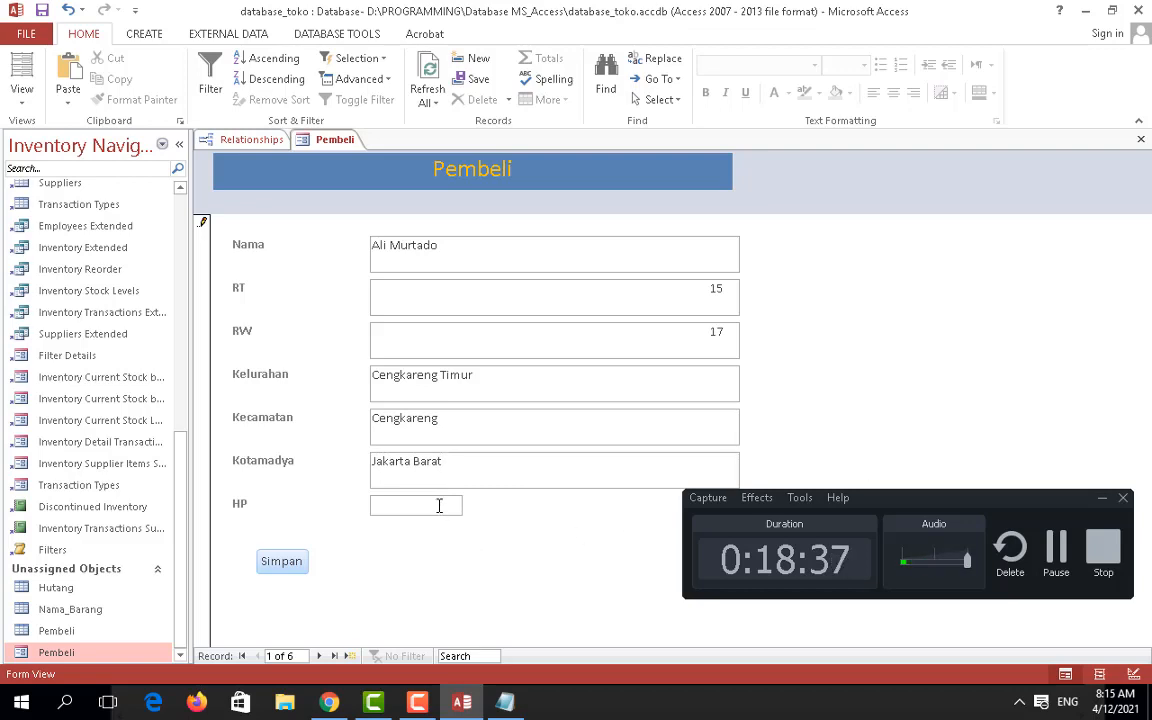
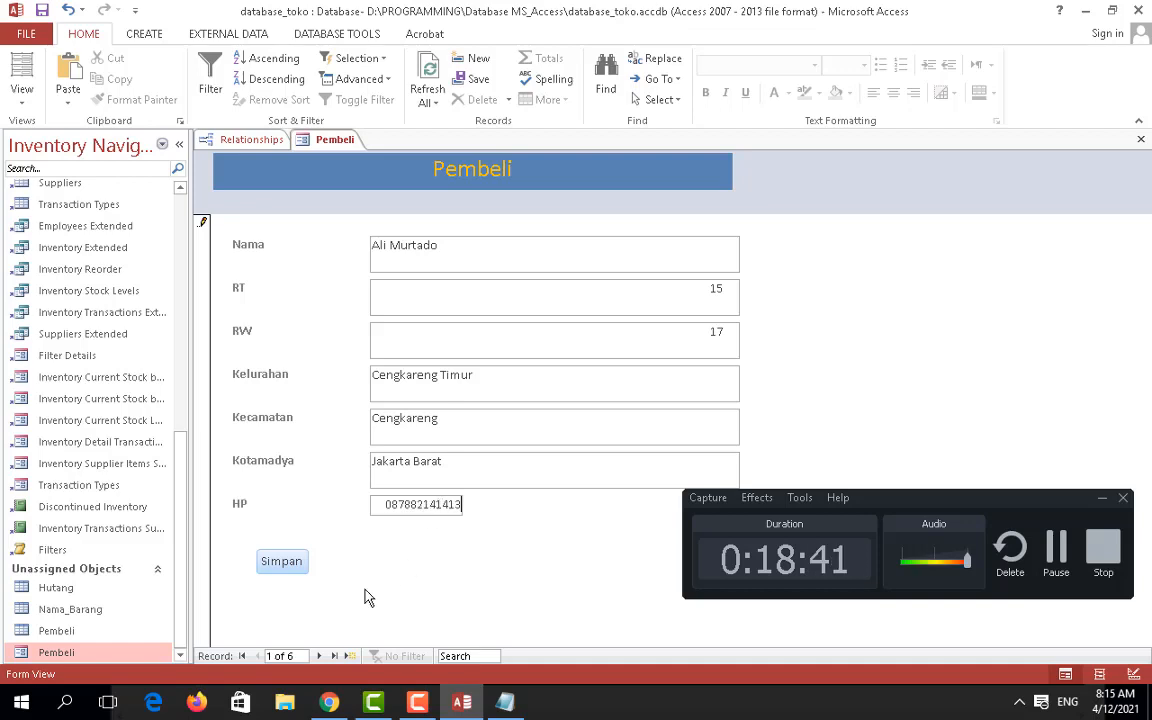
{"action": "left_click", "coordinate": [284, 562]}
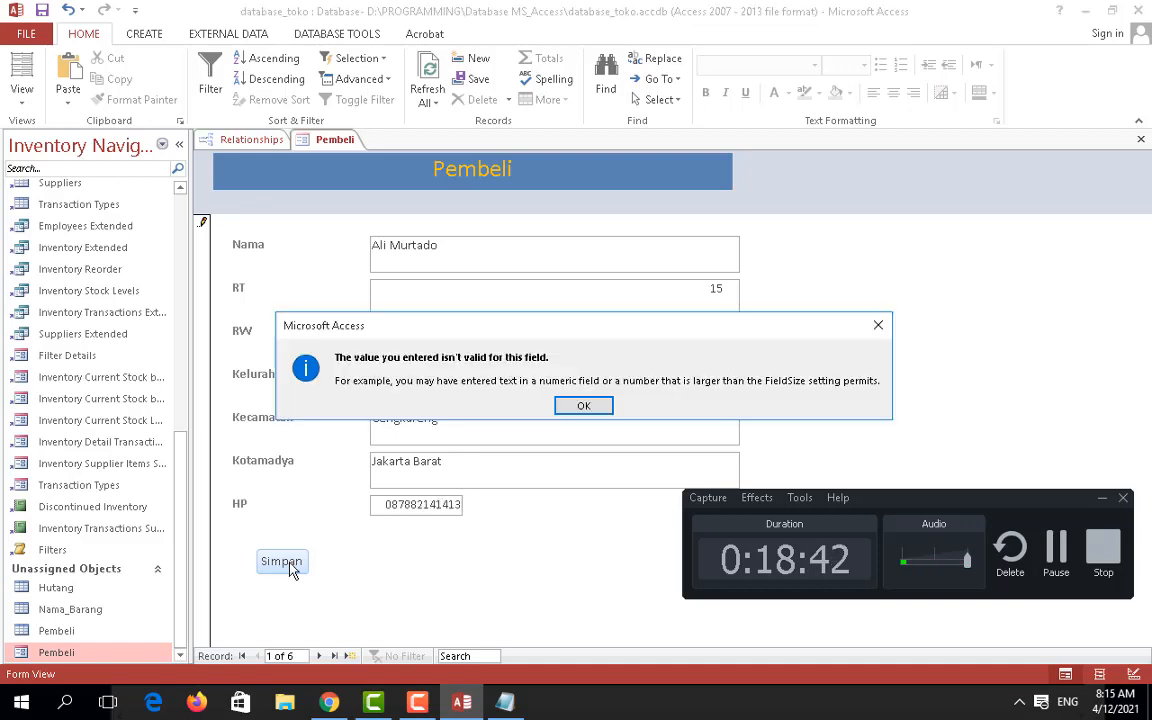
{"action": "left_click", "coordinate": [588, 406]}
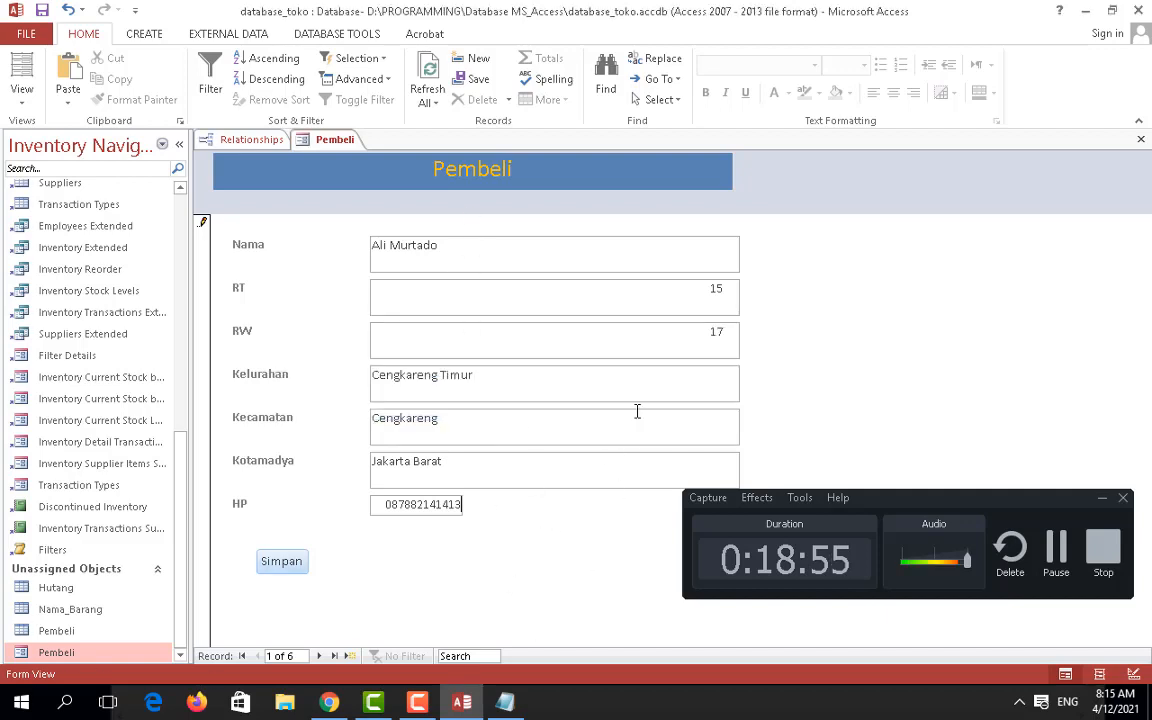
Step: Open the Pembeli table in Design view, accepting read-only mode
{"action": "left_click", "coordinate": [54, 632]}
{"action": "right_click", "coordinate": [53, 632]}
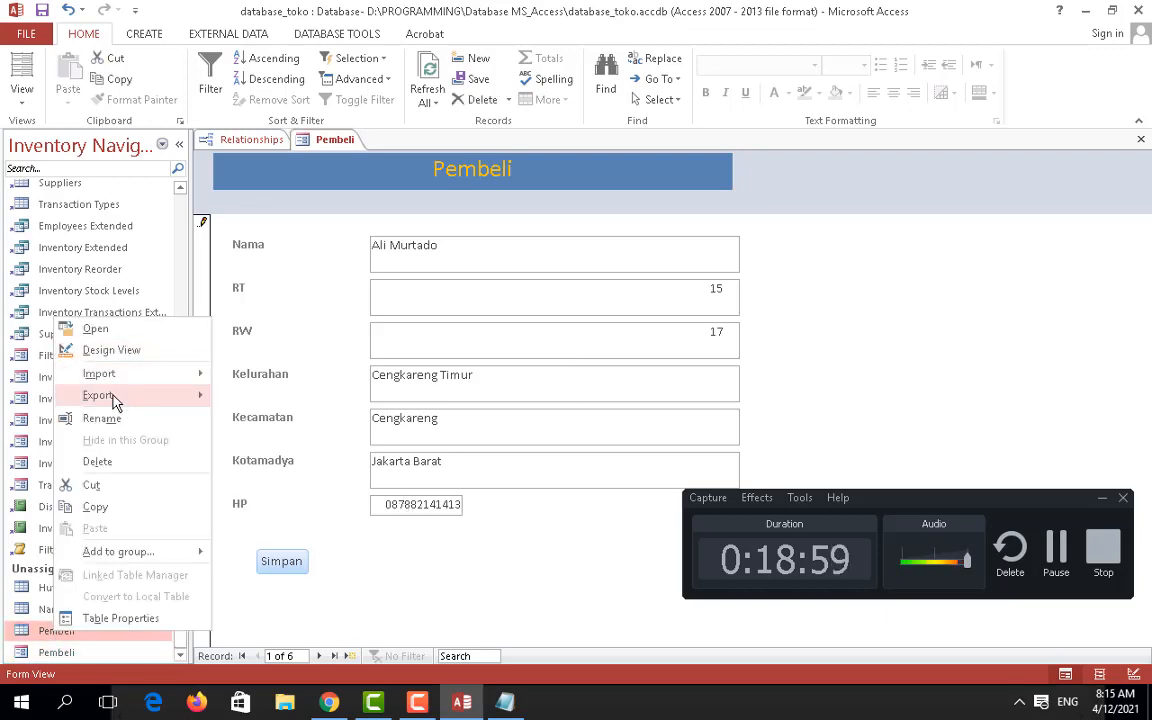
{"action": "left_click", "coordinate": [121, 351]}
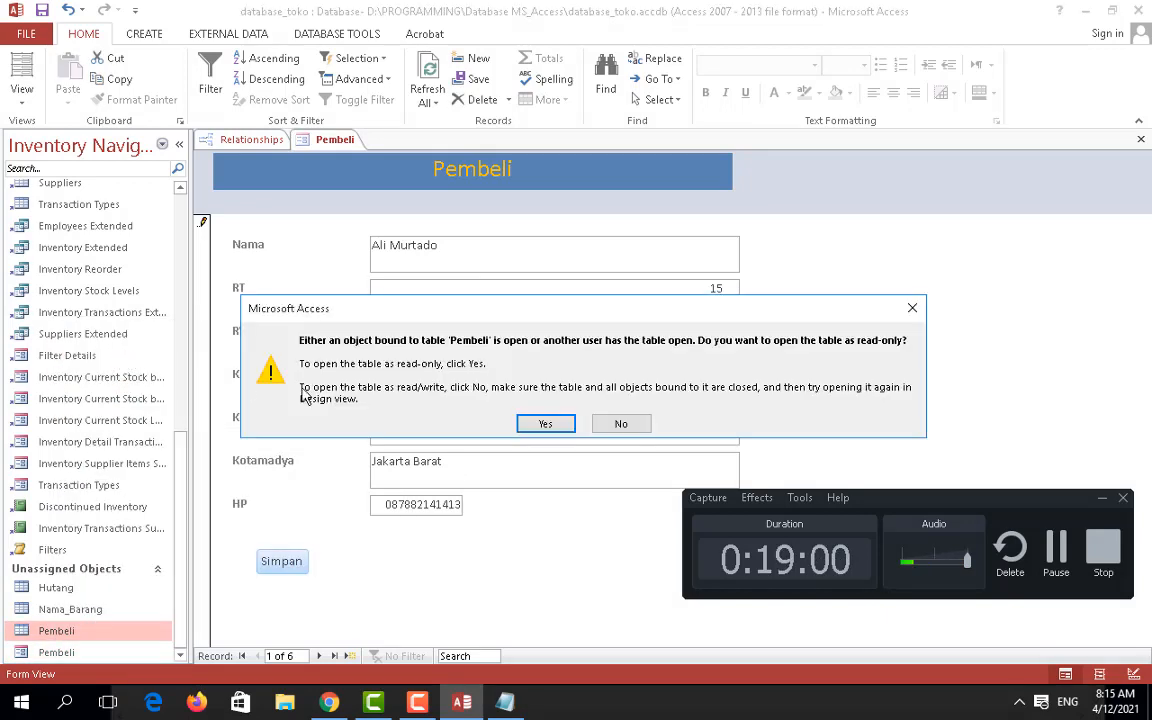
{"action": "left_click", "coordinate": [532, 425]}
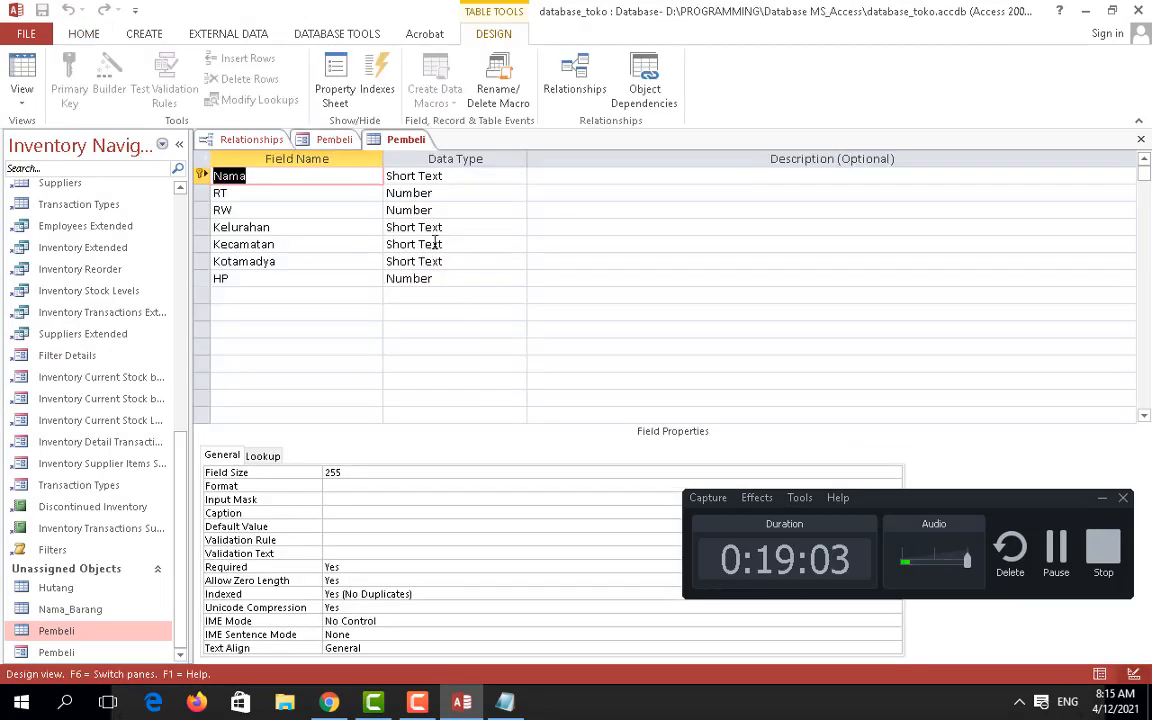
Step: Inspect HP's data type and RT's format, field size, lookup and decimal-place properties
{"action": "left_click_drag", "start_coordinate": [430, 285], "coordinate": [493, 290]}
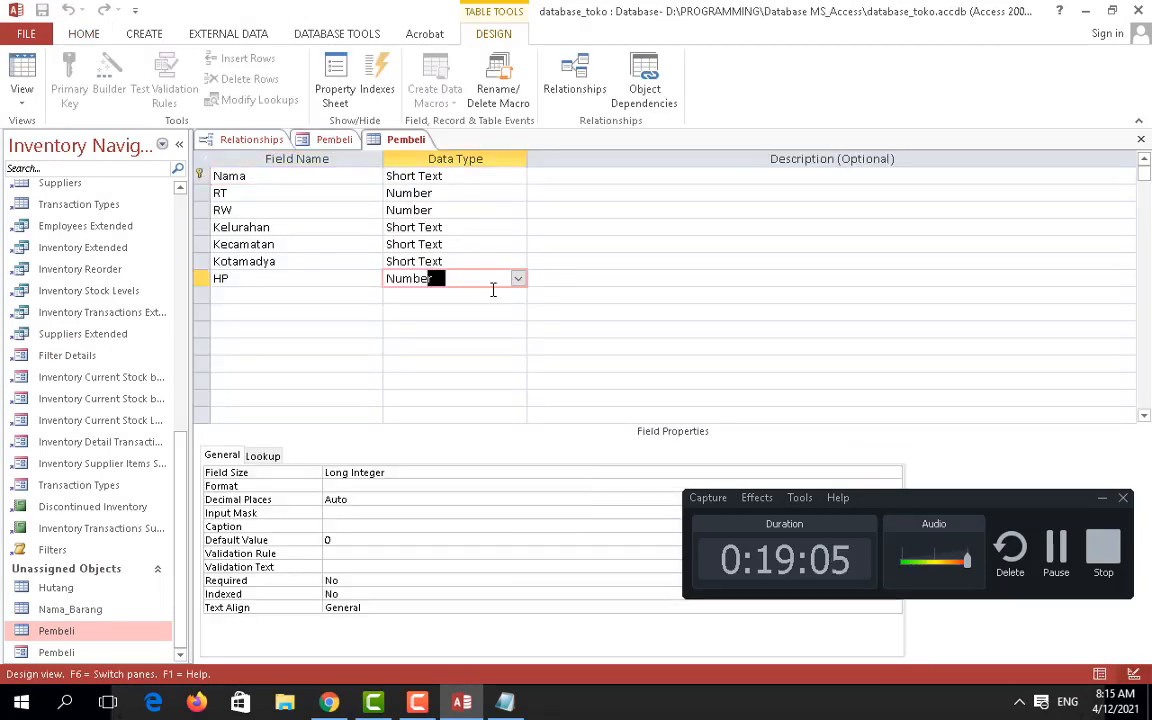
{"action": "left_click", "coordinate": [517, 280]}
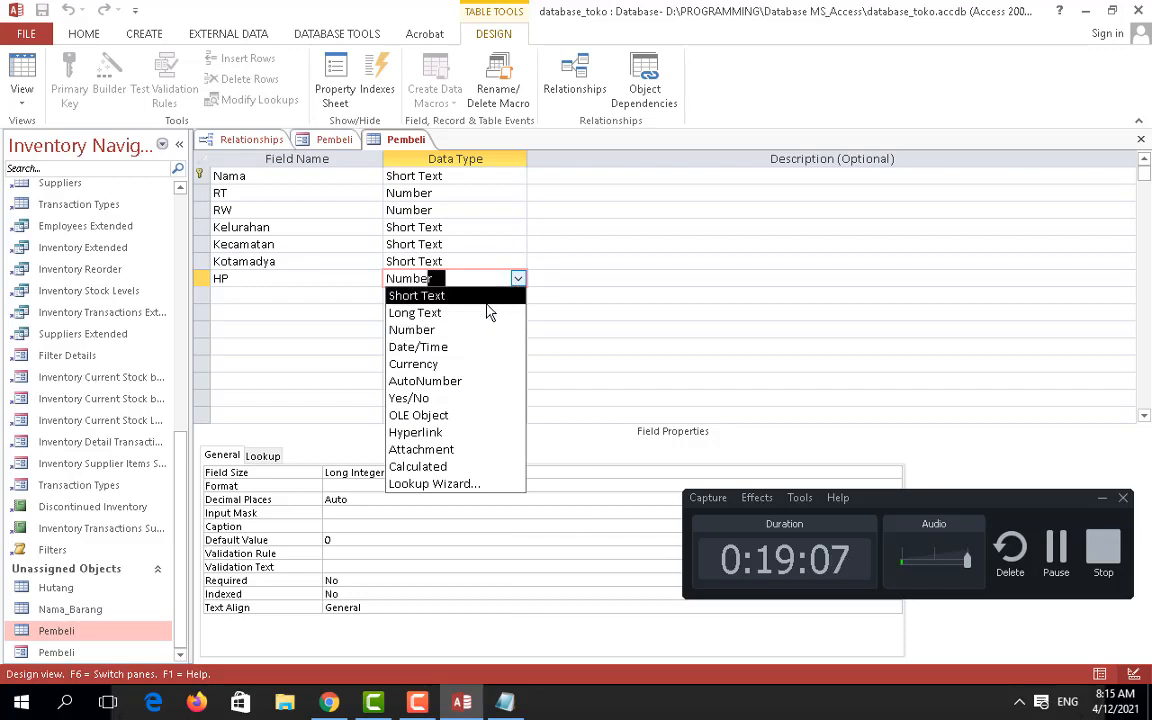
{"action": "left_click", "coordinate": [641, 345]}
{"action": "left_click", "coordinate": [445, 194]}
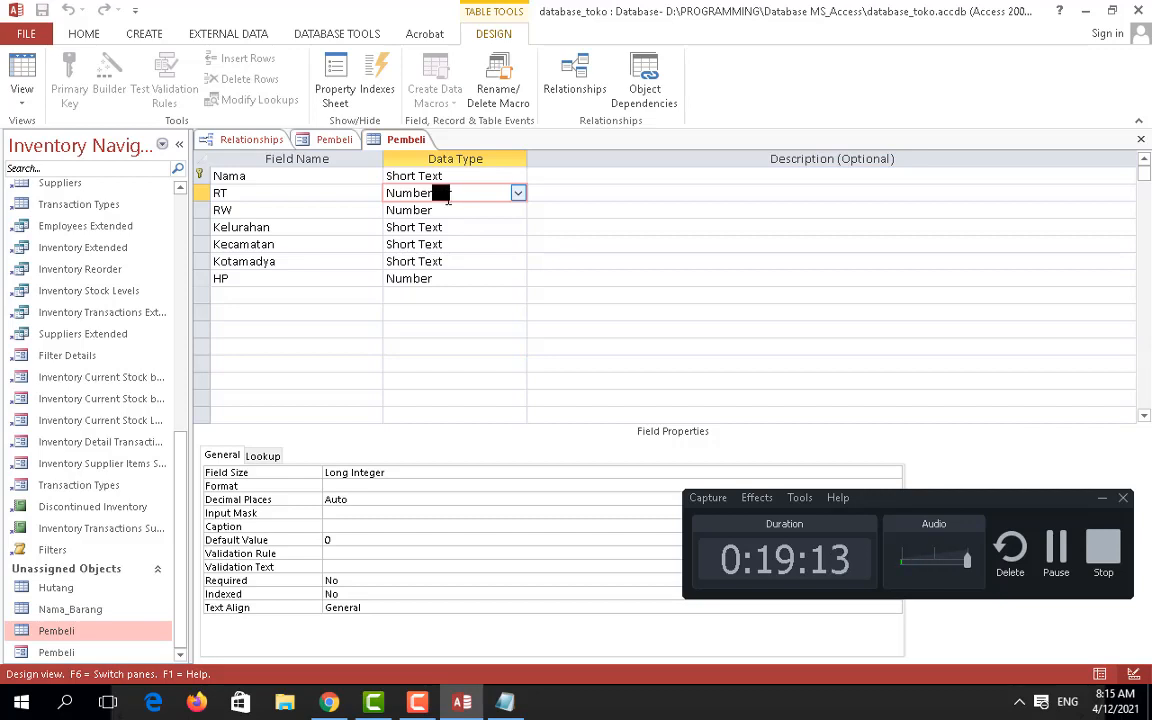
{"action": "left_click", "coordinate": [360, 488]}
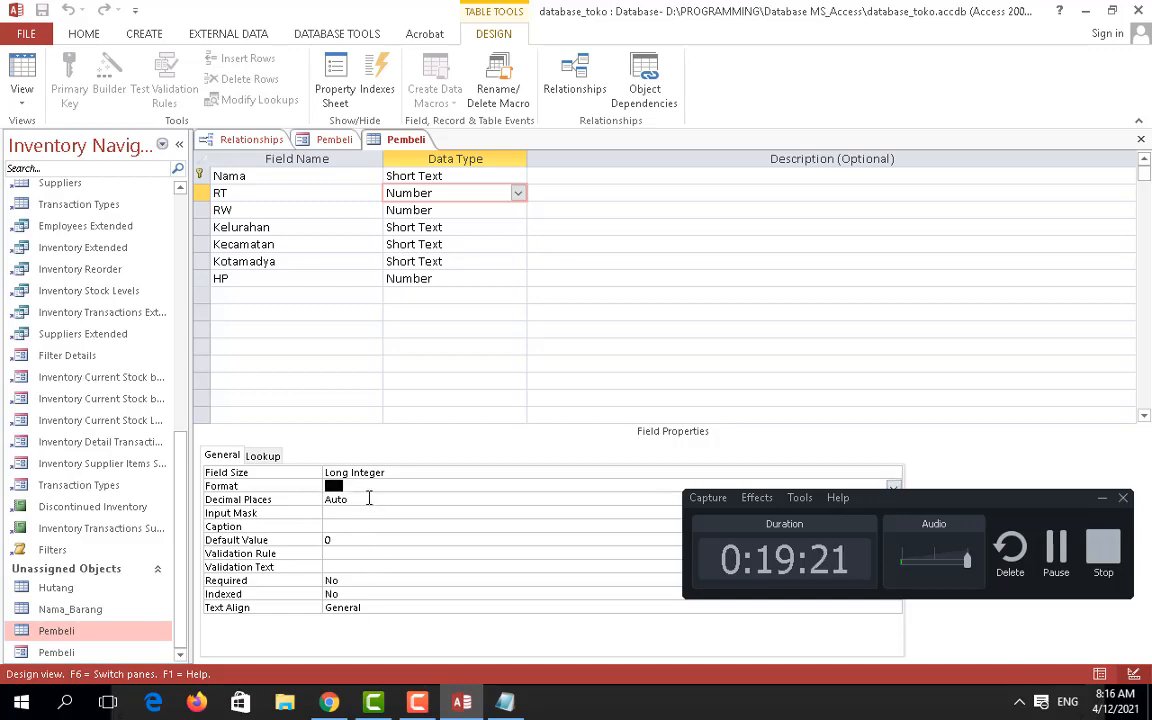
{"action": "left_click", "coordinate": [339, 470]}
{"action": "left_click", "coordinate": [263, 457]}
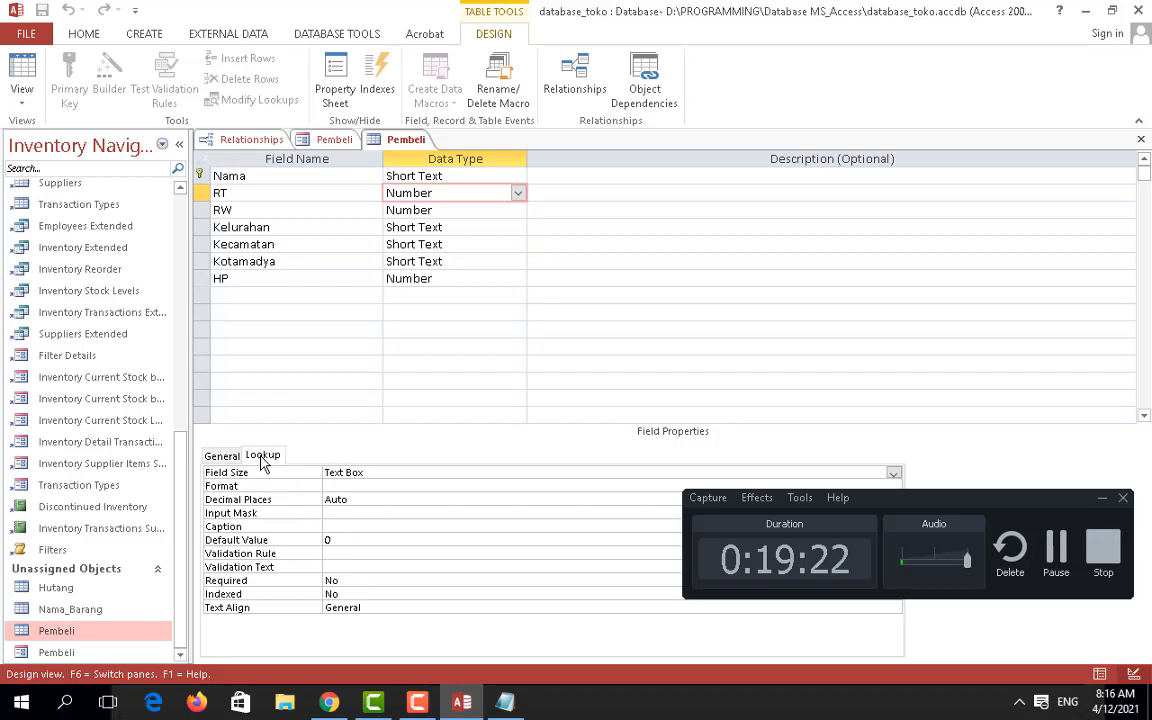
{"action": "left_click", "coordinate": [222, 456]}
{"action": "left_click", "coordinate": [373, 499]}
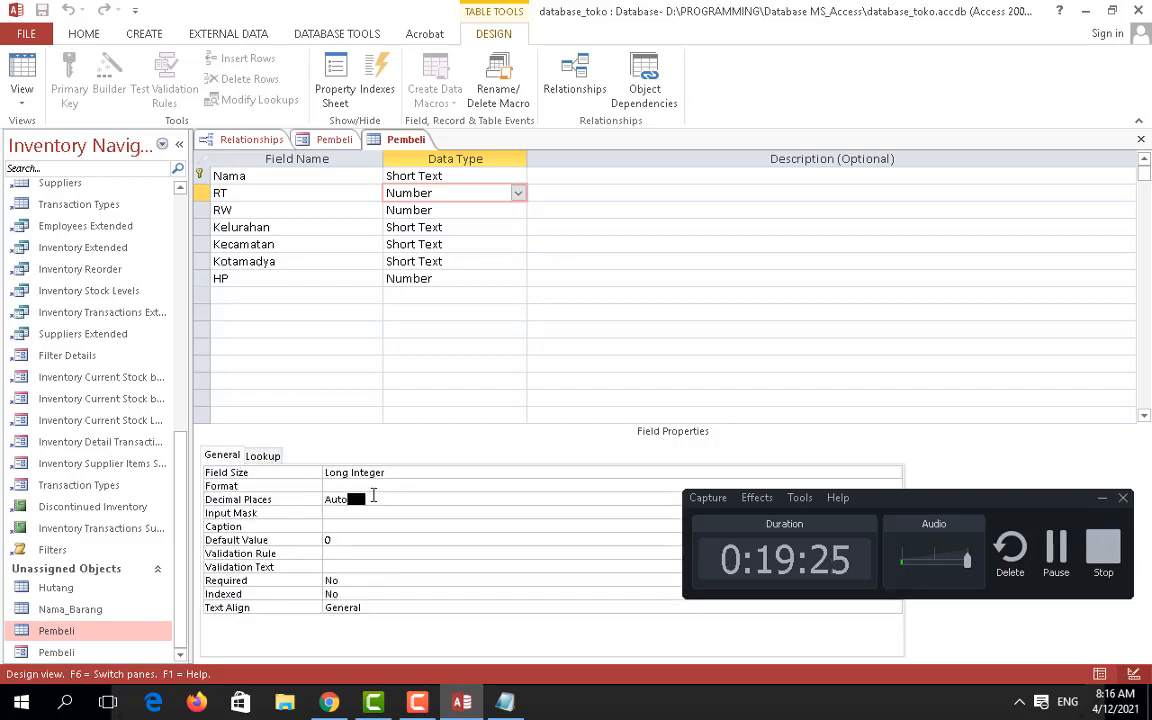
Step: Compare the HP, RT and RW data types, leaving RT as Number
{"action": "left_click", "coordinate": [447, 280]}
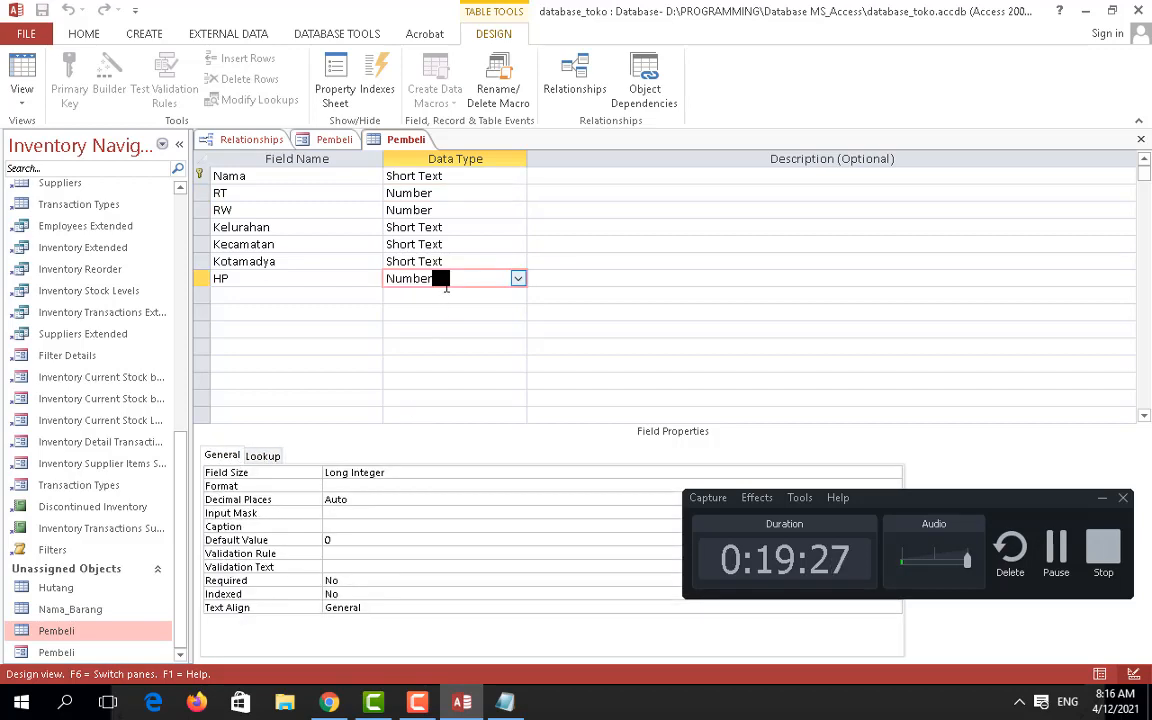
{"action": "left_click", "coordinate": [463, 194]}
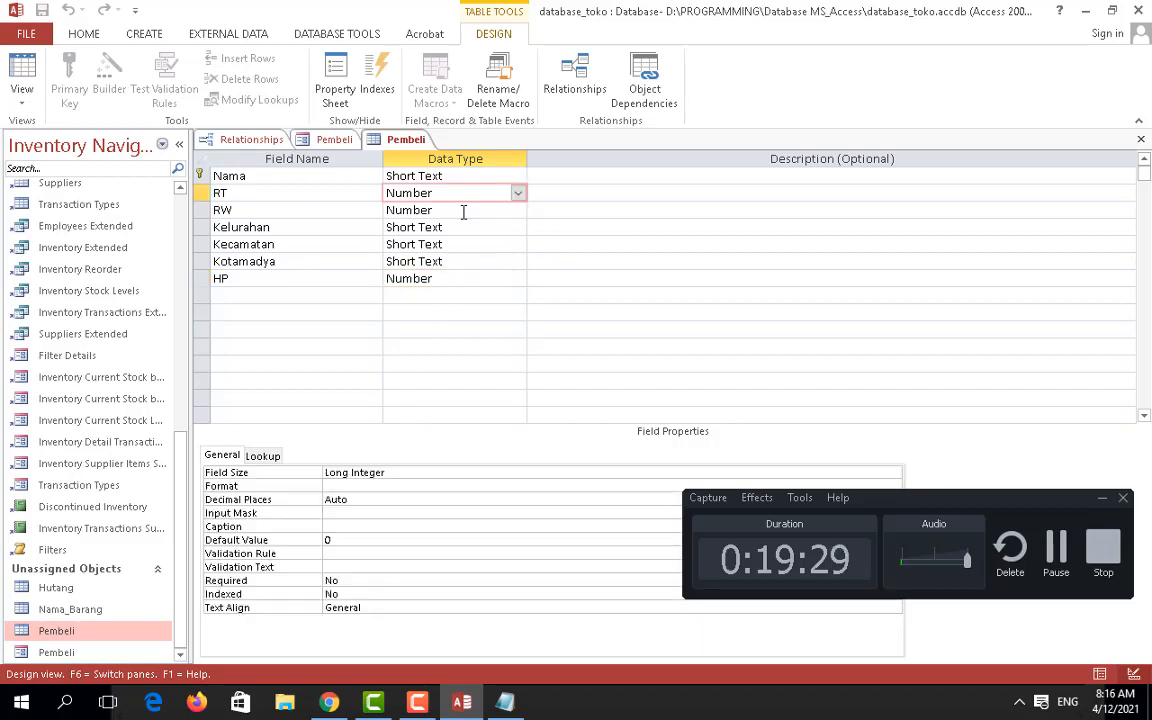
{"action": "left_click", "coordinate": [463, 211]}
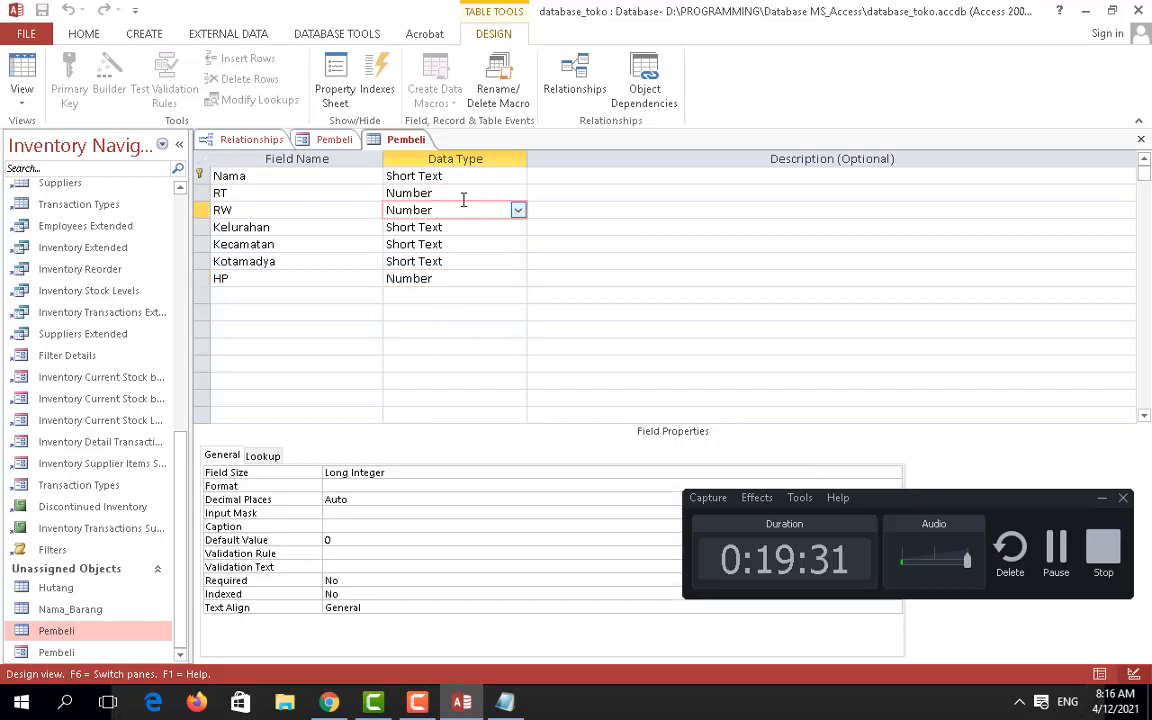
{"action": "left_click", "coordinate": [463, 196]}
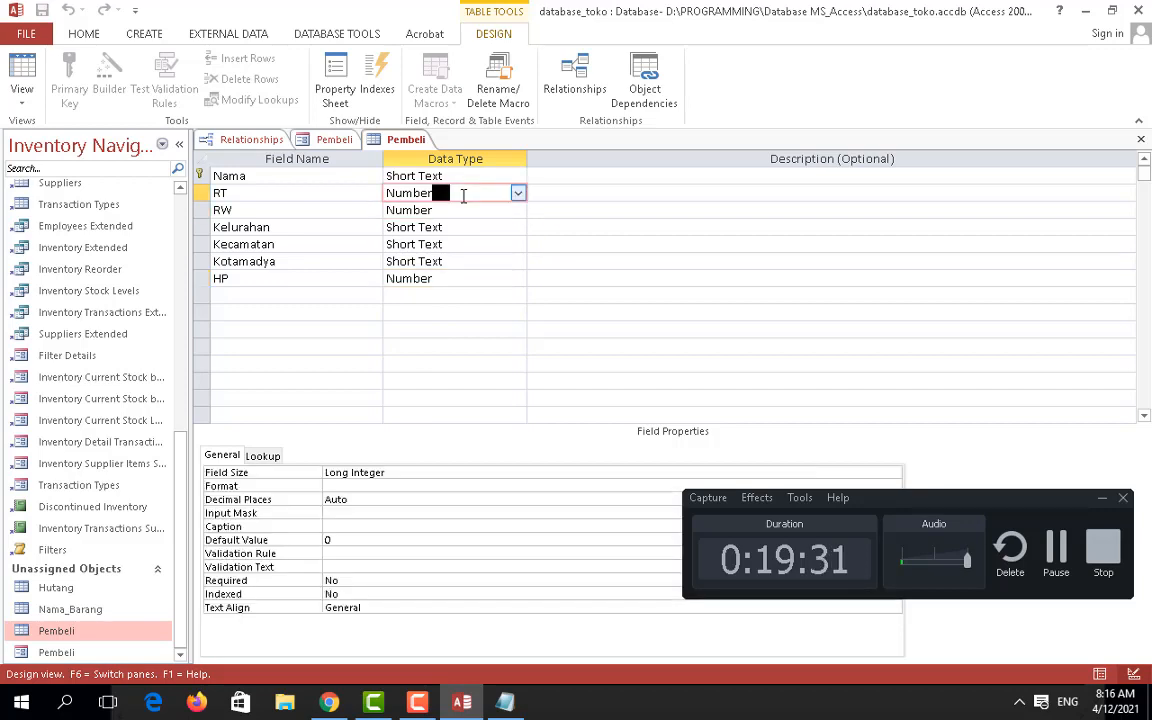
{"action": "left_click", "coordinate": [517, 195]}
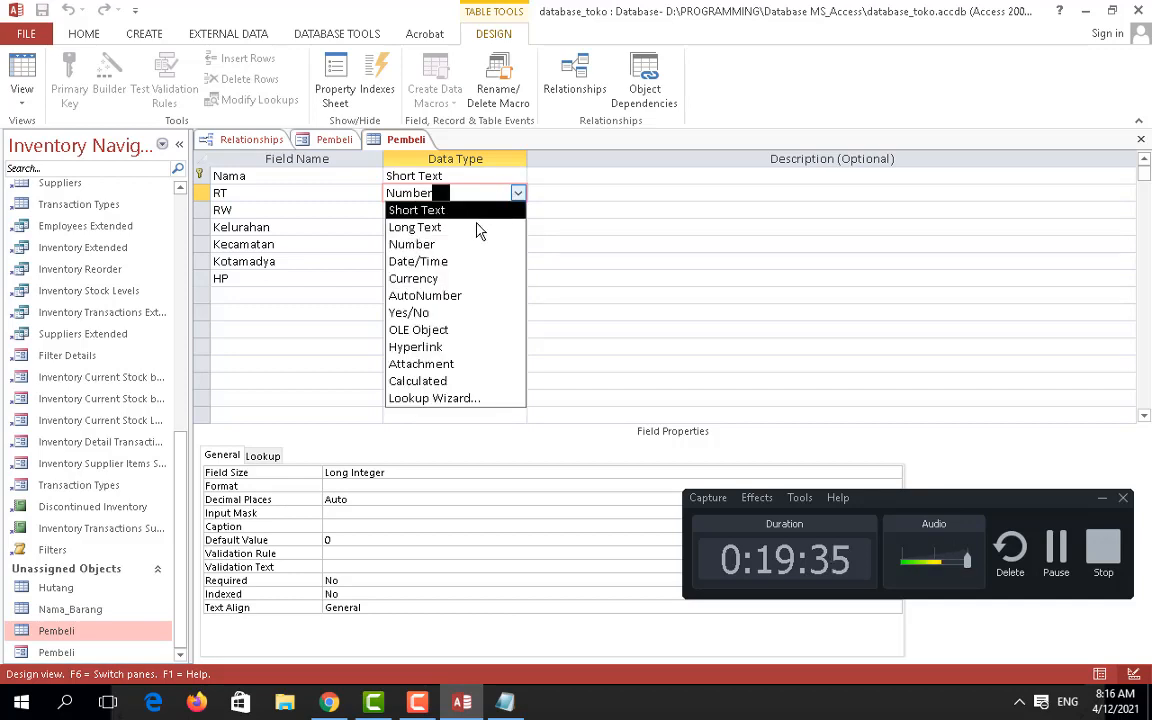
{"action": "left_click", "coordinate": [612, 258]}
{"action": "left_click", "coordinate": [447, 194]}
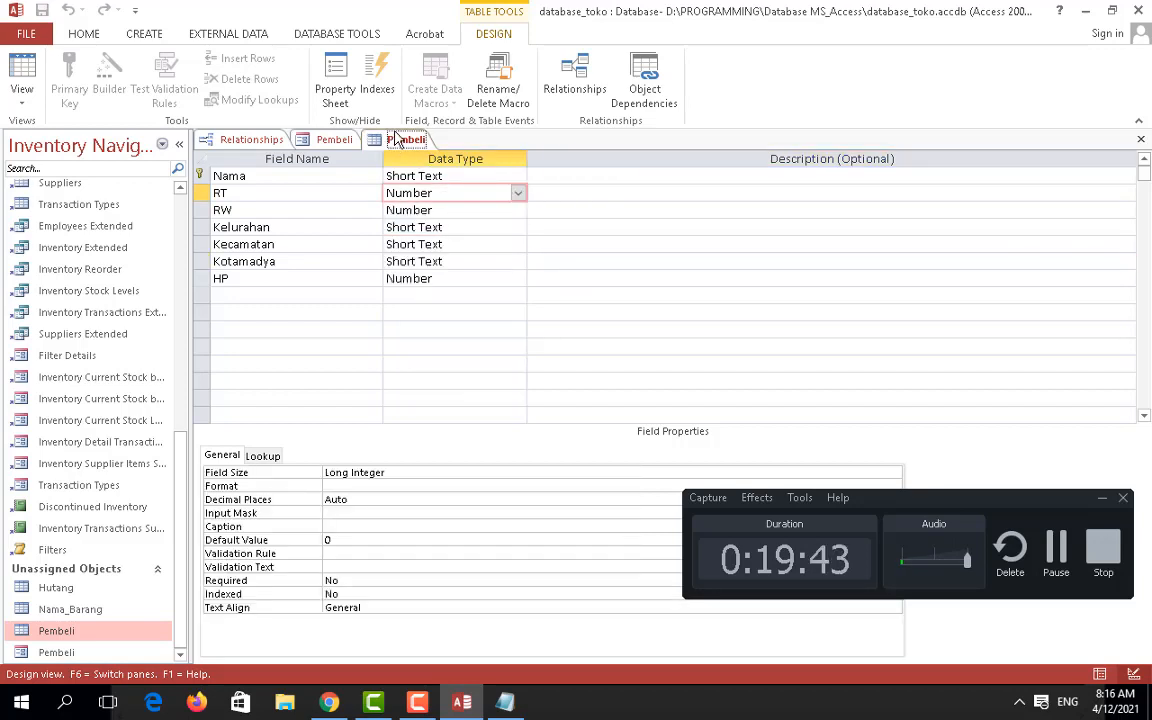
Step: Switch to the Pembeli form tab and close the form
{"action": "left_click", "coordinate": [334, 140]}
{"action": "left_click", "coordinate": [400, 140]}
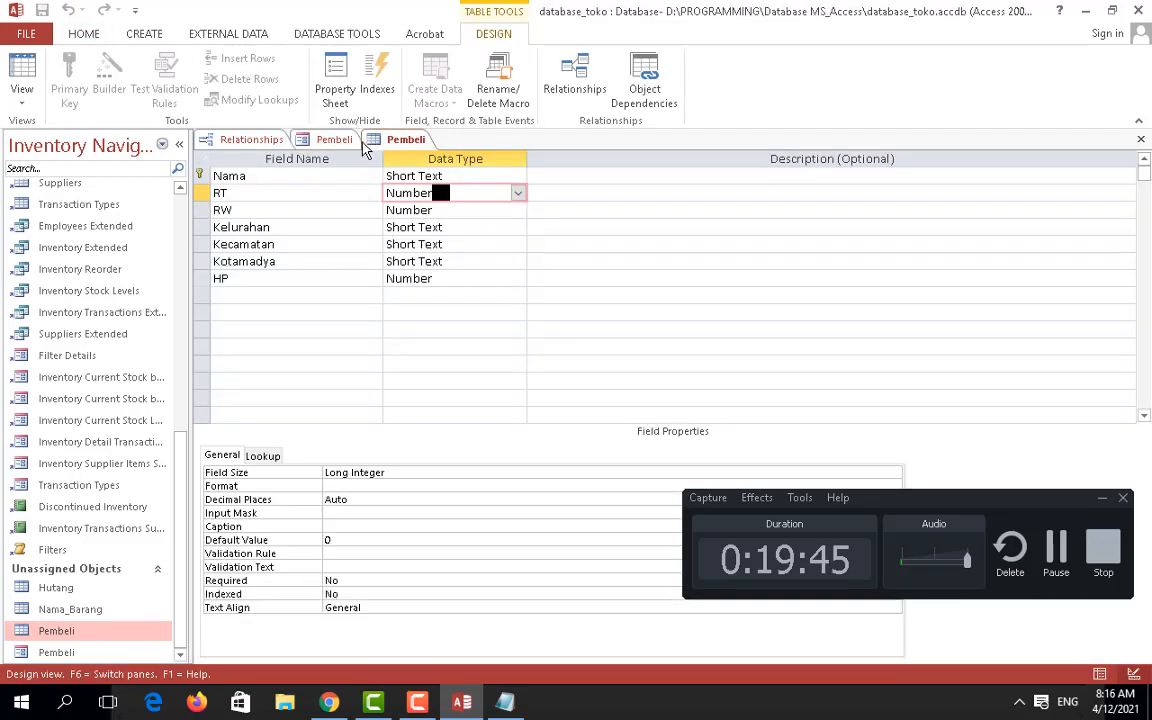
{"action": "left_click", "coordinate": [348, 141]}
{"action": "right_click", "coordinate": [350, 146]}
{"action": "left_click", "coordinate": [388, 175]}
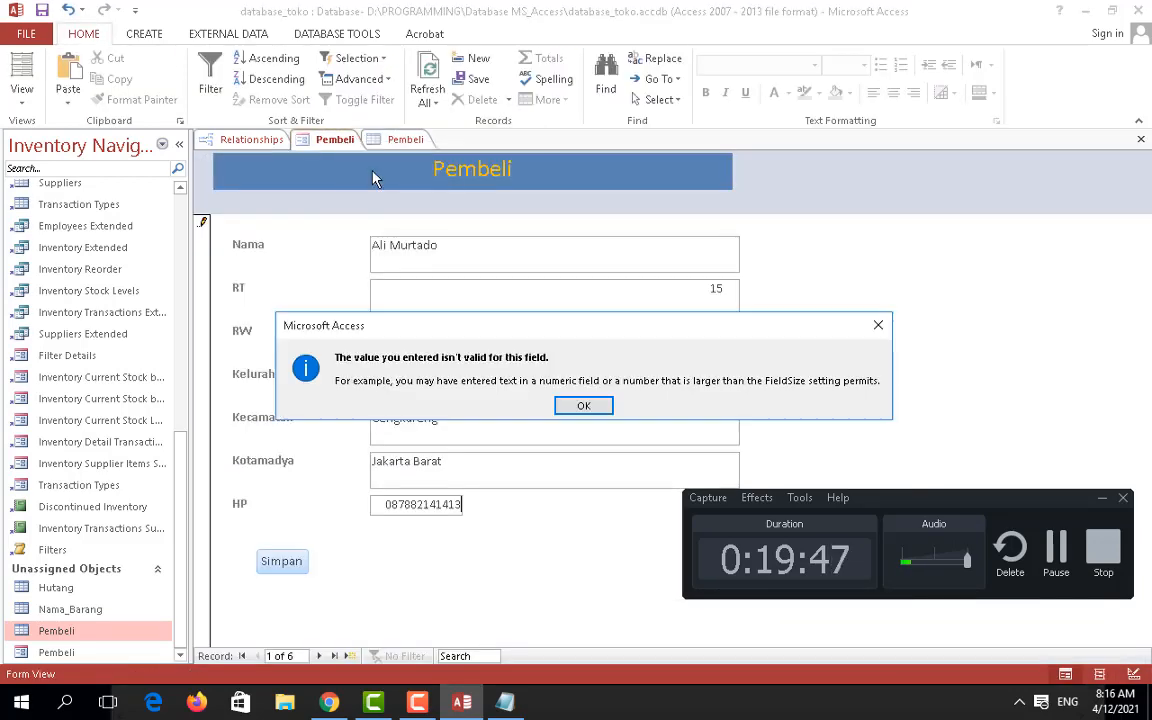
Step: Dismiss the invalid-value warning, close the form without saving, and confirm RT stays Number
{"action": "left_click", "coordinate": [584, 405]}
{"action": "left_click", "coordinate": [548, 416]}
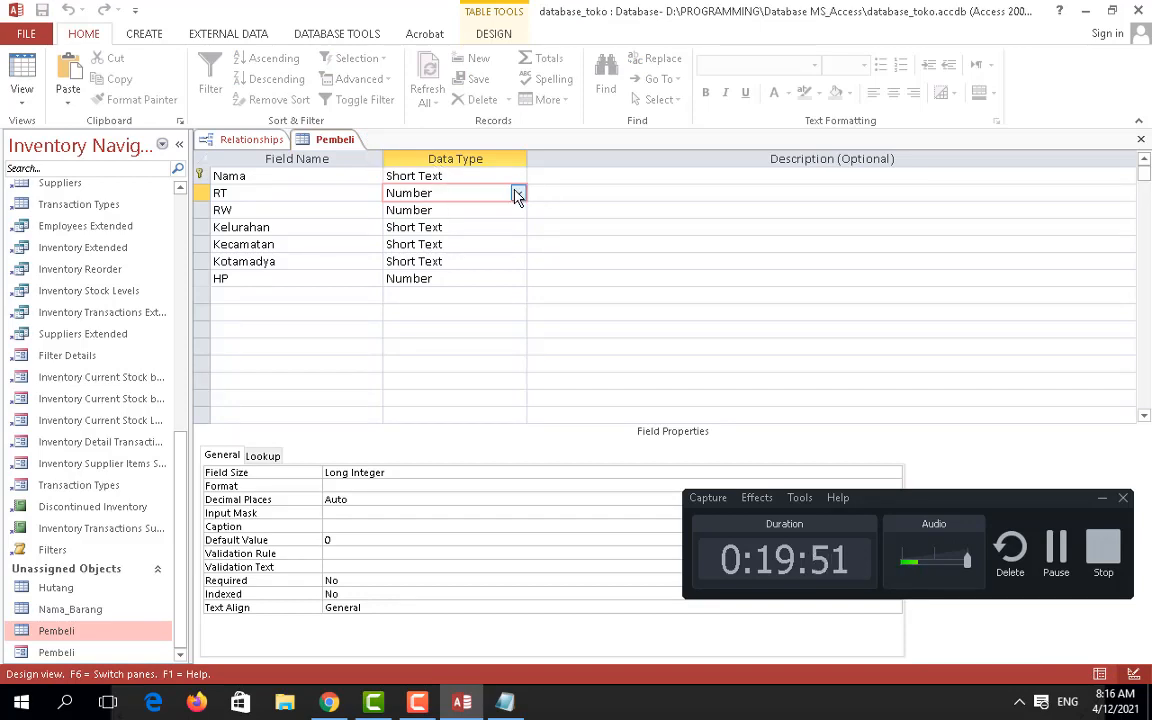
{"action": "left_click", "coordinate": [517, 193]}
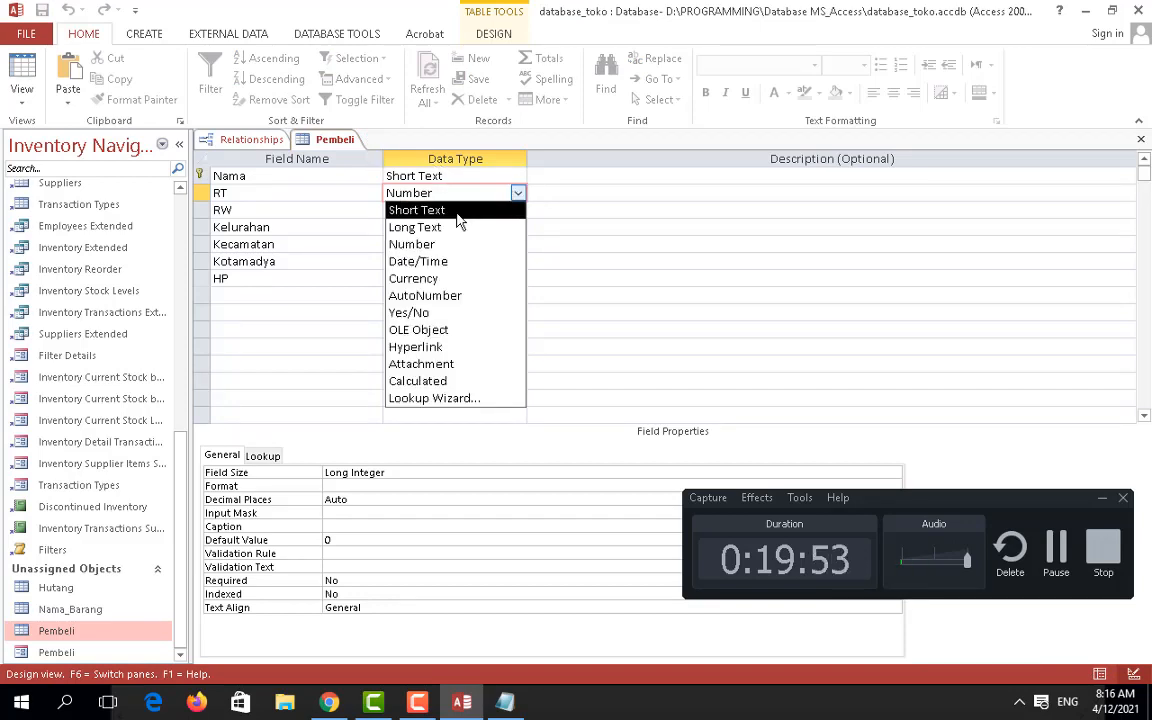
{"action": "left_click", "coordinate": [560, 260]}
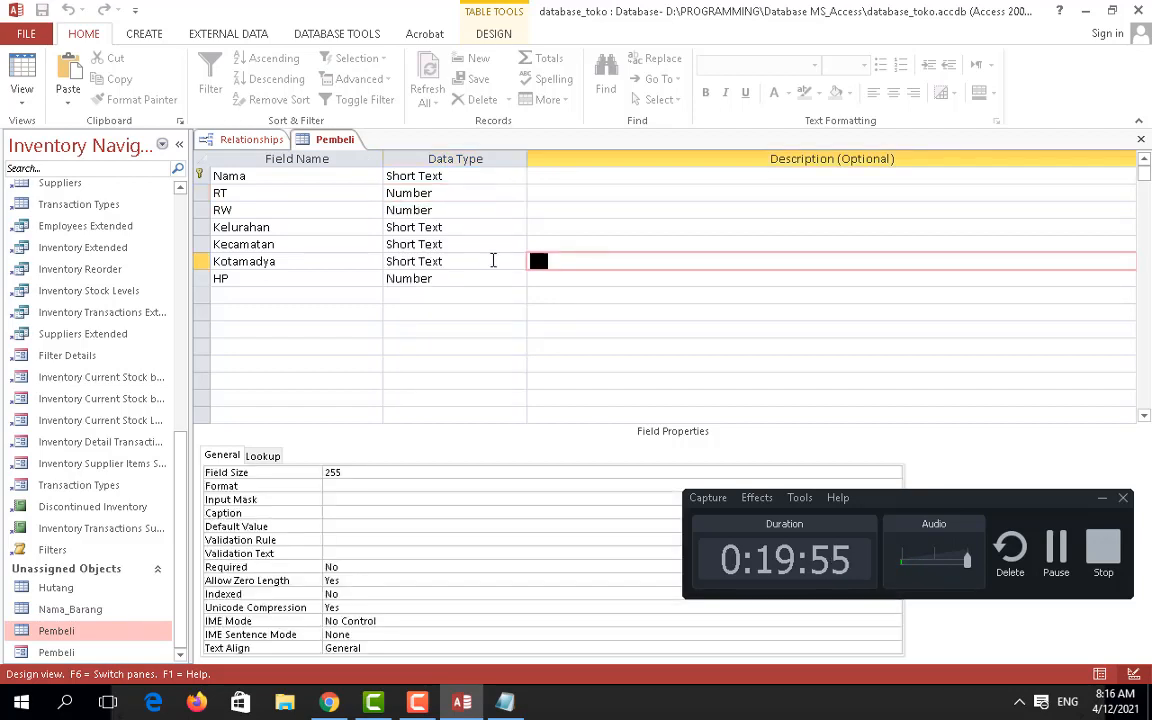
Step: Review data types: Kotamadya stays Short Text; new-row type list opened without choosing
{"action": "left_click", "coordinate": [465, 261]}
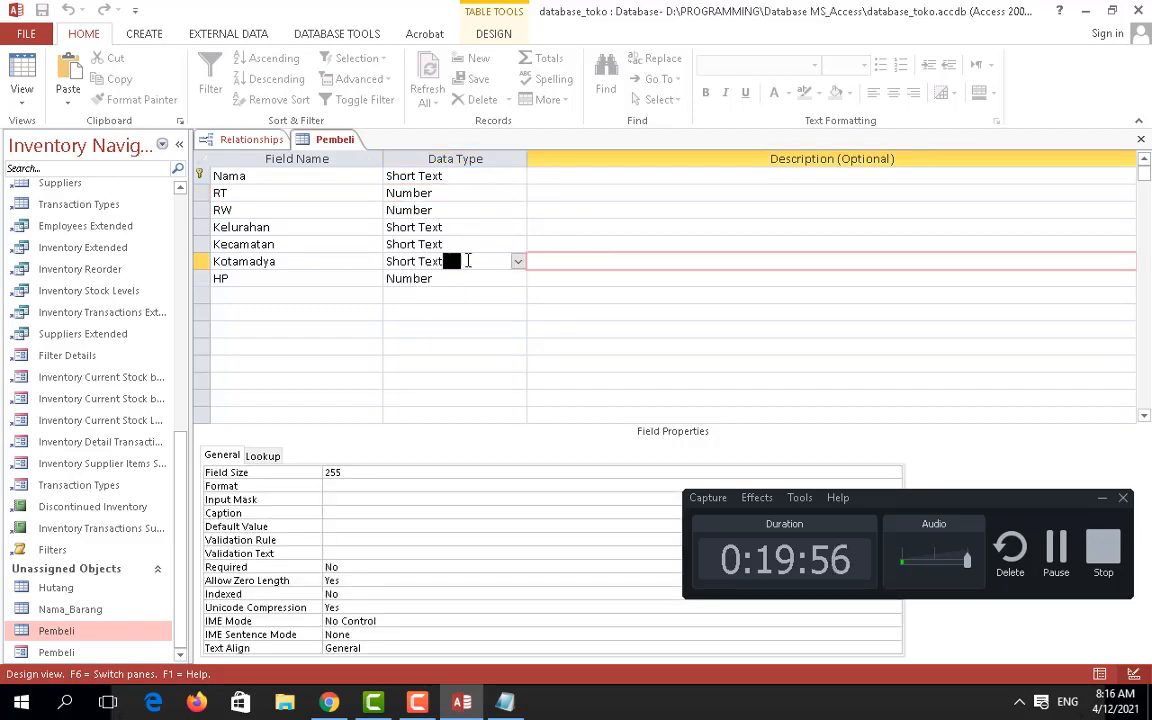
{"action": "left_click", "coordinate": [519, 262]}
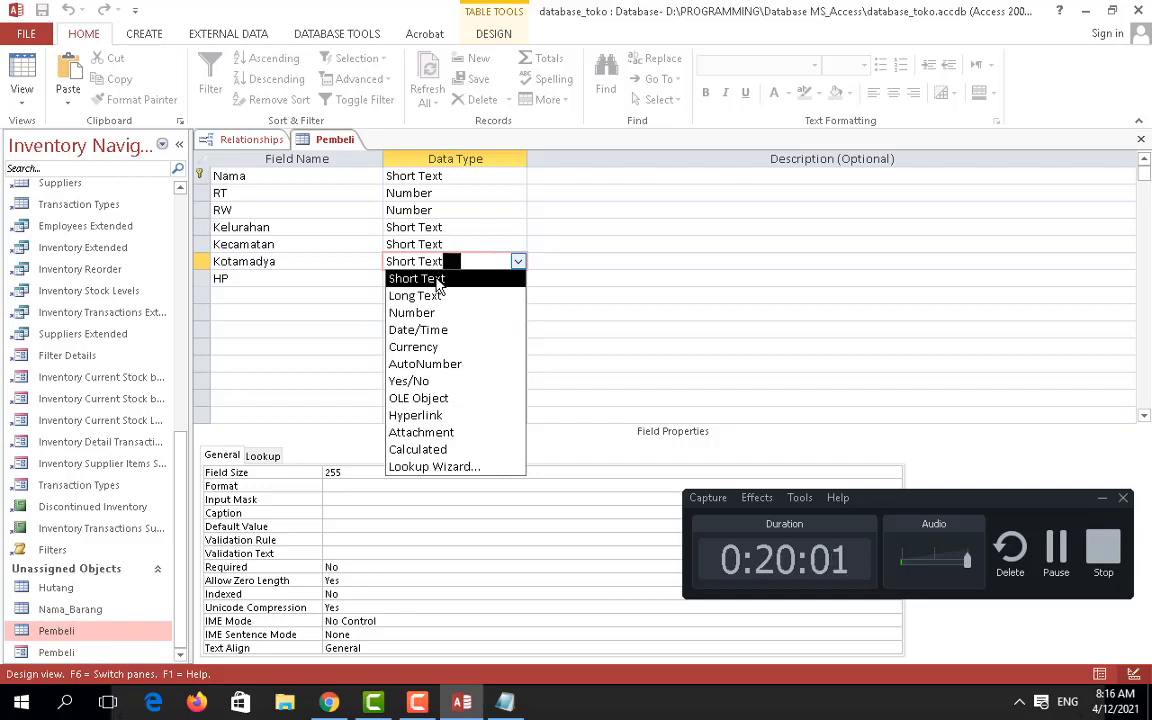
{"action": "left_click", "coordinate": [437, 280]}
{"action": "left_click", "coordinate": [576, 292]}
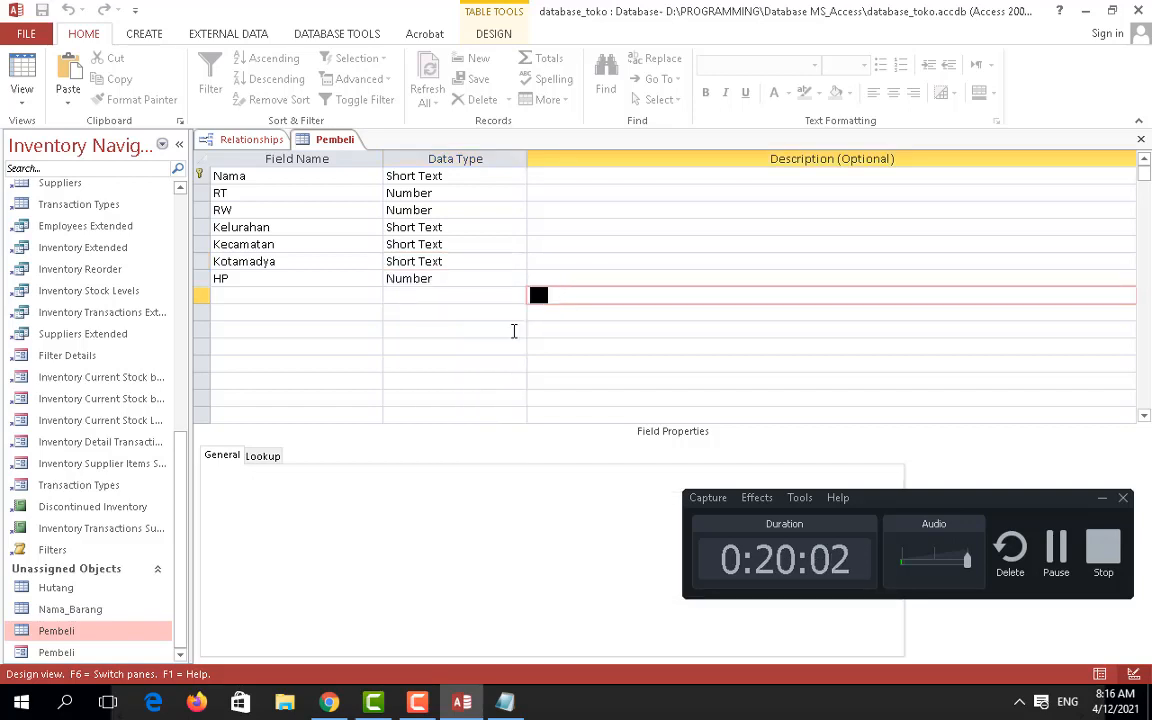
{"action": "left_click", "coordinate": [468, 284]}
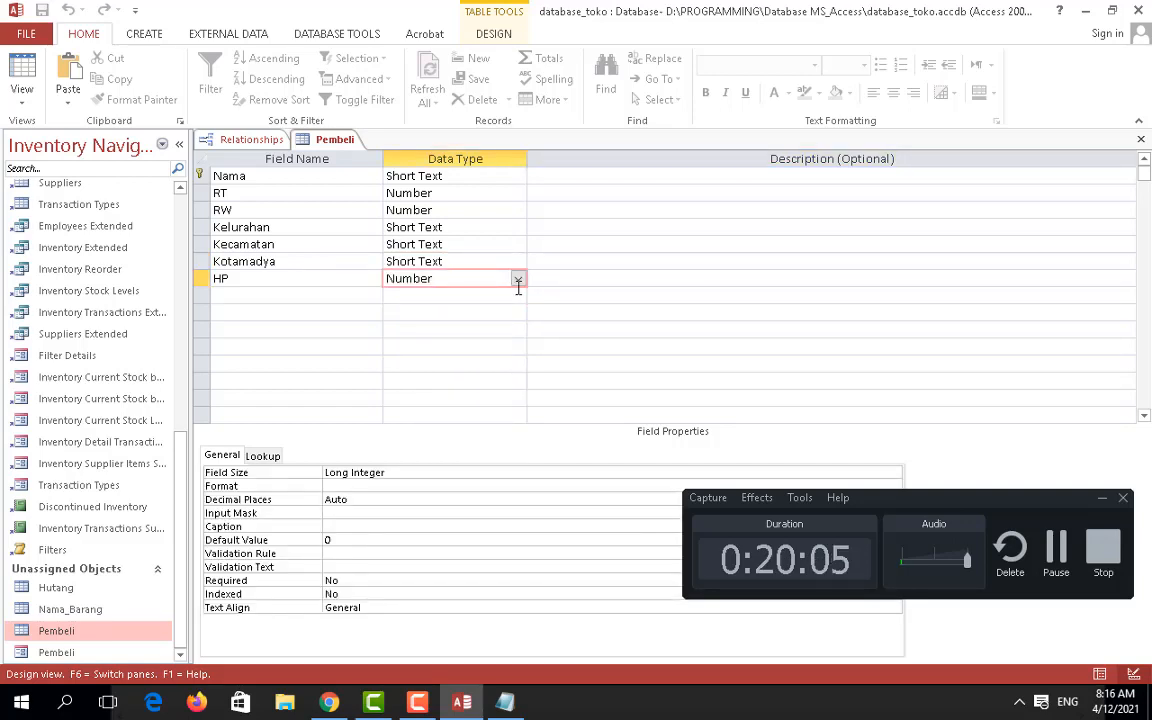
{"action": "left_click", "coordinate": [516, 296]}
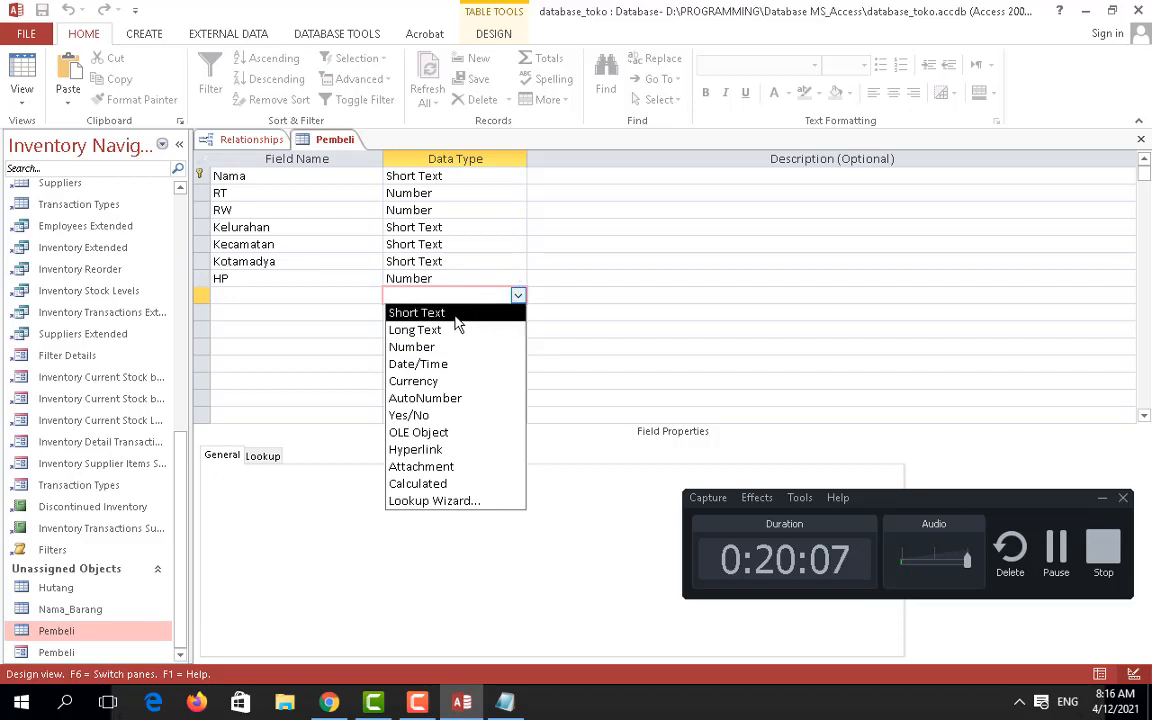
{"action": "left_click", "coordinate": [254, 457]}
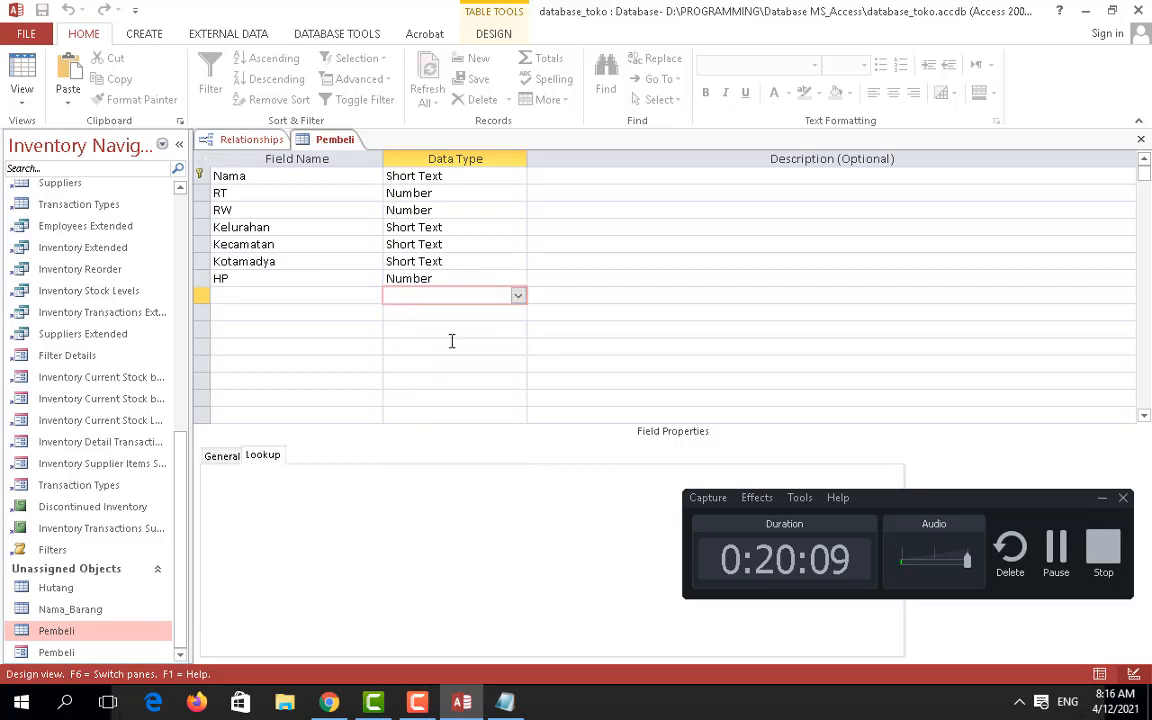
{"action": "left_click", "coordinate": [517, 296]}
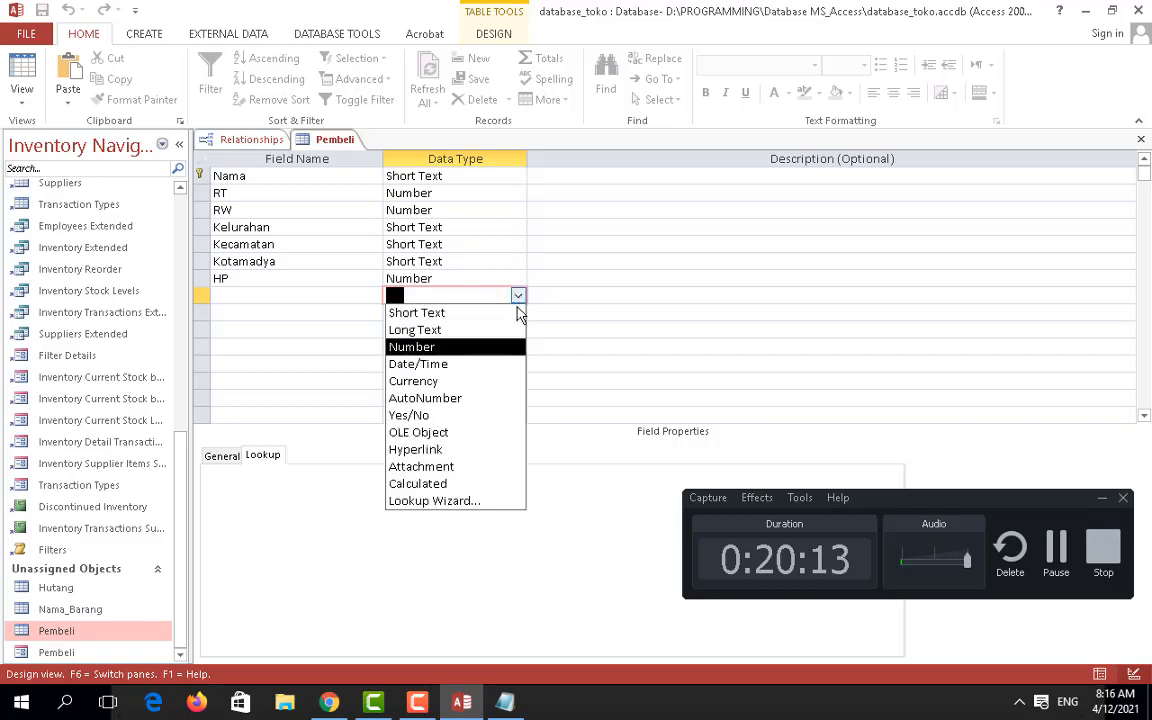
{"action": "left_click", "coordinate": [517, 296]}
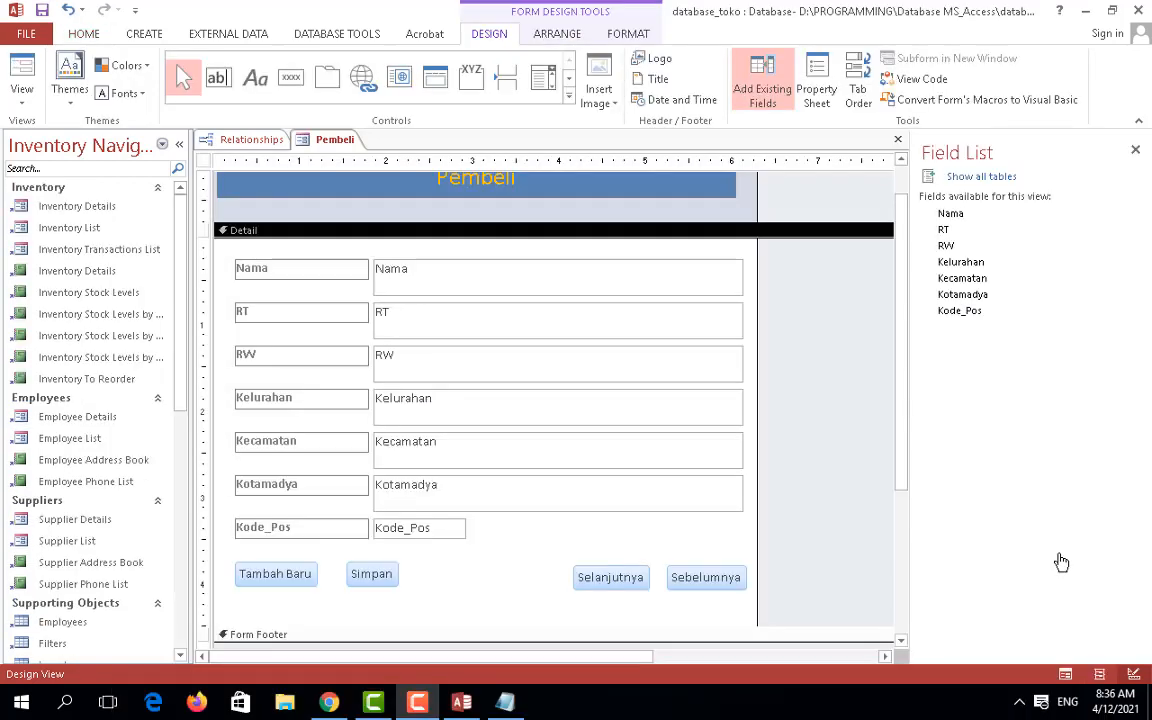
Step: Switch to the Relationships window, where Pembeli now lists Kode_Pos instead of HP
{"action": "left_click", "coordinate": [417, 702]}
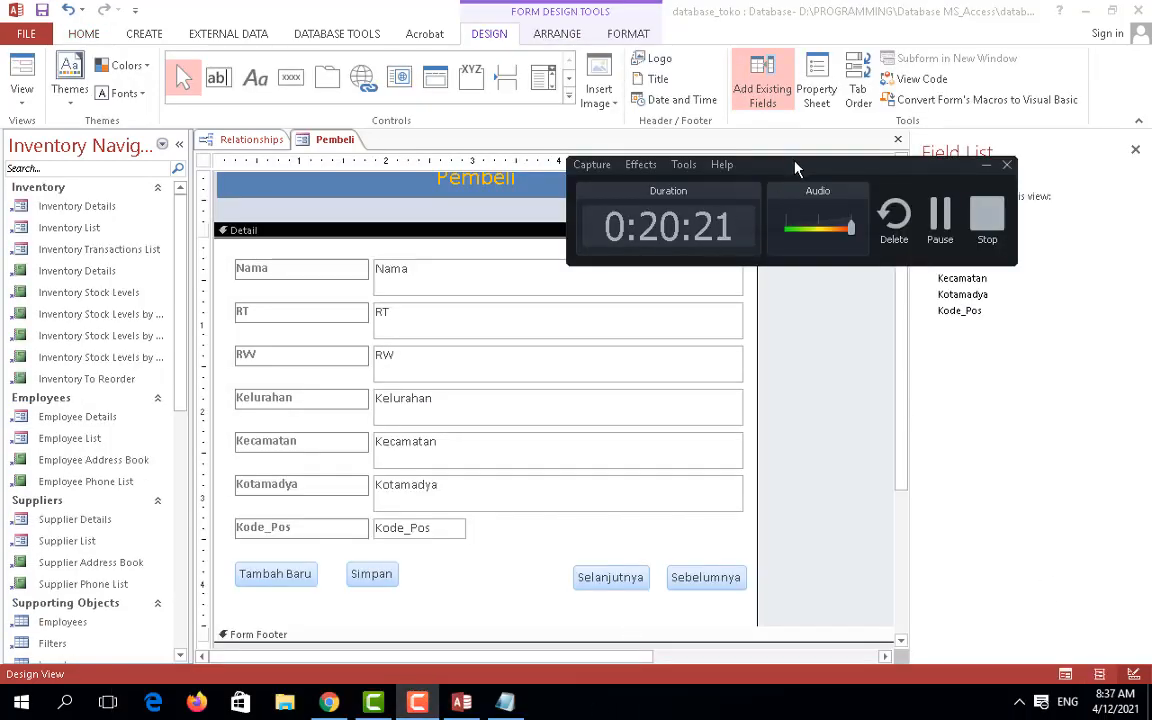
{"action": "left_click_drag", "start_coordinate": [795, 165], "coordinate": [928, 335]}
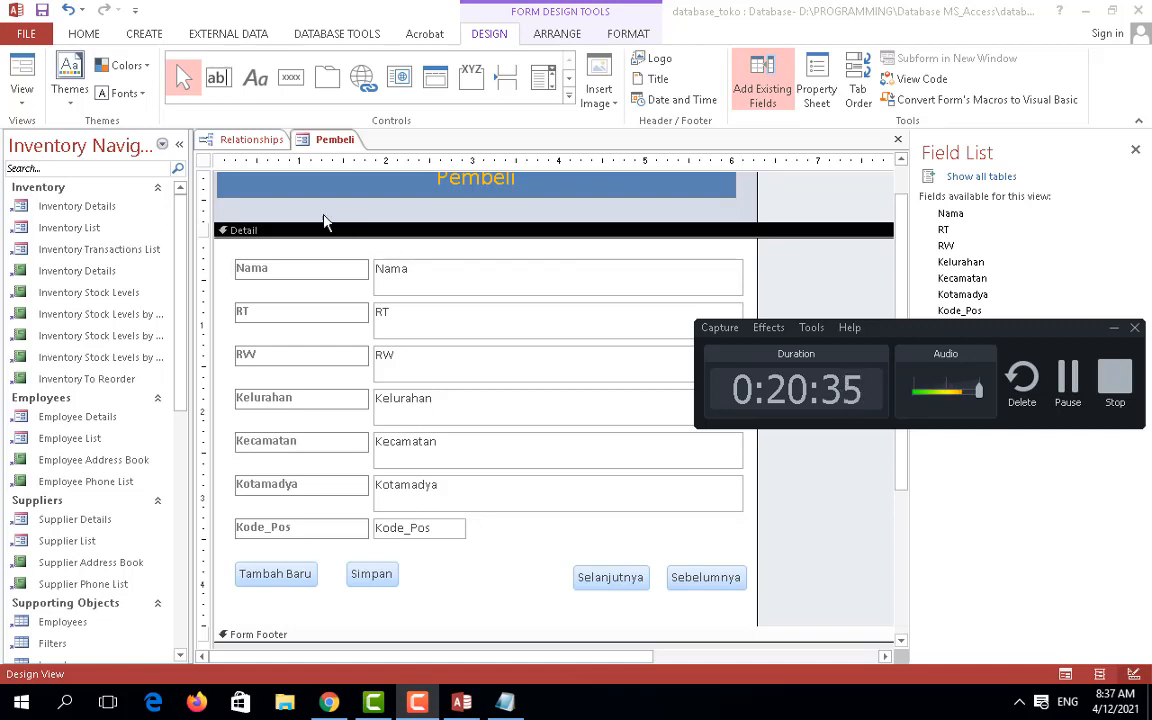
{"action": "left_click", "coordinate": [252, 140]}
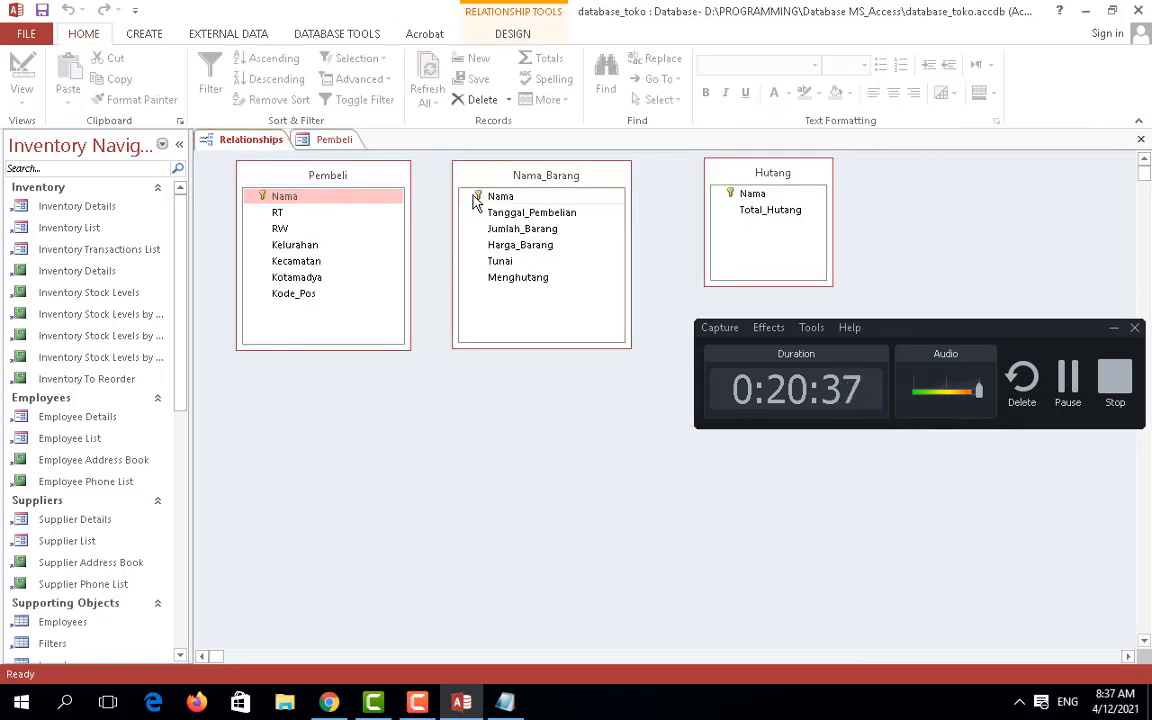
{"action": "left_click_drag", "start_coordinate": [368, 198], "coordinate": [486, 207]}
{"action": "left_click", "coordinate": [689, 197]}
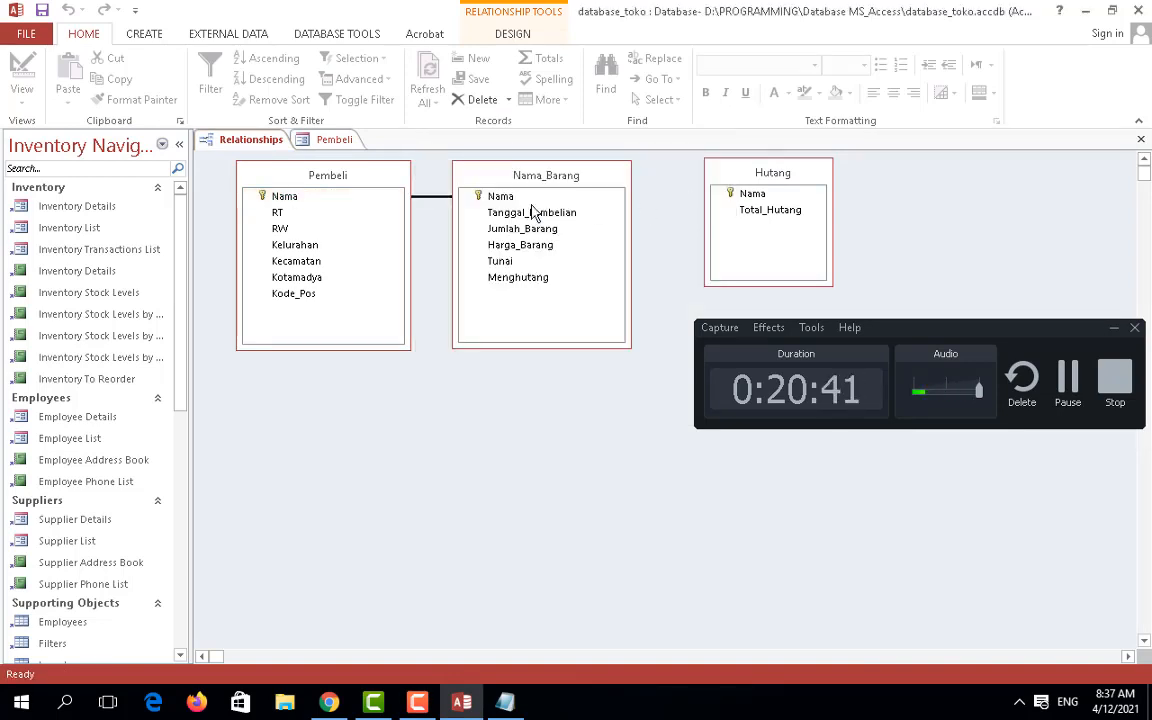
{"action": "right_click", "coordinate": [437, 204]}
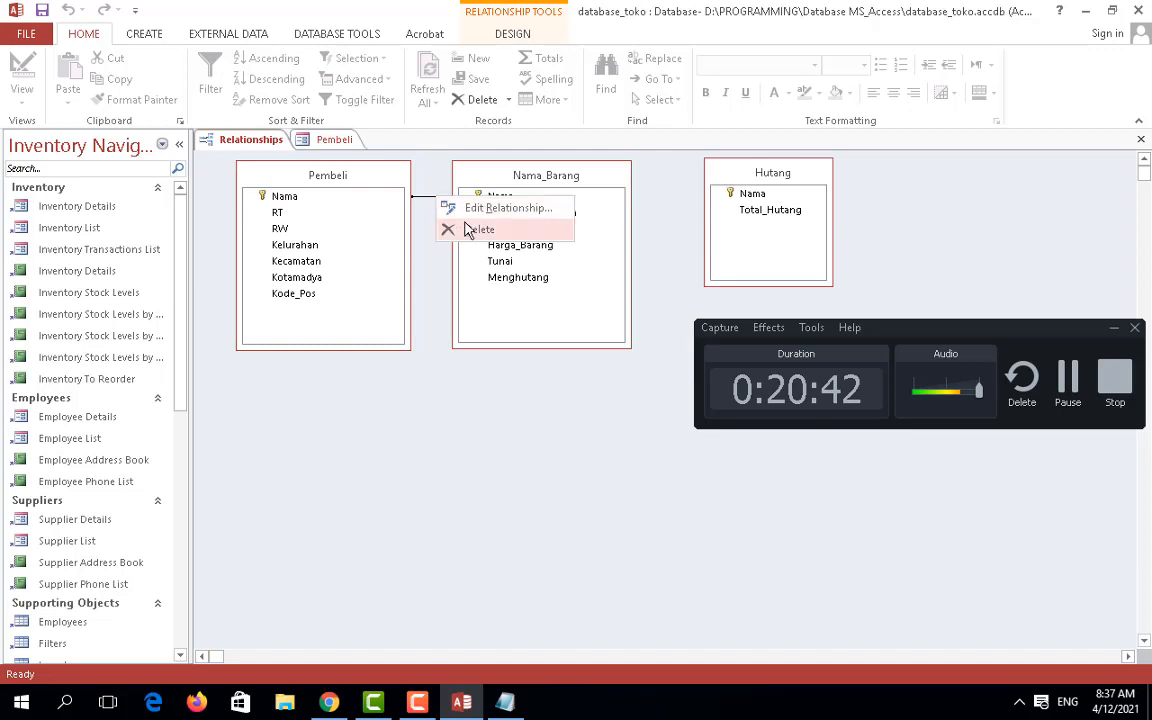
{"action": "left_click", "coordinate": [443, 228]}
{"action": "left_click", "coordinate": [544, 401]}
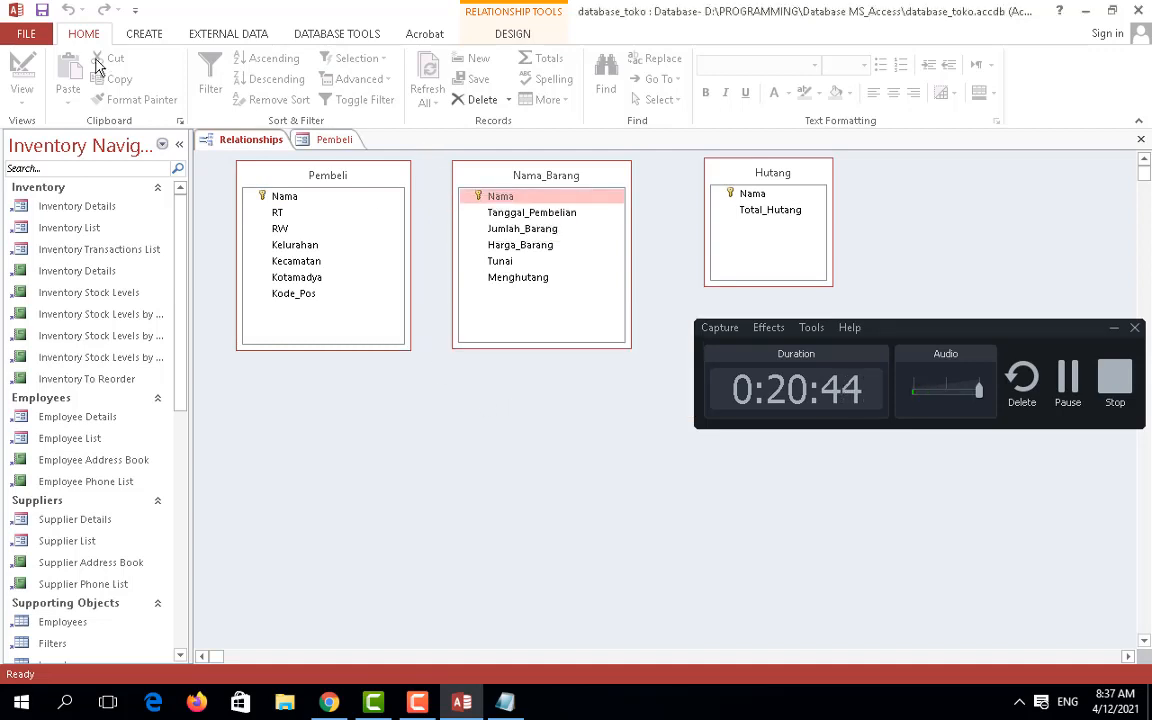
{"action": "left_click", "coordinate": [318, 140]}
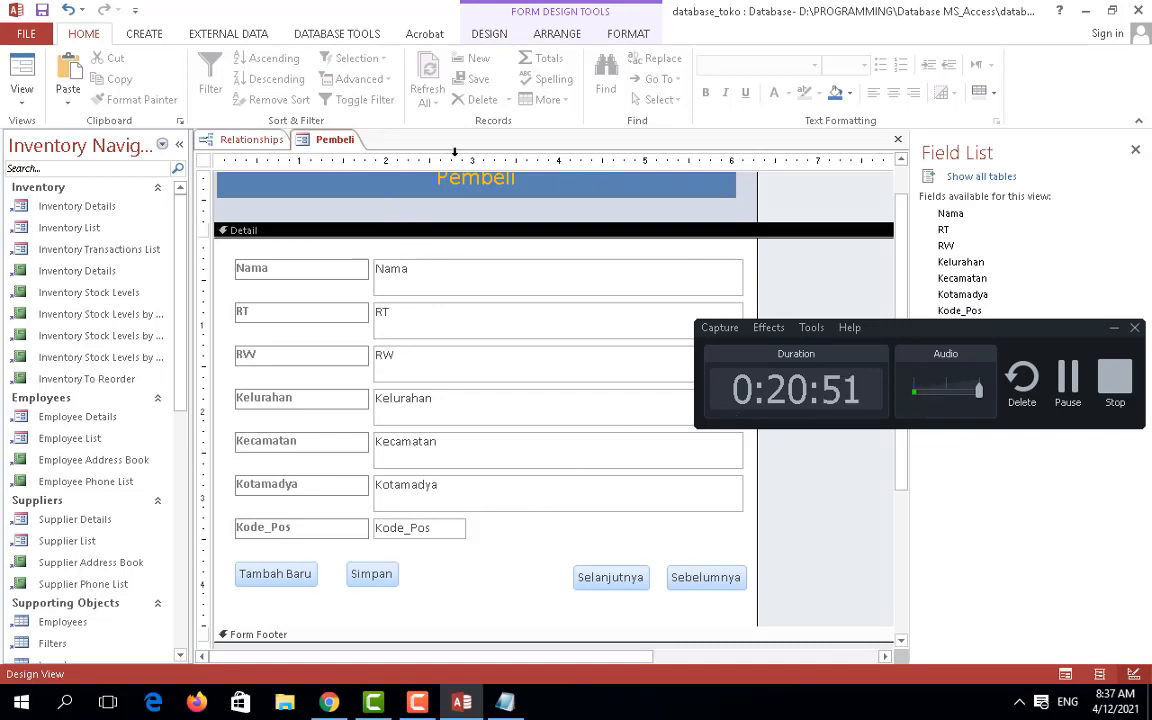
Step: Browse the ribbon tabs, then place a command button beside Simpan on the form
{"action": "left_click", "coordinate": [150, 35]}
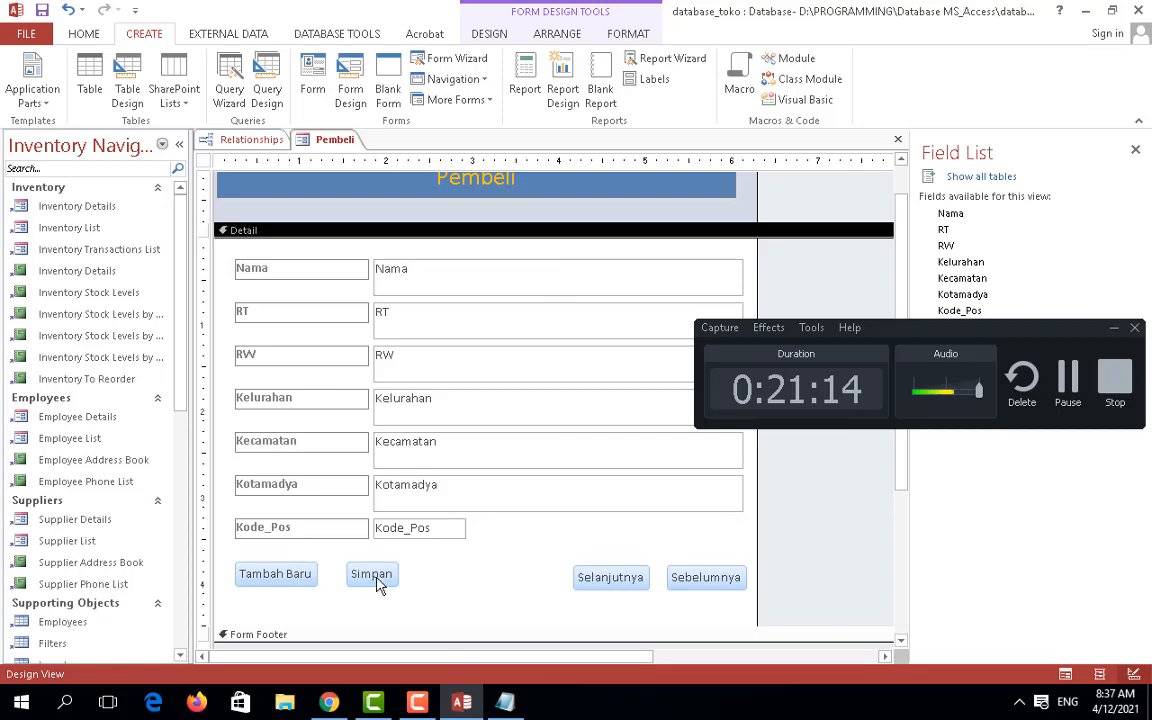
{"action": "left_click", "coordinate": [238, 35]}
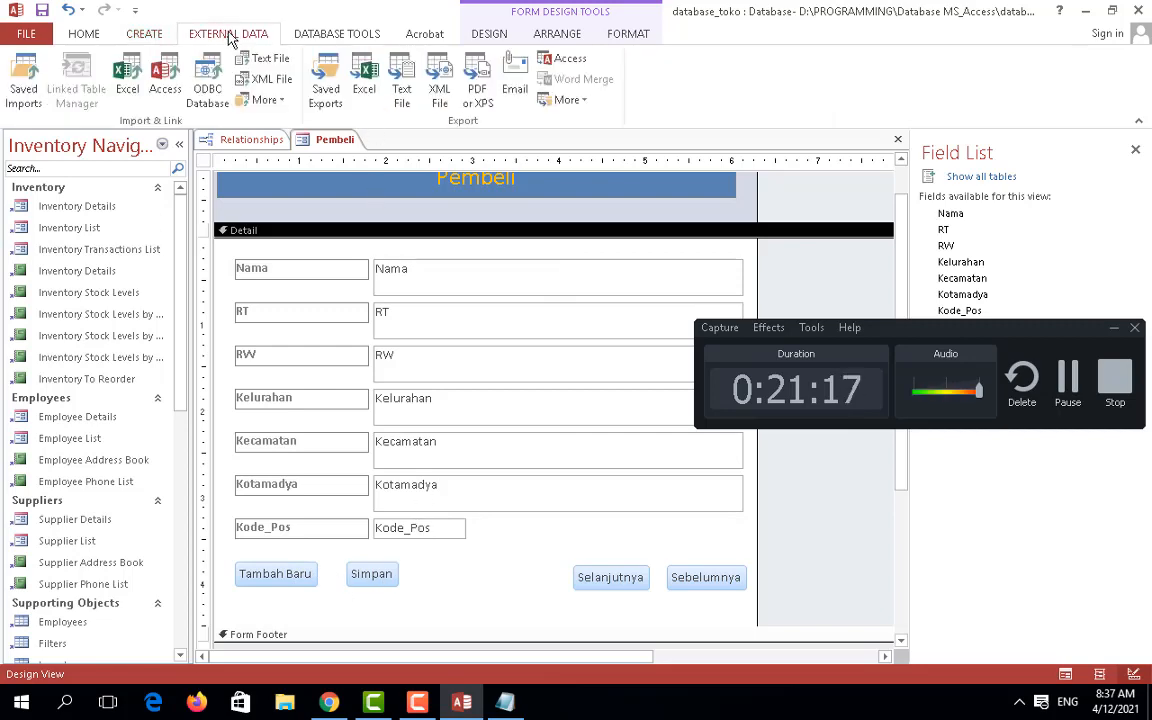
{"action": "left_click", "coordinate": [305, 36]}
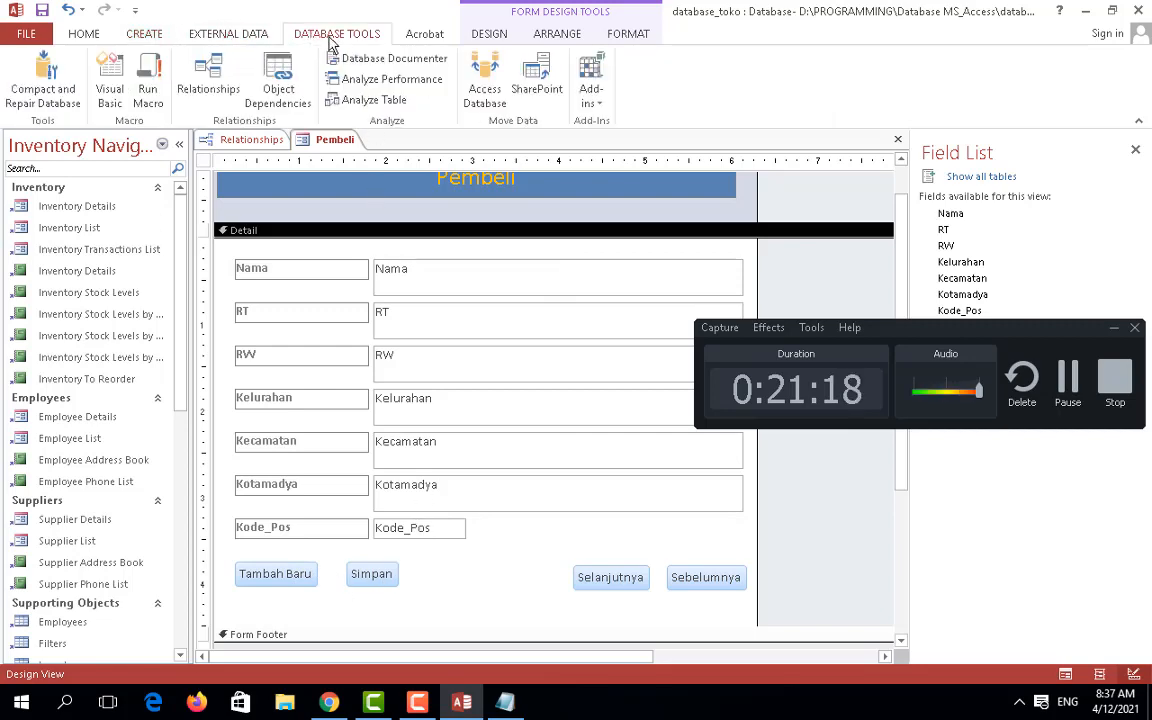
{"action": "left_click", "coordinate": [489, 33]}
{"action": "left_click", "coordinate": [293, 80]}
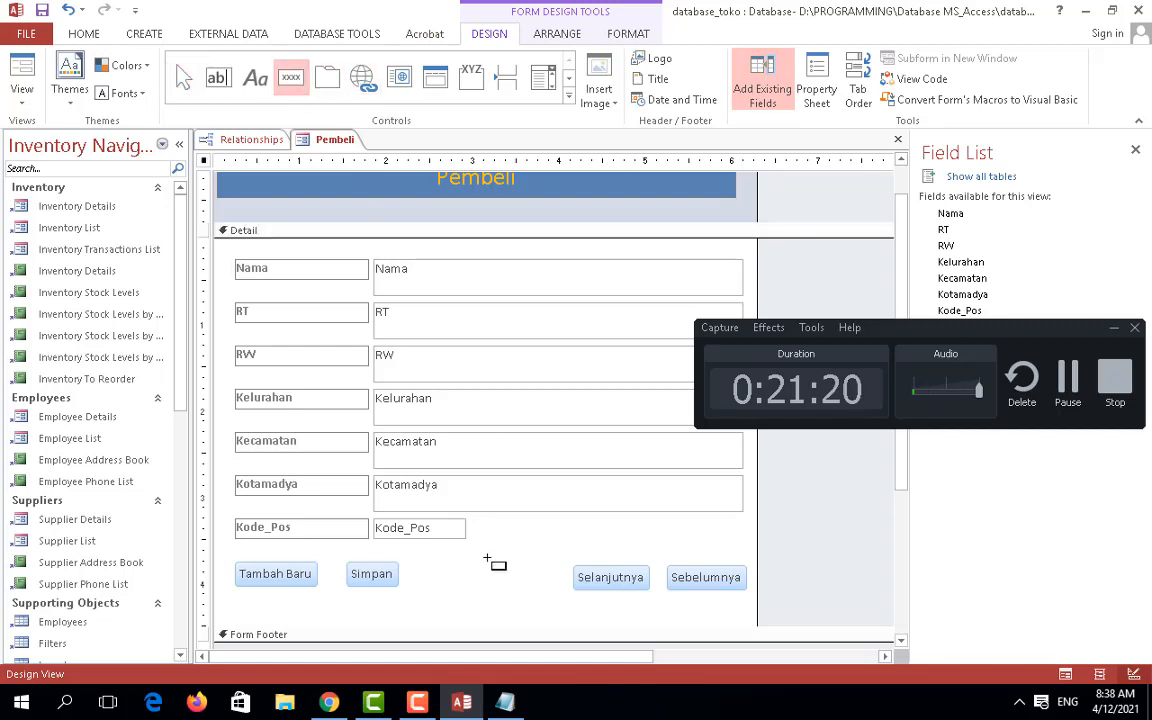
{"action": "left_click", "coordinate": [475, 574]}
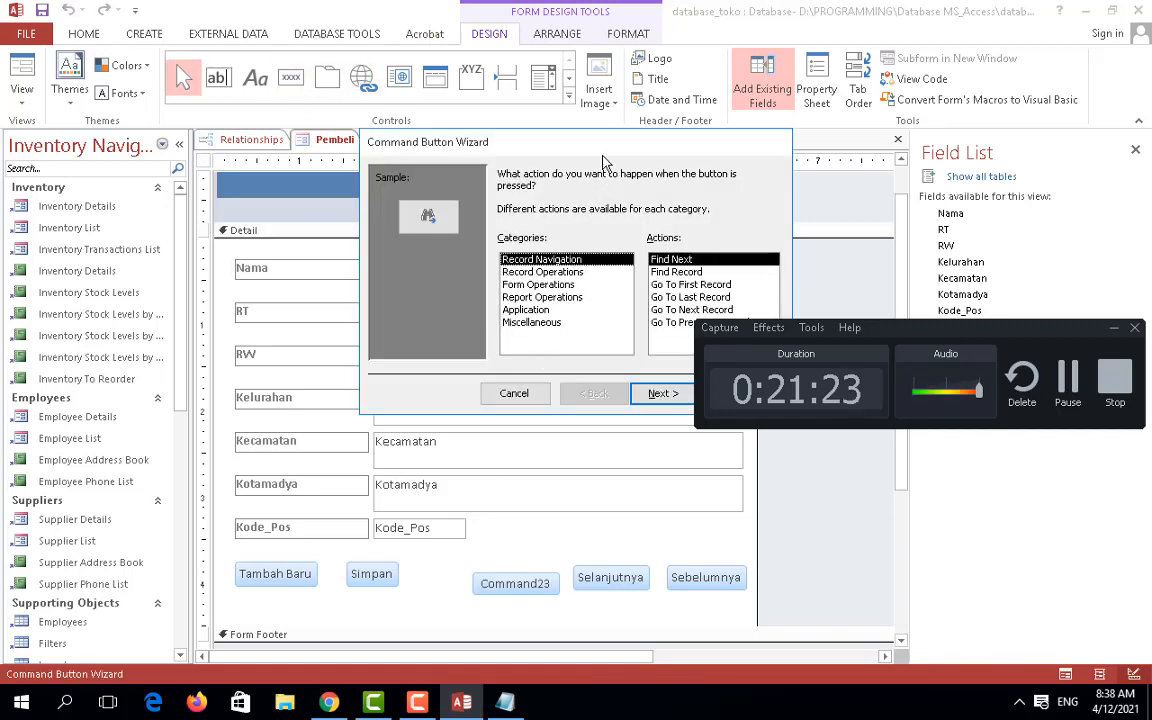
Step: Browse Record Operations and Record Navigation actions, then cancel the wizard, leaving Command23
{"action": "left_click_drag", "start_coordinate": [545, 142], "coordinate": [422, 151]}
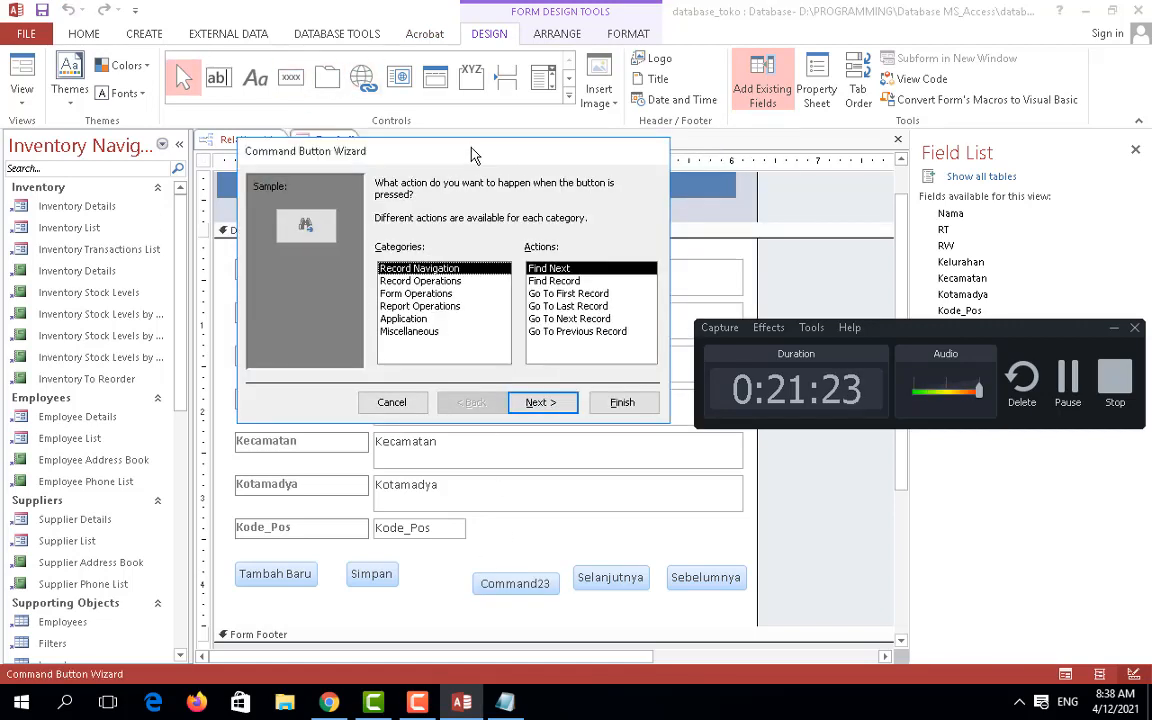
{"action": "left_click", "coordinate": [420, 281]}
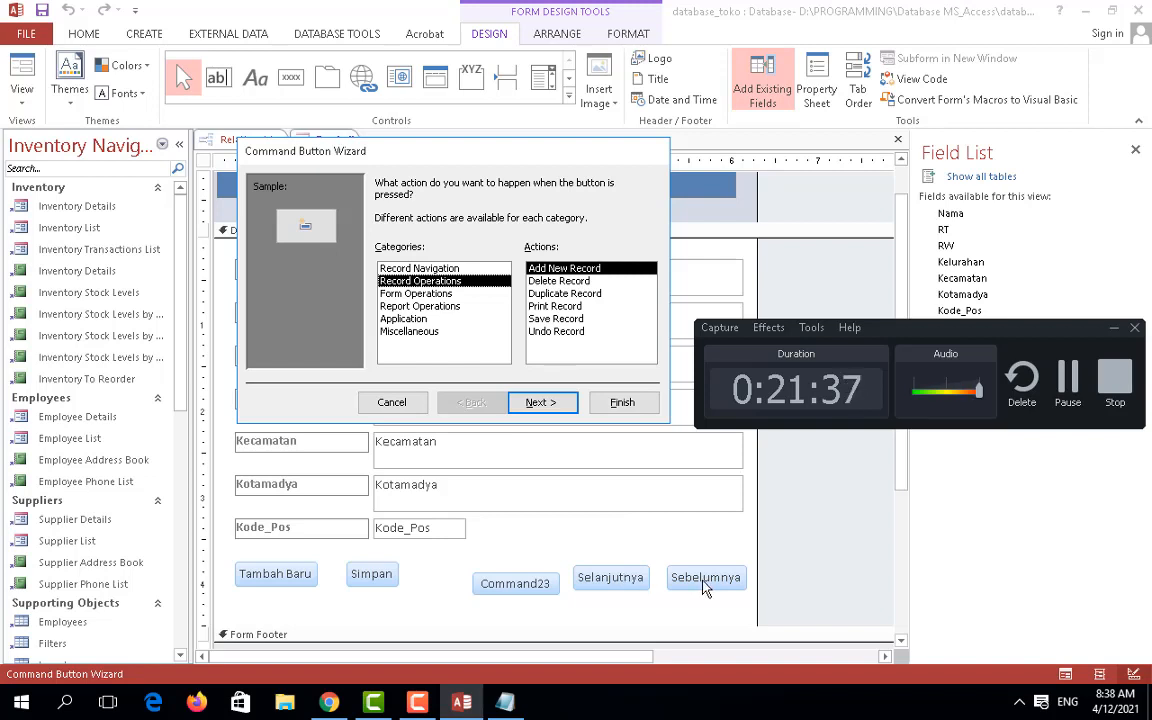
{"action": "left_click", "coordinate": [432, 270]}
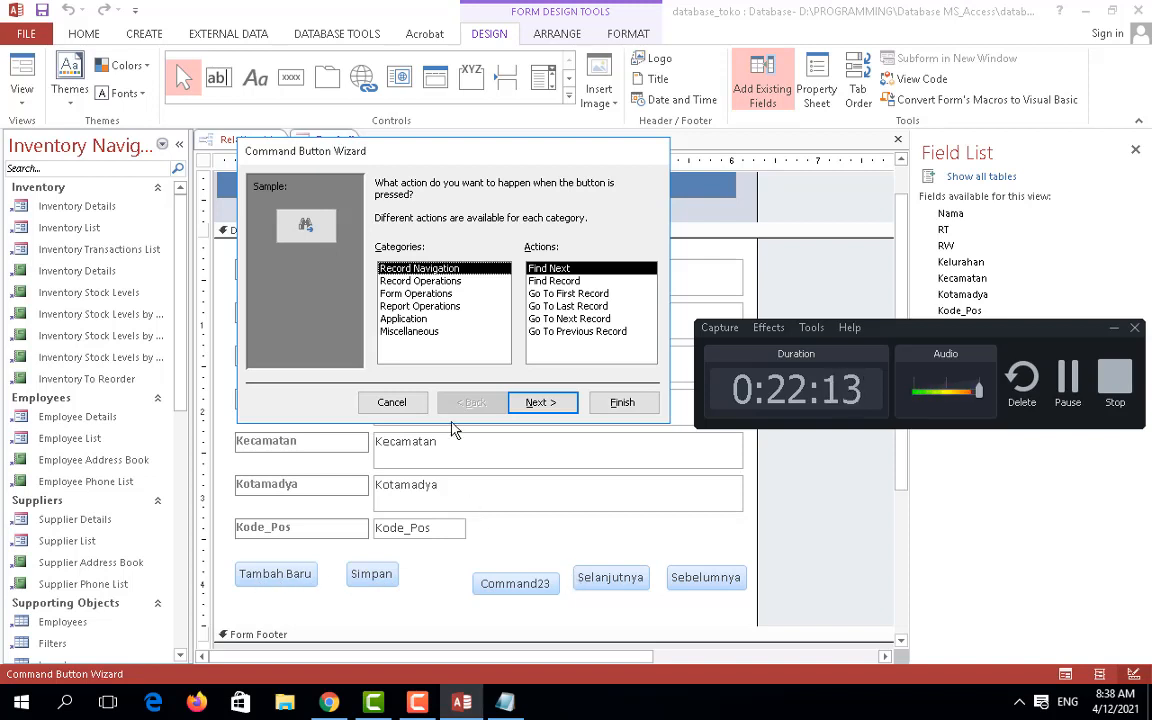
{"action": "left_click", "coordinate": [391, 402]}
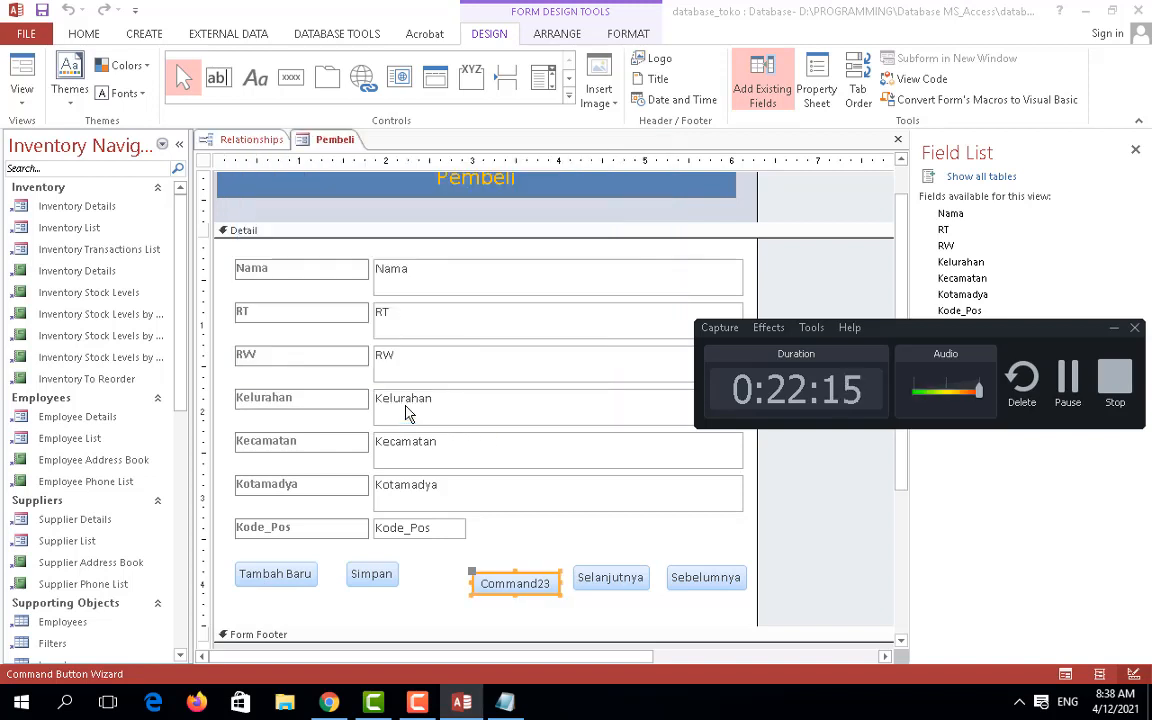
Step: Delete the leftover Command23 button, then open the Pembeli form in Form View
{"action": "key", "text": "Delete"}
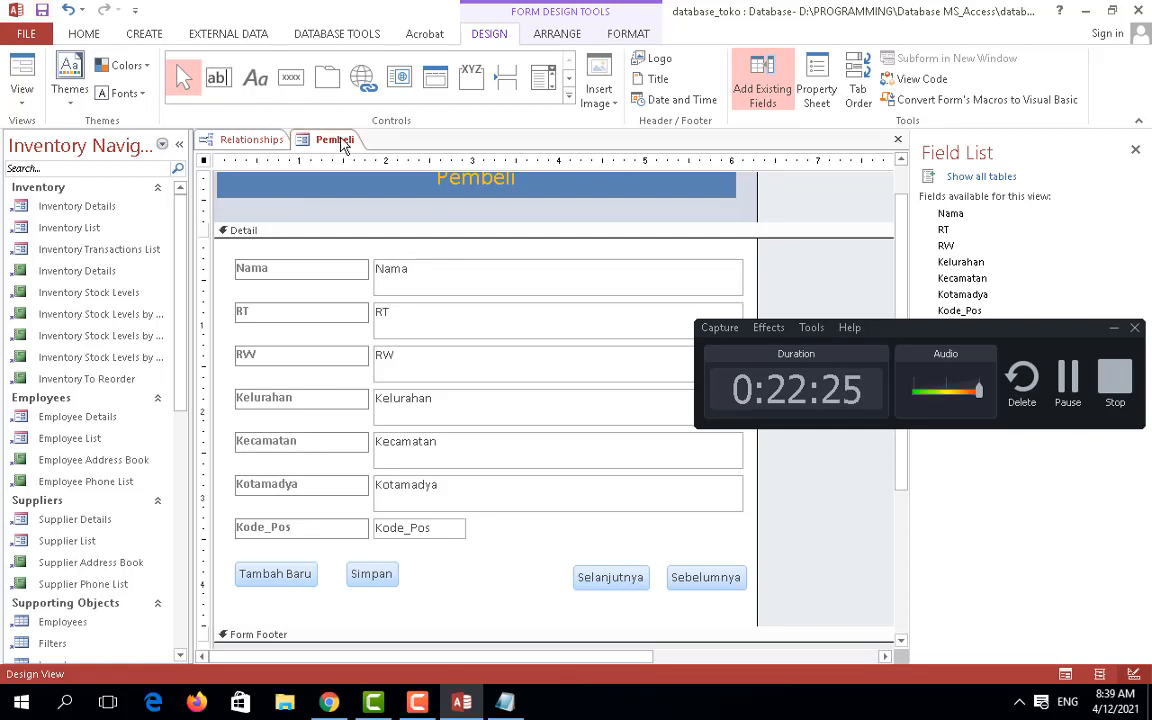
{"action": "scroll", "coordinate": [80, 580], "scroll_direction": "down", "scroll_amount": 7}
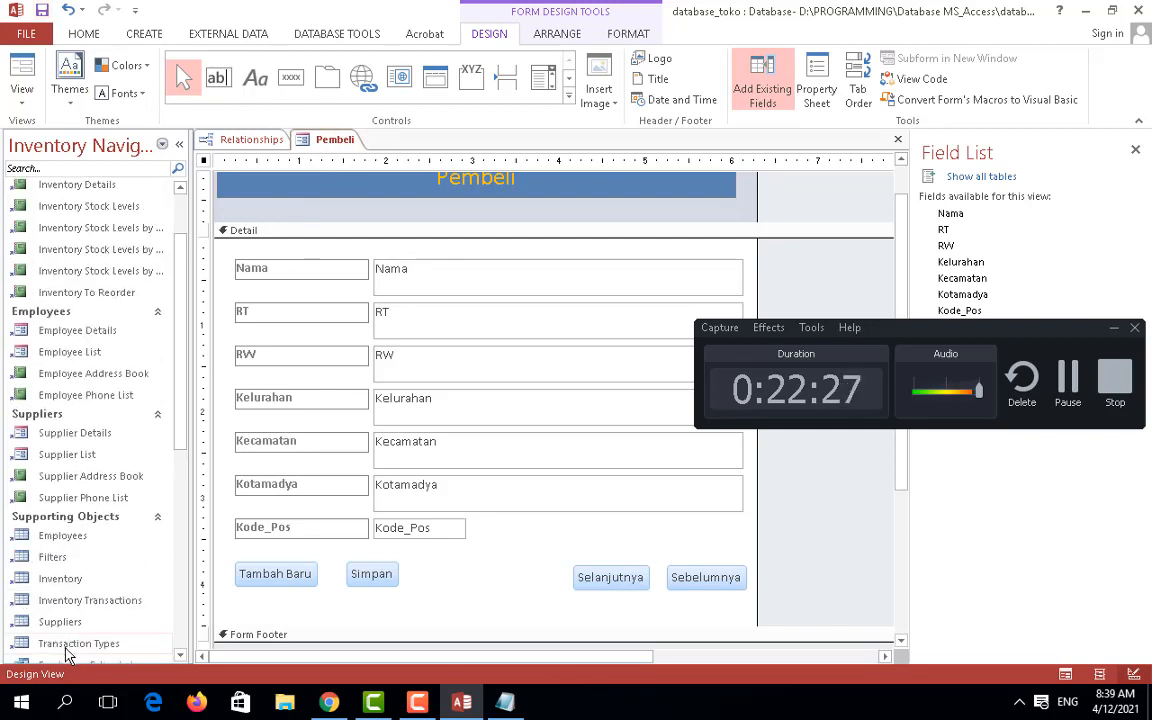
{"action": "scroll", "coordinate": [103, 578], "scroll_direction": "down", "scroll_amount": 2}
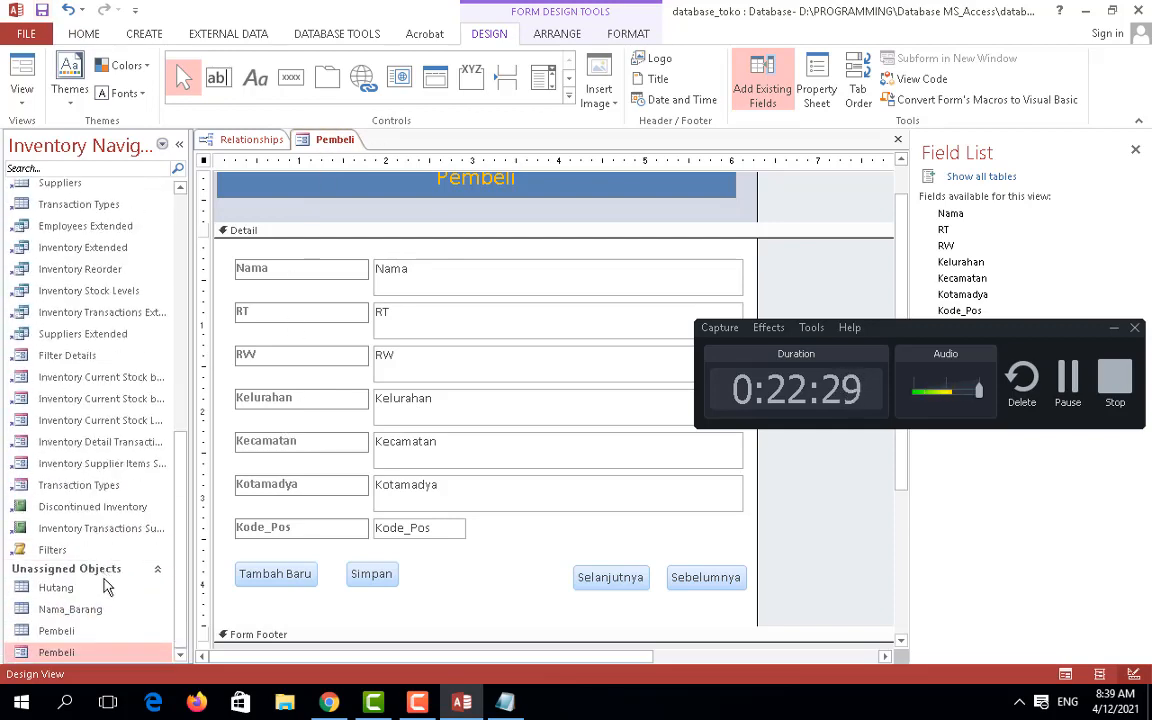
{"action": "left_click", "coordinate": [57, 652]}
{"action": "double_click", "coordinate": [57, 652]}
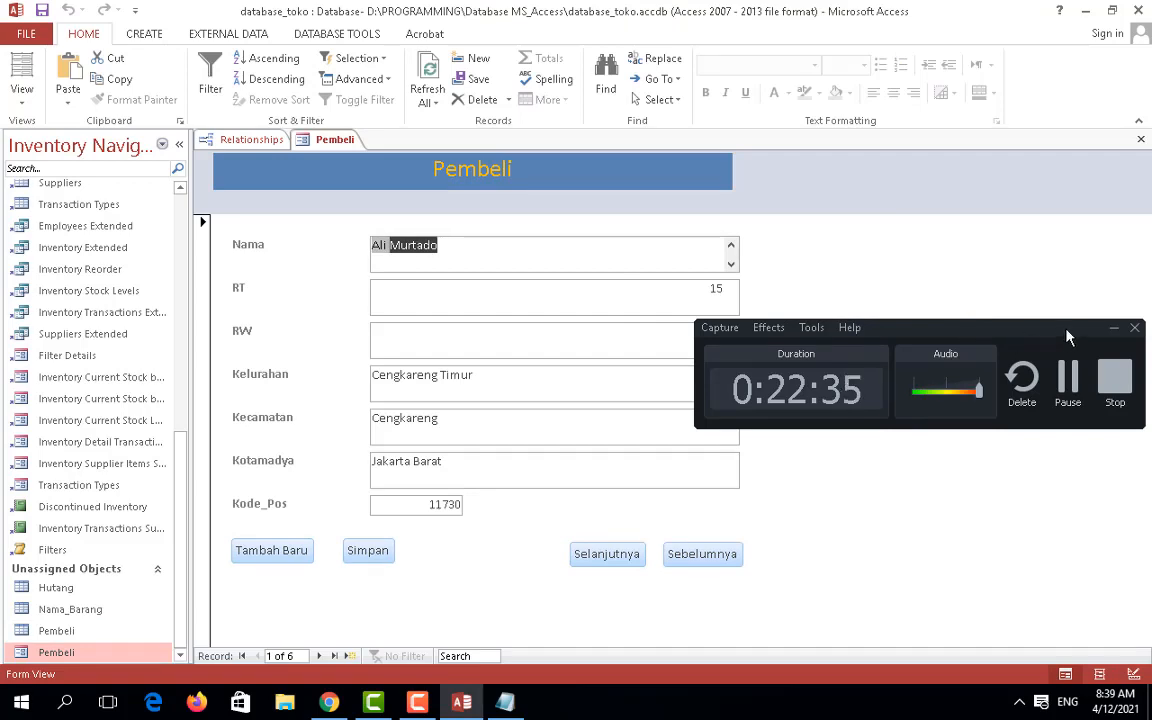
Step: Go to the second buyer record and complete the buyer's name in Nama
{"action": "left_click", "coordinate": [1113, 328]}
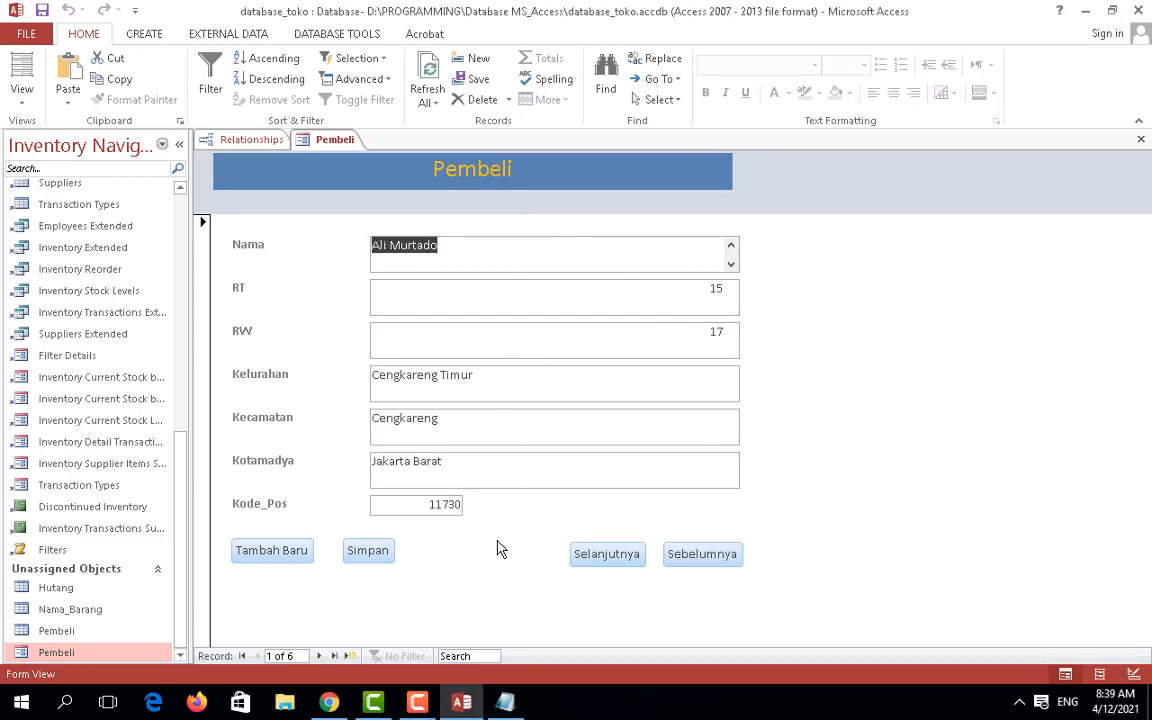
{"action": "left_click", "coordinate": [619, 562]}
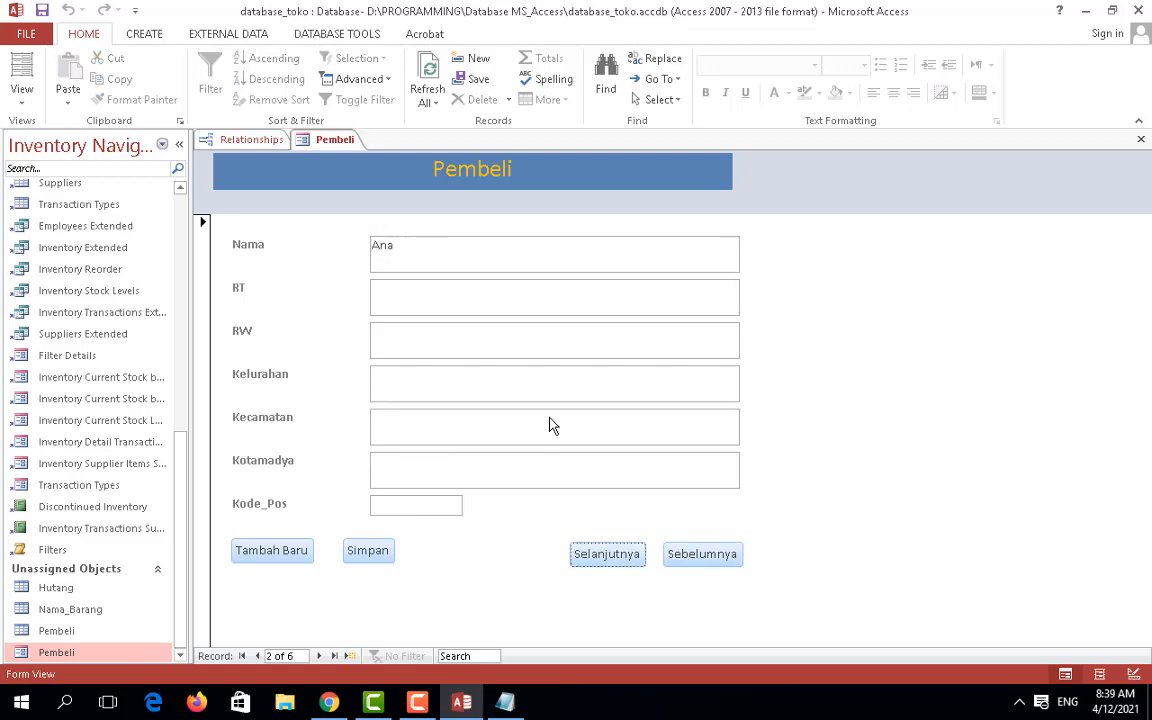
{"action": "left_click", "coordinate": [456, 244]}
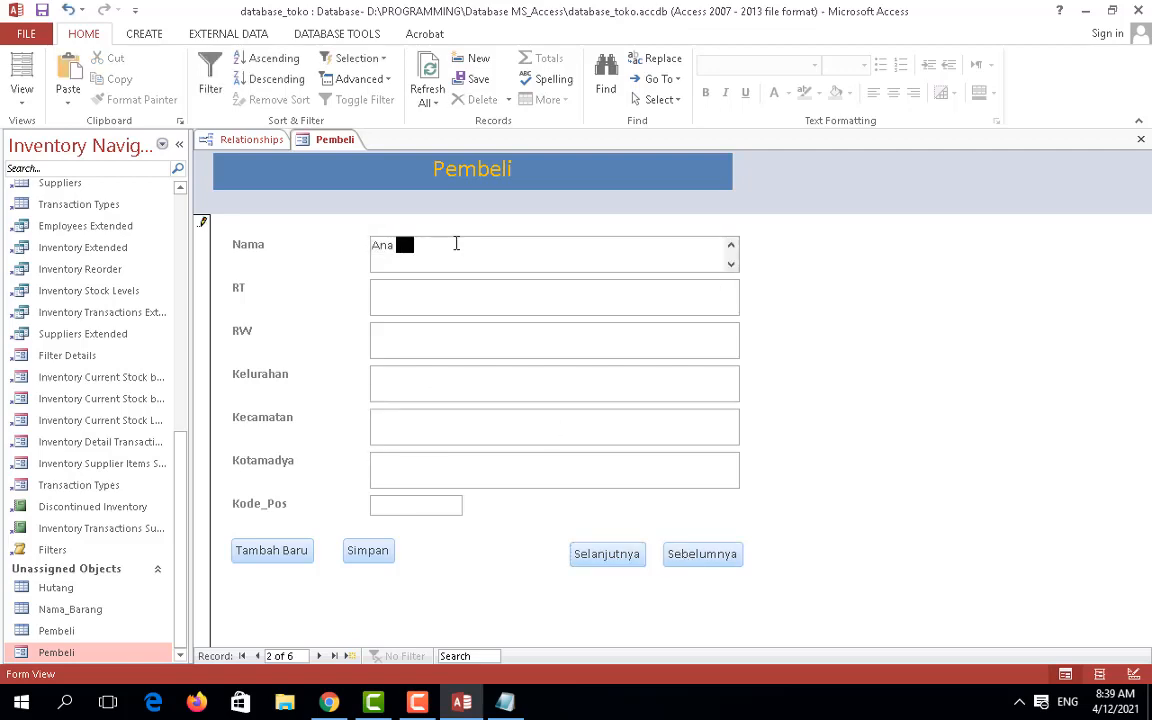
{"action": "type", "text": "Hernawa"}
{"action": "key", "text": "BackSpace"}
{"action": "key", "text": "BackSpace"}
{"action": "type", "text": "nawati"}
Step: Enter RT 10 and Kelurahan 'Kapuk Raya' for the second buyer
{"action": "left_click", "coordinate": [466, 305]}
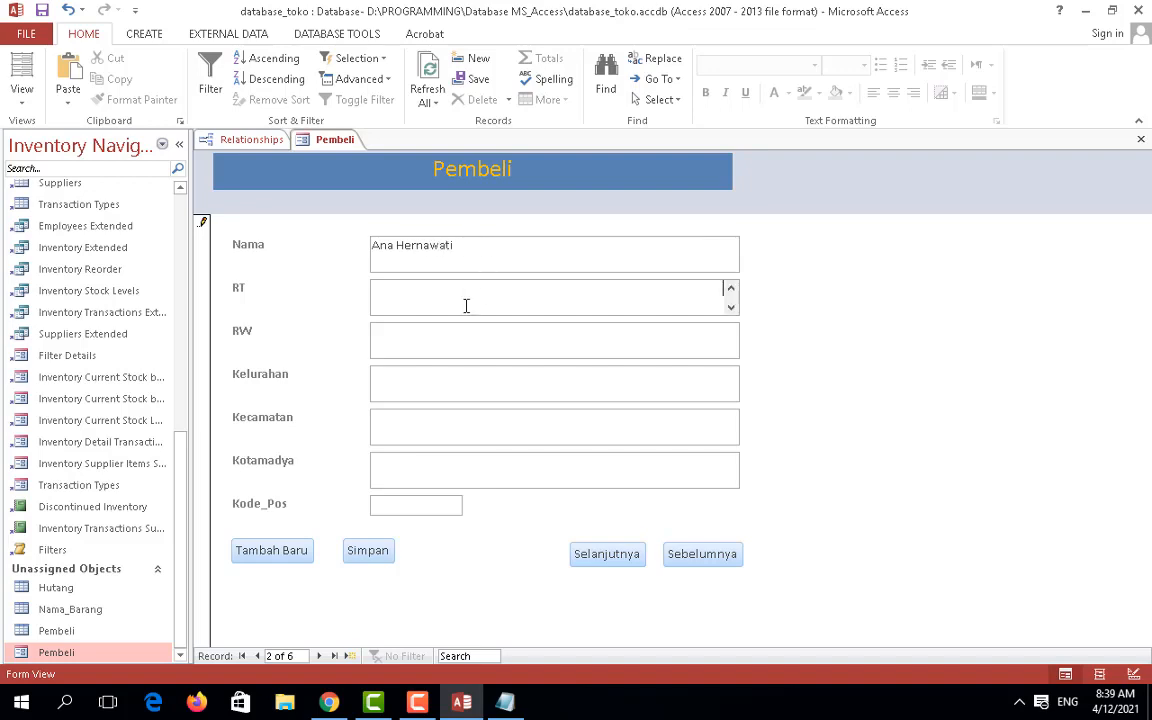
{"action": "type", "text": "10"}
{"action": "left_click", "coordinate": [463, 350]}
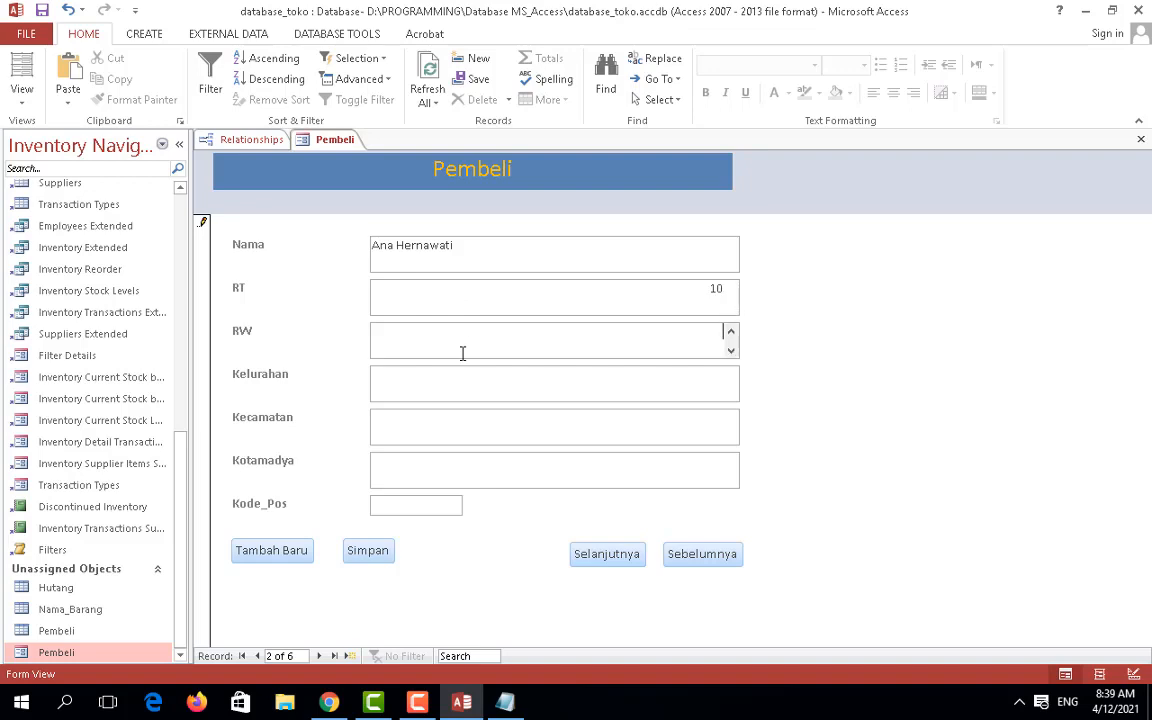
{"action": "left_click", "coordinate": [462, 380]}
{"action": "type", "text": "Kapuk"}
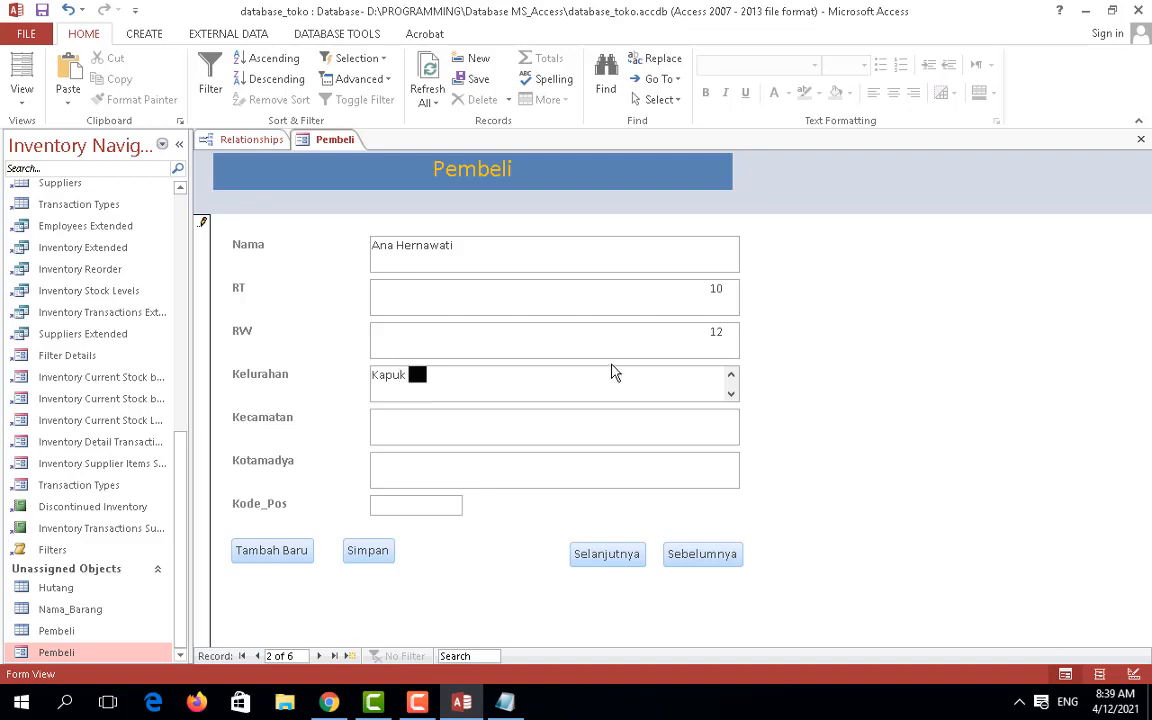
{"action": "type", "text": "Raya"}
Step: Fill in the Kecamatan district name and Kotamadya 'Jakarta Utara', then move to Kode_Pos
{"action": "left_click", "coordinate": [535, 422]}
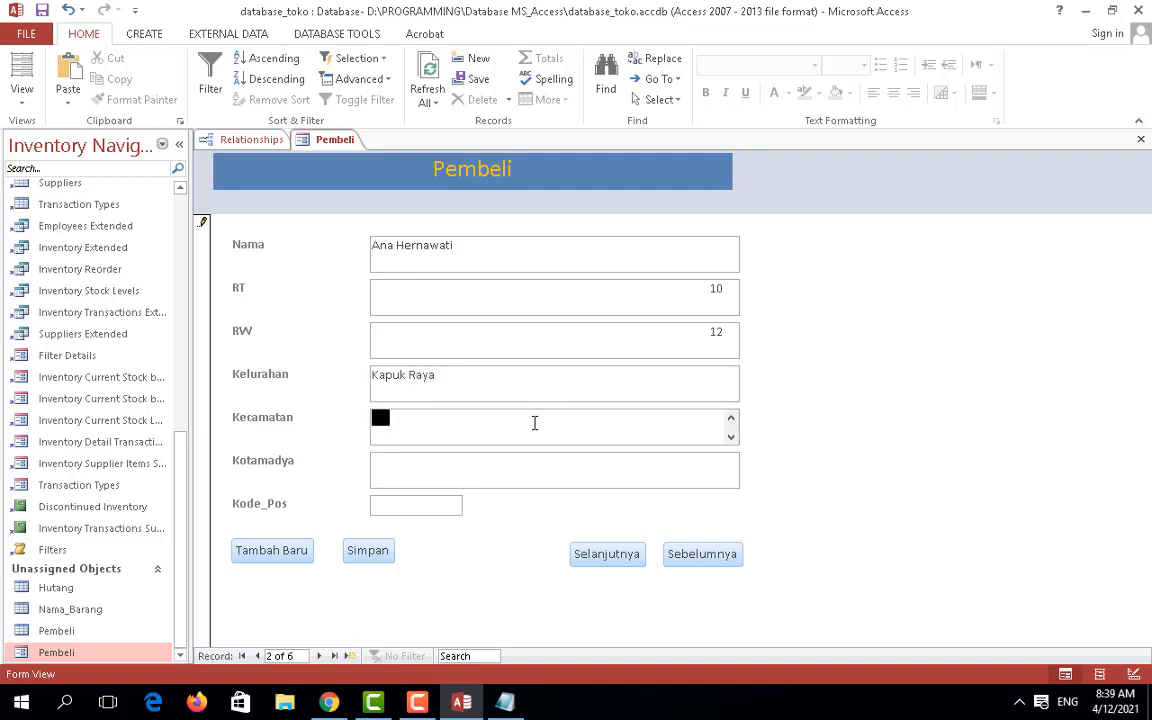
{"action": "type", "text": "Pademanga"}
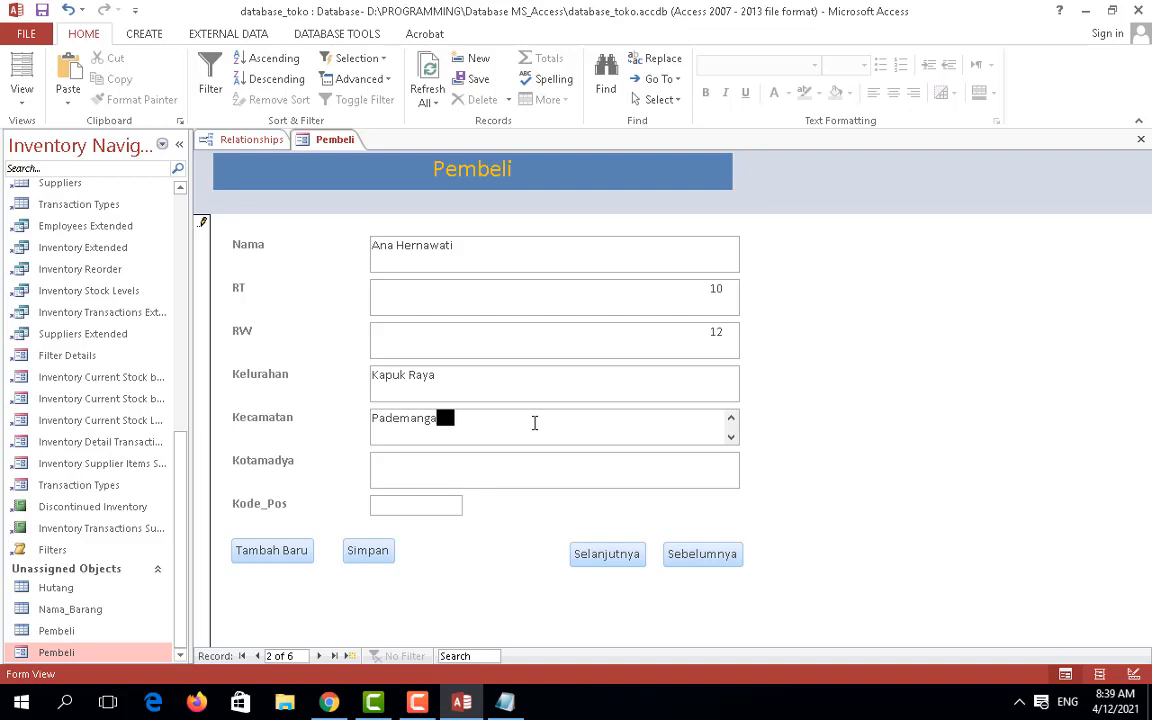
{"action": "key", "text": "BackSpace"}
{"action": "key", "text": "BackSpace"}
{"action": "key", "text": "BackSpace"}
{"action": "key", "text": "BackSpace"}
{"action": "key", "text": "BackSpace"}
{"action": "key", "text": "BackSpace"}
{"action": "key", "text": "BackSpace"}
{"action": "type", "text": "njaring"}
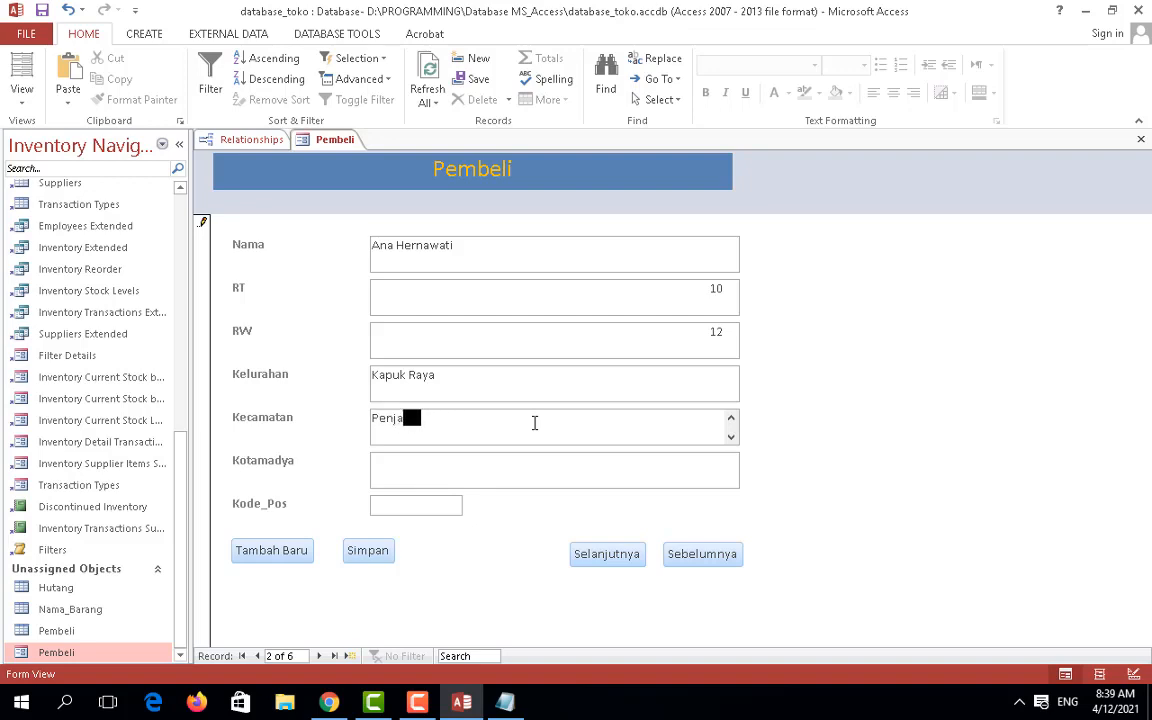
{"action": "left_click", "coordinate": [502, 479]}
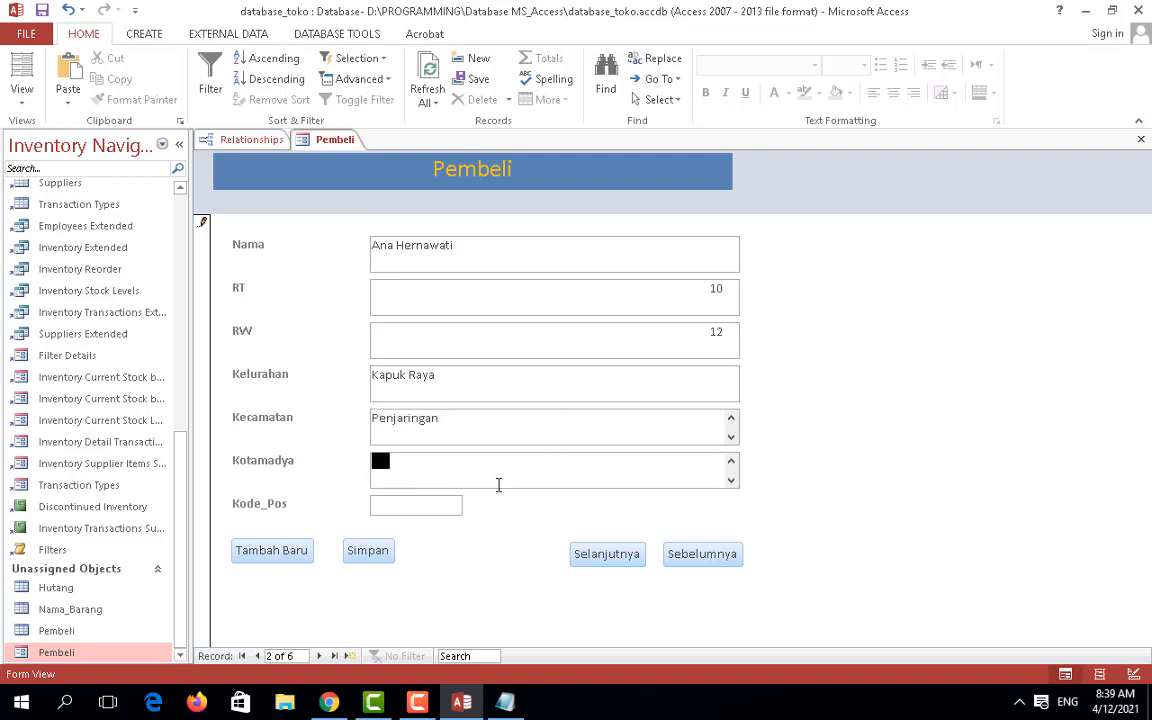
{"action": "type", "text": "Jakarta Utara"}
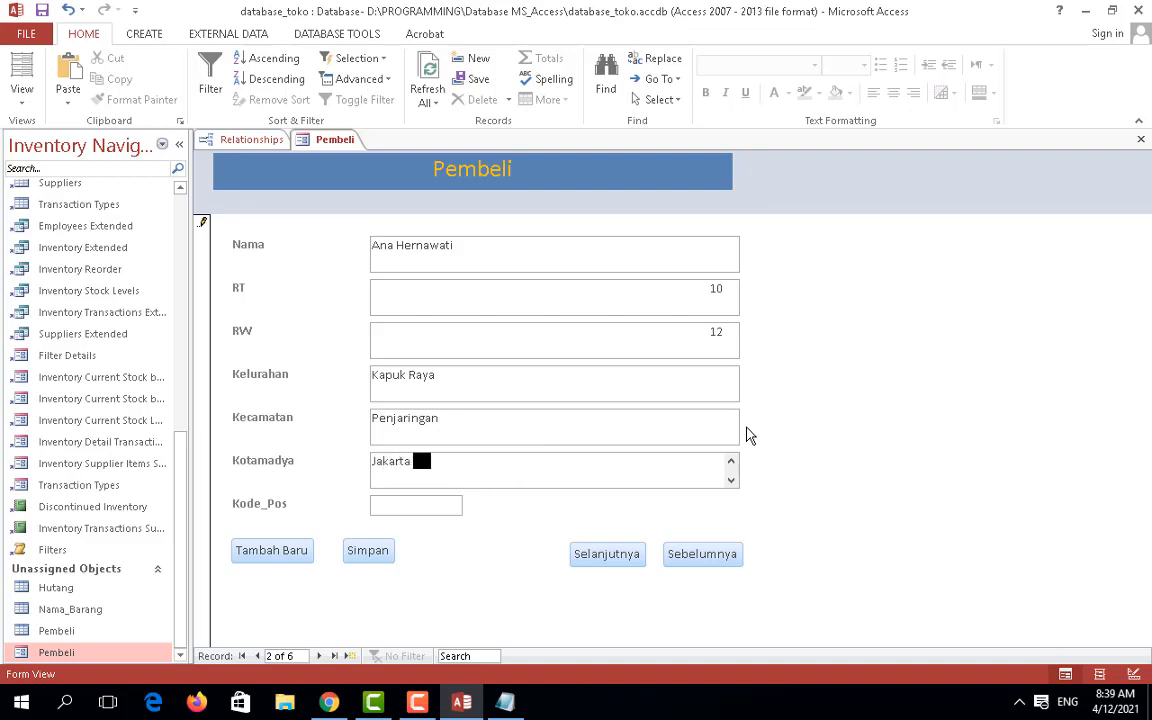
{"action": "left_click", "coordinate": [442, 505]}
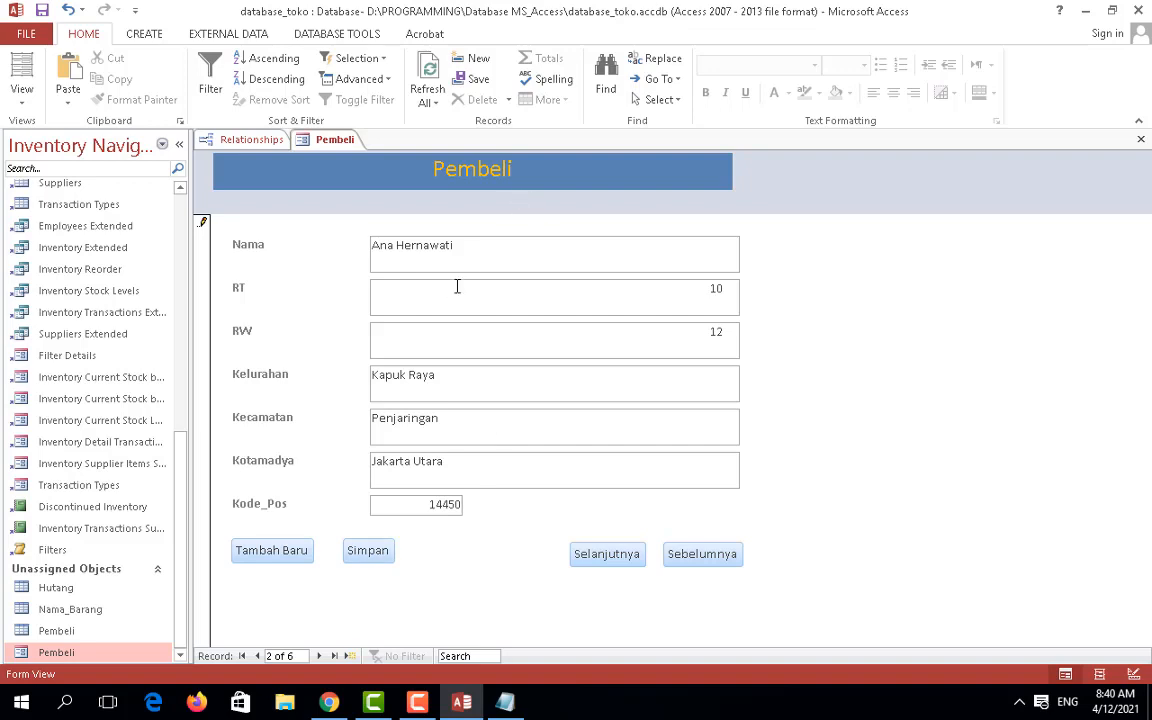
Step: Save the second buyer record with Simpan and verify it using Sebelumnya and Selanjutnya
{"action": "left_click", "coordinate": [376, 554]}
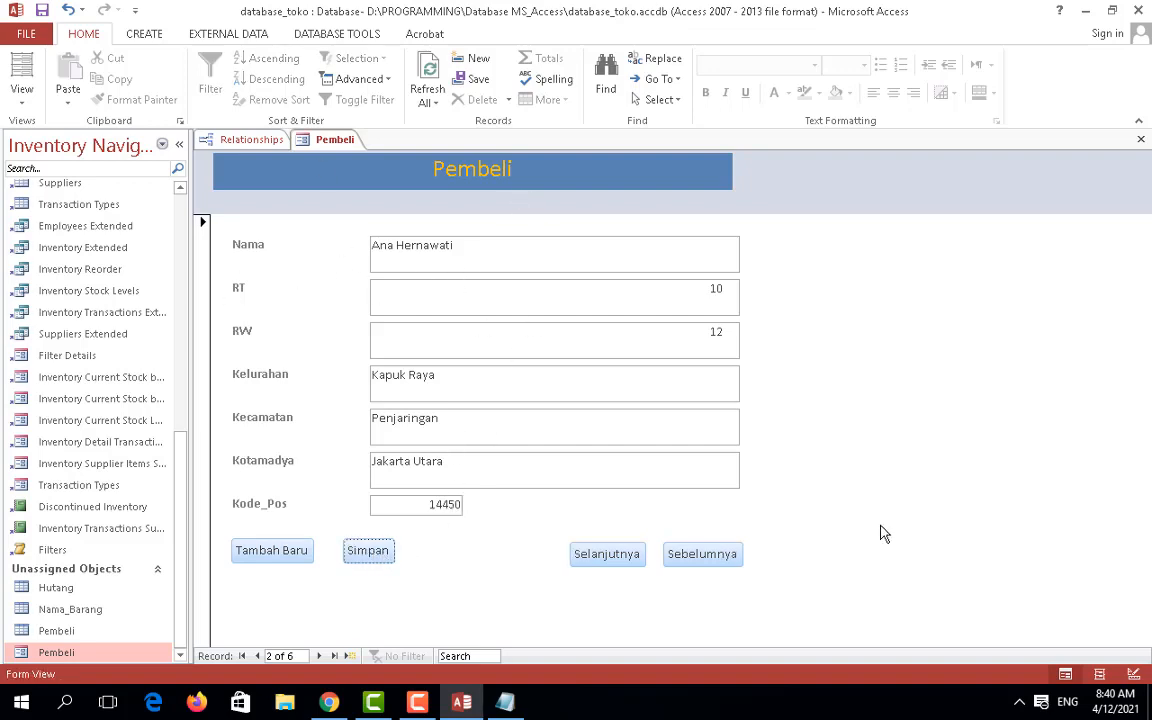
{"action": "left_click", "coordinate": [697, 560]}
{"action": "left_click", "coordinate": [616, 562]}
Step: Open the Pembeli table in Datasheet view from the Navigation Pane
{"action": "scroll", "coordinate": [186, 561], "scroll_direction": "up", "scroll_amount": 1}
{"action": "scroll", "coordinate": [188, 562], "scroll_direction": "down", "scroll_amount": 1}
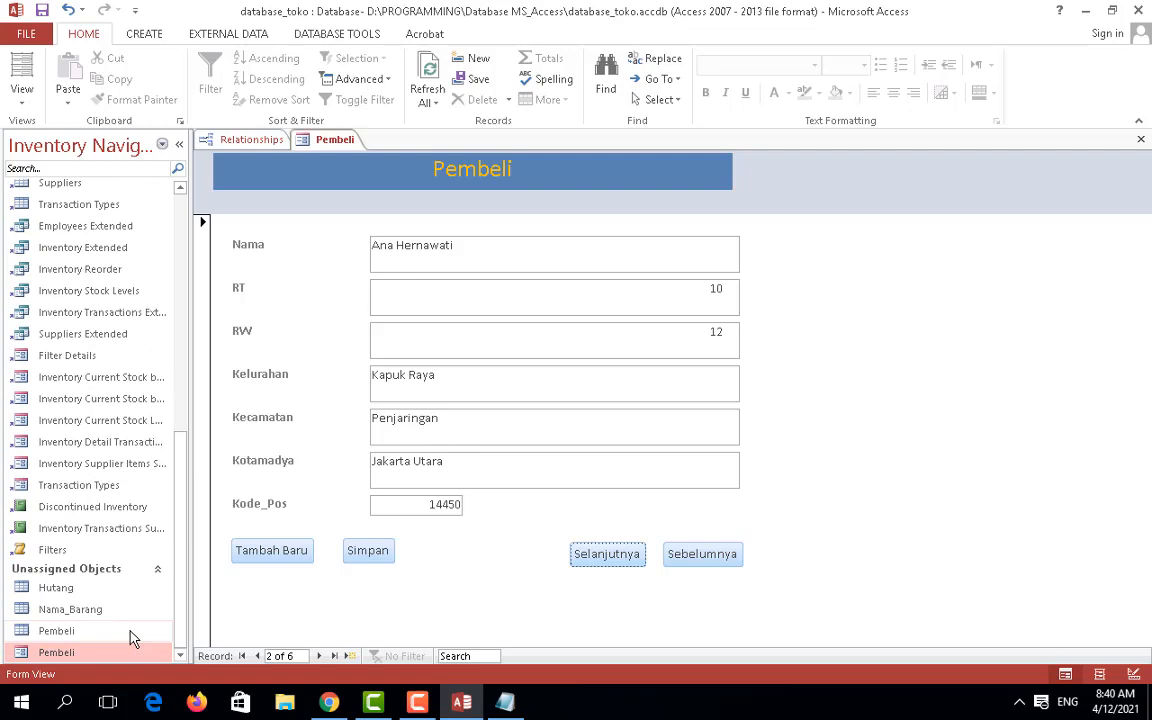
{"action": "double_click", "coordinate": [60, 631]}
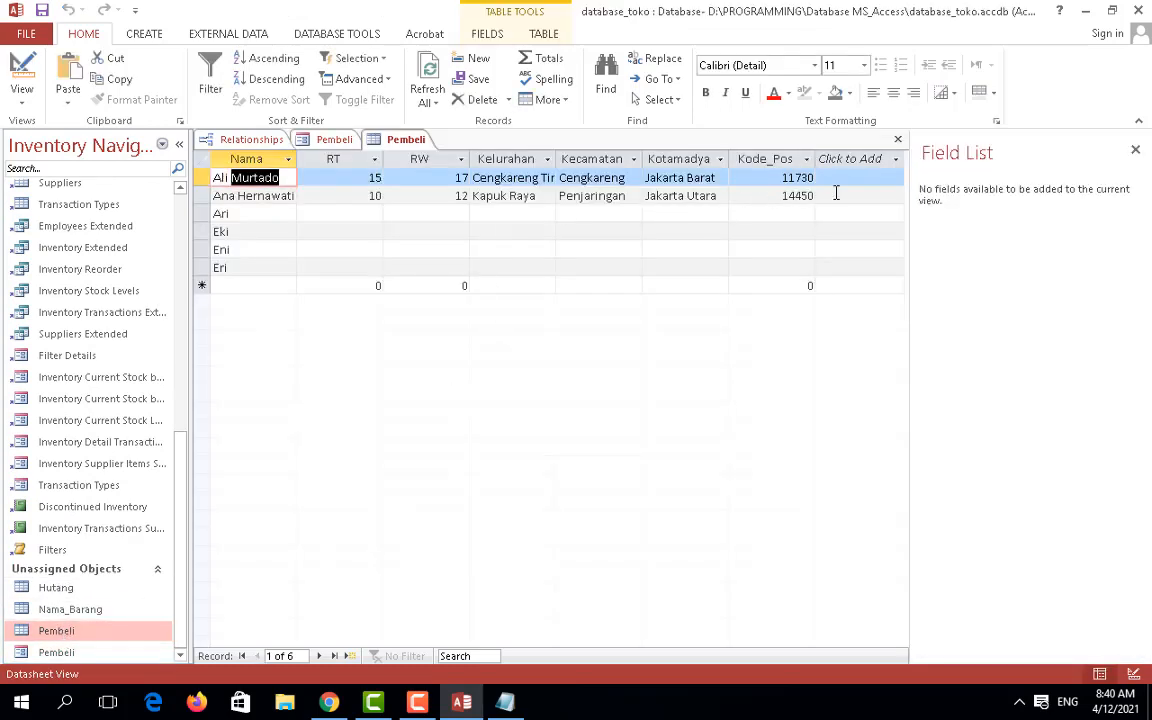
Step: Widen the Nama, Kelurahan and Kecamatan columns so values like Cengkareng Timur fit
{"action": "left_click_drag", "start_coordinate": [296, 159], "coordinate": [313, 159]}
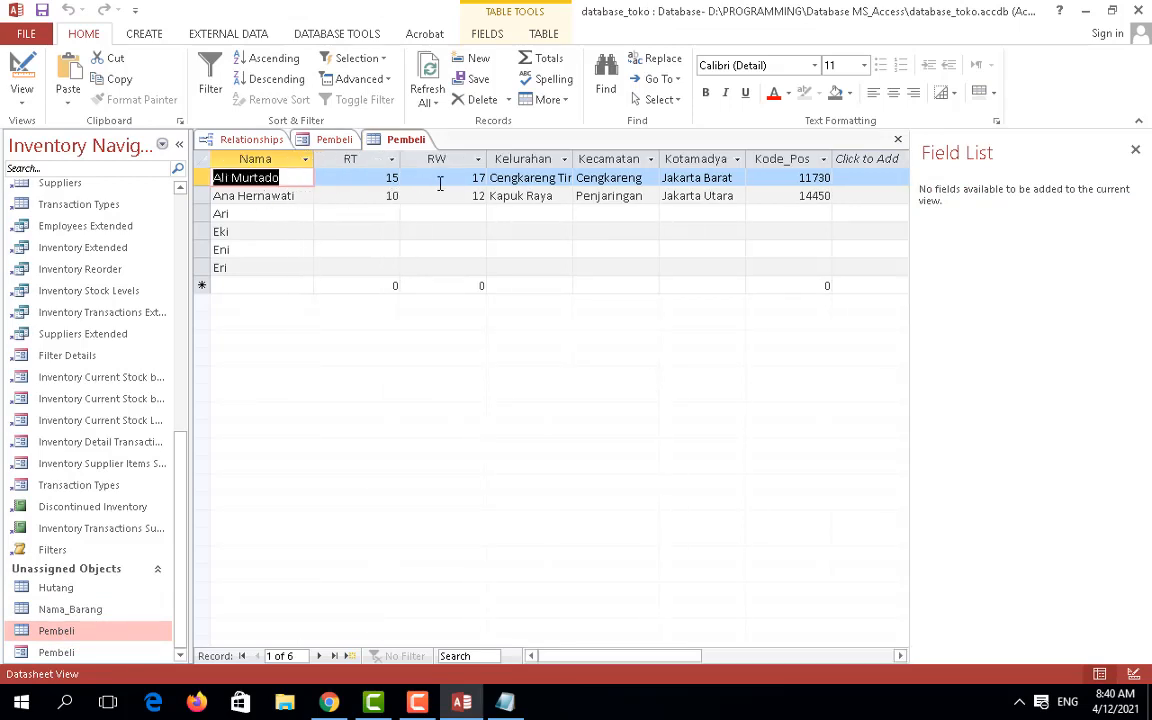
{"action": "left_click_drag", "start_coordinate": [577, 166], "coordinate": [655, 160]}
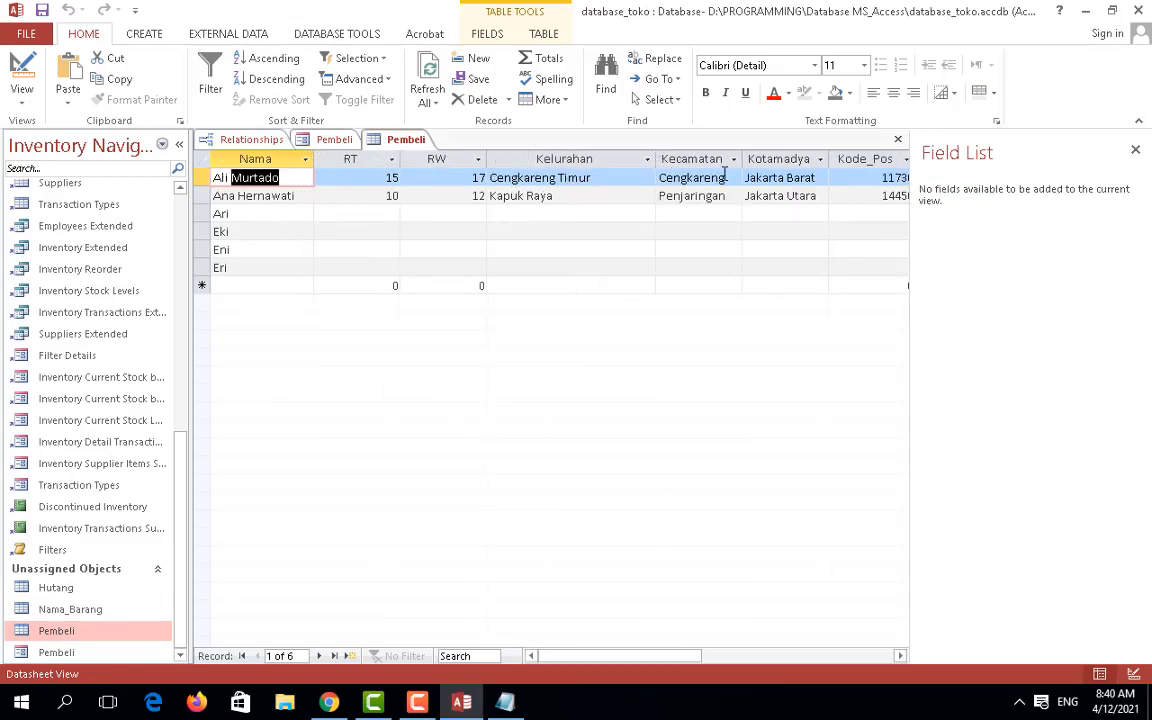
{"action": "left_click_drag", "start_coordinate": [741, 159], "coordinate": [755, 159]}
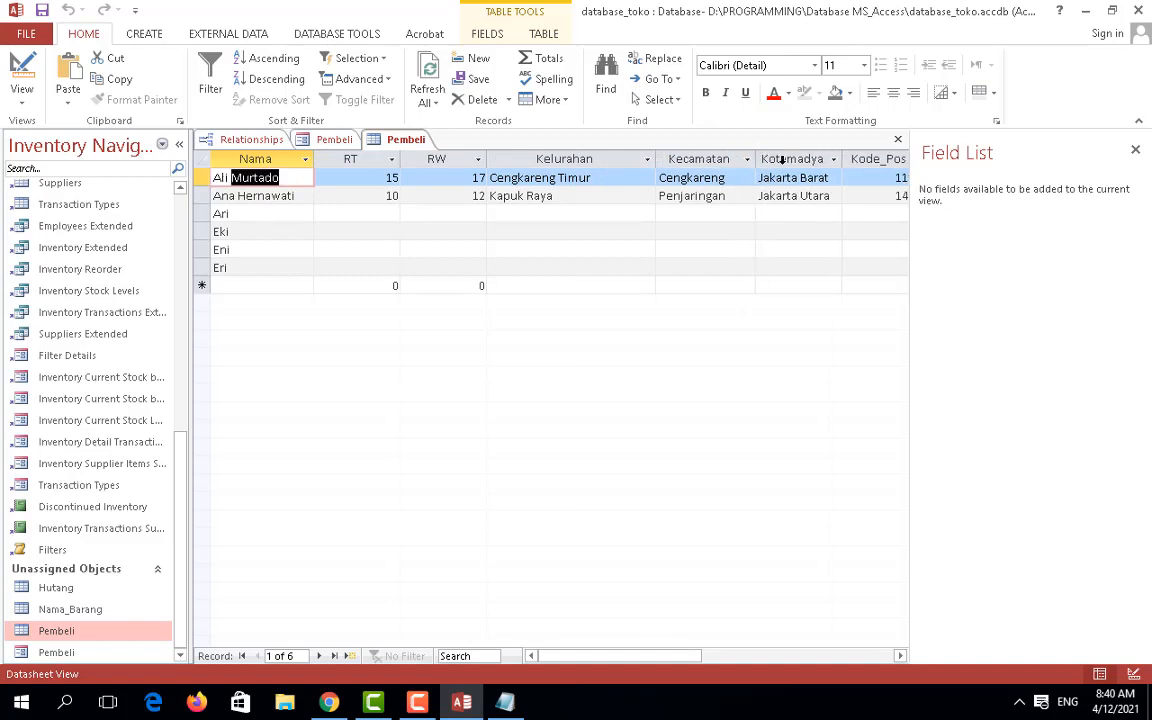
{"action": "left_click_drag", "start_coordinate": [908, 143], "coordinate": [928, 146]}
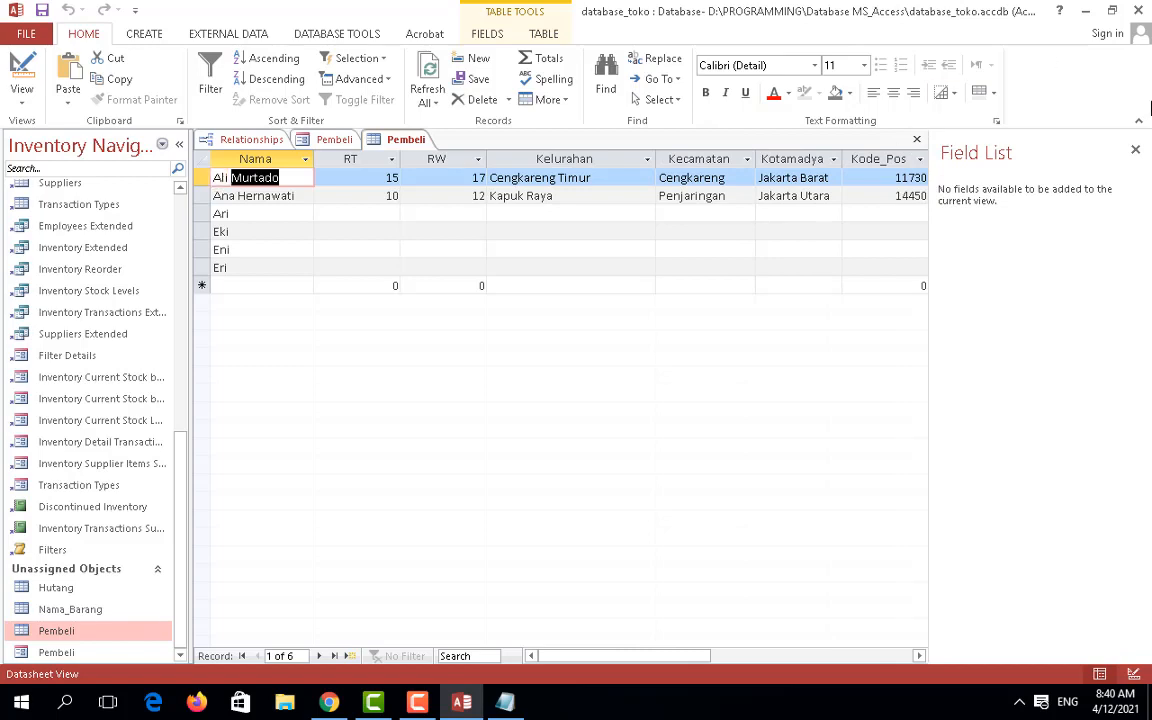
{"action": "left_click", "coordinate": [417, 702]}
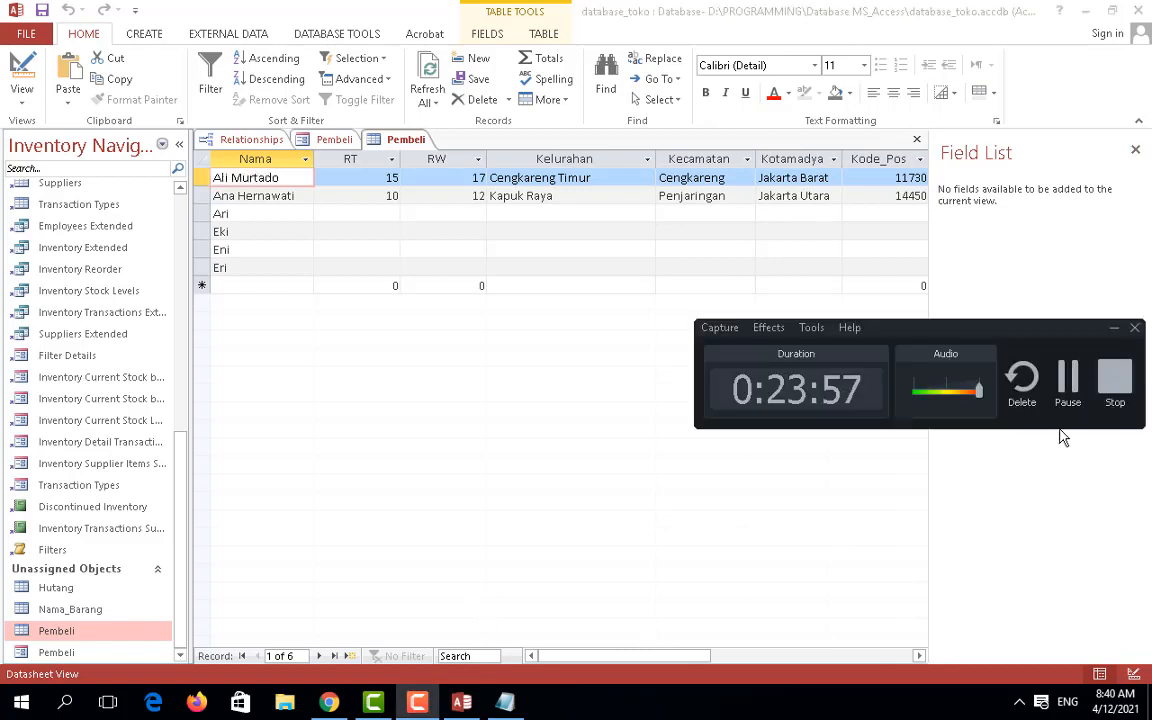